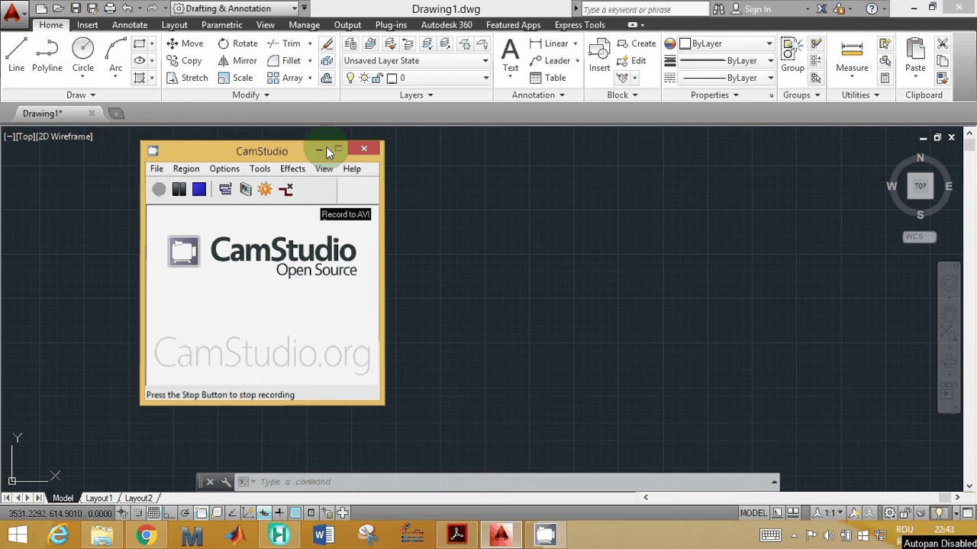
# Minimize the CamStudio recorder window to uncover the AutoCAD drawing area
pyautogui.click(326, 150)
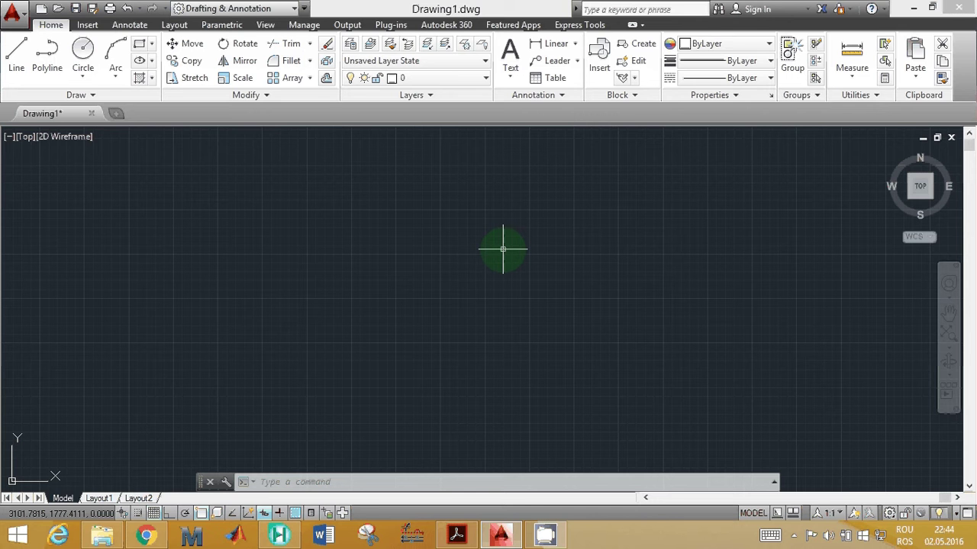
# In the UNITS dialog, keep Decimal lengths with Millimeters as the insertion scale and accept
pyautogui.write('u')
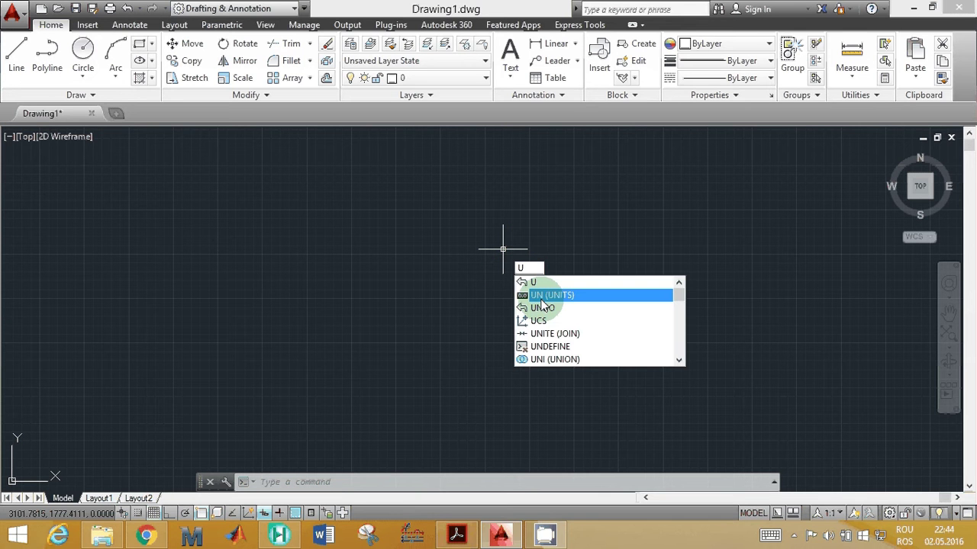
pyautogui.click(541, 298)
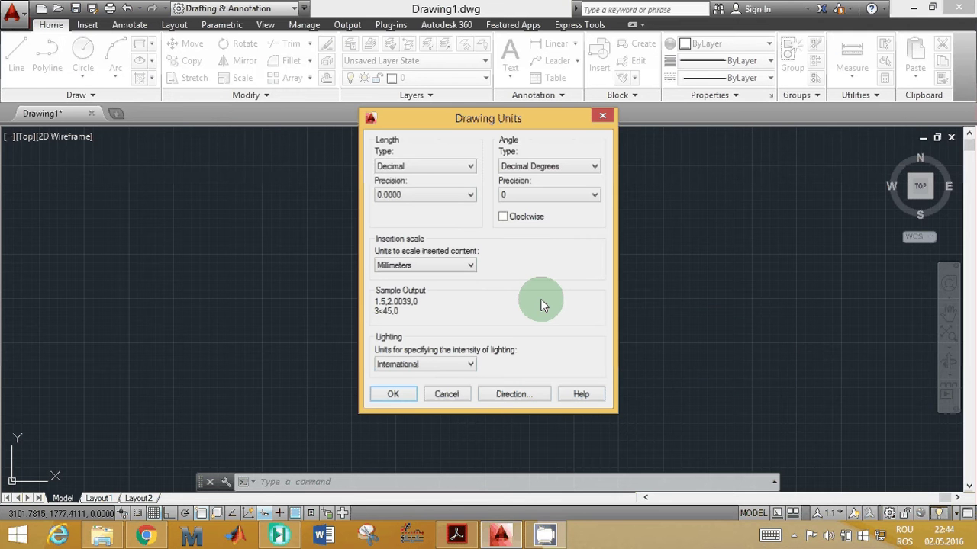
pyautogui.click(470, 267)
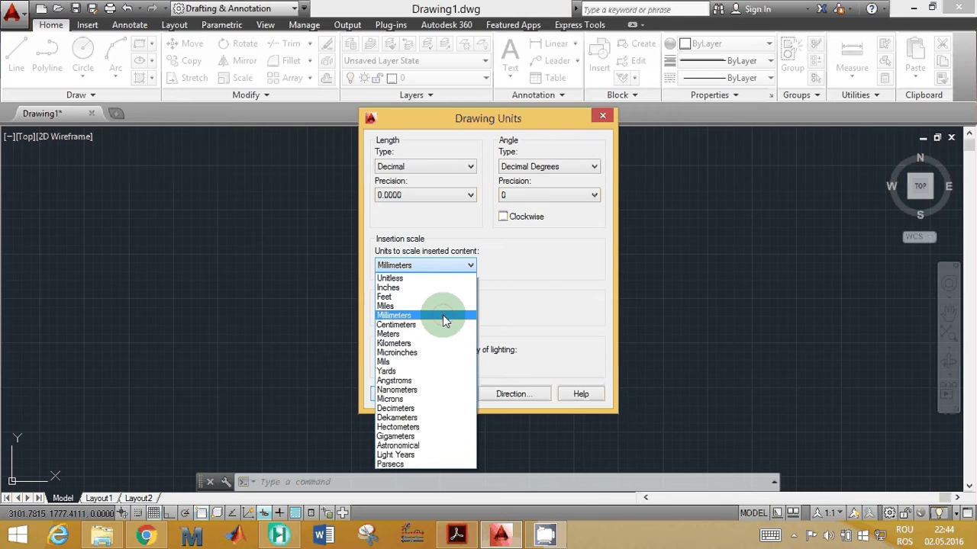
pyautogui.click(445, 320)
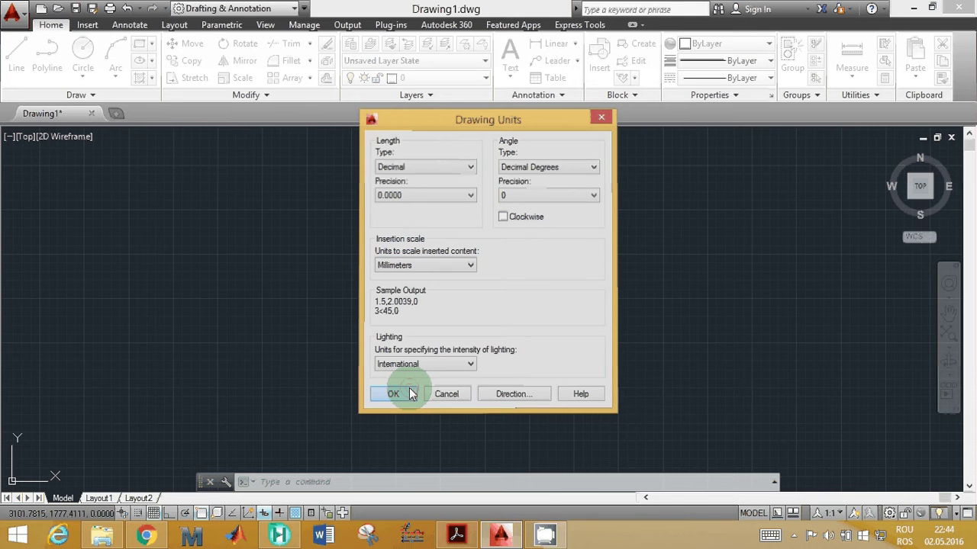
pyautogui.click(410, 393)
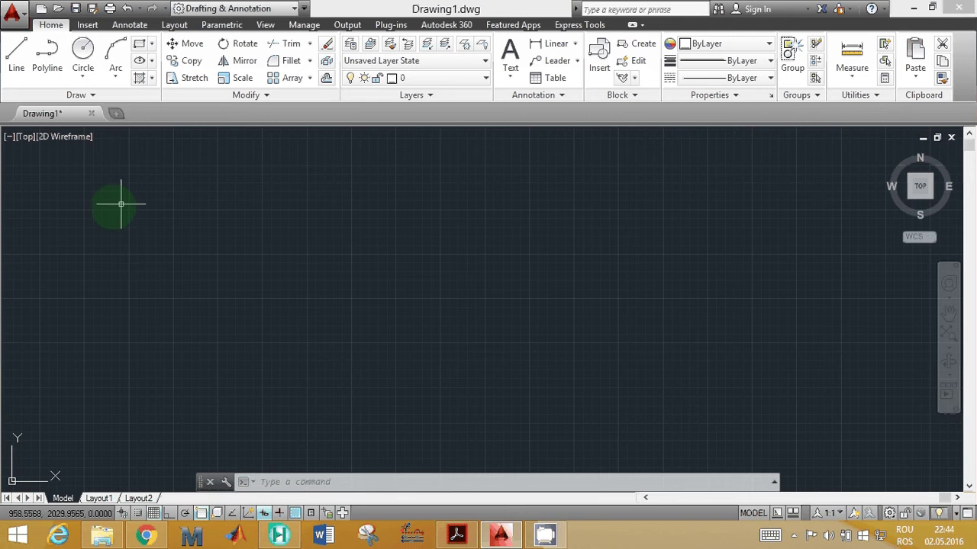
# Draw a 1000-unit line starting in the upper left of the drawing
pyautogui.click(19, 59)
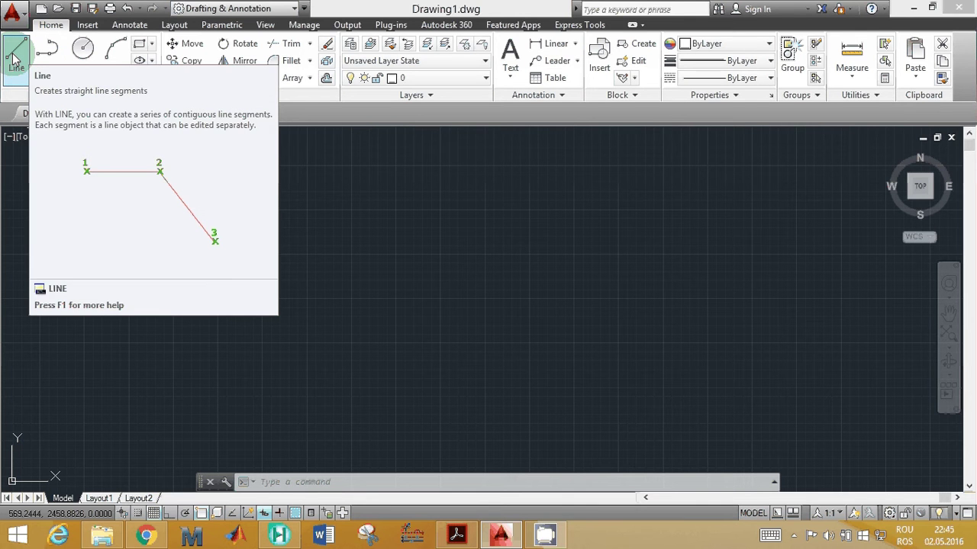
pyautogui.click(13, 59)
pyautogui.click(13, 59)
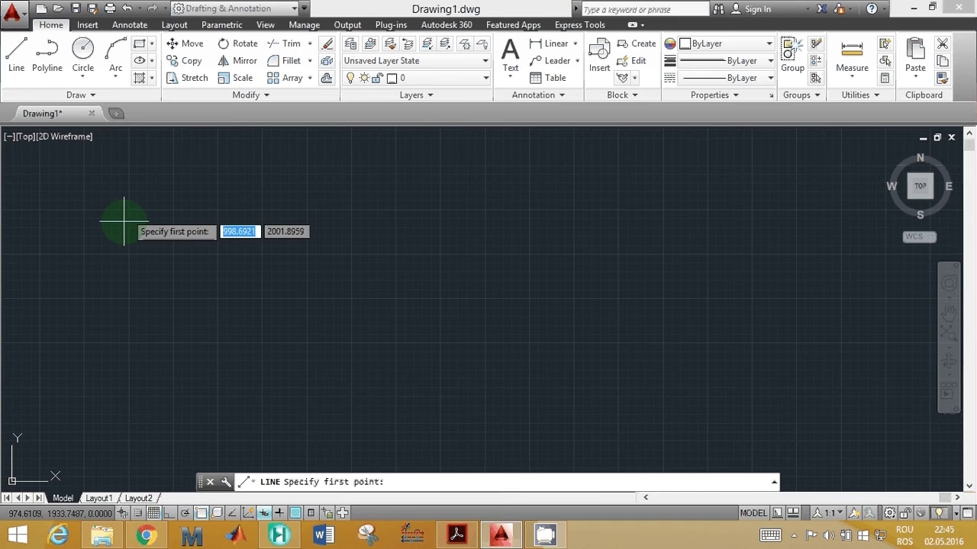
pyautogui.click(130, 211)
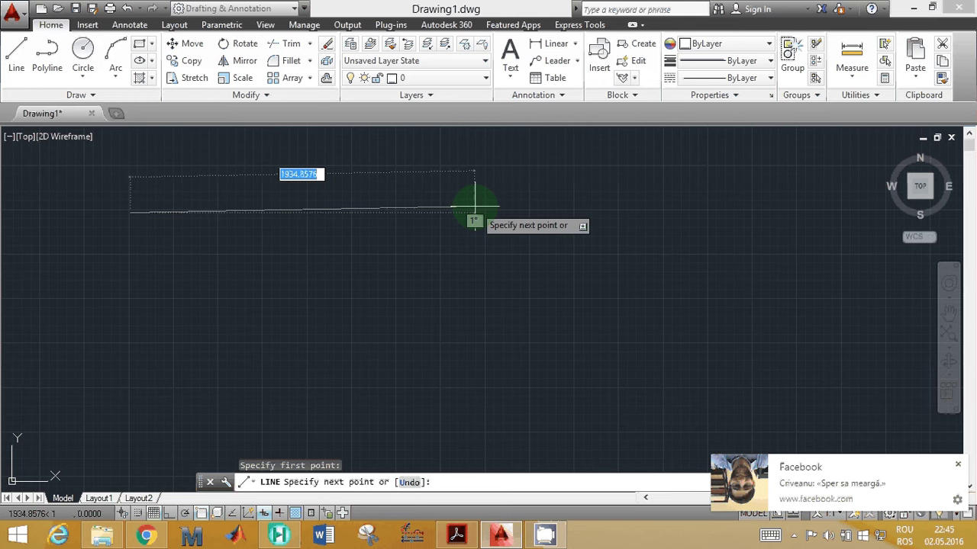
pyautogui.write('100')
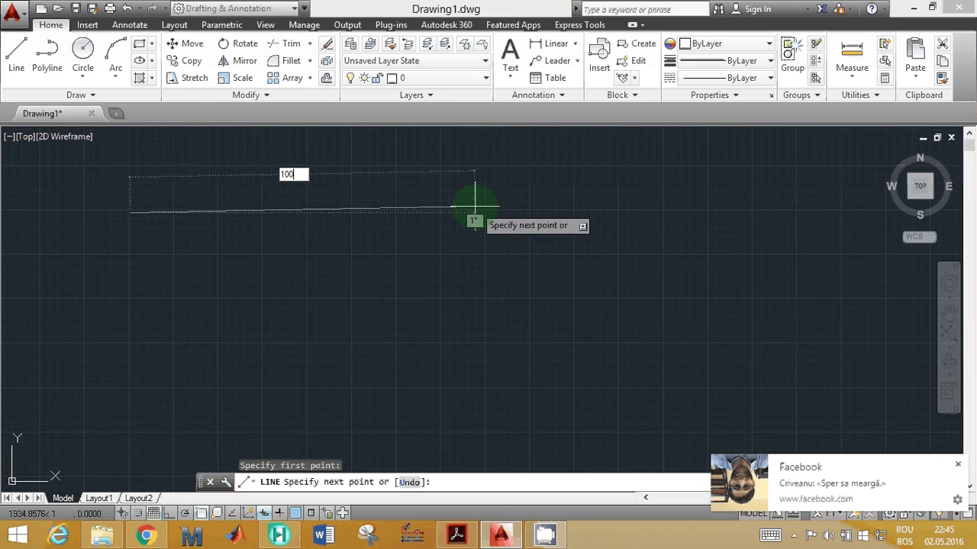
pyautogui.write('0')
pyautogui.press('Return')
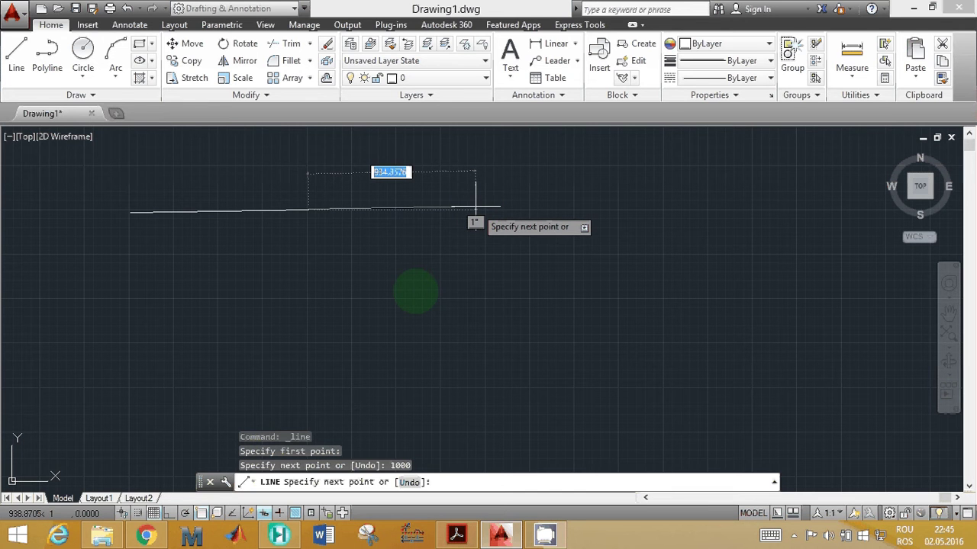
pyautogui.press('Escape')
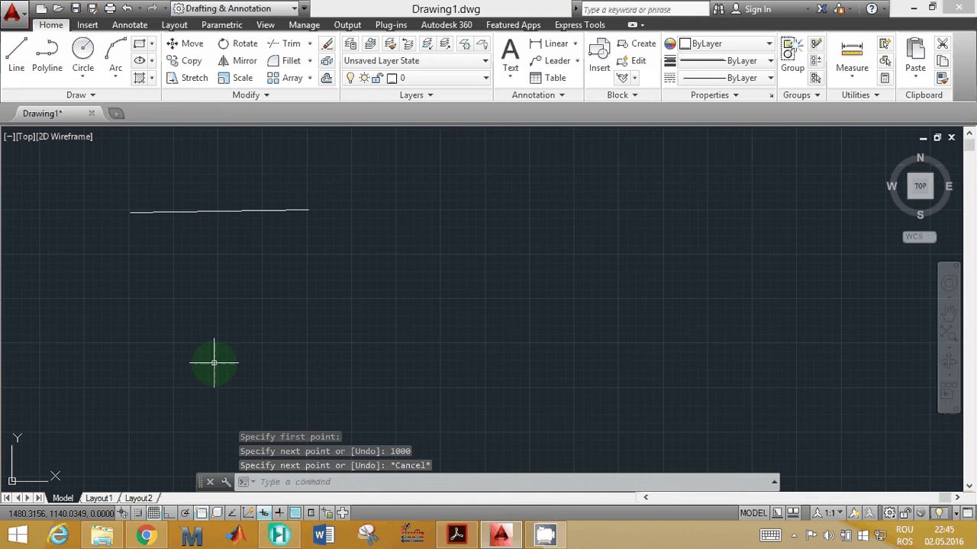
# Turn on Ortho mode and draw a stepped outline of right-angled line segments
pyautogui.click(168, 513)
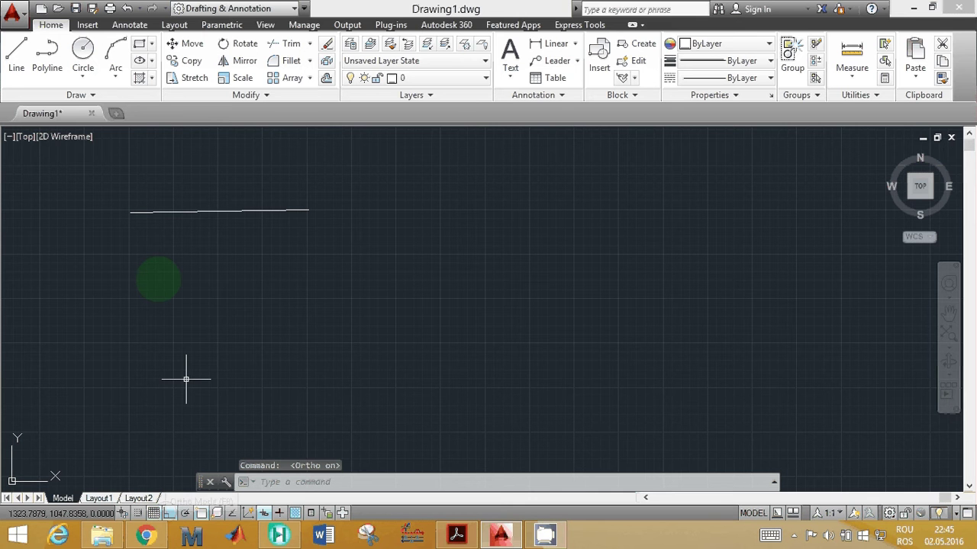
pyautogui.press('Return')
pyautogui.click(135, 274)
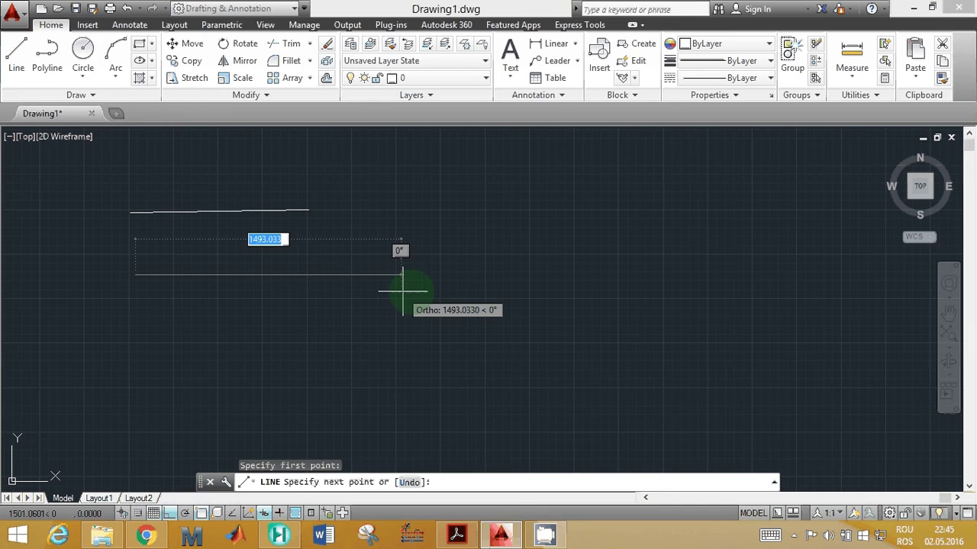
pyautogui.click(411, 278)
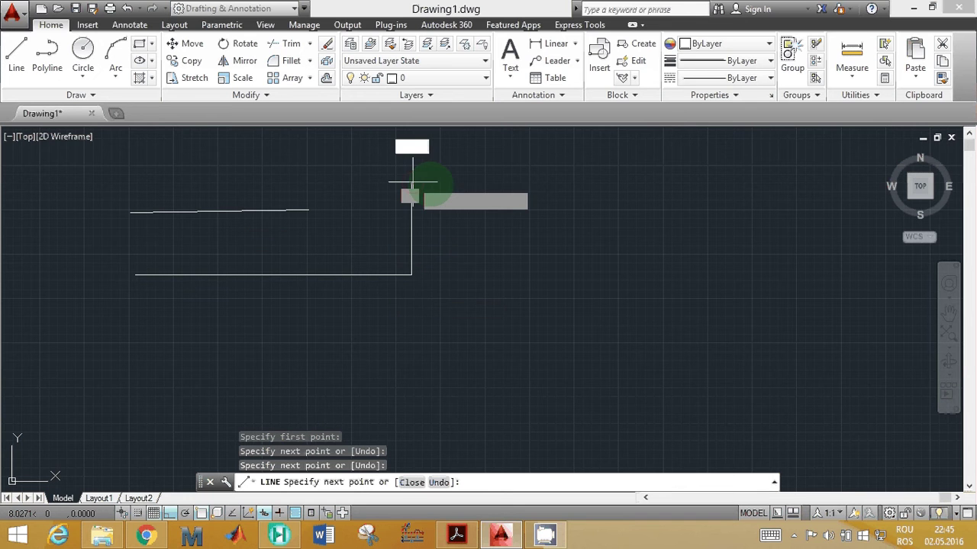
pyautogui.click(412, 181)
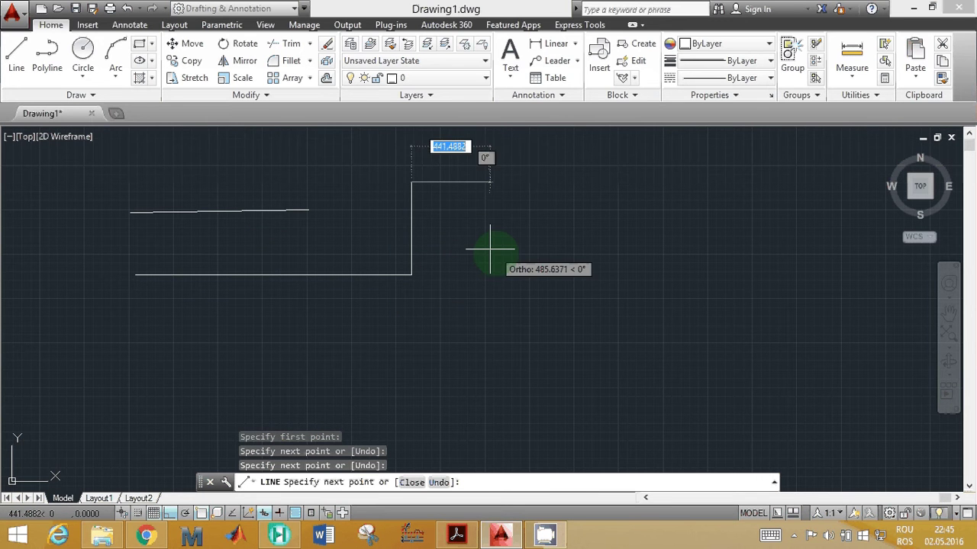
pyautogui.click(669, 343)
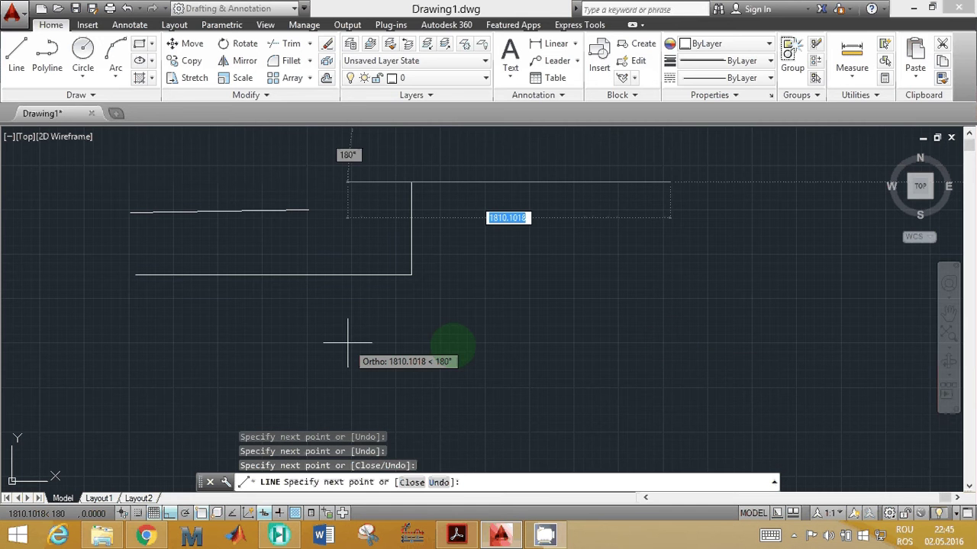
pyautogui.click(656, 357)
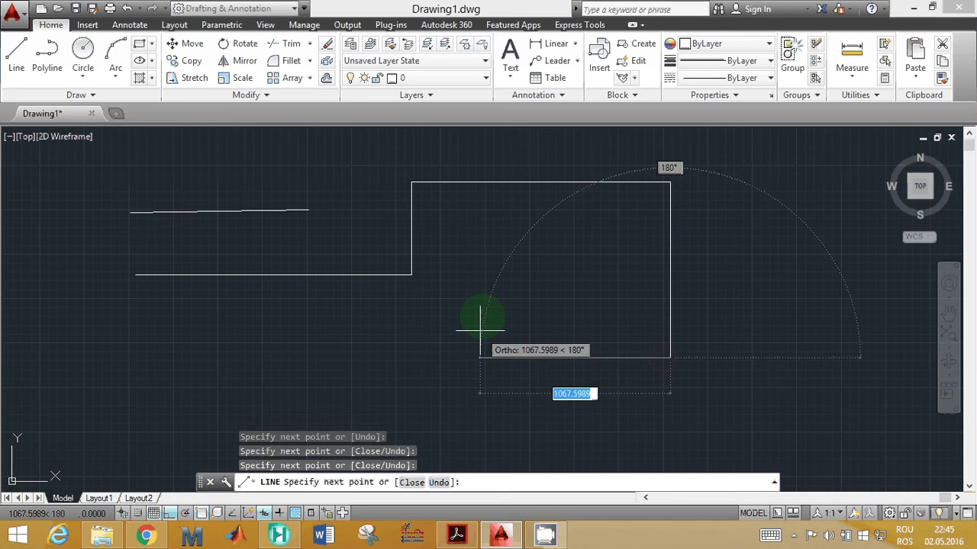
pyautogui.click(480, 330)
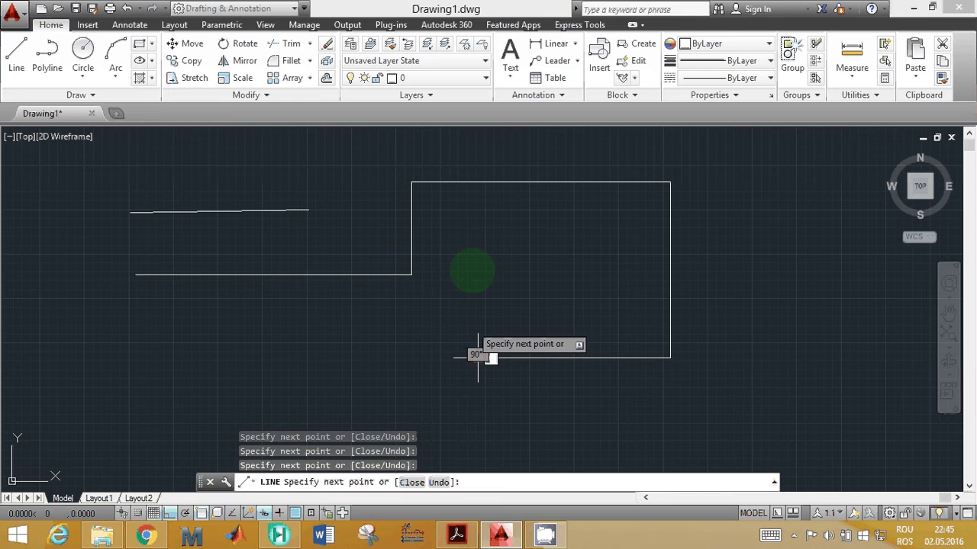
# Crossing-select and delete the stepped outline, then select the slanted first line
pyautogui.click(485, 259)
pyautogui.press('Escape')
pyautogui.click(706, 388)
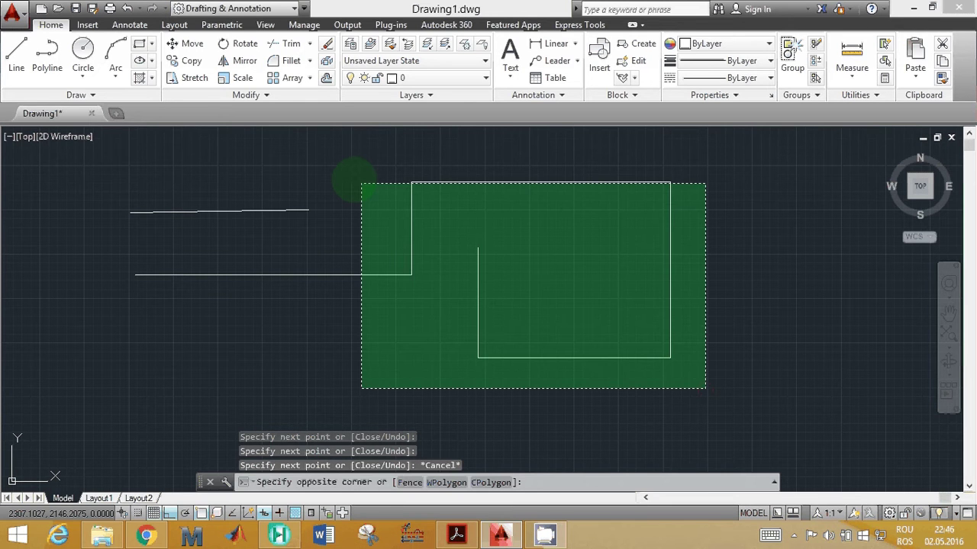
pyautogui.click(355, 180)
pyautogui.press('Delete')
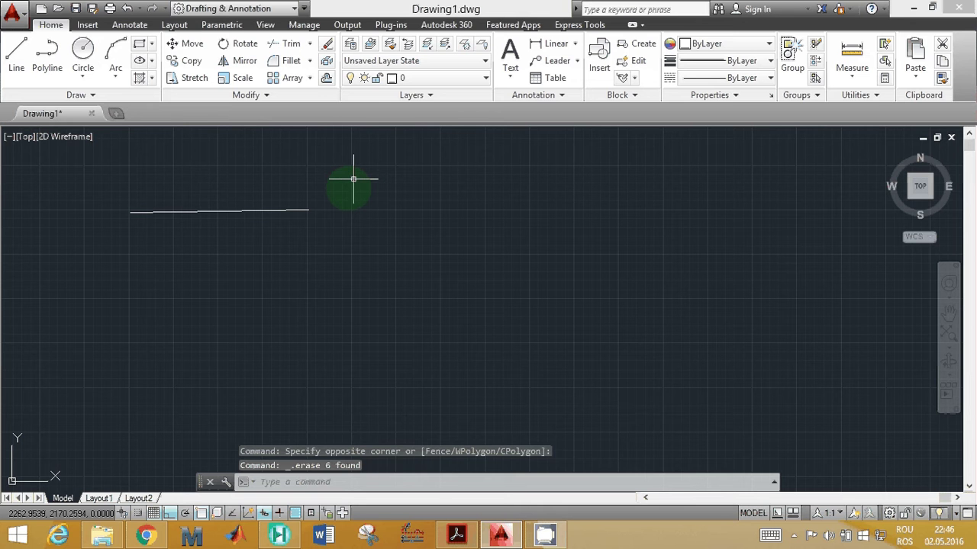
pyautogui.click(297, 211)
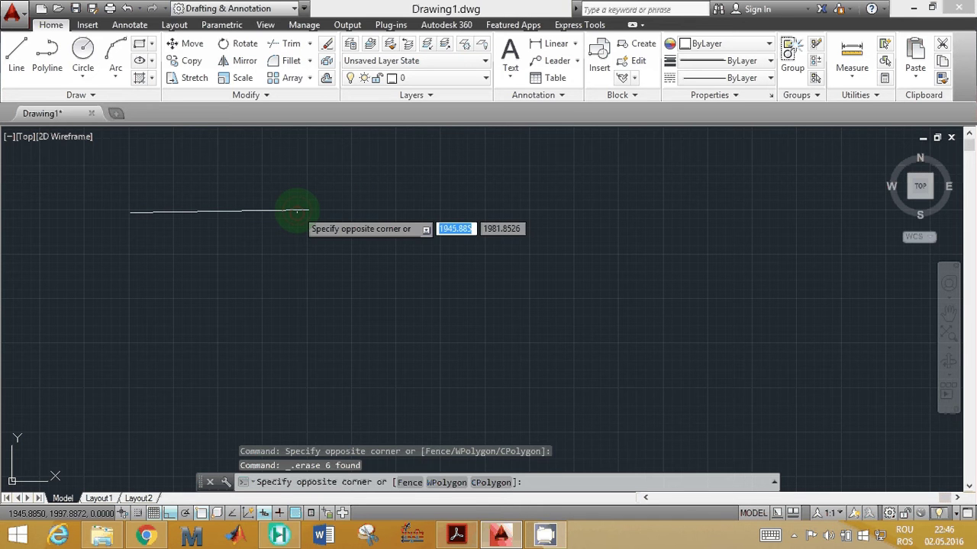
pyautogui.click(297, 210)
# Delete the slanted line and draw a level horizontal line in its place
pyautogui.press('Delete')
pyautogui.write('l')
pyautogui.press('Return')
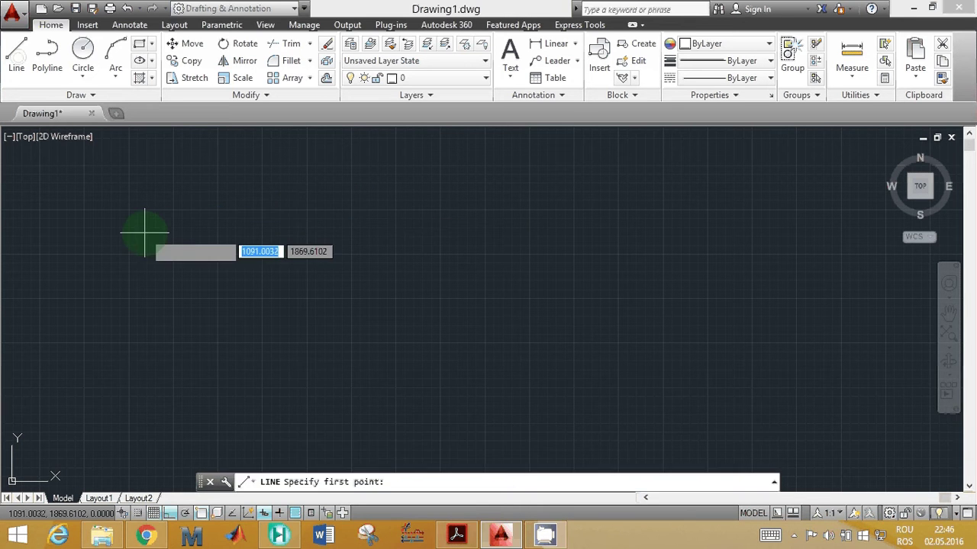
pyautogui.click(145, 232)
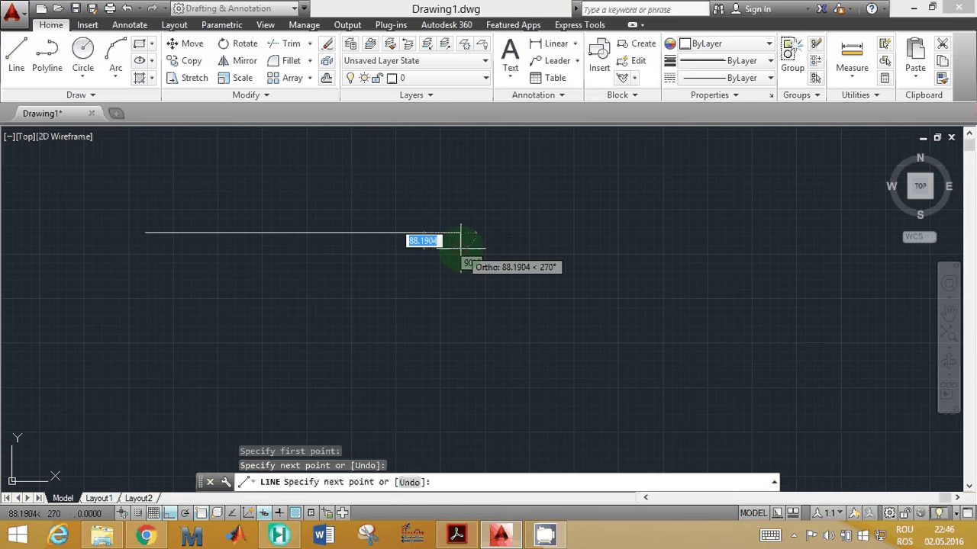
pyautogui.click(461, 247)
pyautogui.press('Escape')
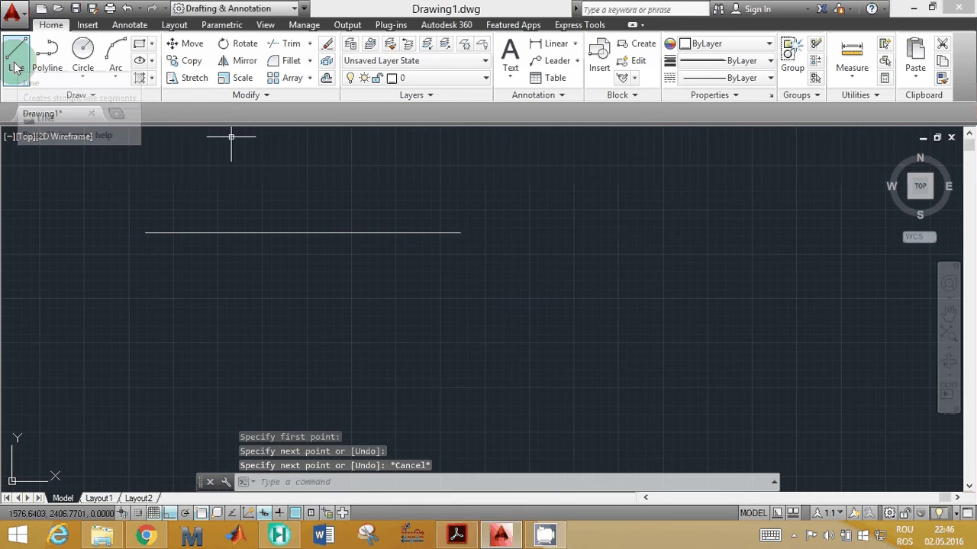
# Draw a 2000-unit horizontal line below the first one
pyautogui.click(279, 222)
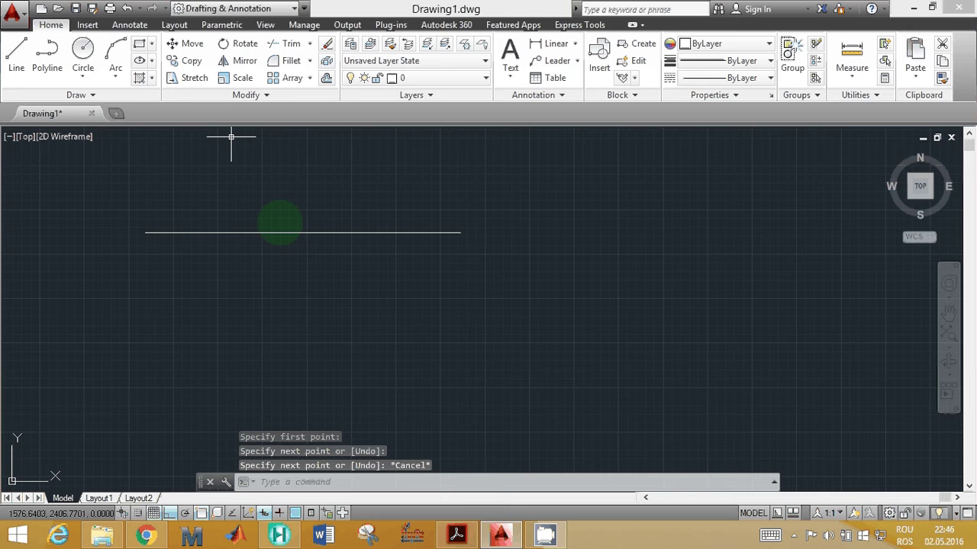
pyautogui.write('L')
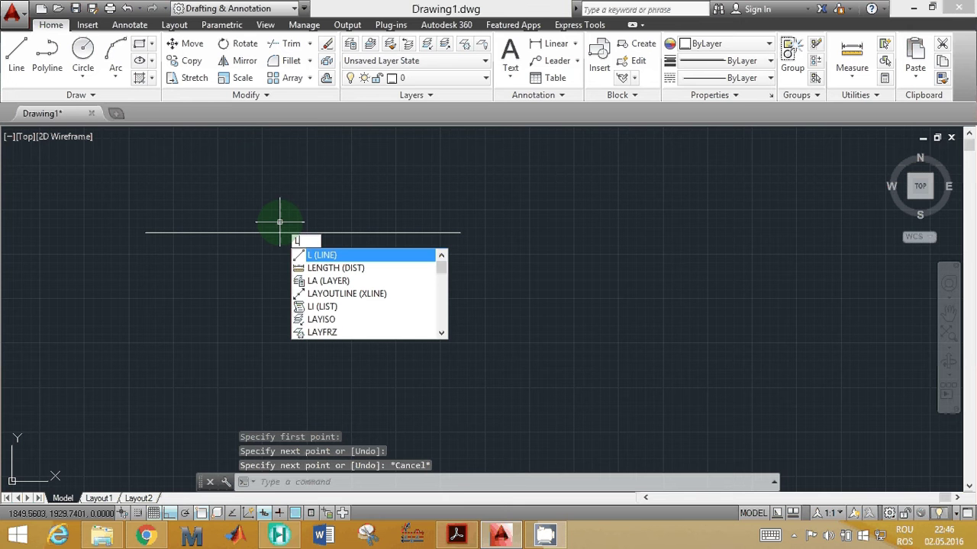
pyautogui.press('Return')
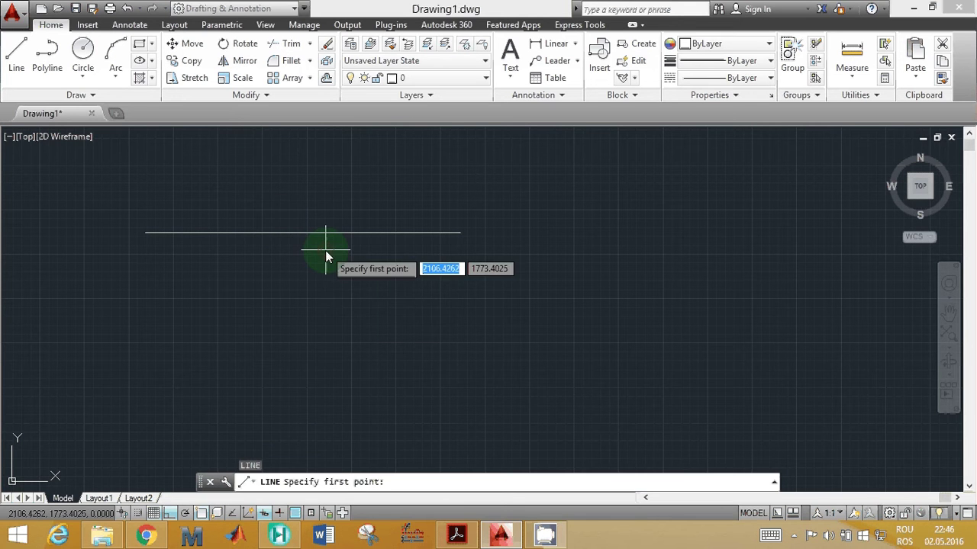
pyautogui.click(326, 249)
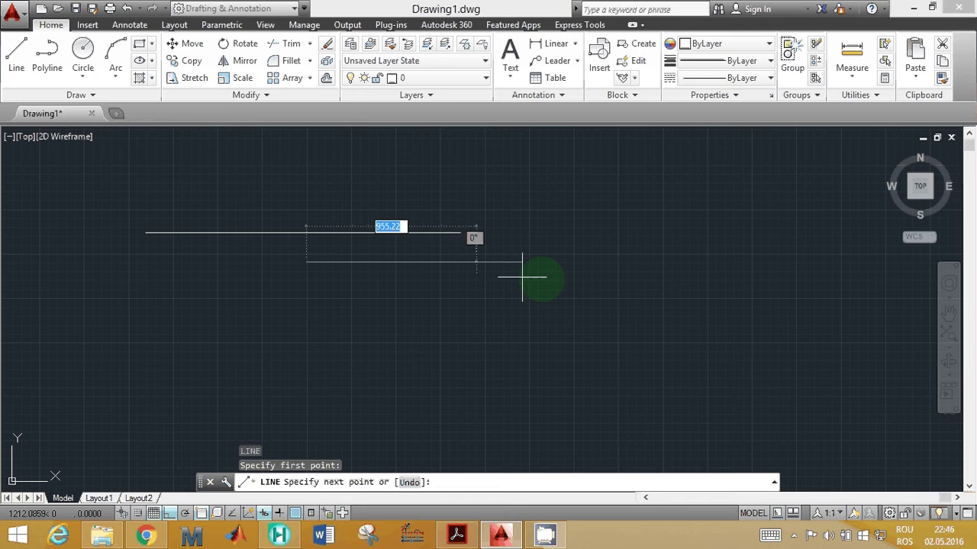
pyautogui.write('2000')
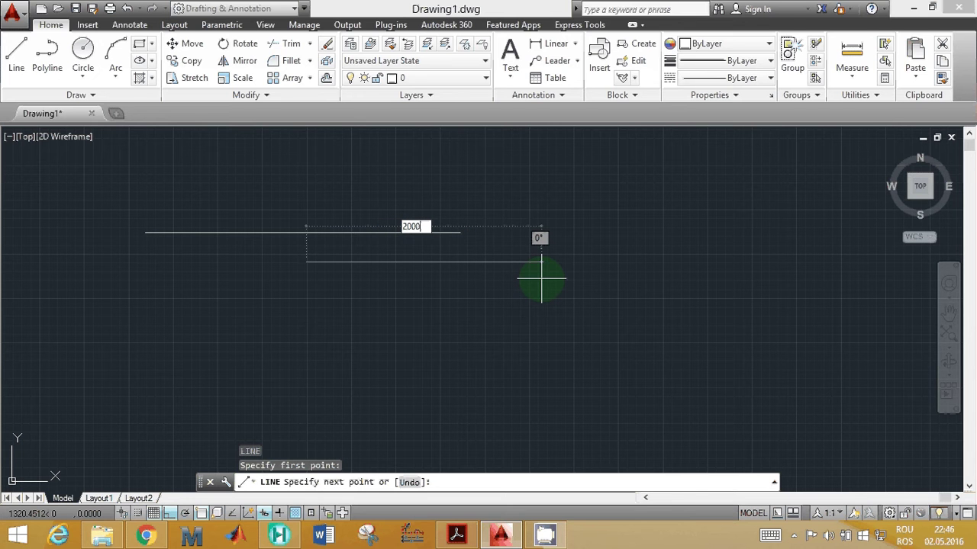
pyautogui.press('Return')
pyautogui.press('Escape')
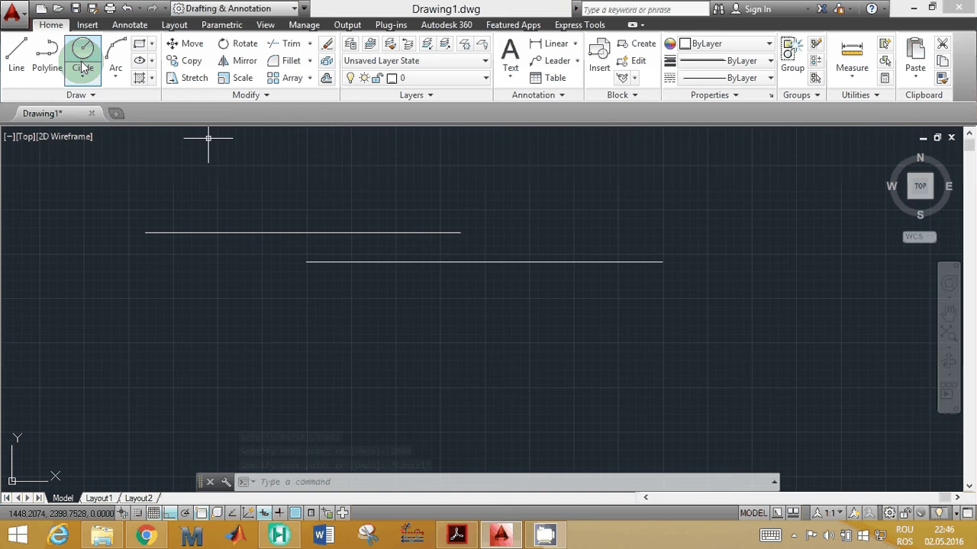
# Draw a circle of diameter 300 centred above the right end of the lower line
pyautogui.click(321, 181)
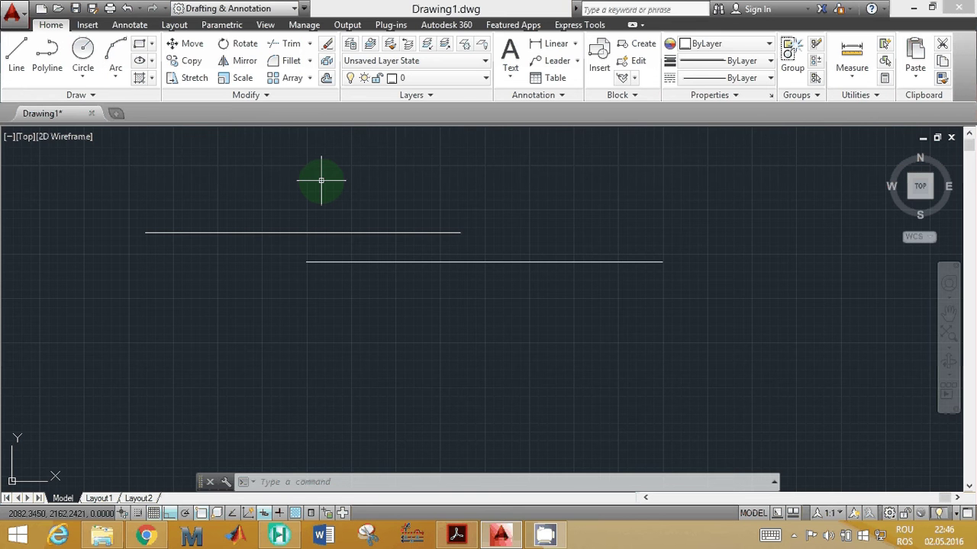
pyautogui.write('c')
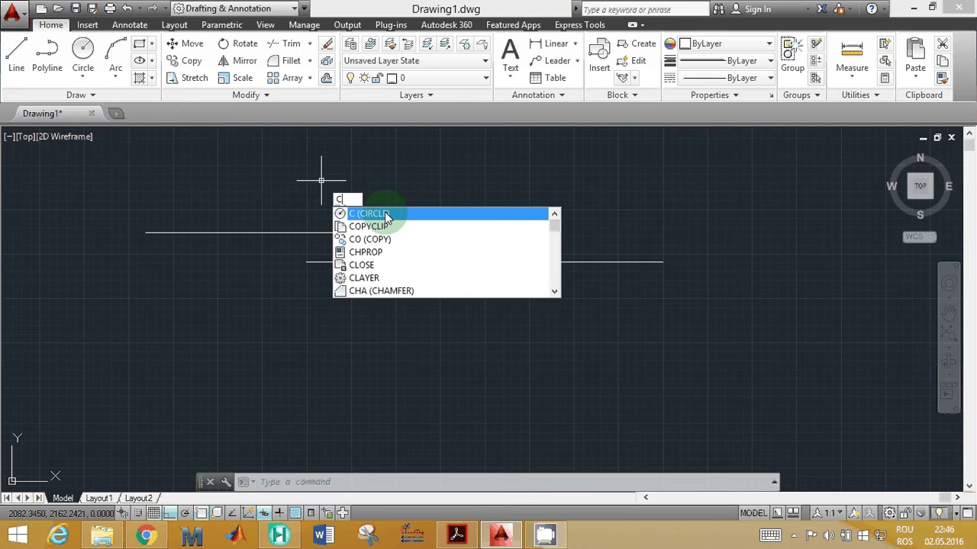
pyautogui.click(387, 217)
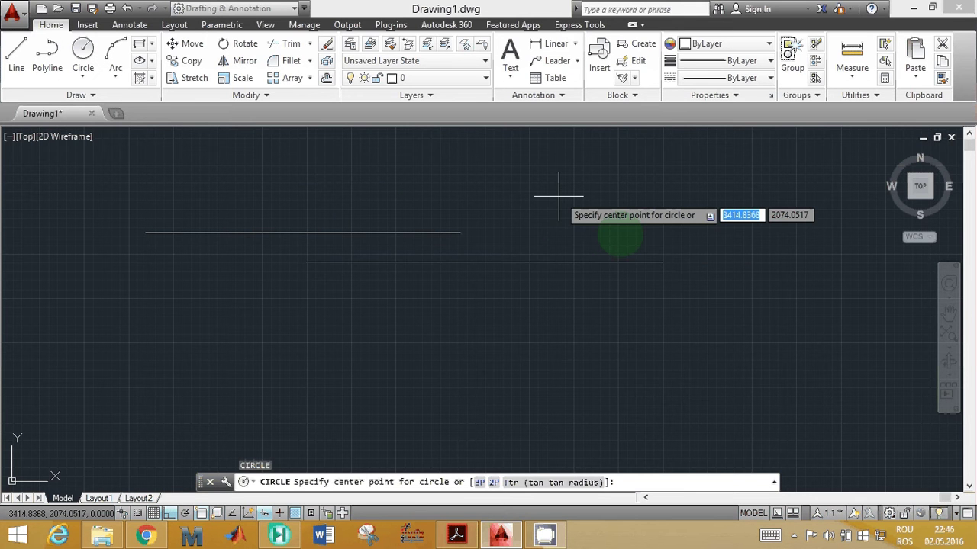
pyautogui.click(598, 223)
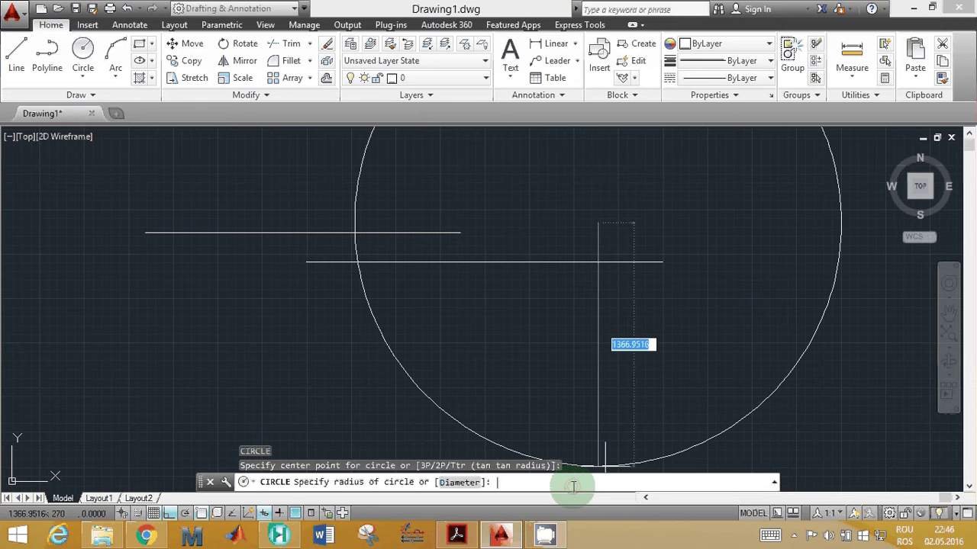
pyautogui.write('d')
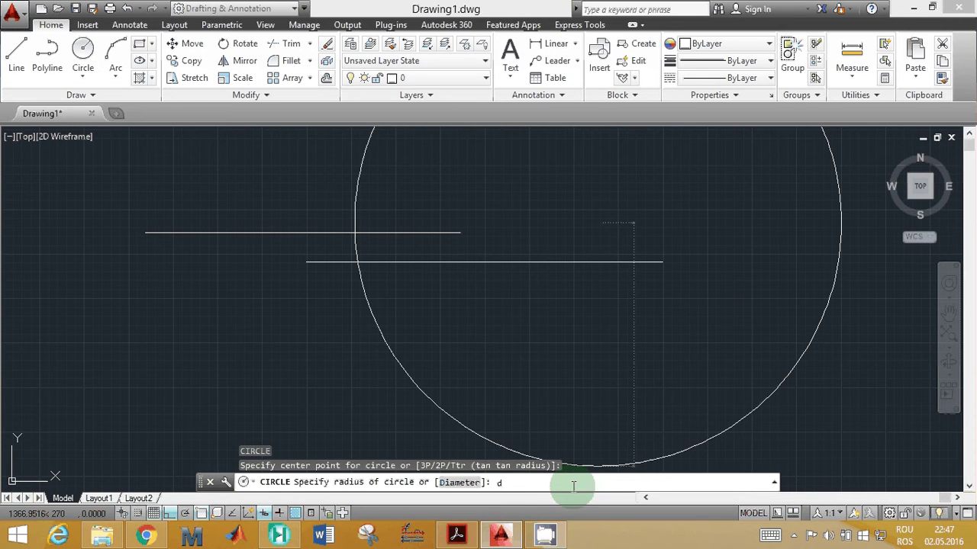
pyautogui.press('Return')
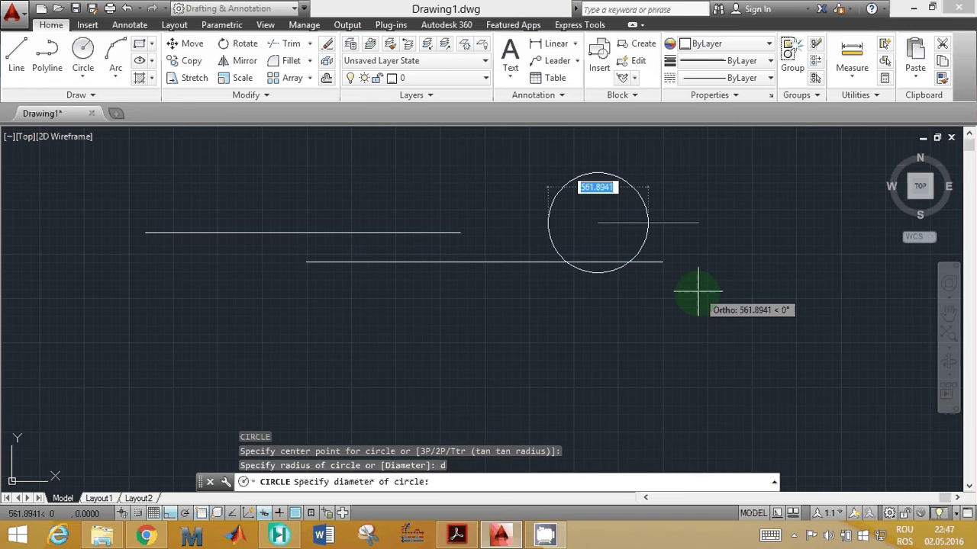
pyautogui.write('300')
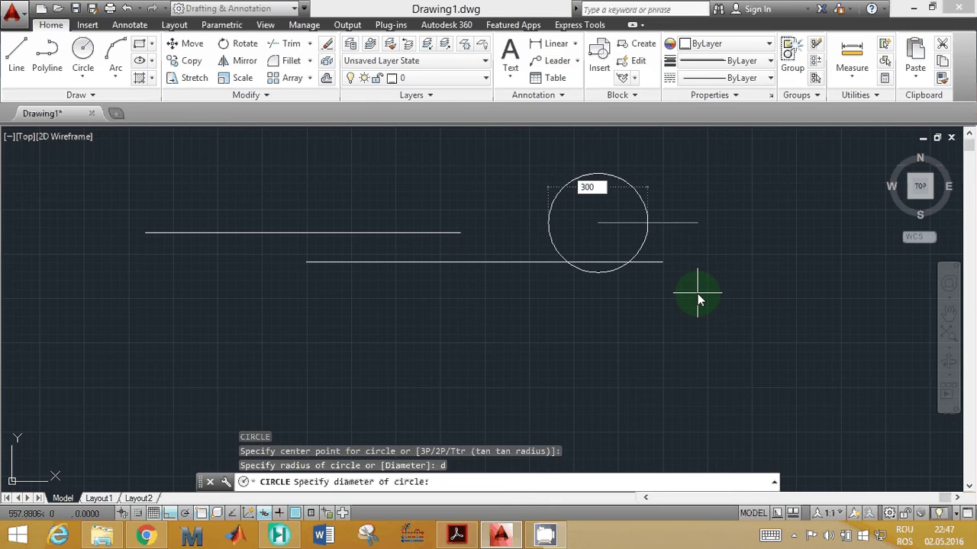
pyautogui.press('BackSpace')
pyautogui.press('BackSpace')
pyautogui.press('BackSpace')
pyautogui.write('1')
pyautogui.write('00')
pyautogui.press('BackSpace')
pyautogui.write('300')
pyautogui.press('Return')
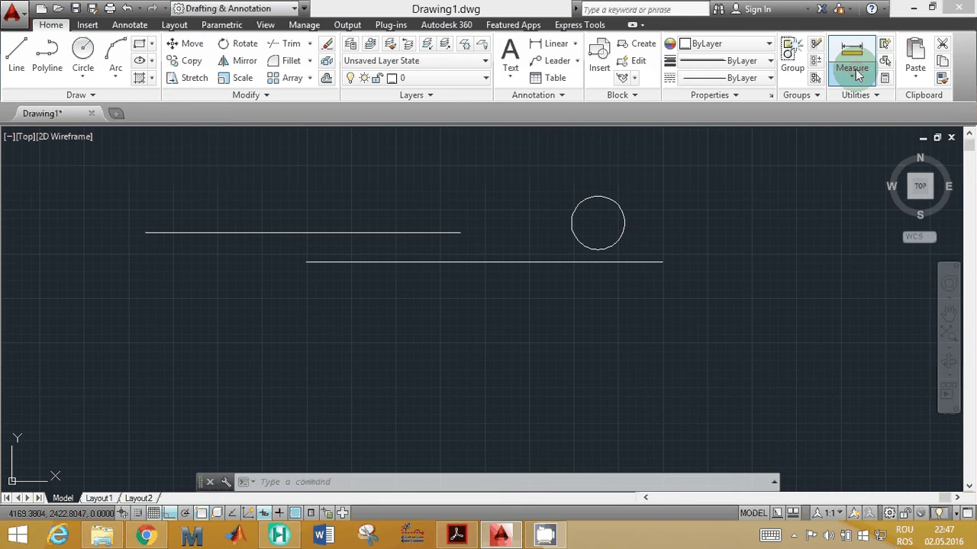
pyautogui.click(858, 72)
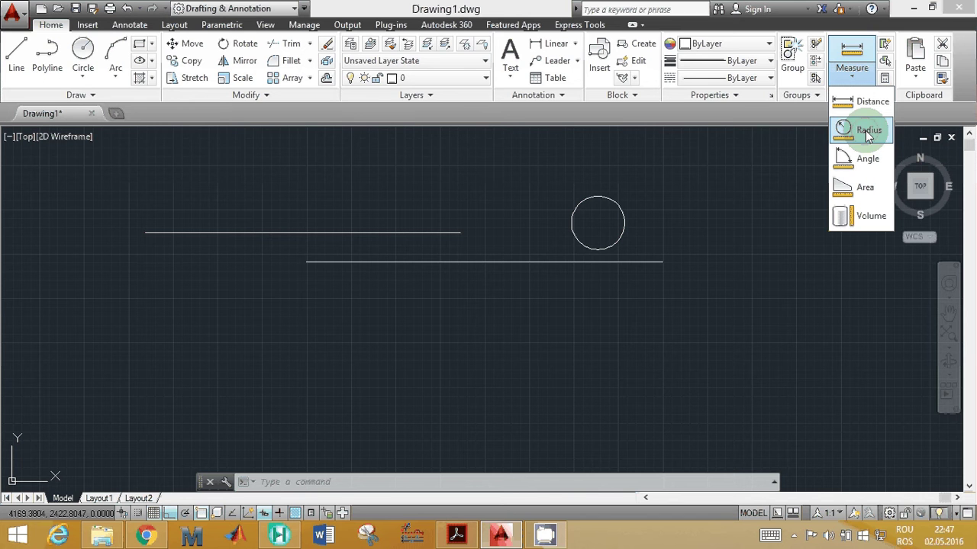
pyautogui.click(624, 223)
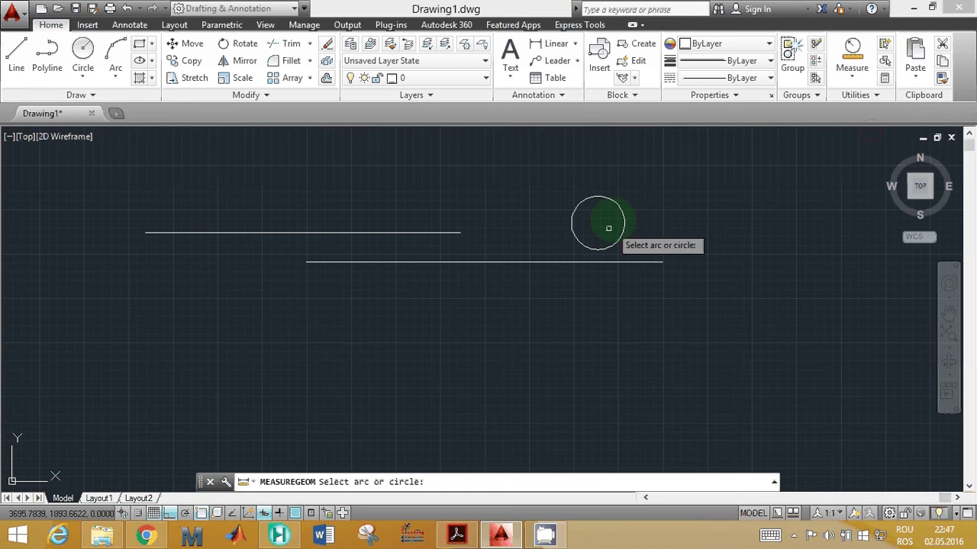
pyautogui.click(624, 217)
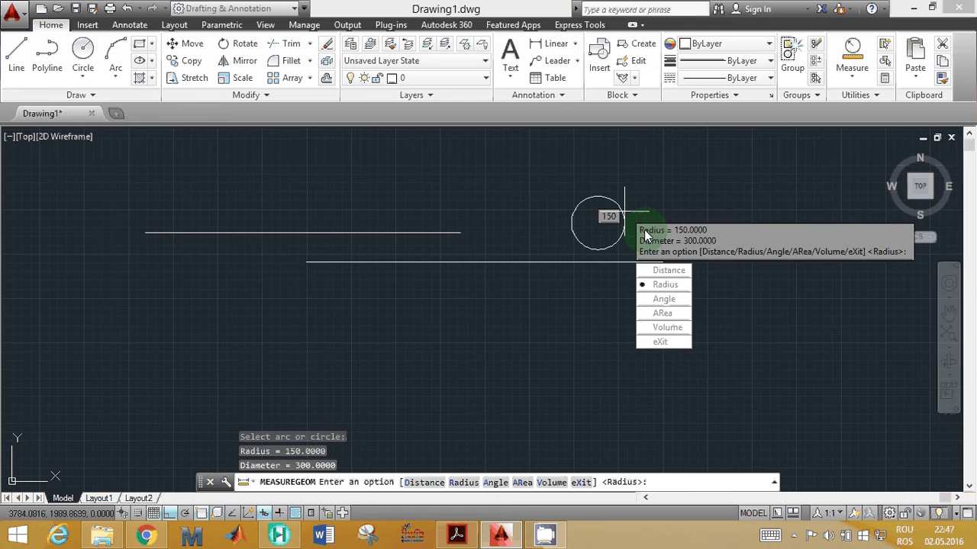
pyautogui.press('Escape')
pyautogui.click(673, 198)
pyautogui.press('Escape')
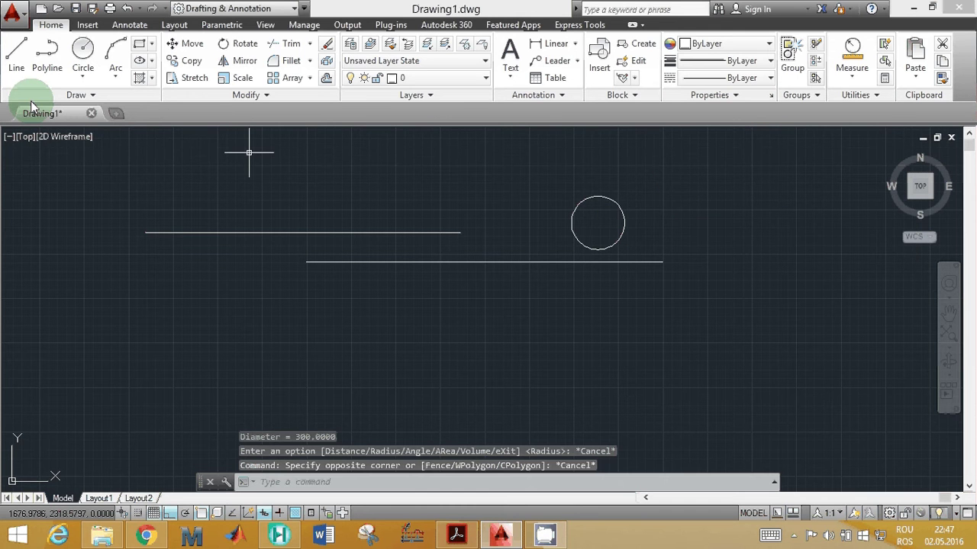
# Draw a short horizontal line below the existing lines
pyautogui.click(13, 60)
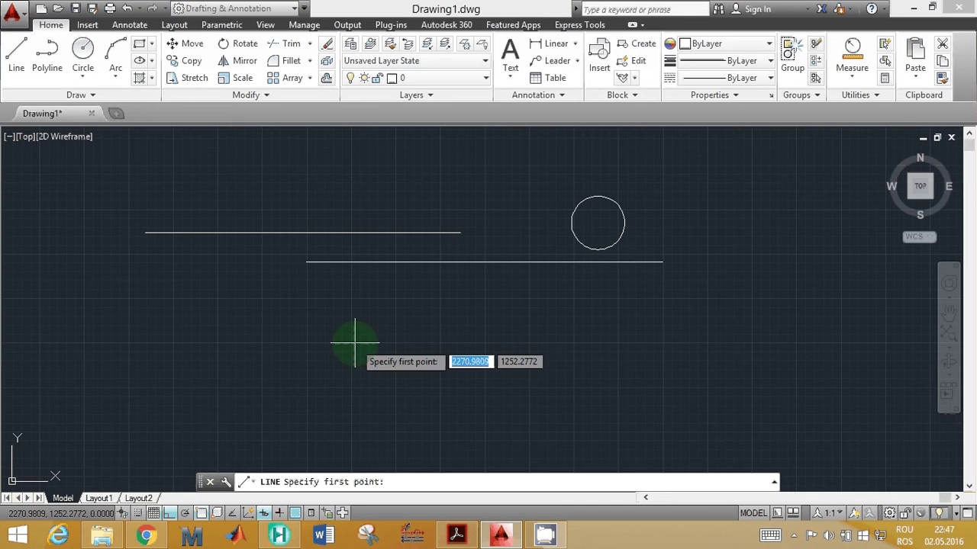
pyautogui.click(354, 343)
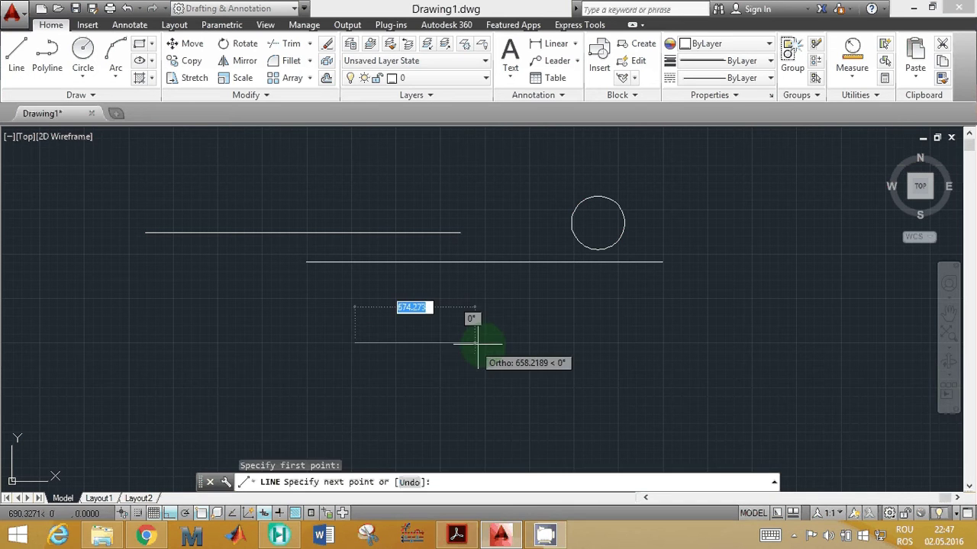
pyautogui.click(480, 343)
pyautogui.press('Escape')
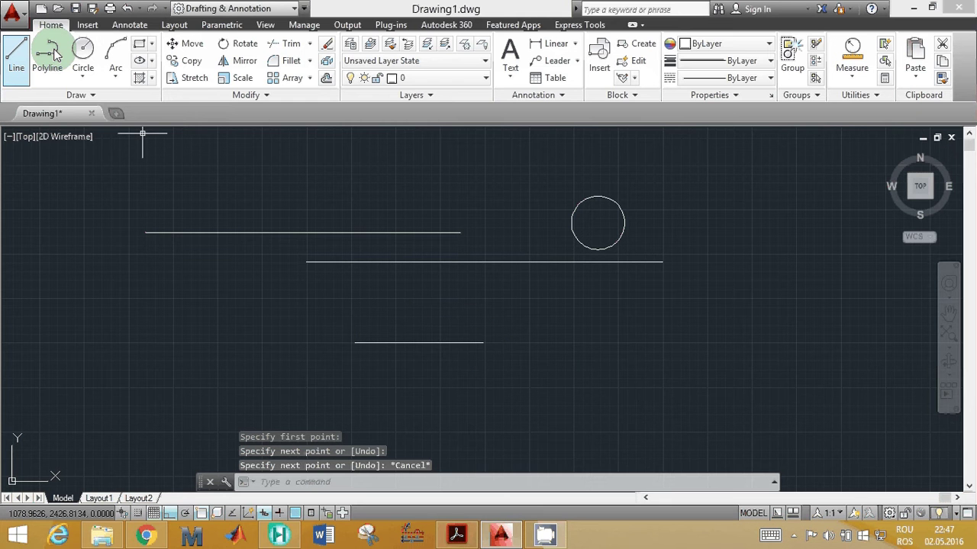
# Add a Start, End, Direction arc spanning the short line's two endpoints
pyautogui.click(116, 75)
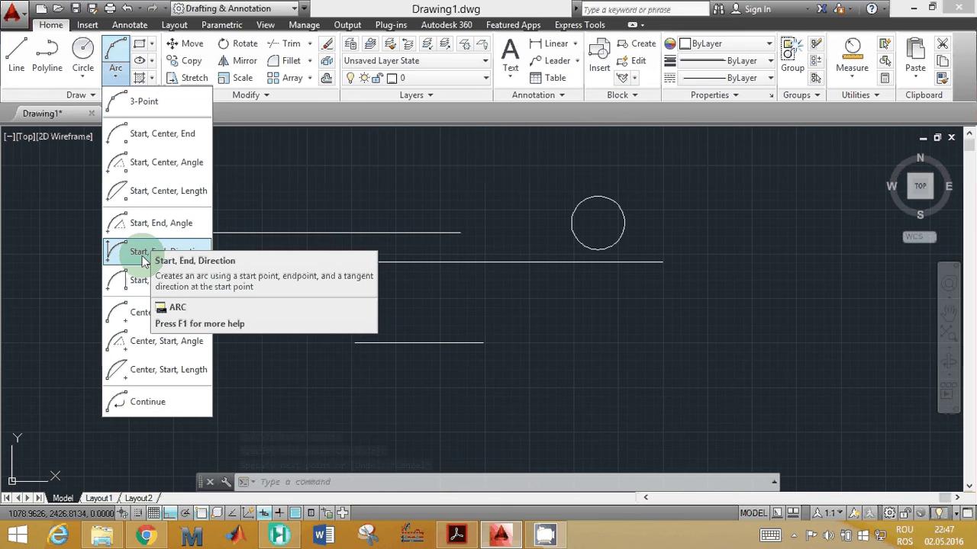
pyautogui.moveTo(139, 251)
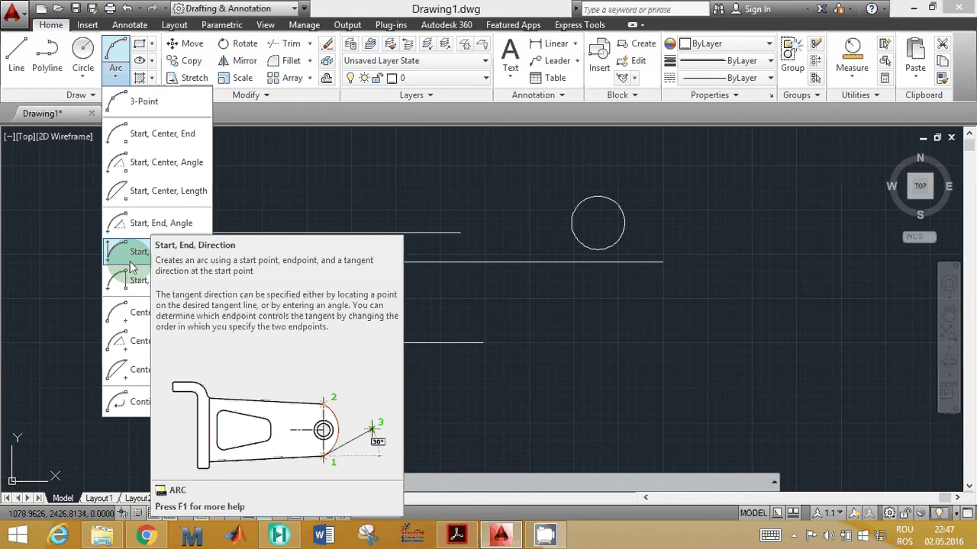
pyautogui.click(133, 265)
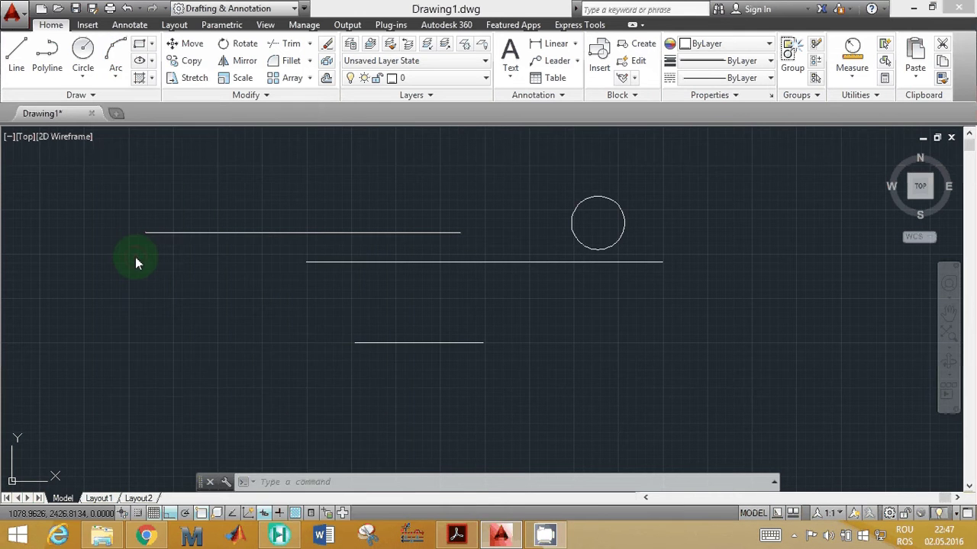
pyautogui.click(347, 338)
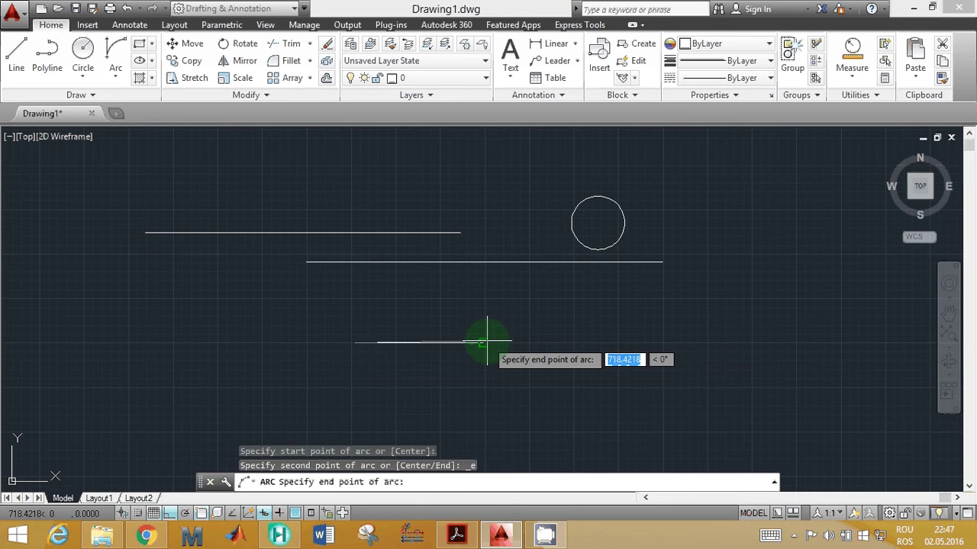
pyautogui.click(484, 341)
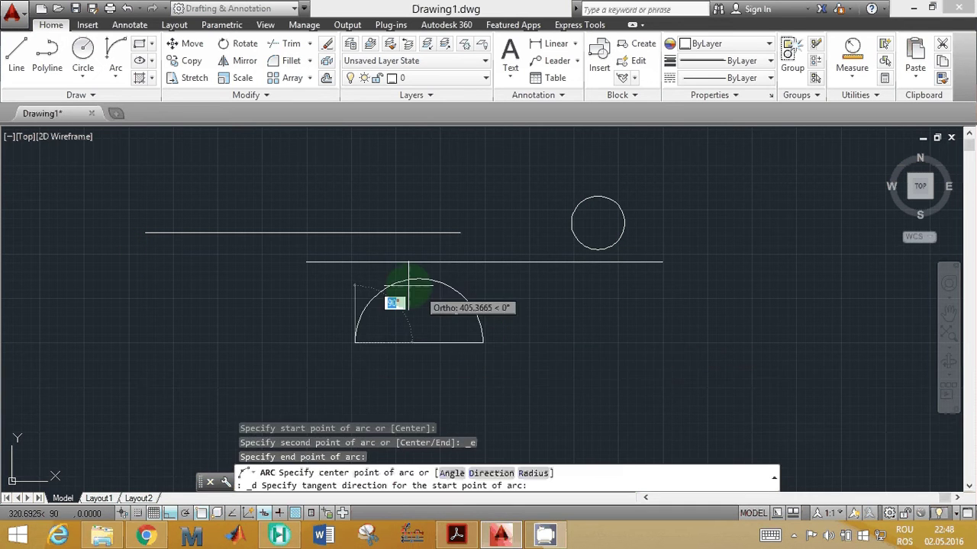
pyautogui.press('Escape')
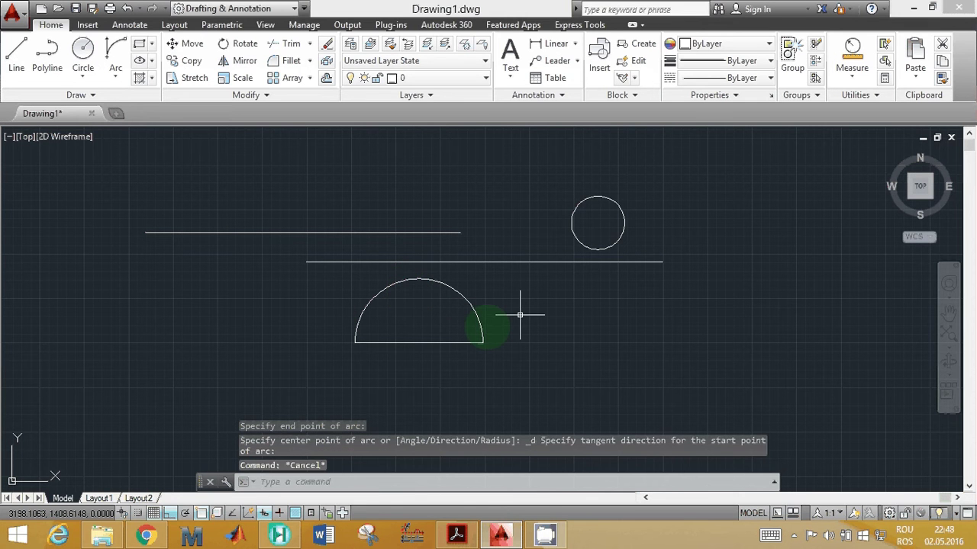
# Try stretching the arc's midpoint grip downward to flatten it, then cancel and deselect
pyautogui.click(418, 280)
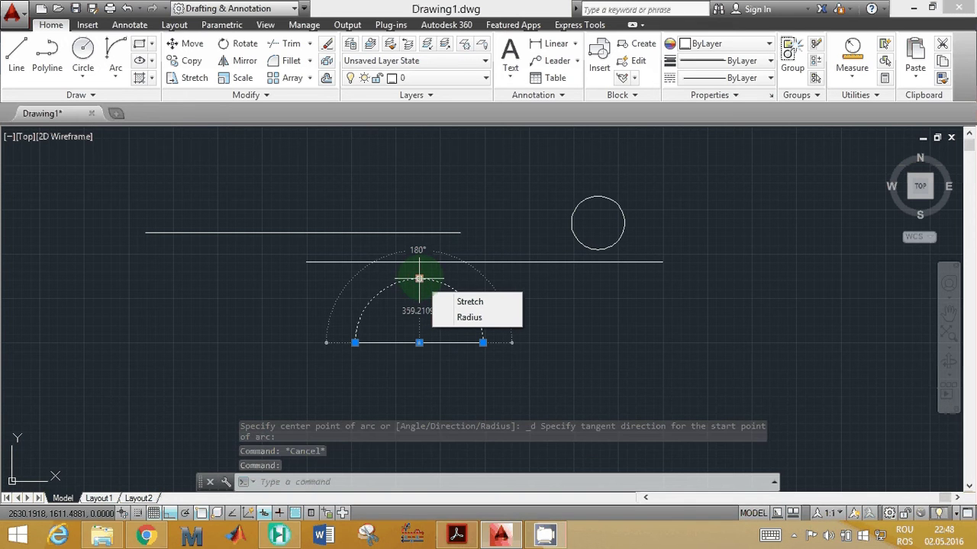
pyautogui.click(419, 280)
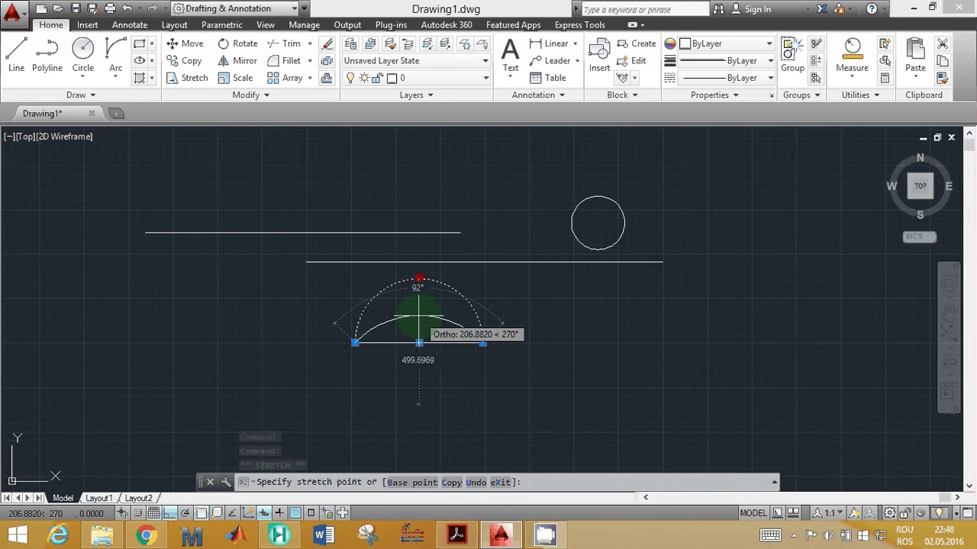
pyautogui.click(419, 315)
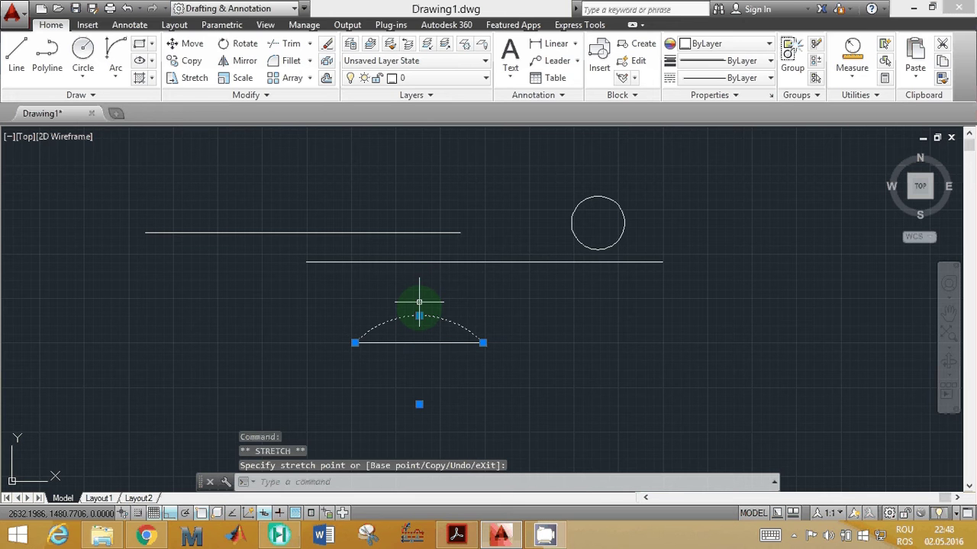
pyautogui.moveTo(419, 315)
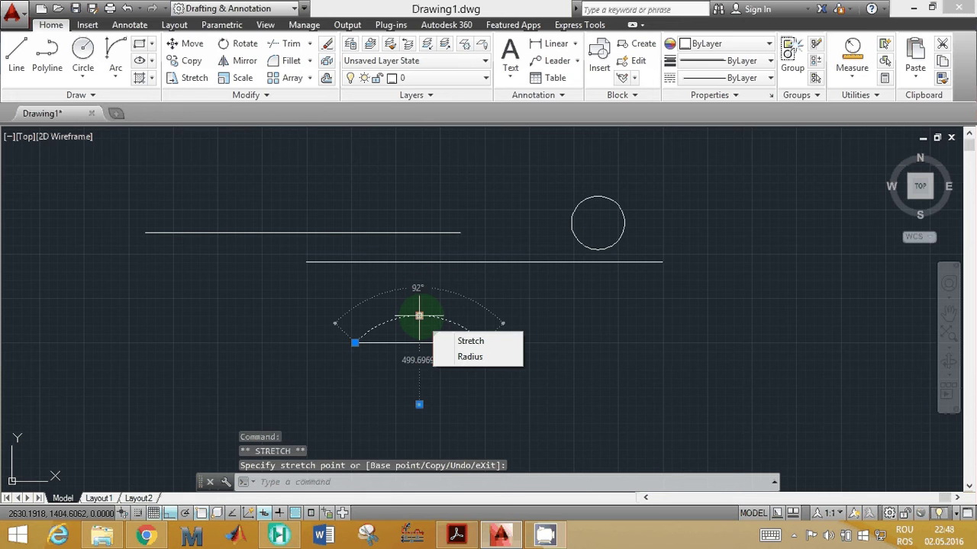
pyautogui.click(418, 315)
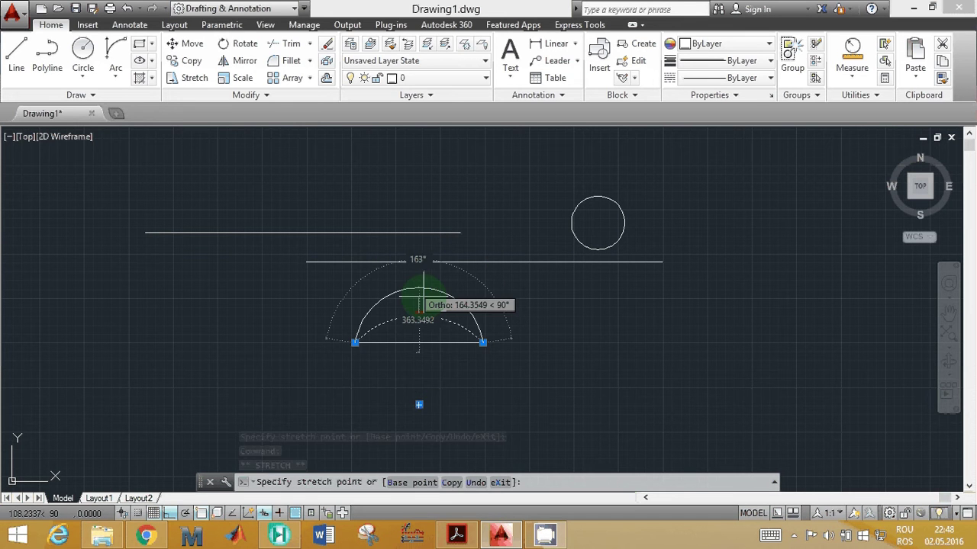
pyautogui.press('Escape')
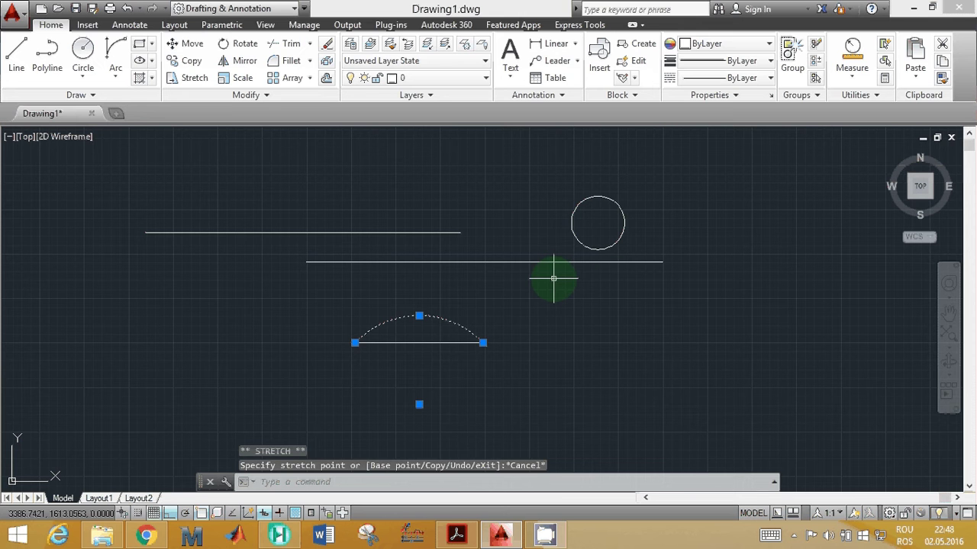
pyautogui.press('Escape')
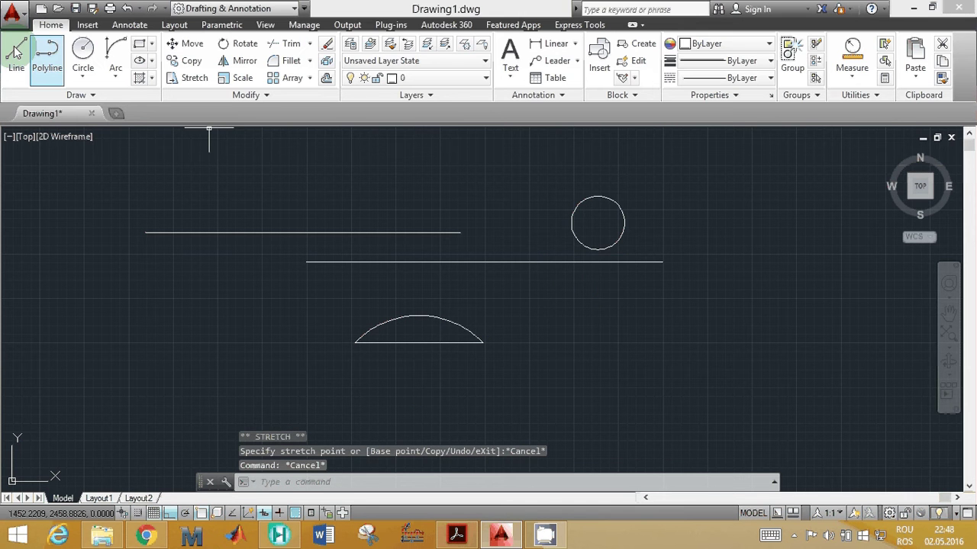
# Stretch the upper line's right end grip 200 units further to the right
pyautogui.click(16, 52)
pyautogui.press('Escape')
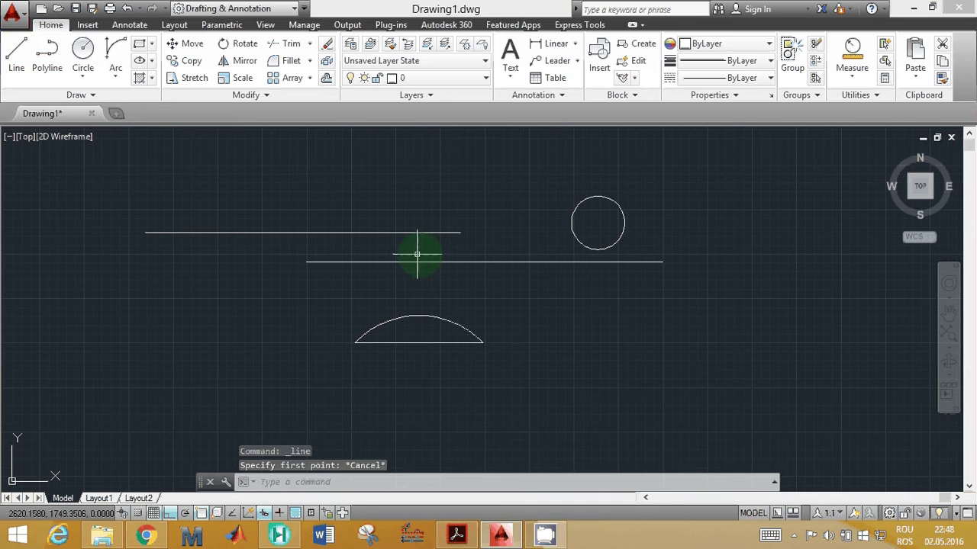
pyautogui.click(438, 234)
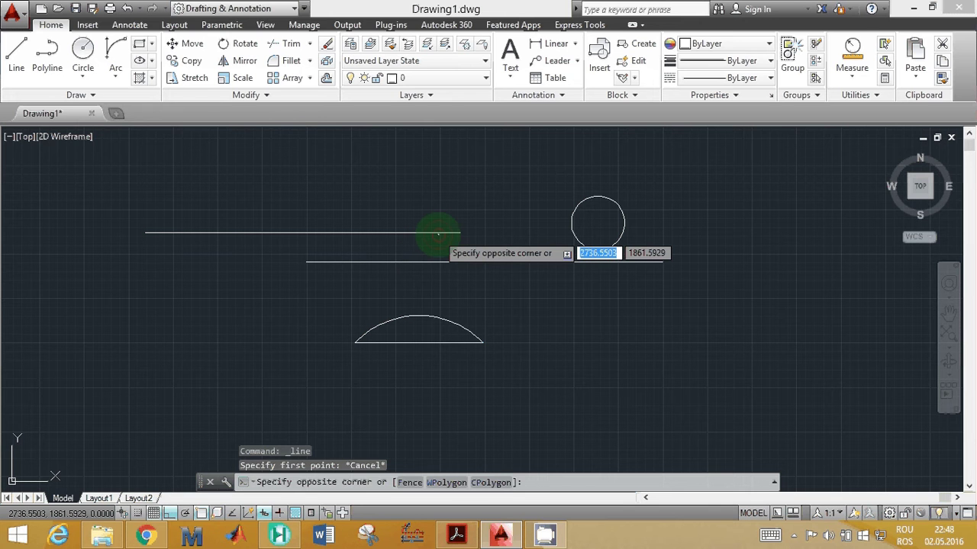
pyautogui.click(460, 233)
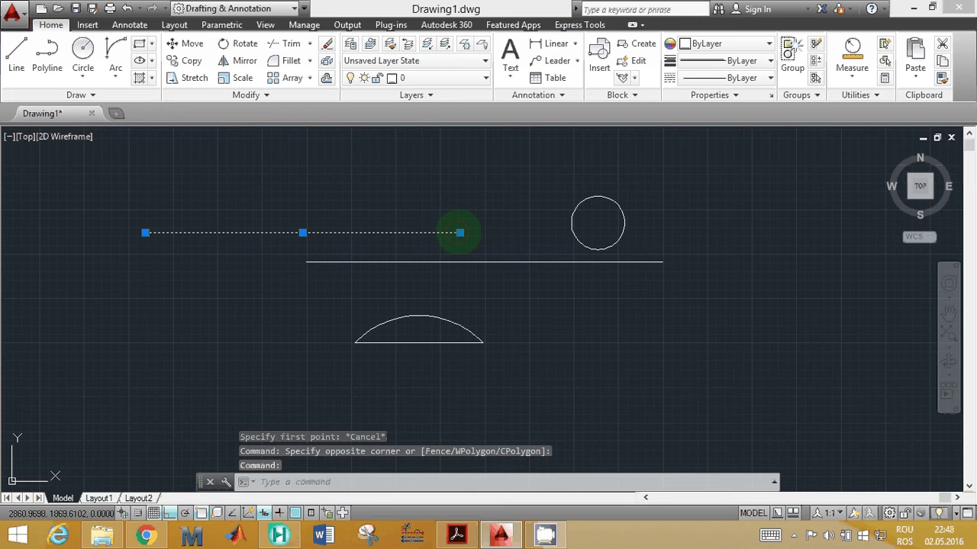
pyautogui.click(460, 233)
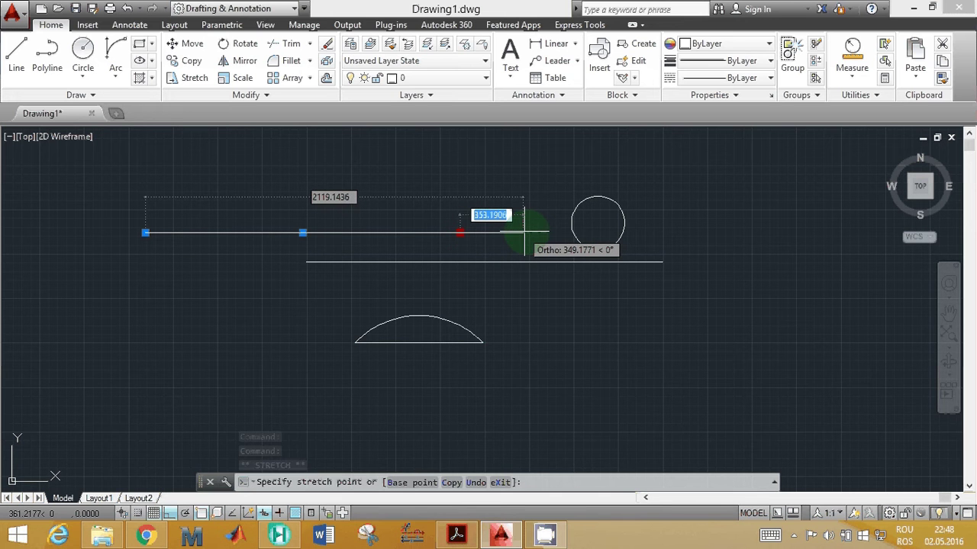
pyautogui.write('200')
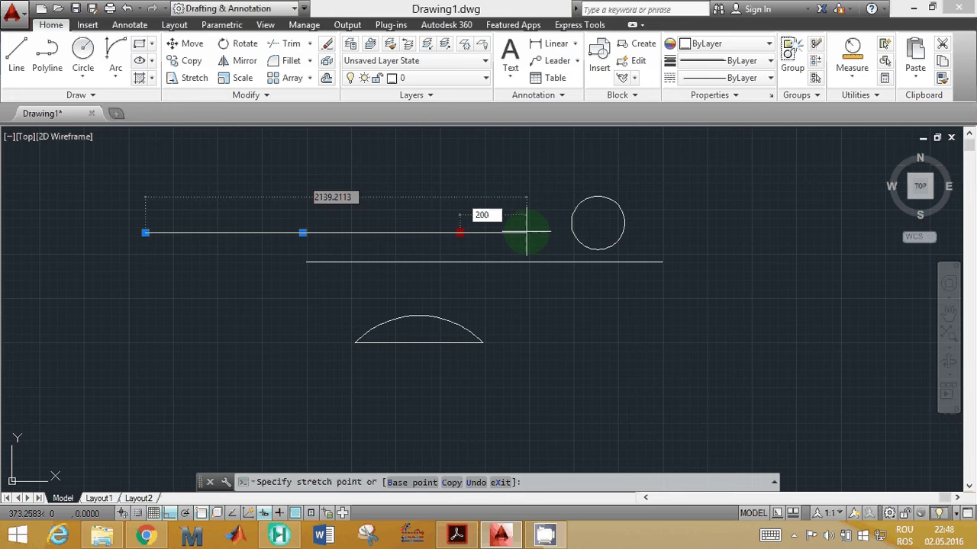
pyautogui.press('Return')
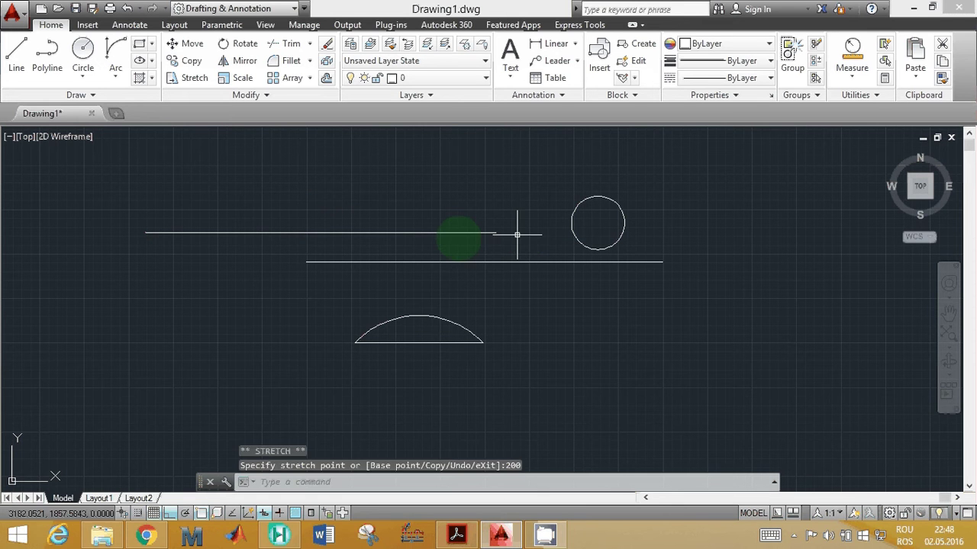
pyautogui.press('Escape')
pyautogui.press('Escape')
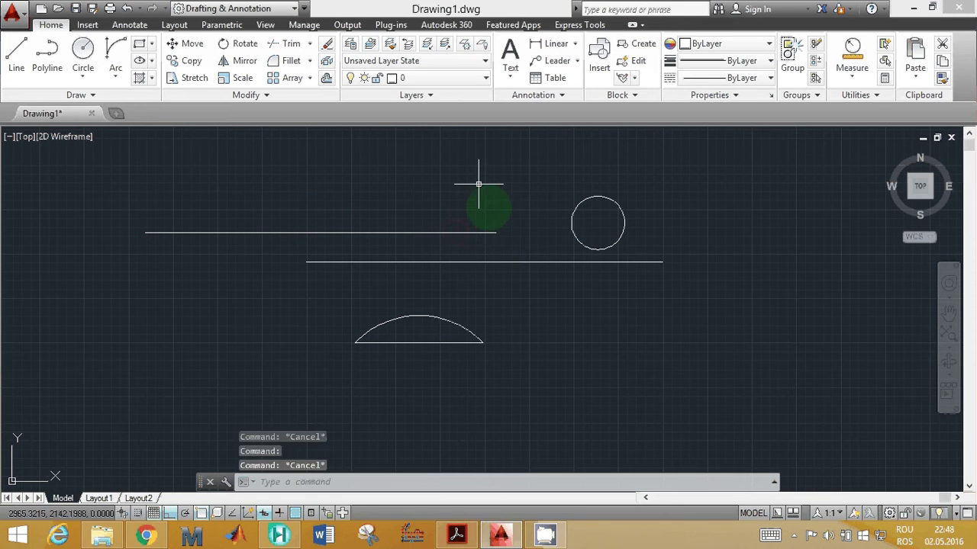
# With Ortho off, move the 300-diameter circle by its centre grip to the lower right
pyautogui.click(619, 227)
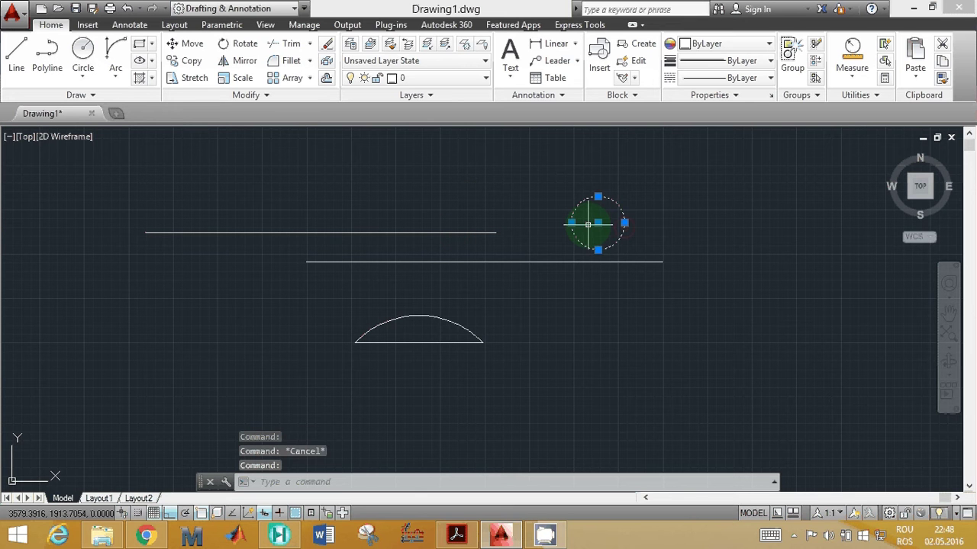
pyautogui.click(597, 223)
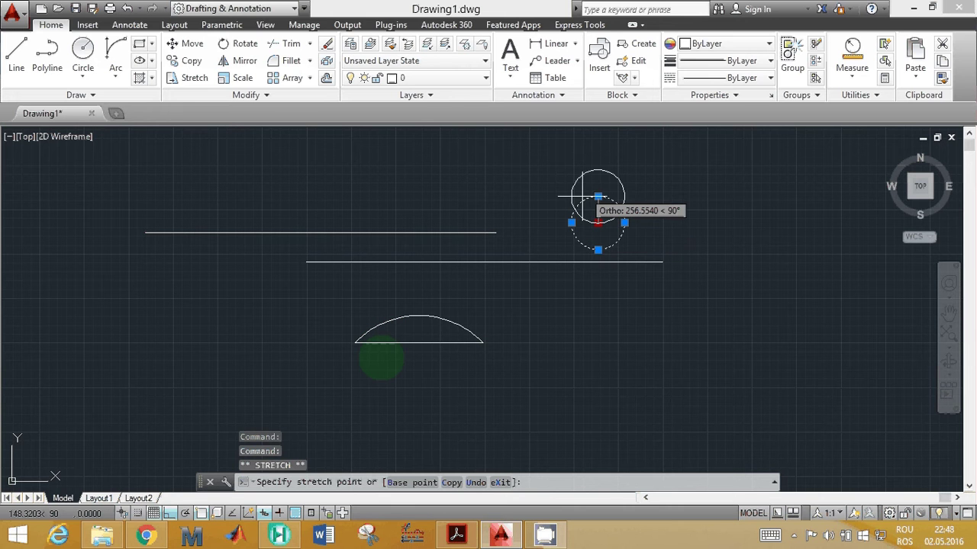
pyautogui.click(169, 513)
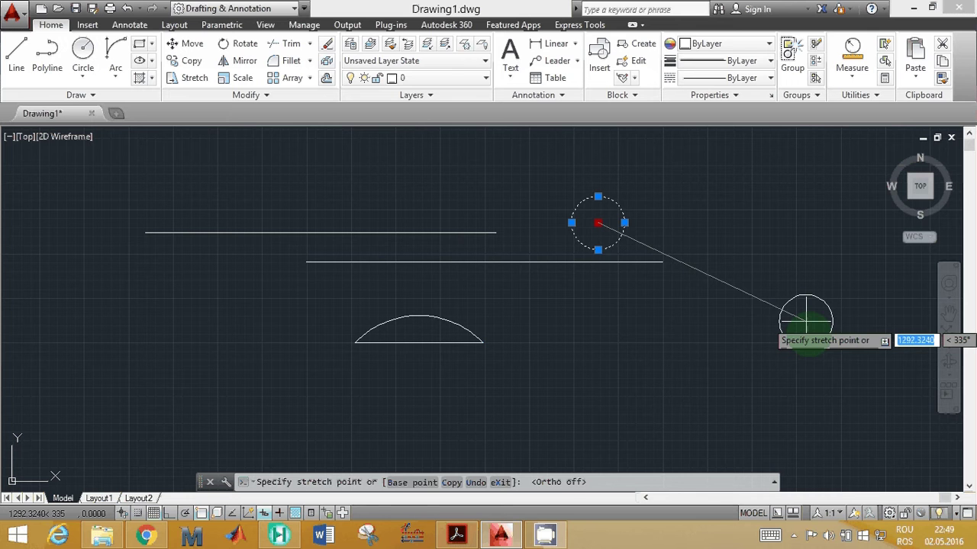
pyautogui.click(843, 353)
pyautogui.press('Escape')
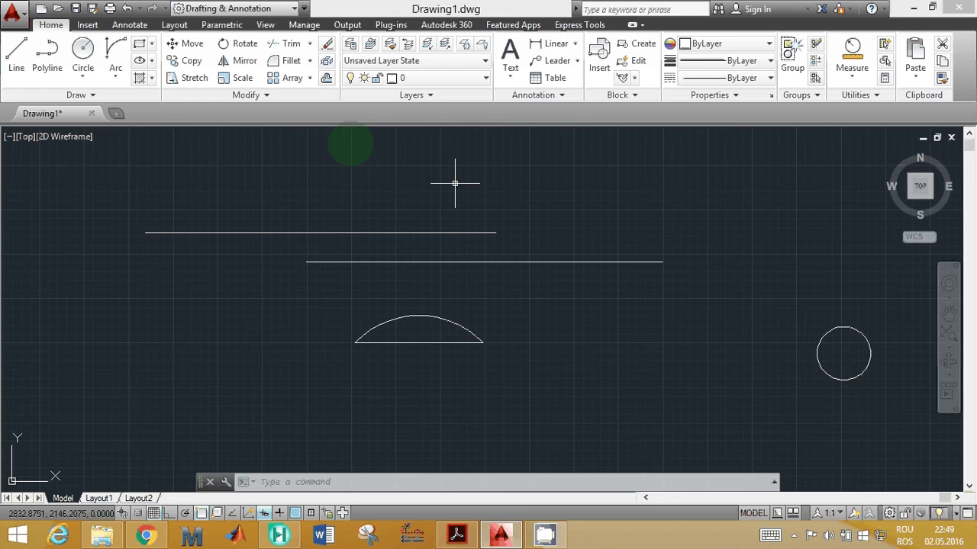
# Move the circle left by its centre so it sits just right of the arc
pyautogui.click(193, 47)
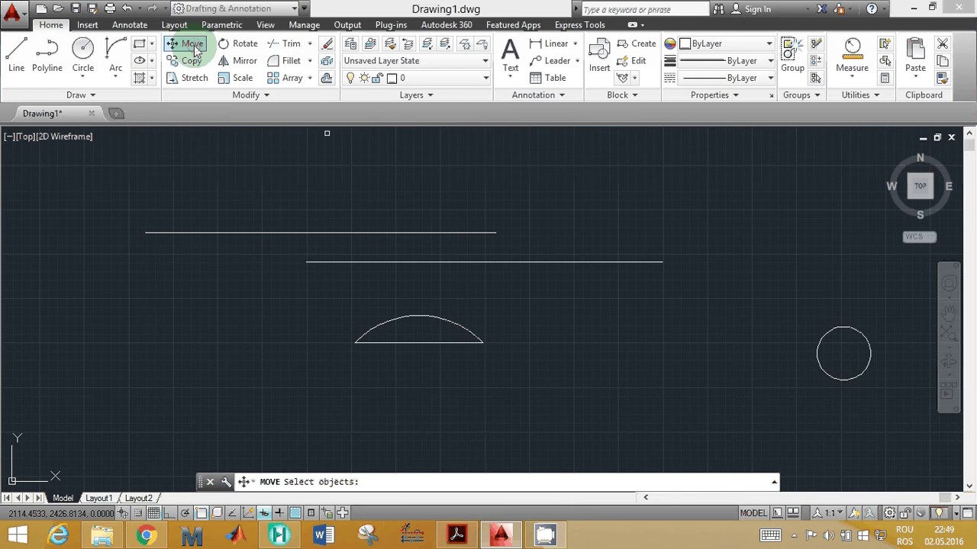
pyautogui.click(888, 399)
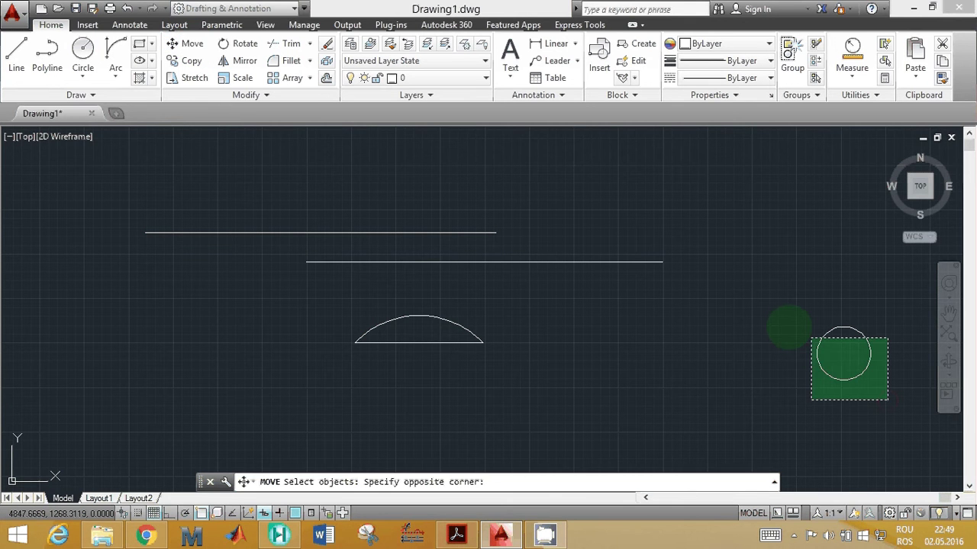
pyautogui.click(811, 338)
pyautogui.press('Return')
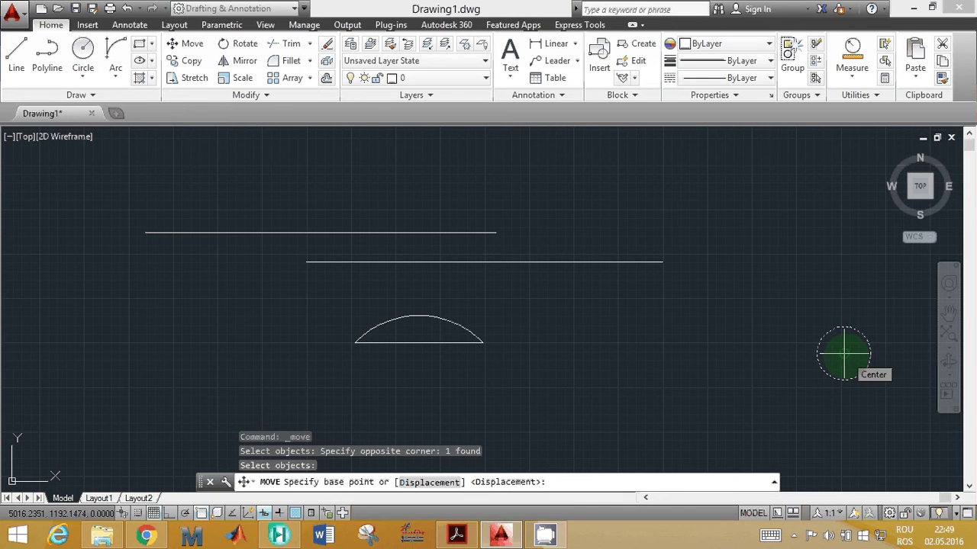
pyautogui.click(843, 354)
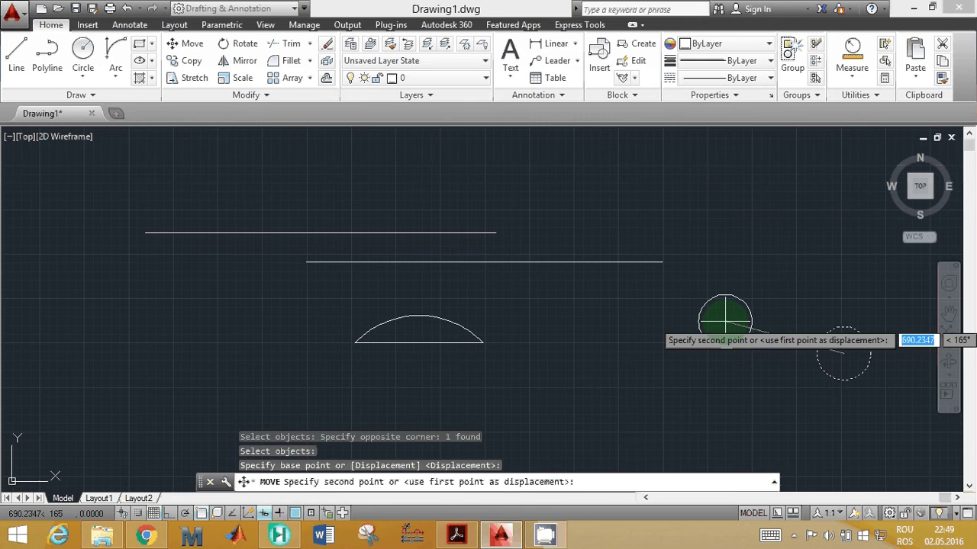
pyautogui.click(655, 350)
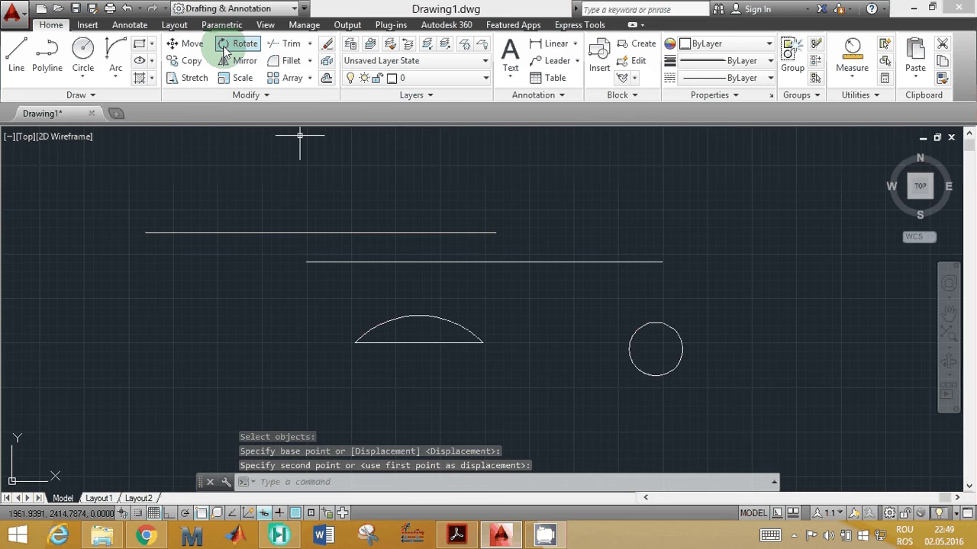
# Rotate the arc and its short line 180° about the arc's right endpoint
pyautogui.click(452, 329)
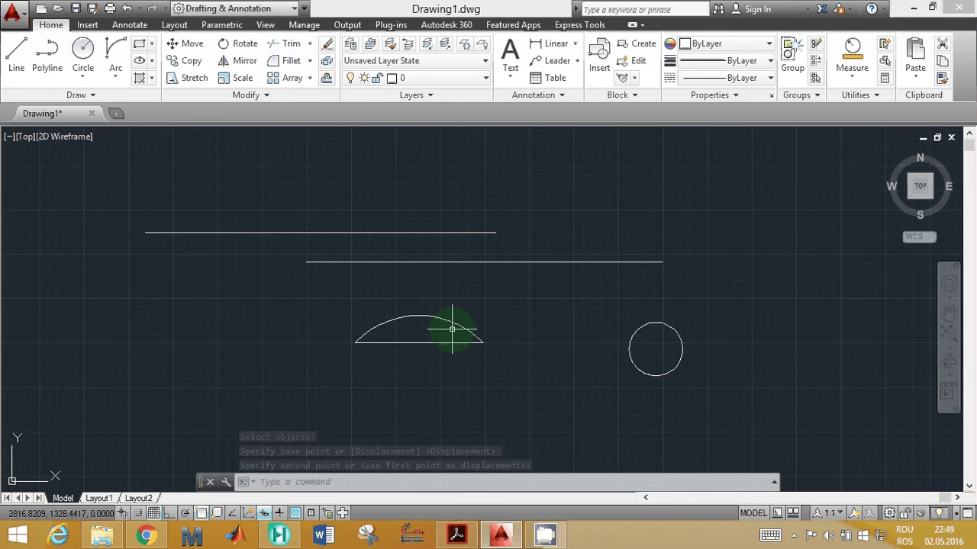
pyautogui.click(229, 52)
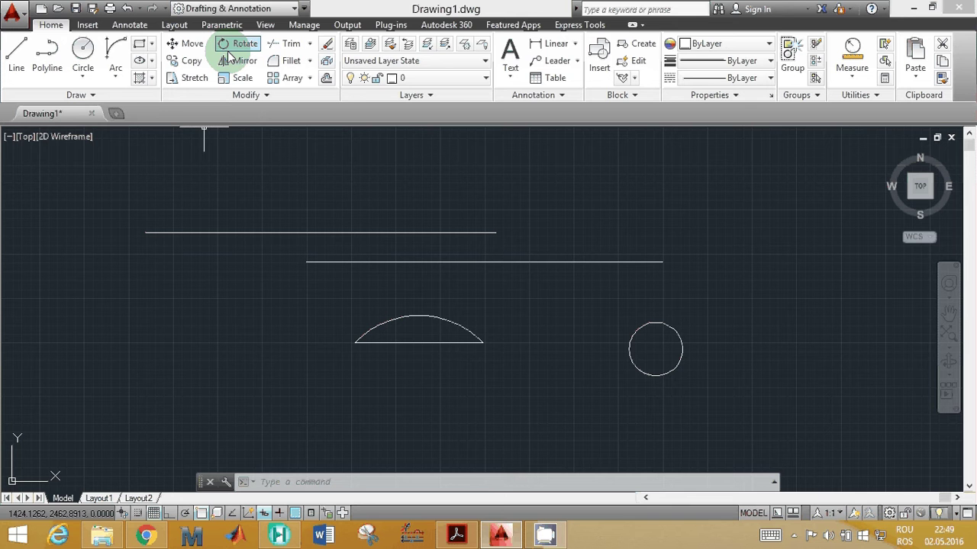
pyautogui.click(380, 291)
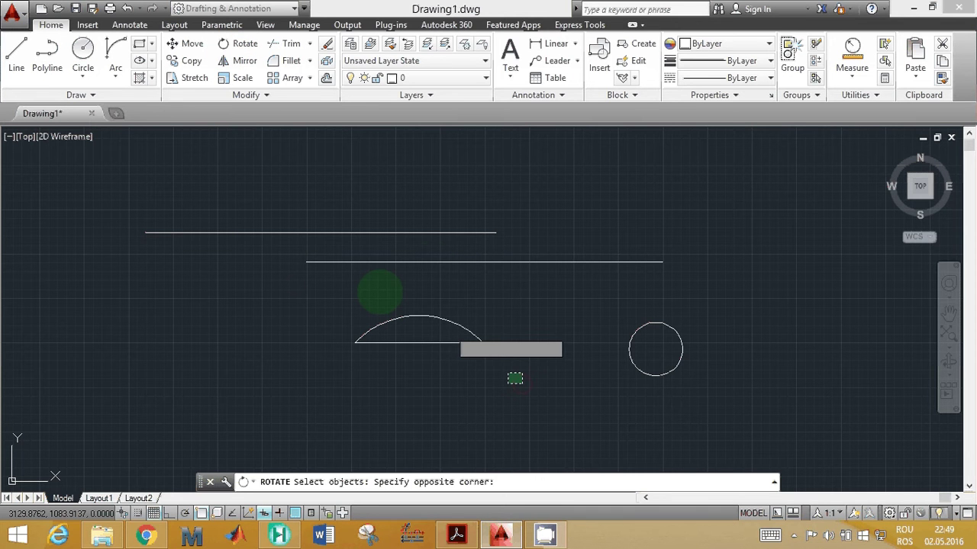
pyautogui.click(432, 262)
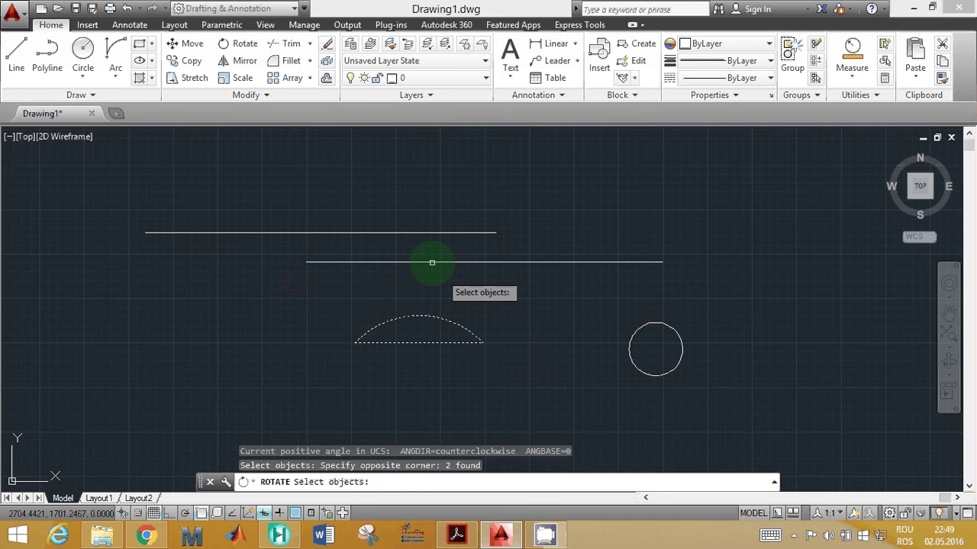
pyautogui.press('Return')
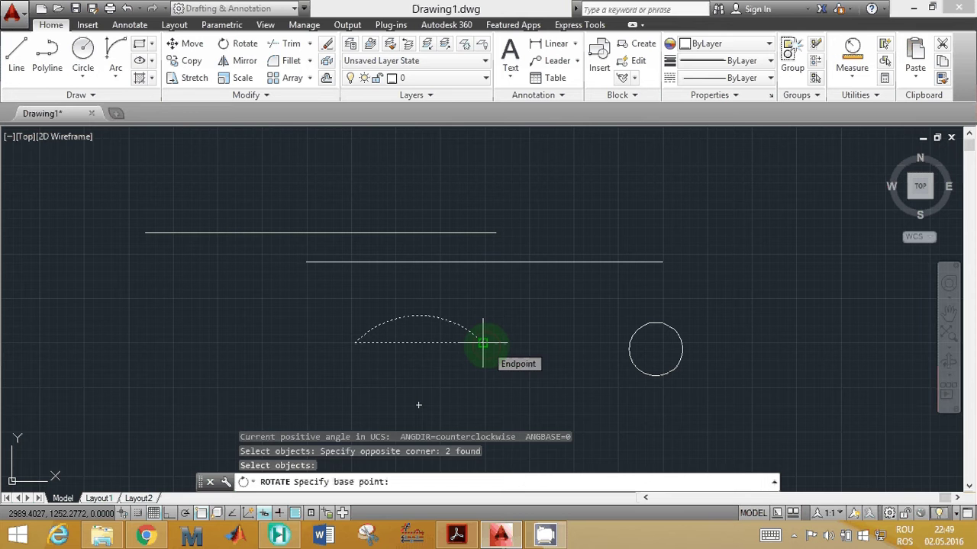
pyautogui.click(482, 344)
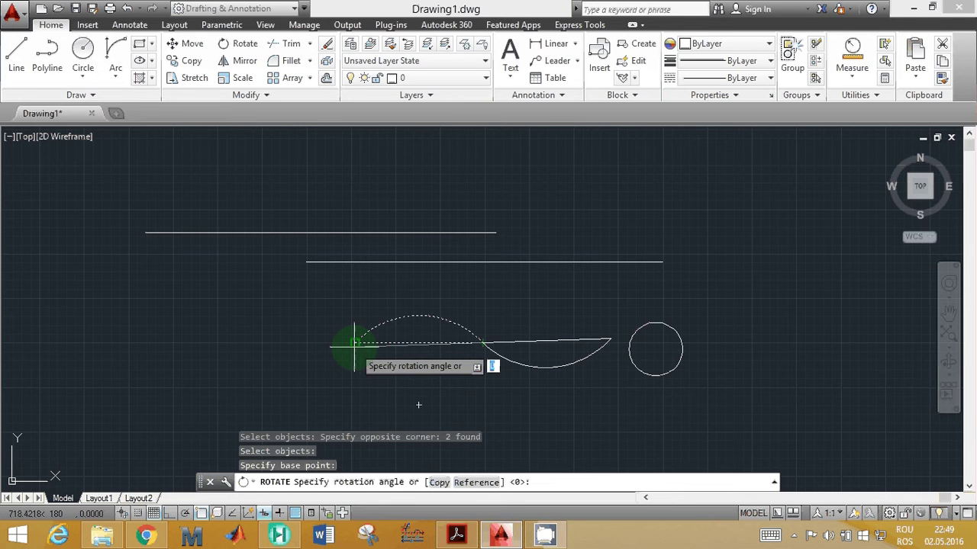
pyautogui.press('Escape')
pyautogui.click(643, 348)
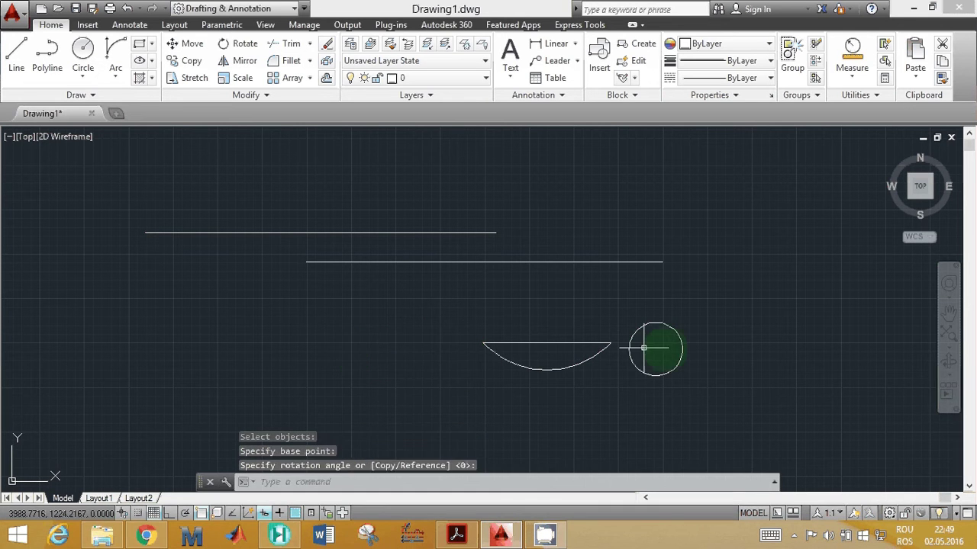
pyautogui.click(275, 50)
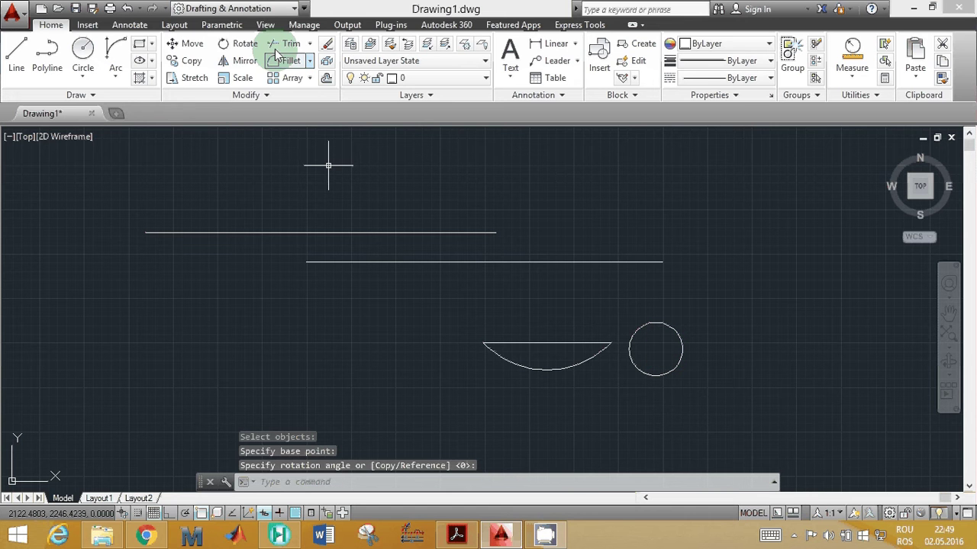
# Copy the circle to three spots, then undo those misplaced copies
pyautogui.click(185, 65)
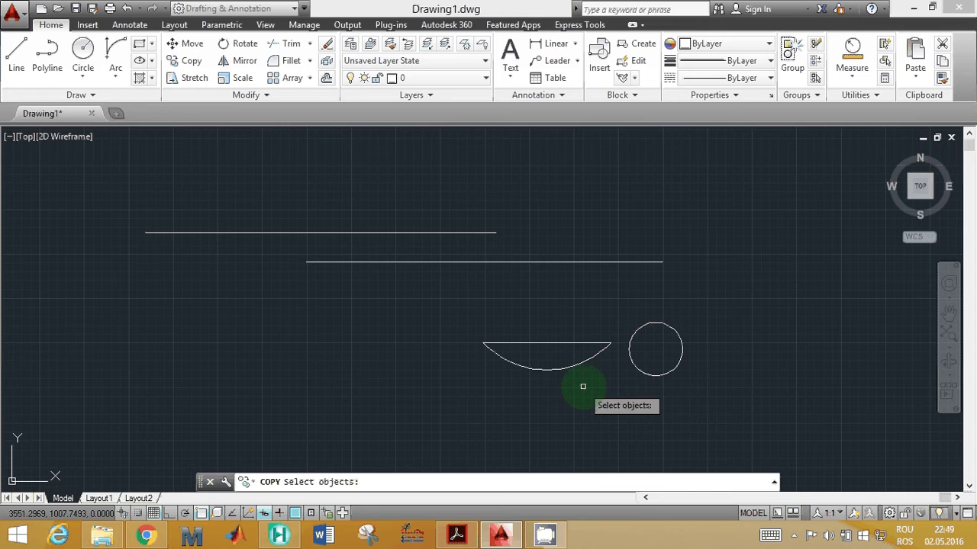
pyautogui.click(704, 399)
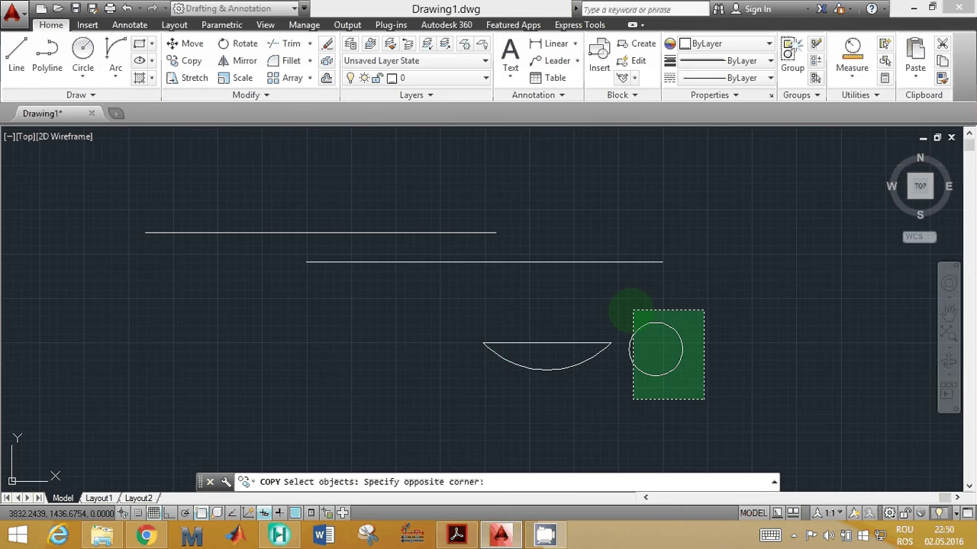
pyautogui.click(631, 310)
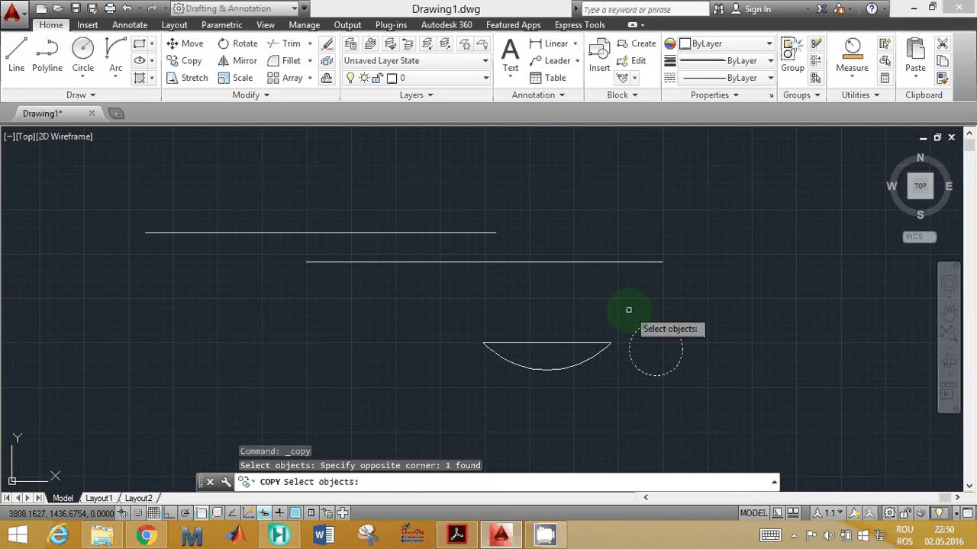
pyautogui.press('Return')
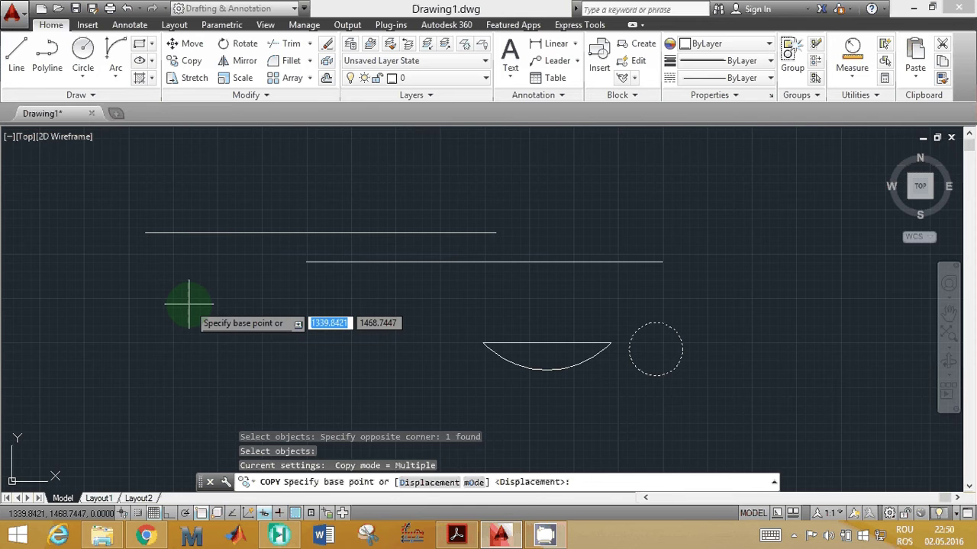
pyautogui.click(177, 300)
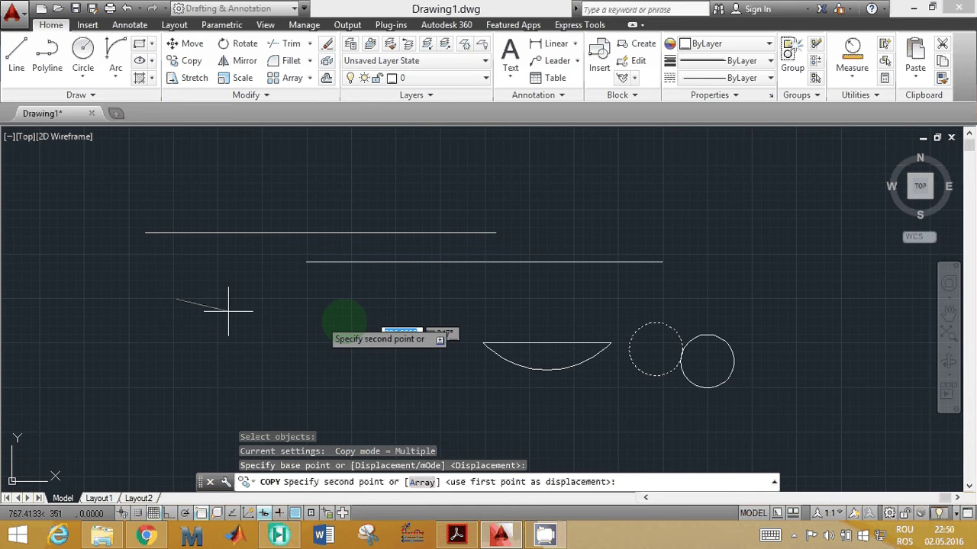
pyautogui.click(463, 299)
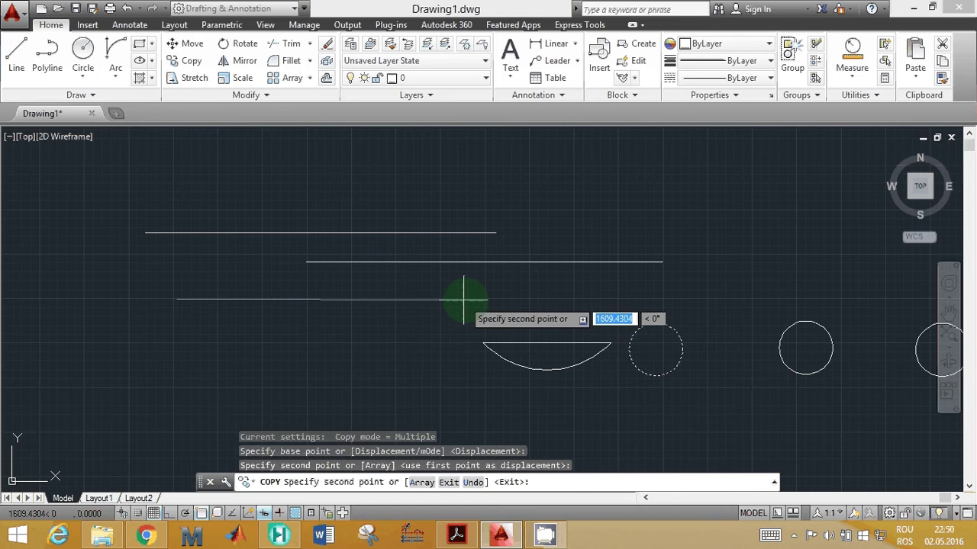
pyautogui.click(354, 303)
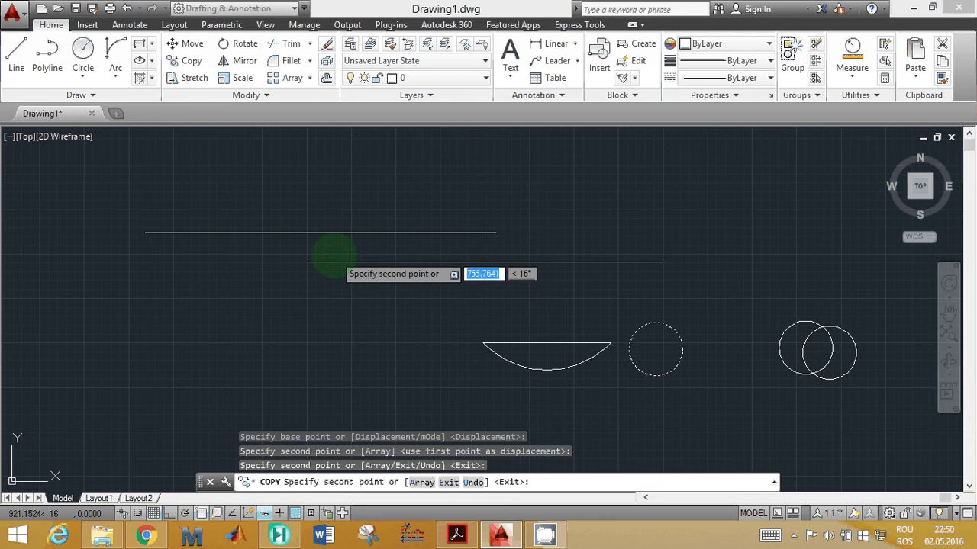
pyautogui.click(333, 251)
pyautogui.press('Escape')
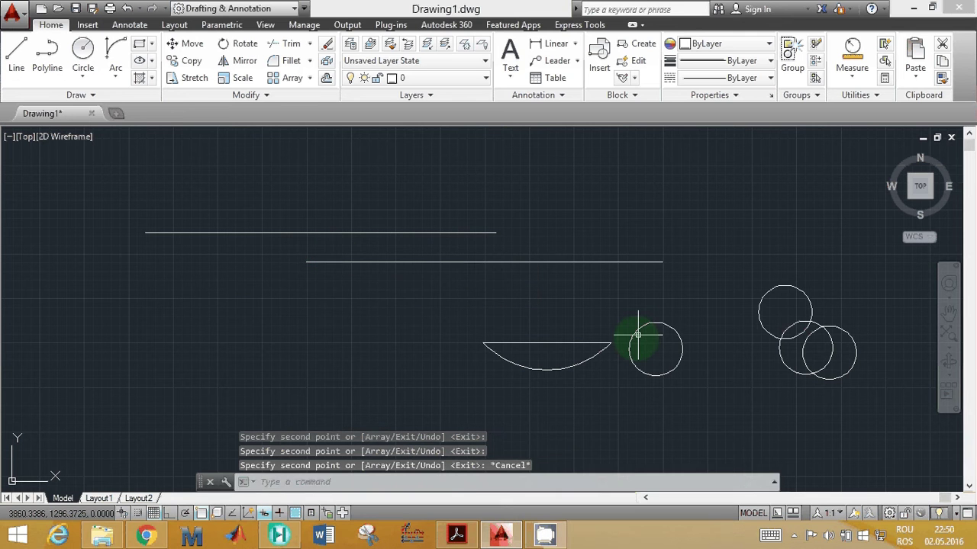
pyautogui.hotkey('ctrl', 'z')
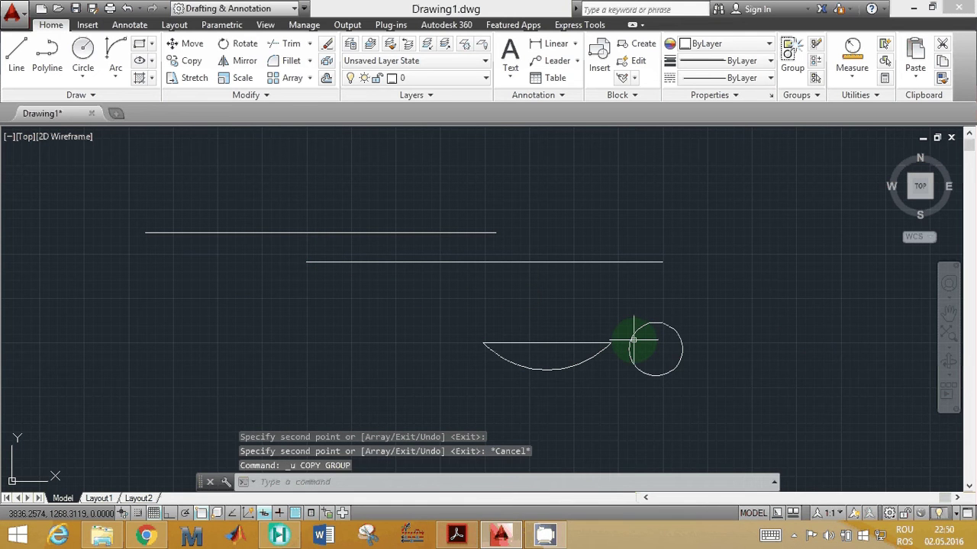
# Copy the circle onto the left and right ends of both horizontal lines
pyautogui.click(186, 64)
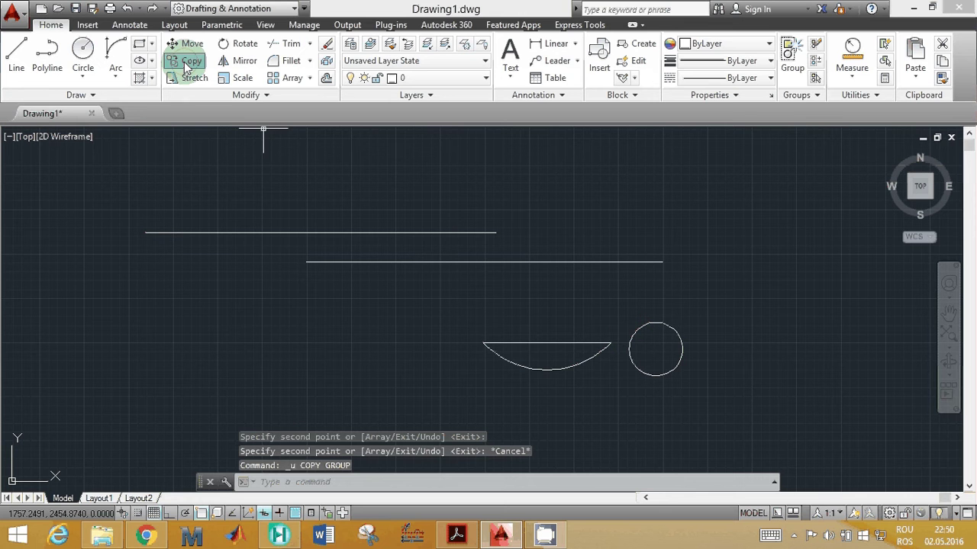
pyautogui.click(712, 383)
pyautogui.click(633, 322)
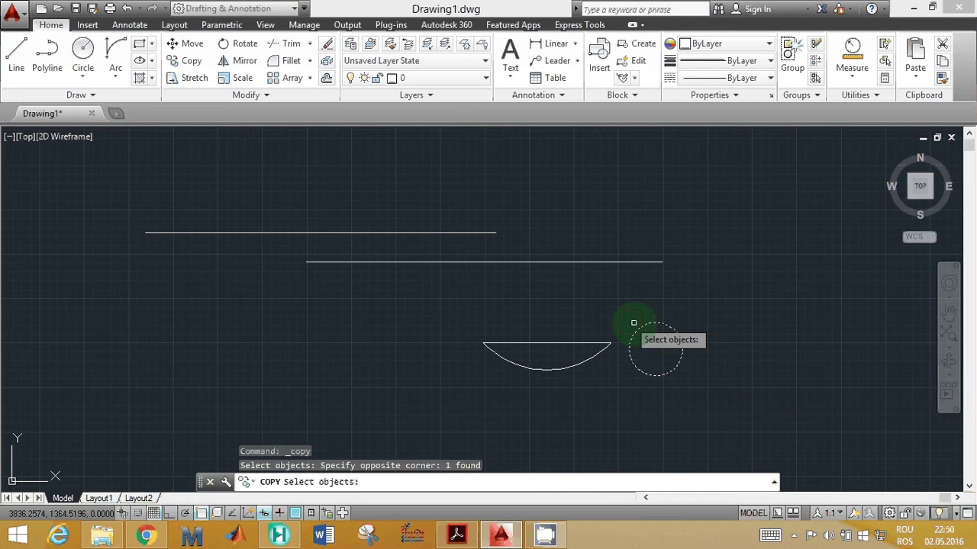
pyautogui.rightClick(635, 312)
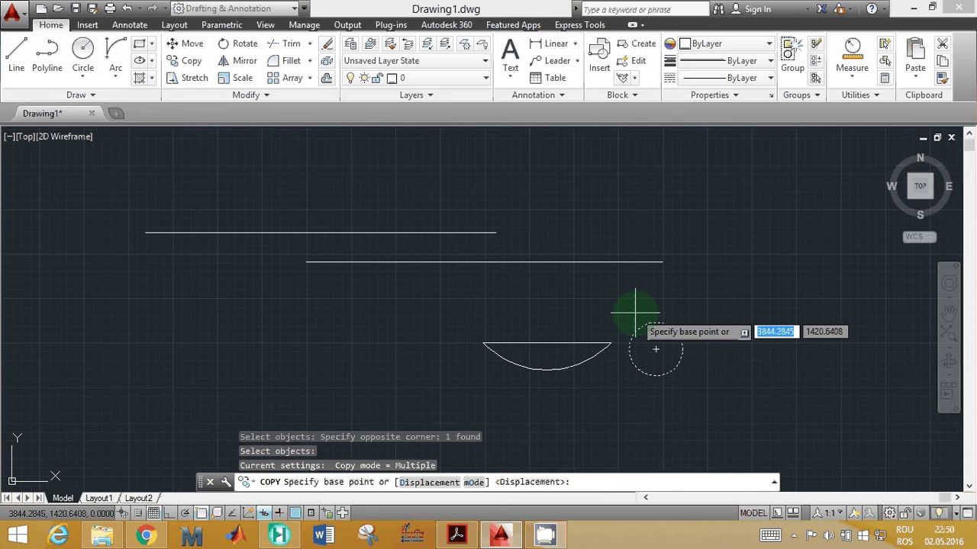
pyautogui.click(655, 321)
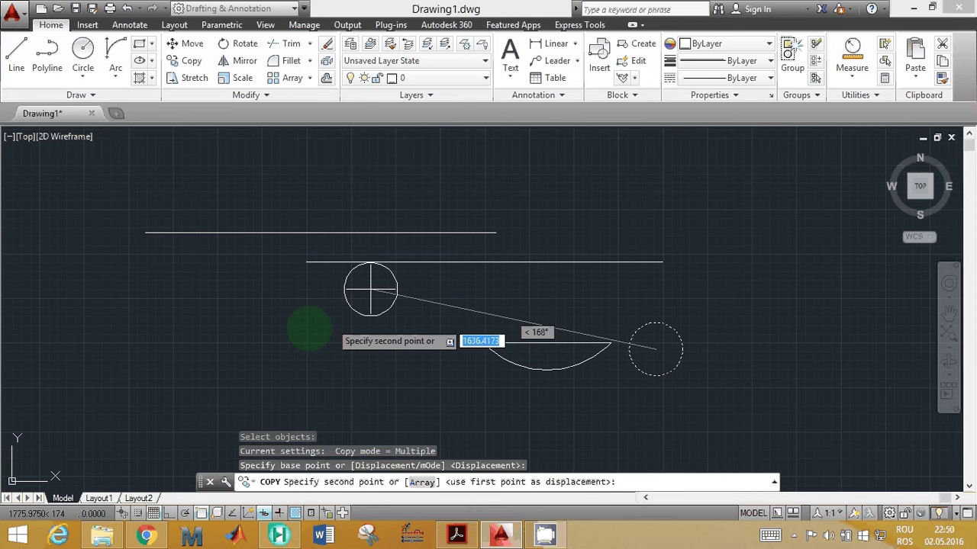
pyautogui.click(269, 321)
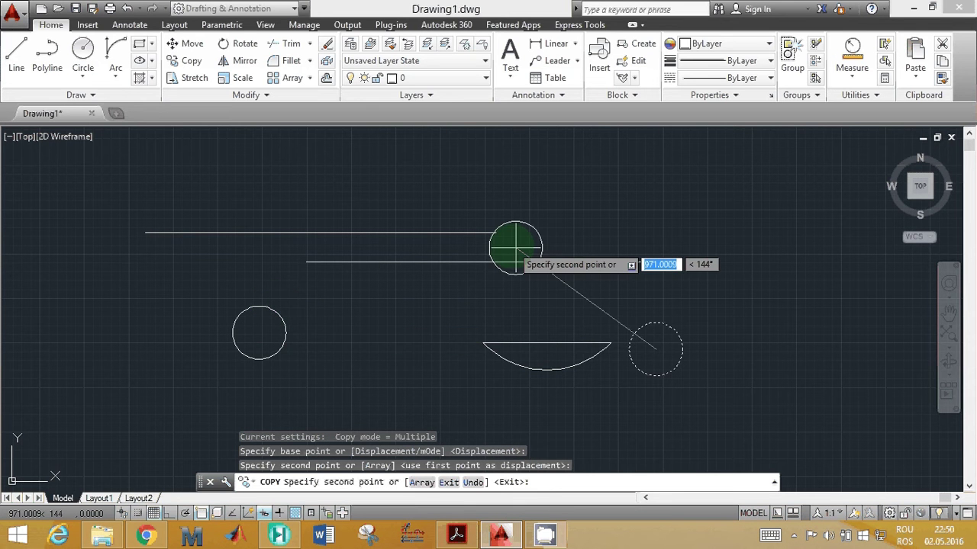
pyautogui.click(516, 247)
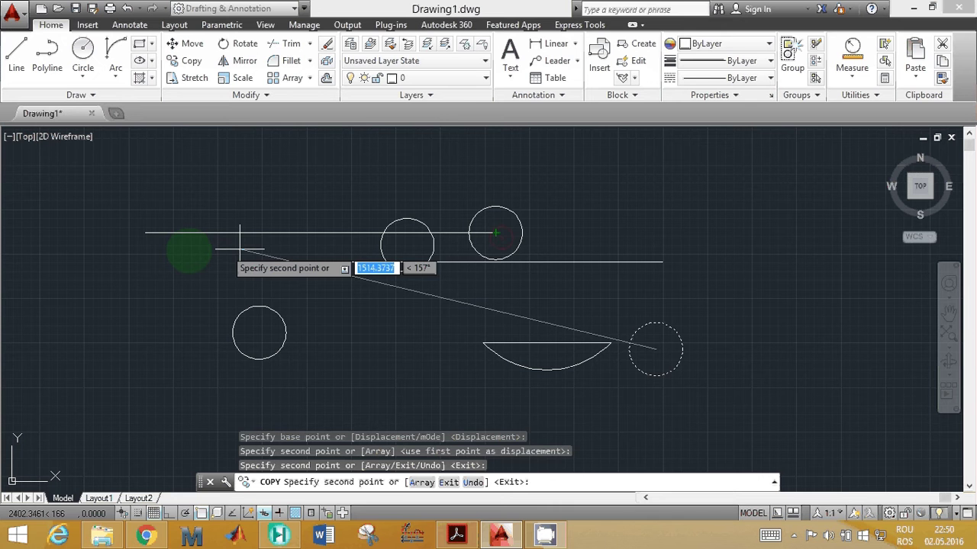
pyautogui.click(145, 232)
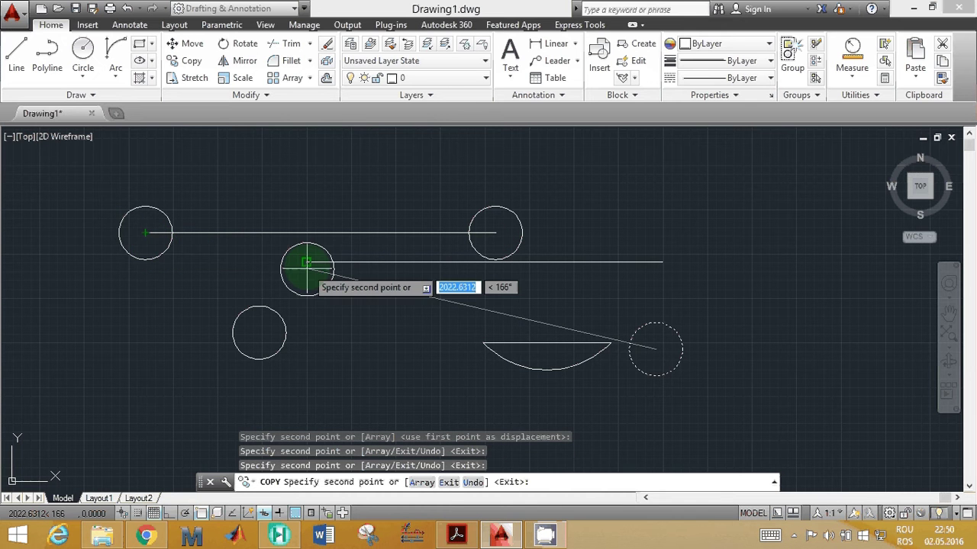
pyautogui.click(307, 263)
pyautogui.click(662, 263)
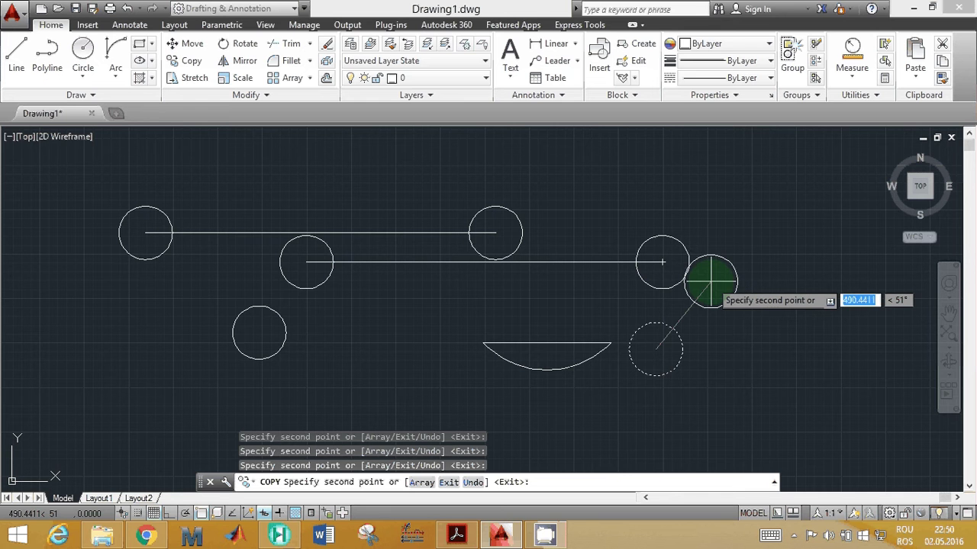
pyautogui.press('Escape')
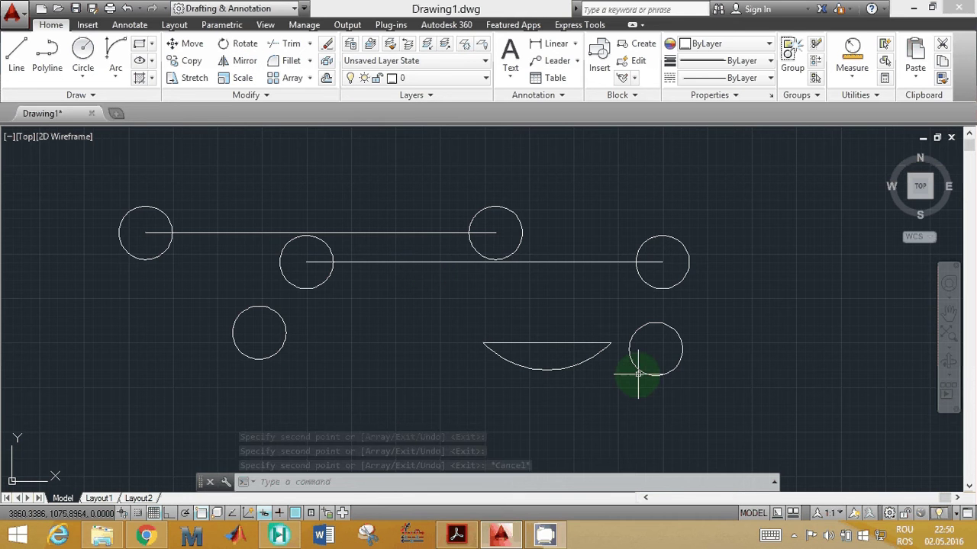
# Drag the circle beside the arc up and to the right by its centre grip
pyautogui.click(707, 381)
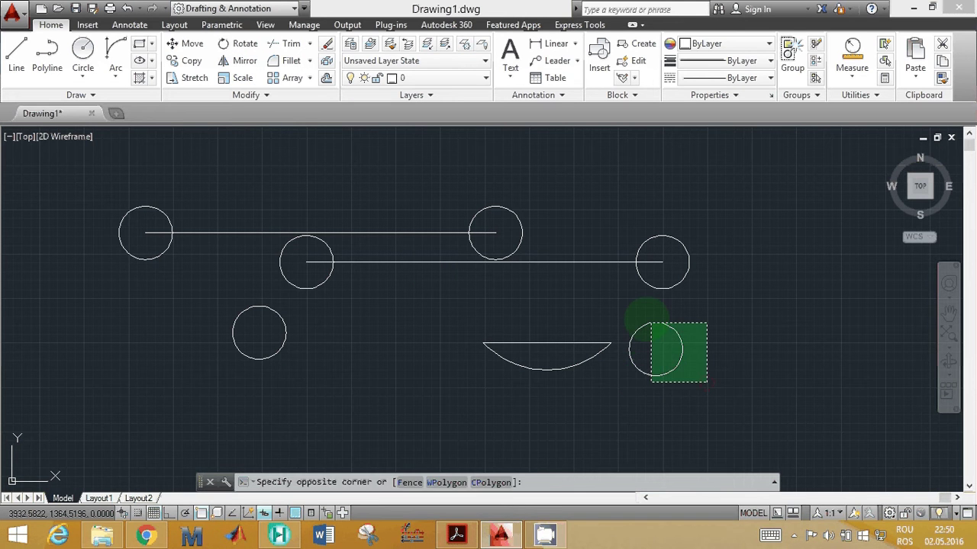
pyautogui.click(631, 315)
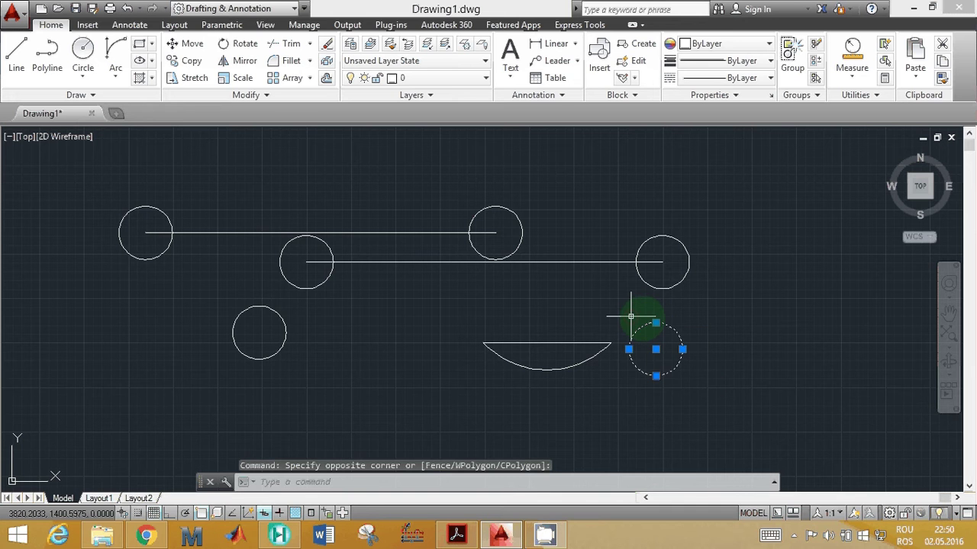
pyautogui.click(655, 350)
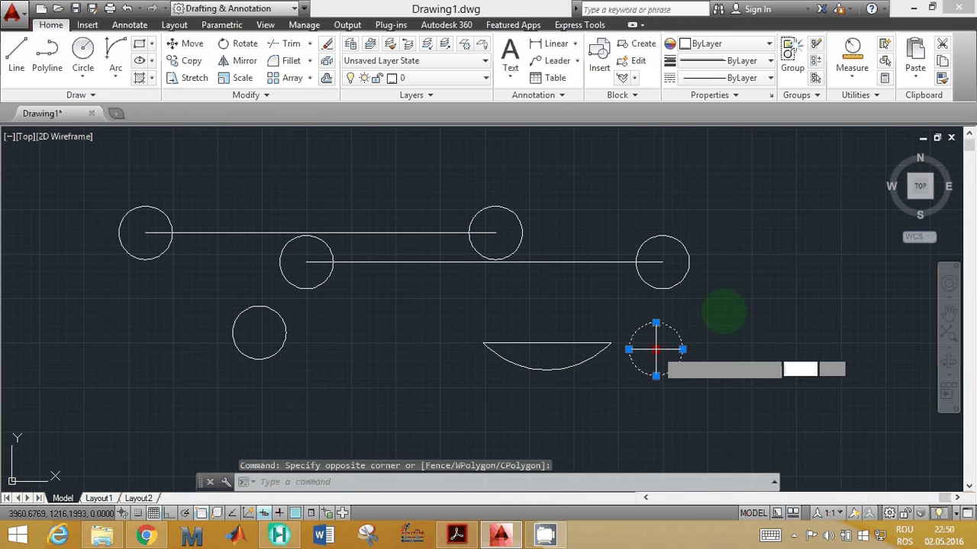
pyautogui.click(770, 285)
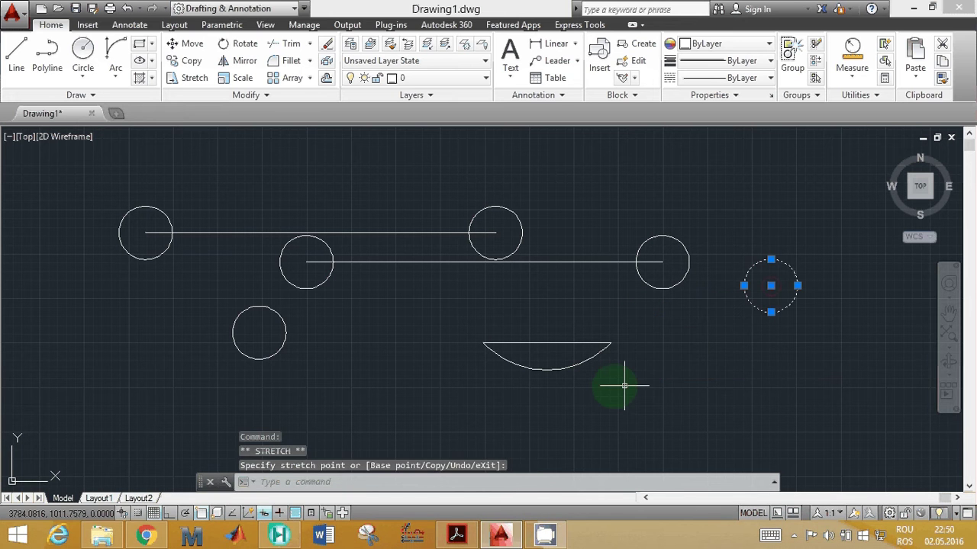
pyautogui.scroll(4, 563, 364)
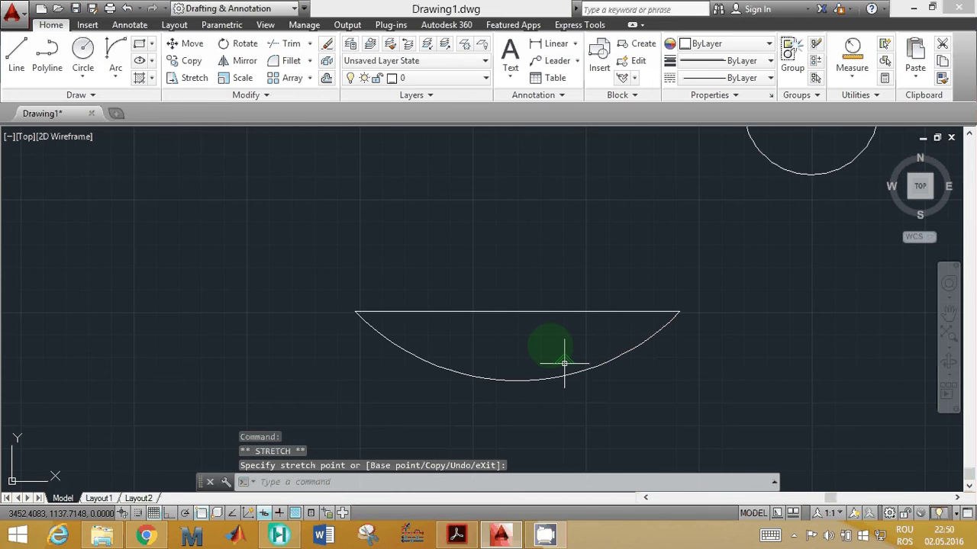
pyautogui.click(16, 53)
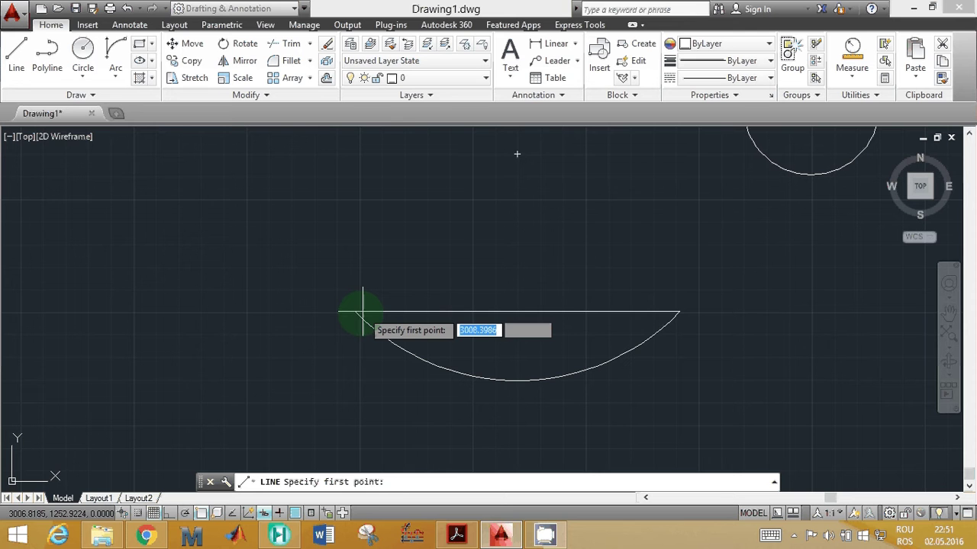
# Draw a V of two lines from the arc's left end to an interior point and its right end
pyautogui.click(356, 312)
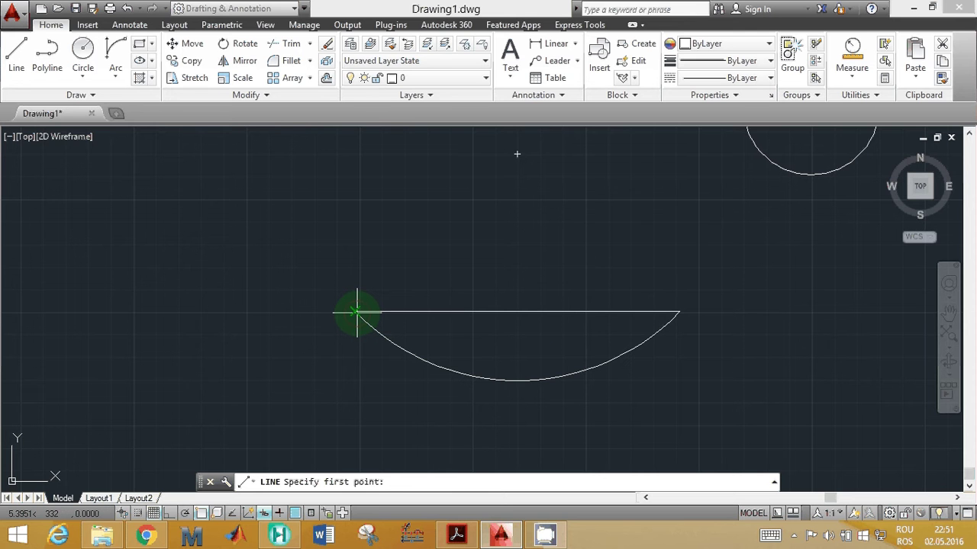
pyautogui.click(357, 312)
pyautogui.click(502, 345)
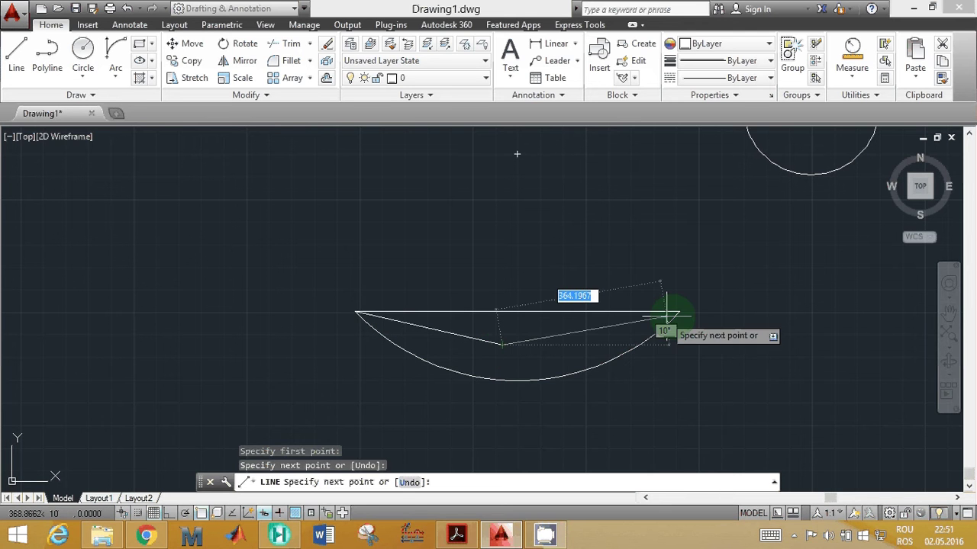
pyautogui.click(666, 314)
pyautogui.press('Escape')
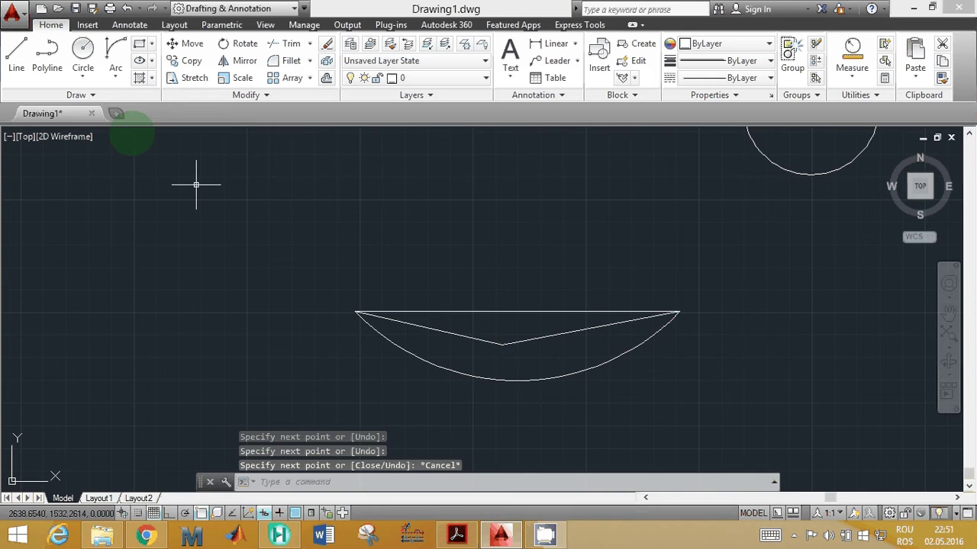
# Add a short line from the V's vertex down to the bottom of the arc
pyautogui.rightClick(421, 320)
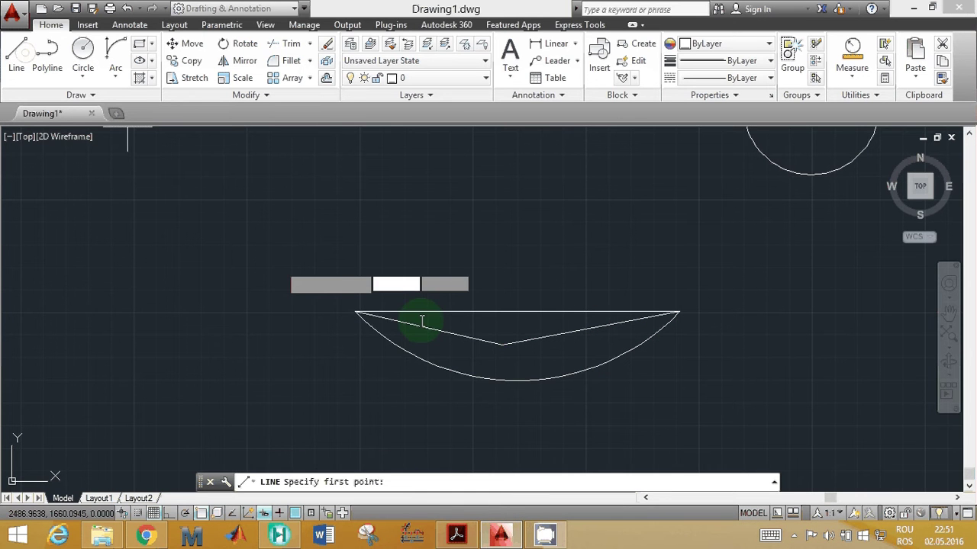
pyautogui.click(501, 343)
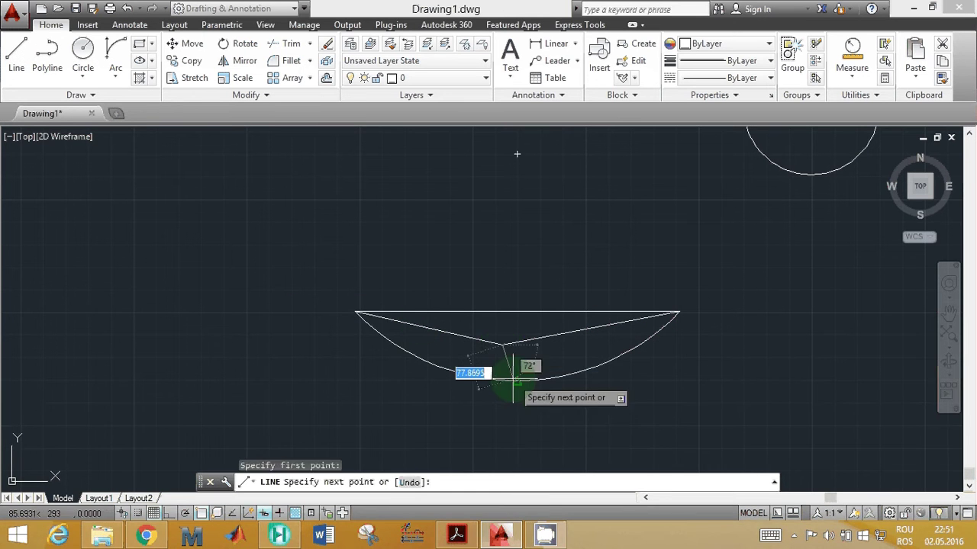
pyautogui.click(516, 378)
pyautogui.press('Escape')
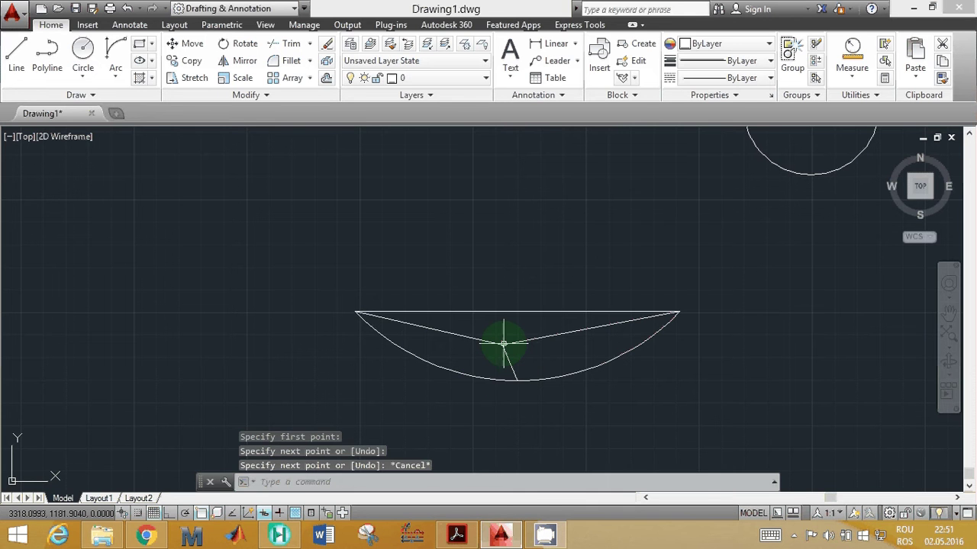
pyautogui.click(83, 67)
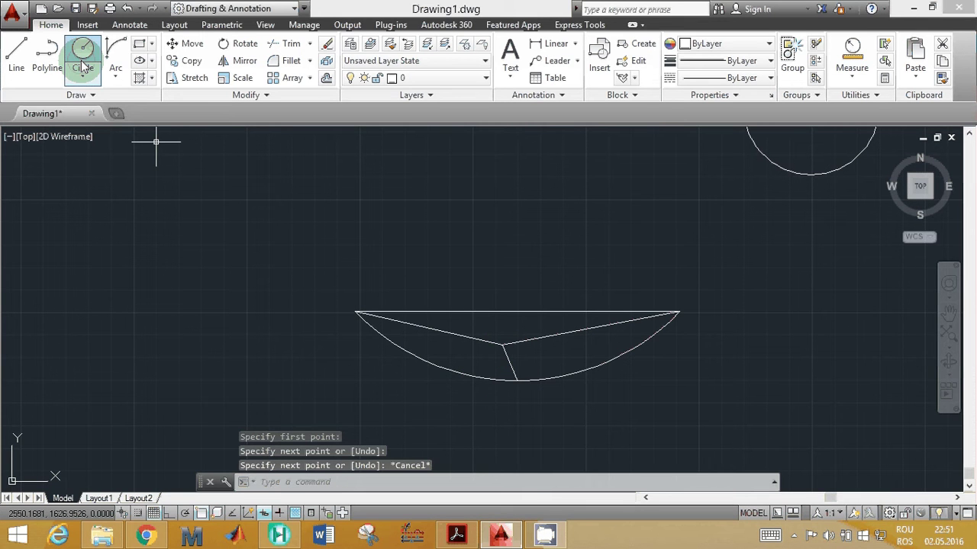
# Draw a small circle centred where the V lines and the short line meet inside the arc
pyautogui.click(502, 344)
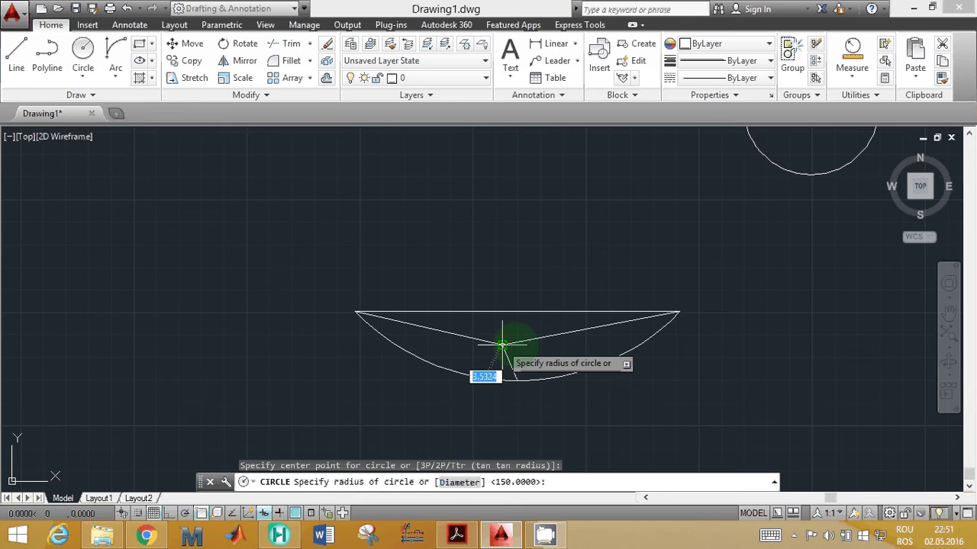
pyautogui.click(502, 344)
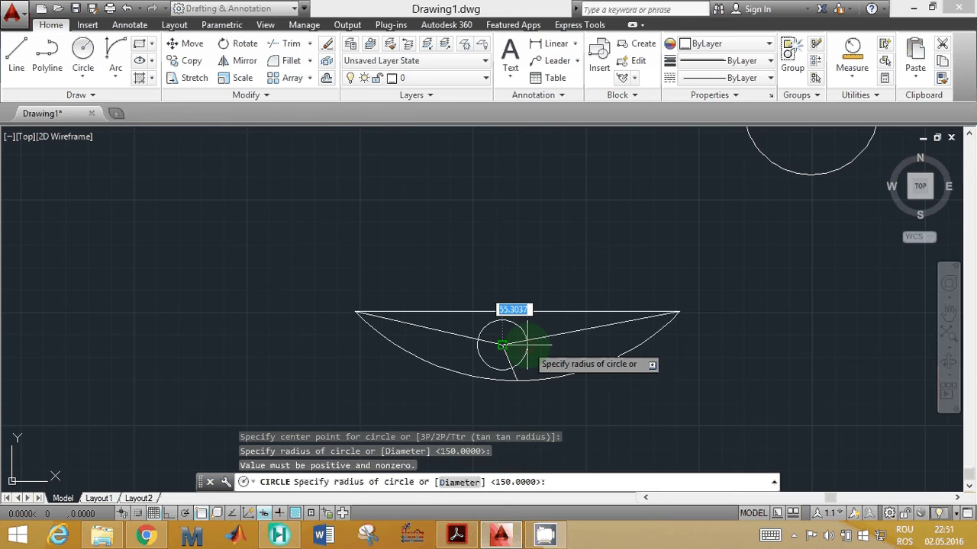
pyautogui.press('Escape')
pyautogui.click(84, 50)
pyautogui.write('c')
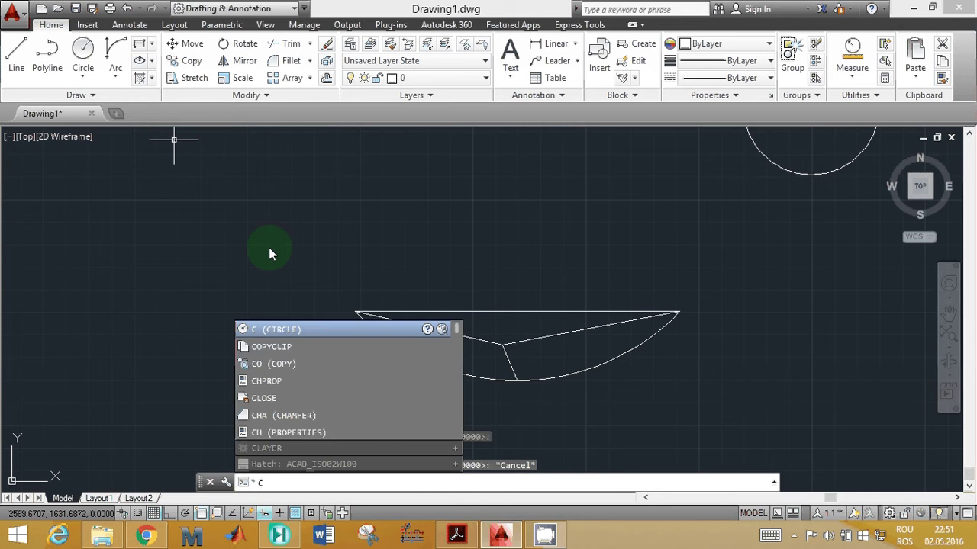
pyautogui.press('Return')
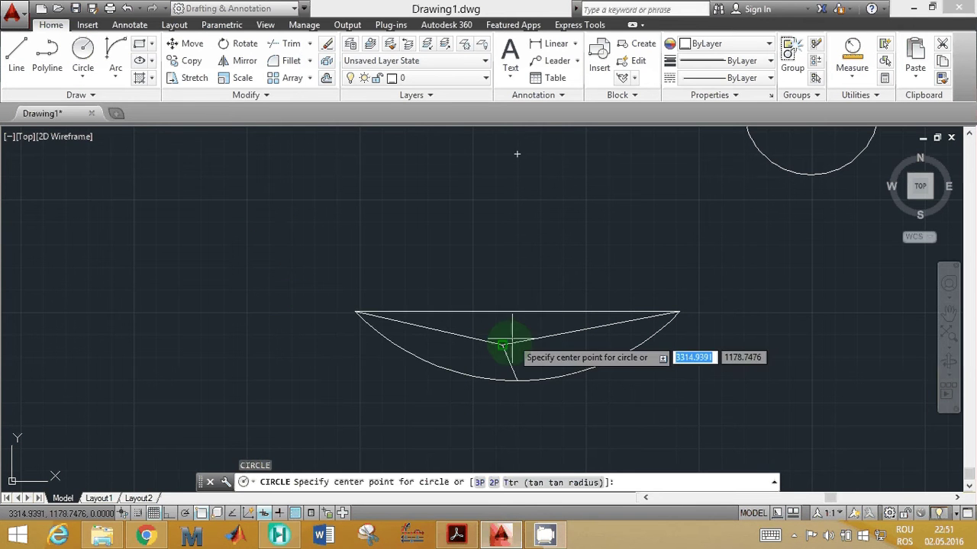
pyautogui.click(510, 344)
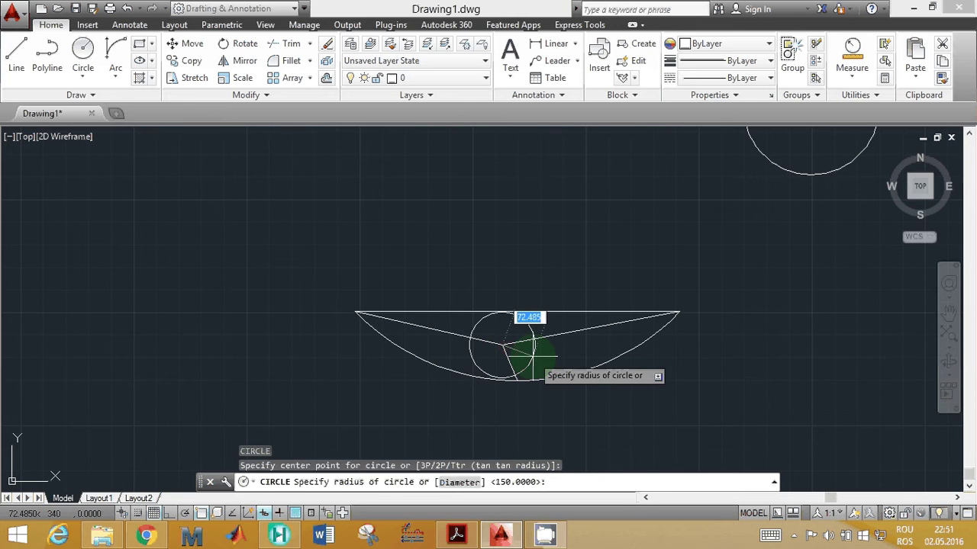
pyautogui.click(526, 345)
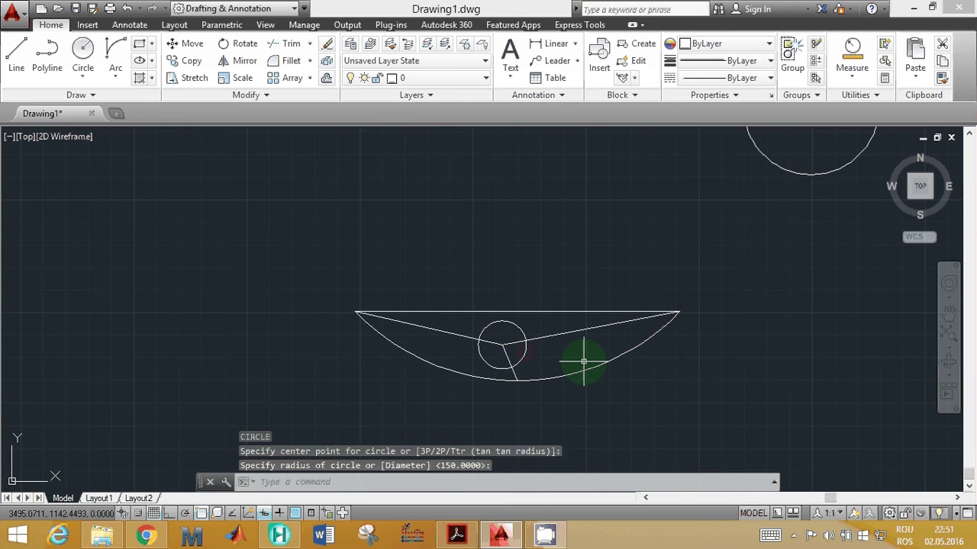
pyautogui.press('Escape')
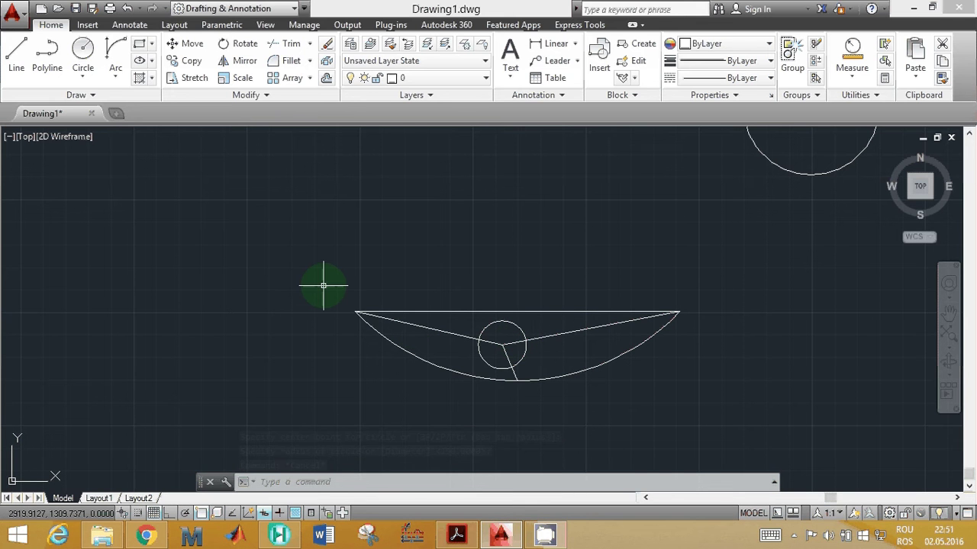
# Mirror the arc, V lines and small circle across the chord, keeping the originals
pyautogui.click(244, 61)
pyautogui.click(332, 287)
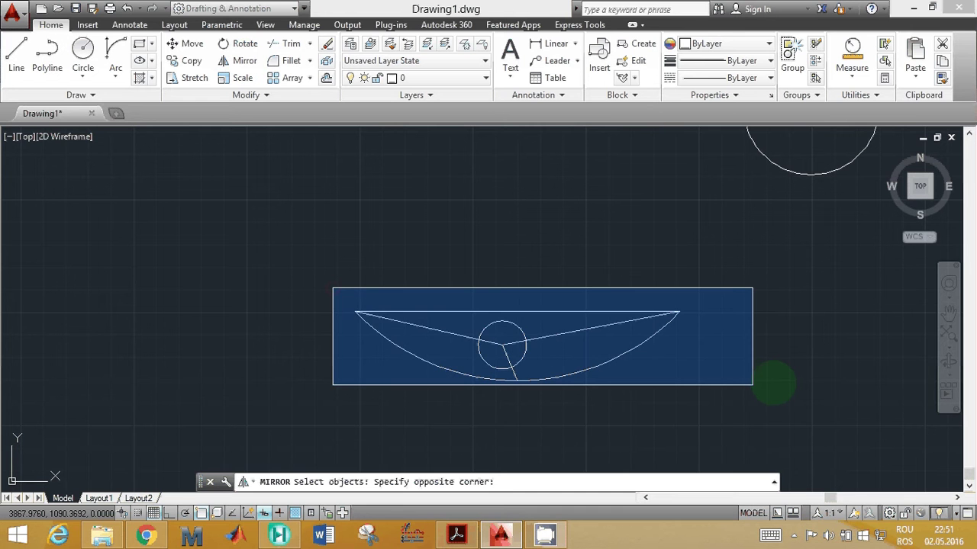
pyautogui.click(753, 384)
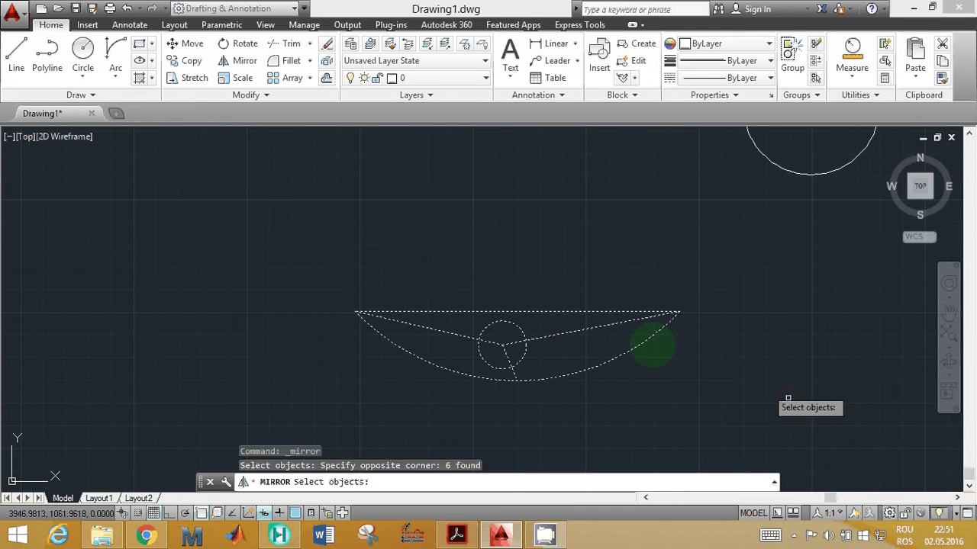
pyautogui.press('Return')
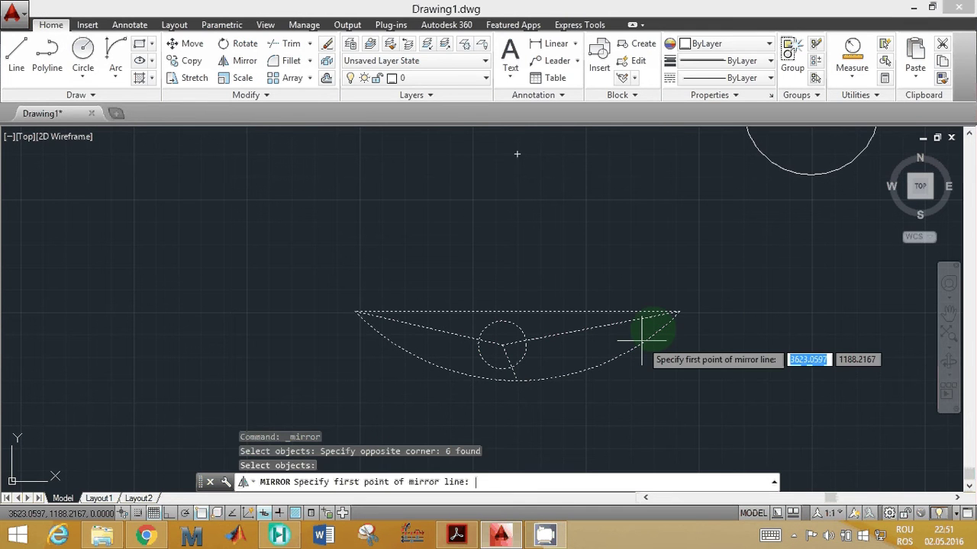
pyautogui.click(679, 311)
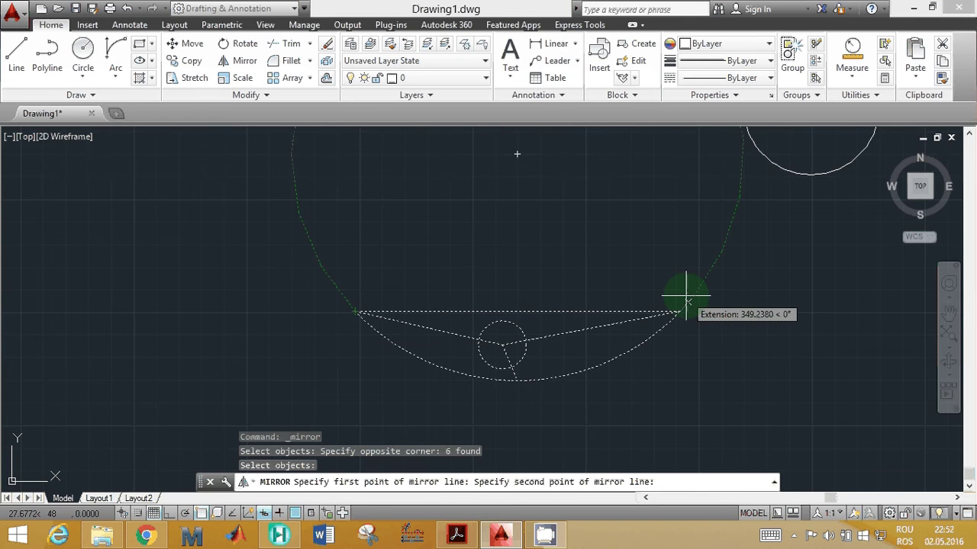
pyautogui.click(354, 311)
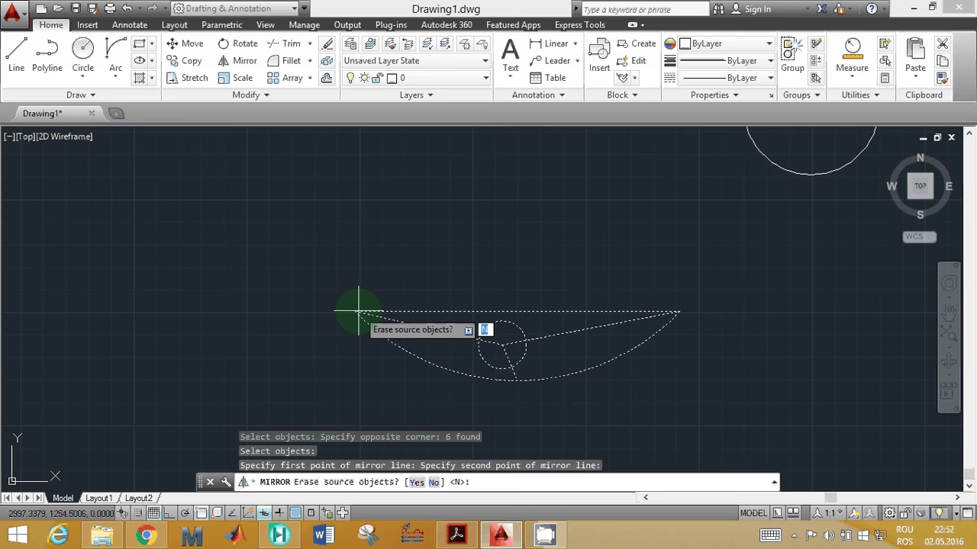
pyautogui.press('Return')
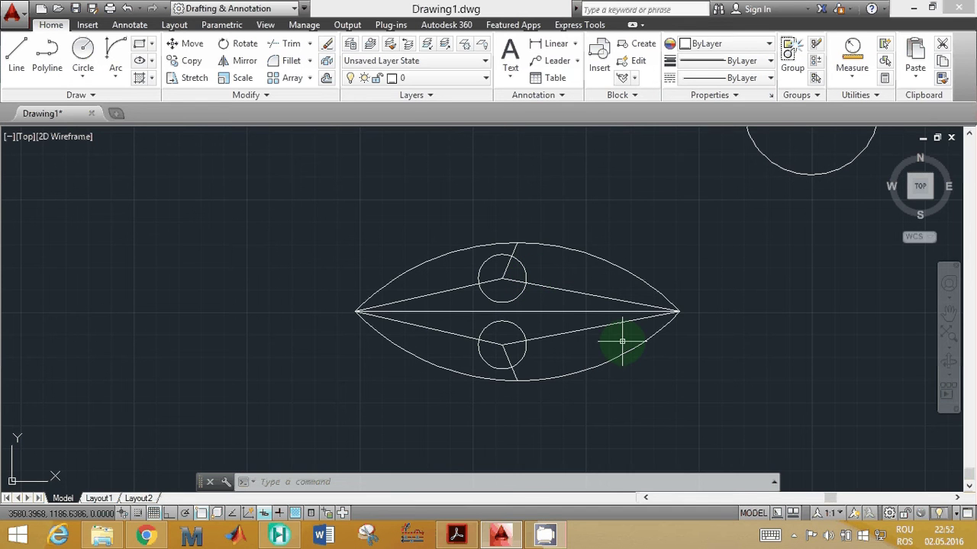
pyautogui.scroll(-2, 622, 342)
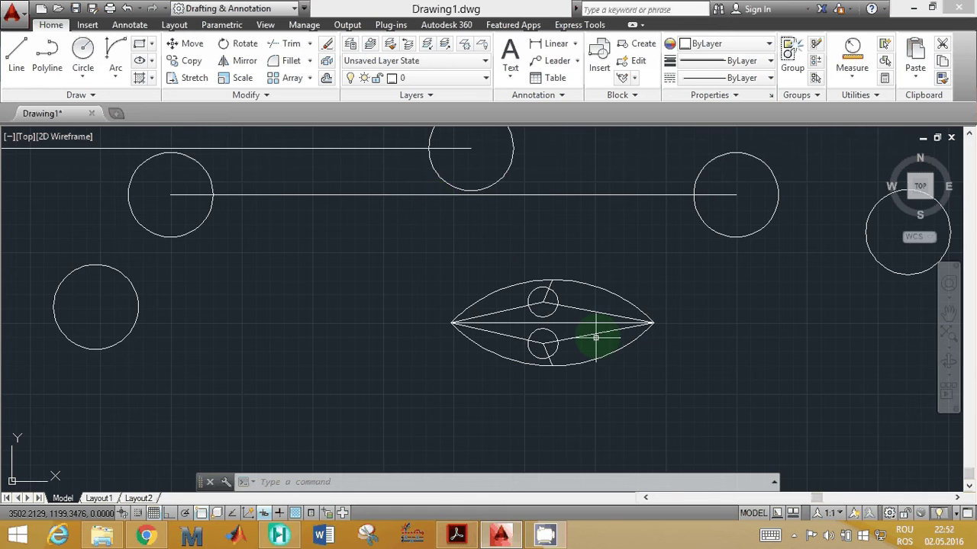
pyautogui.scroll(2, 555, 289)
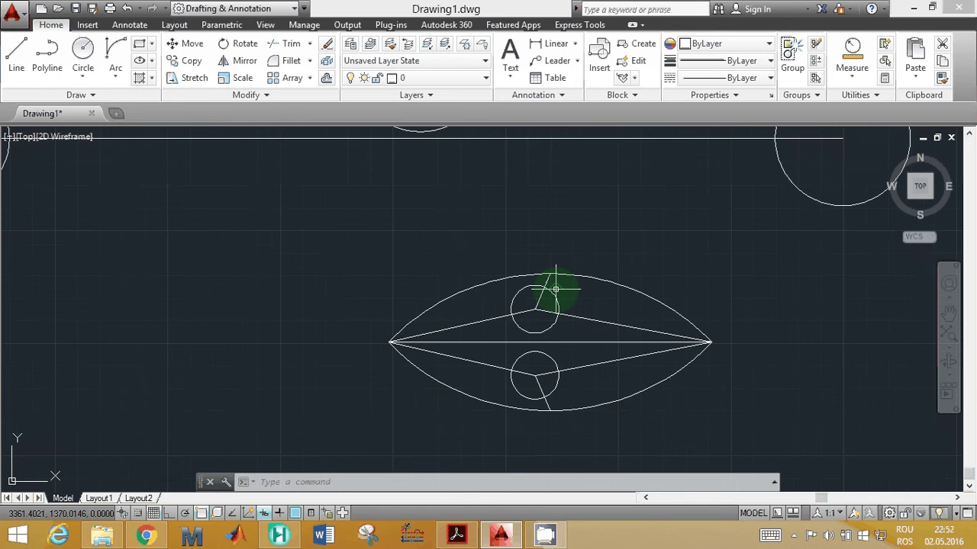
pyautogui.scroll(2, 556, 289)
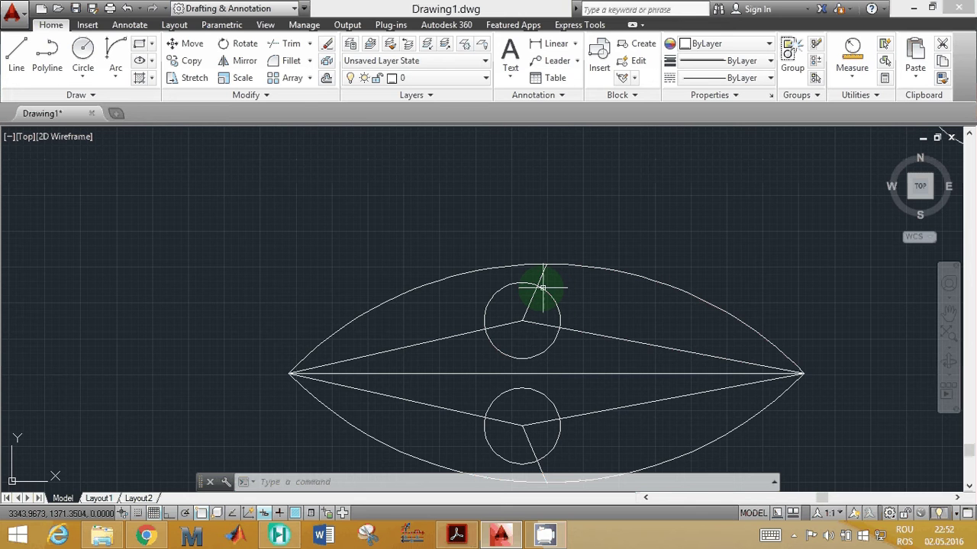
pyautogui.click(558, 320)
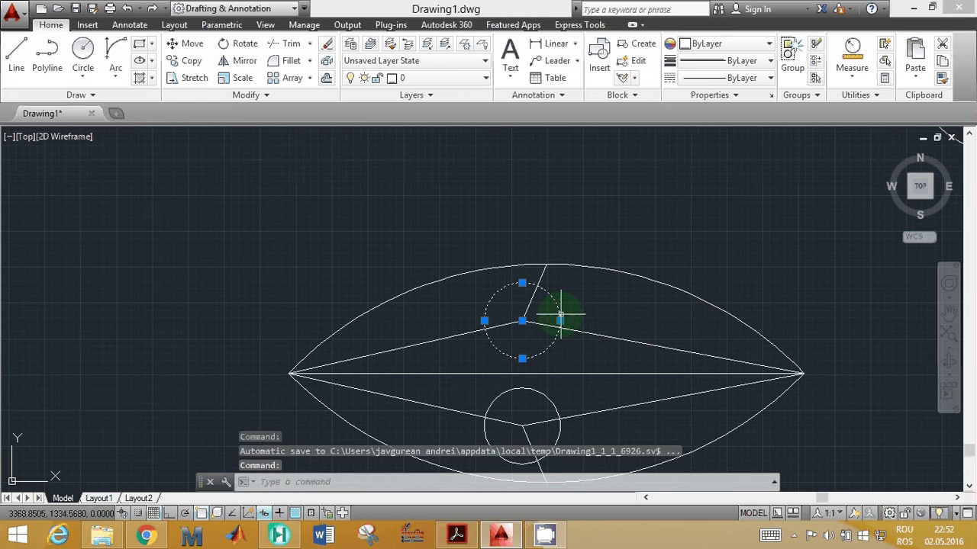
pyautogui.press('Delete')
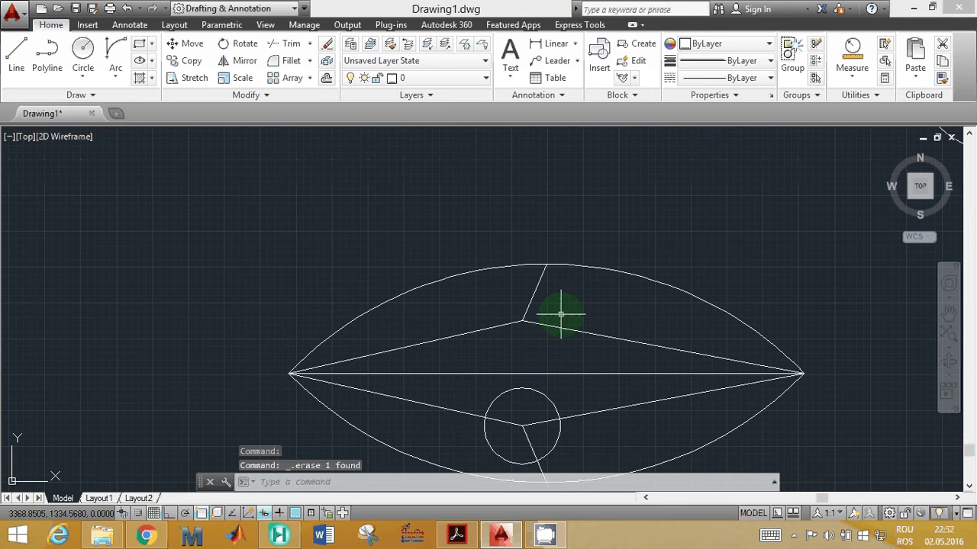
pyautogui.hotkey('ctrl', 'z')
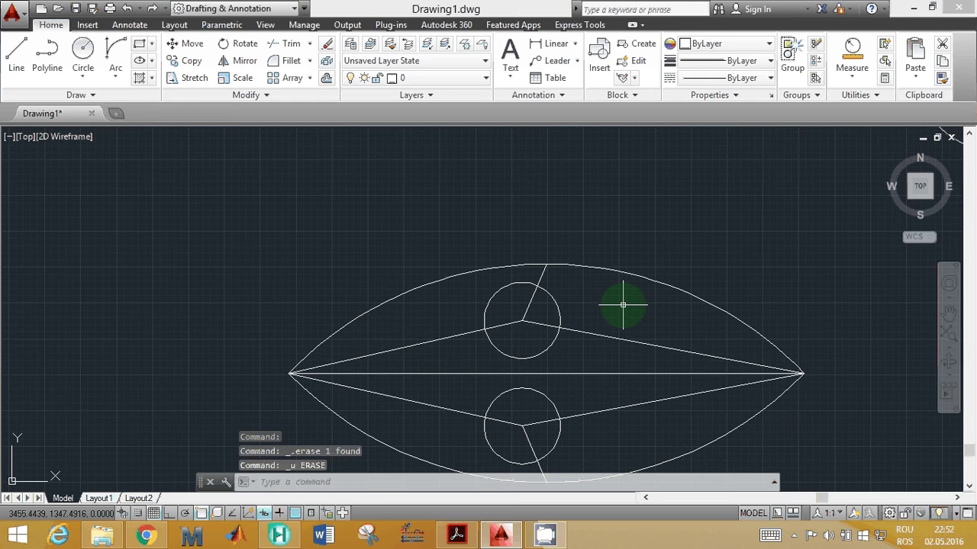
# Trim the upper circle's upper-right arc and its radial line inside the circle
pyautogui.write('tri')
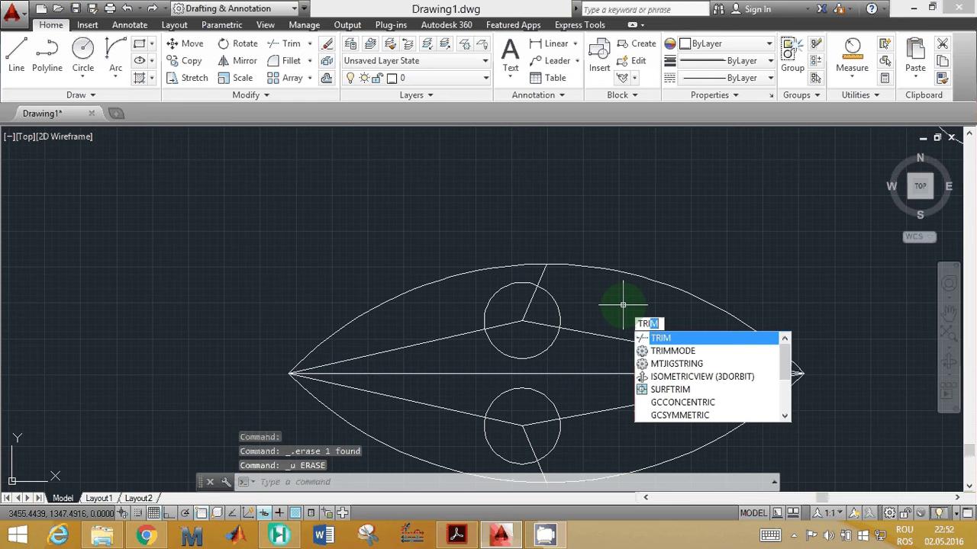
pyautogui.write('m')
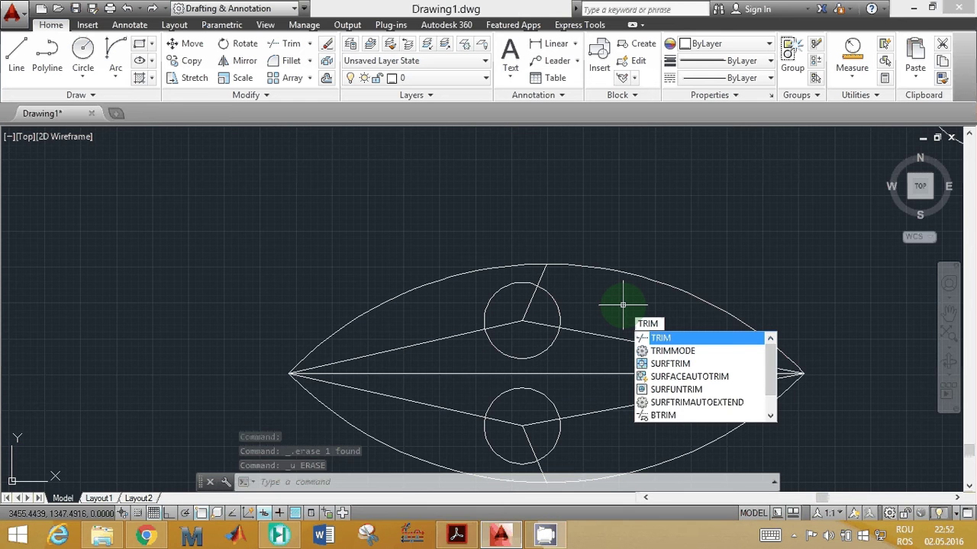
pyautogui.press('Return')
pyautogui.press('Return')
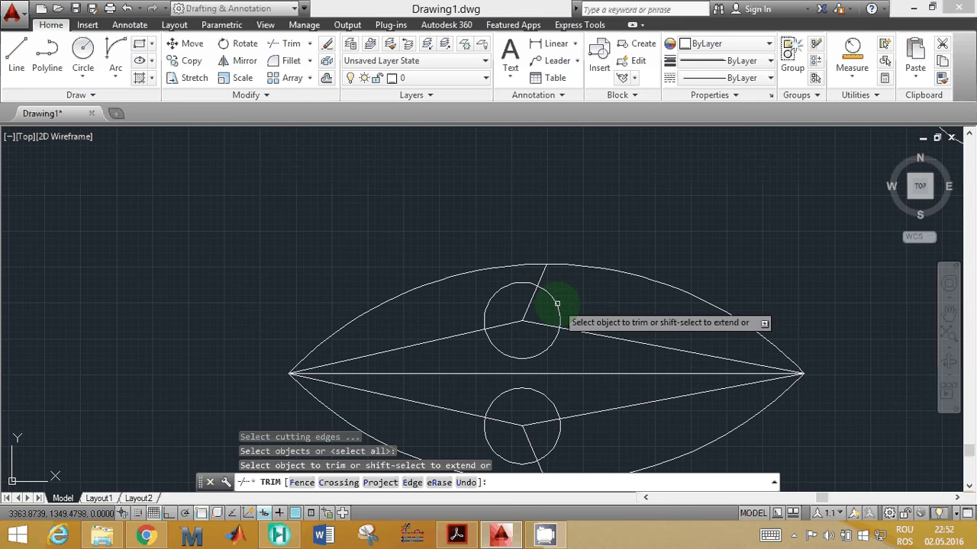
pyautogui.click(557, 304)
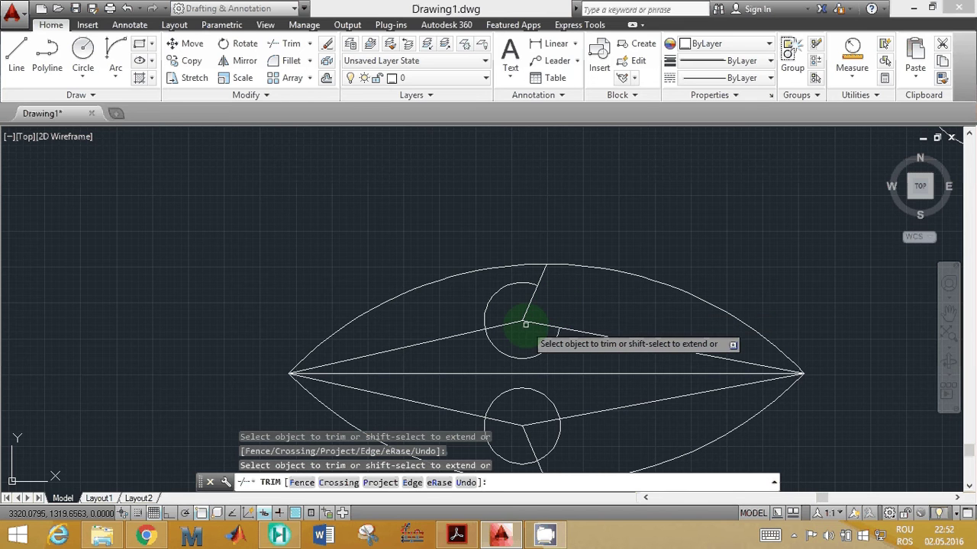
pyautogui.click(533, 293)
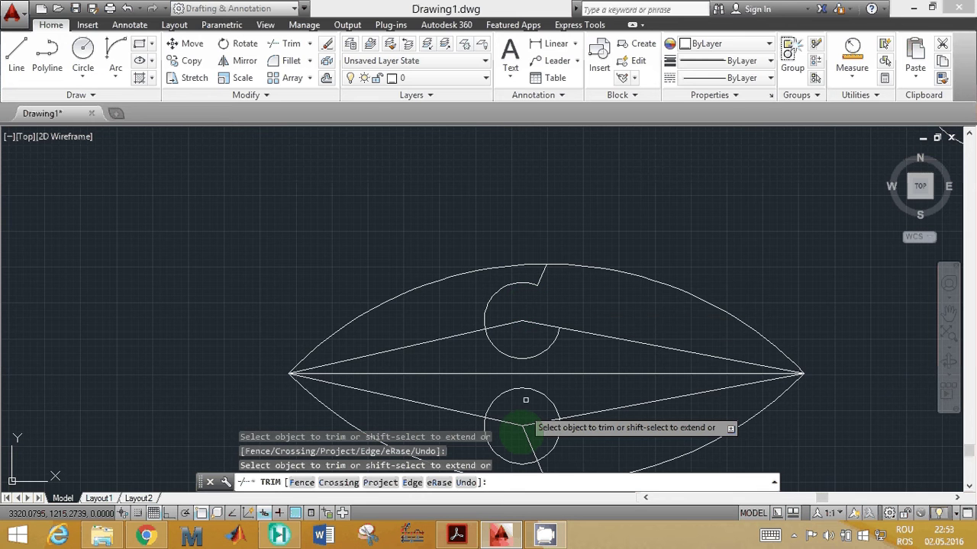
pyautogui.click(410, 370)
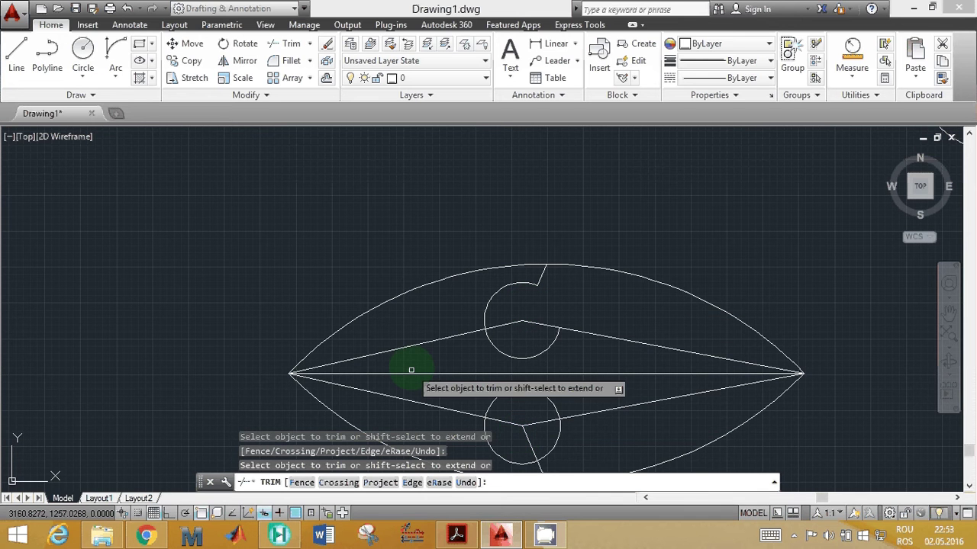
pyautogui.click(509, 326)
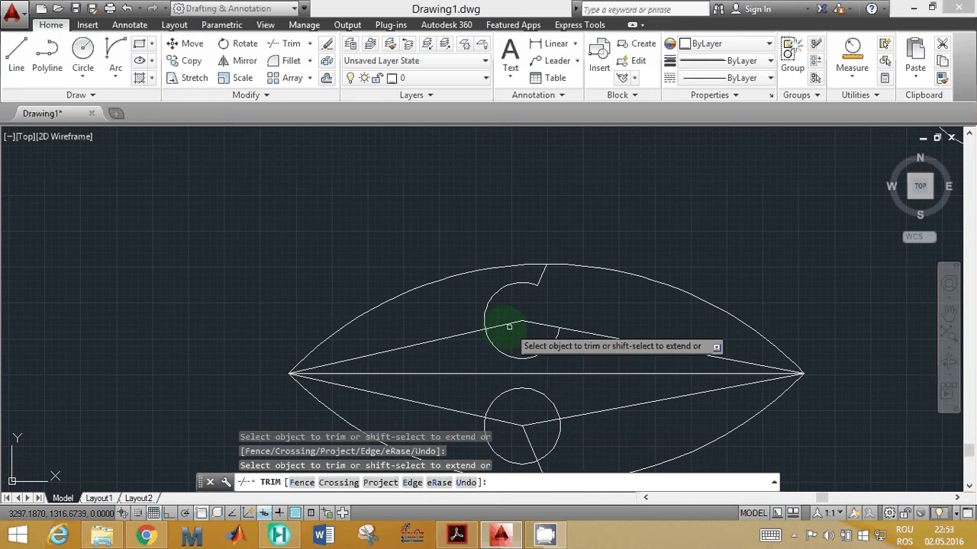
pyautogui.click(507, 356)
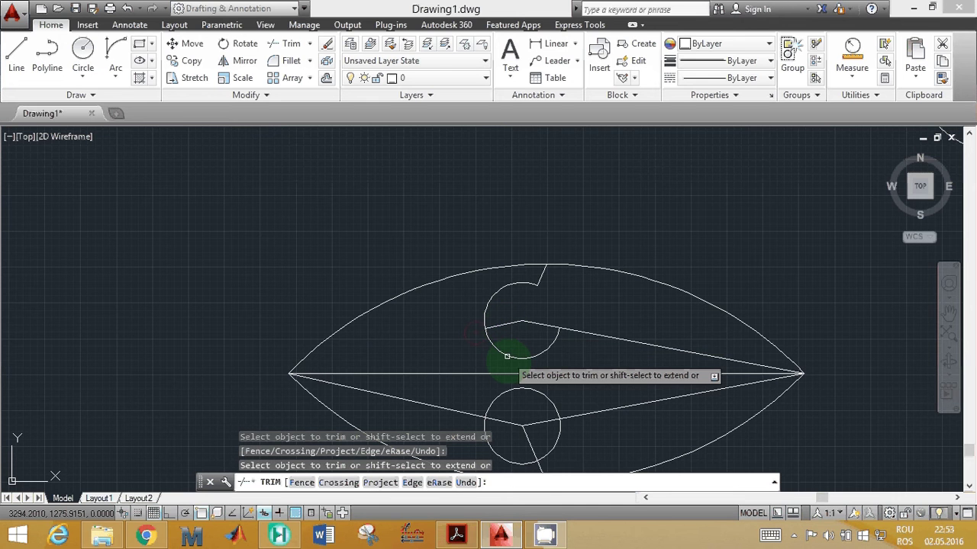
# Trim the horizontal line pieces back to the edges of the left and far-right circles
pyautogui.scroll(-4, 675, 406)
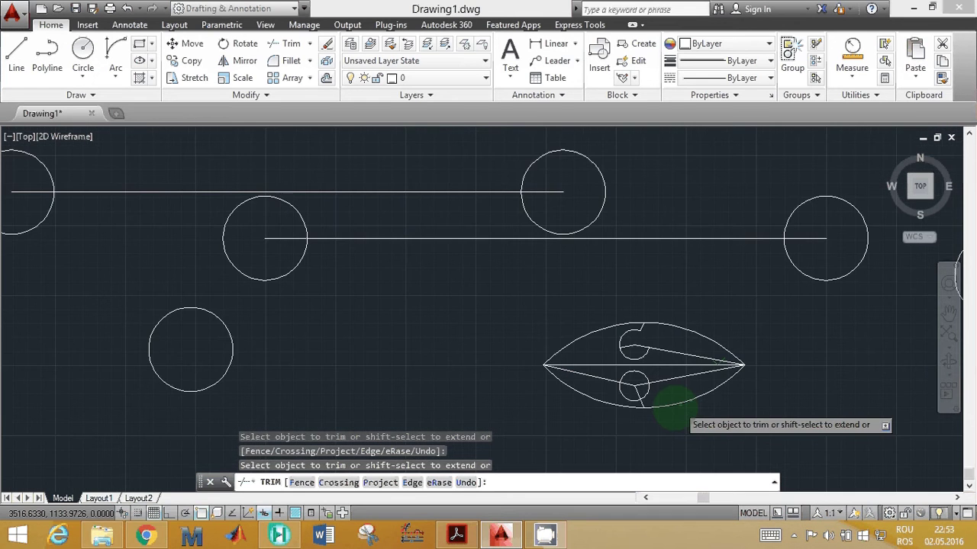
pyautogui.click(486, 232)
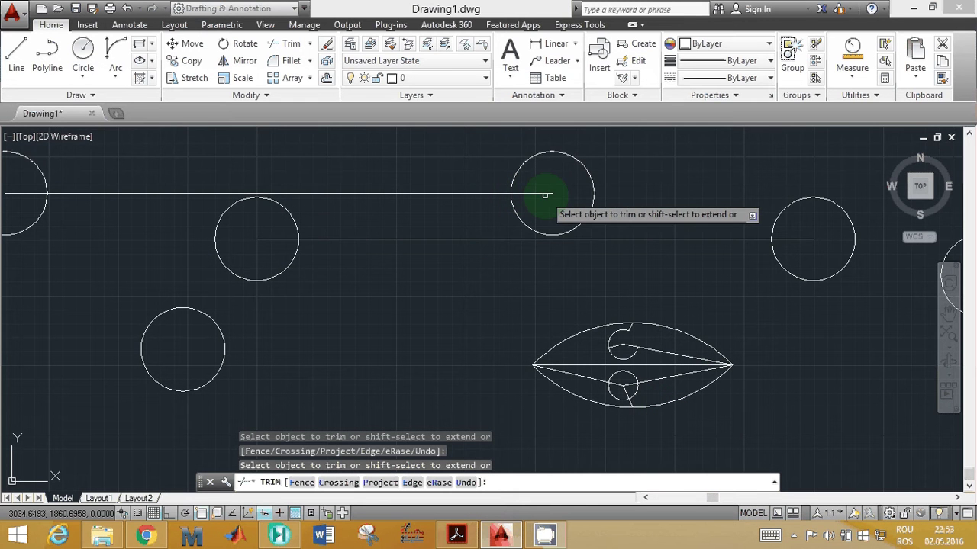
pyautogui.click(546, 195)
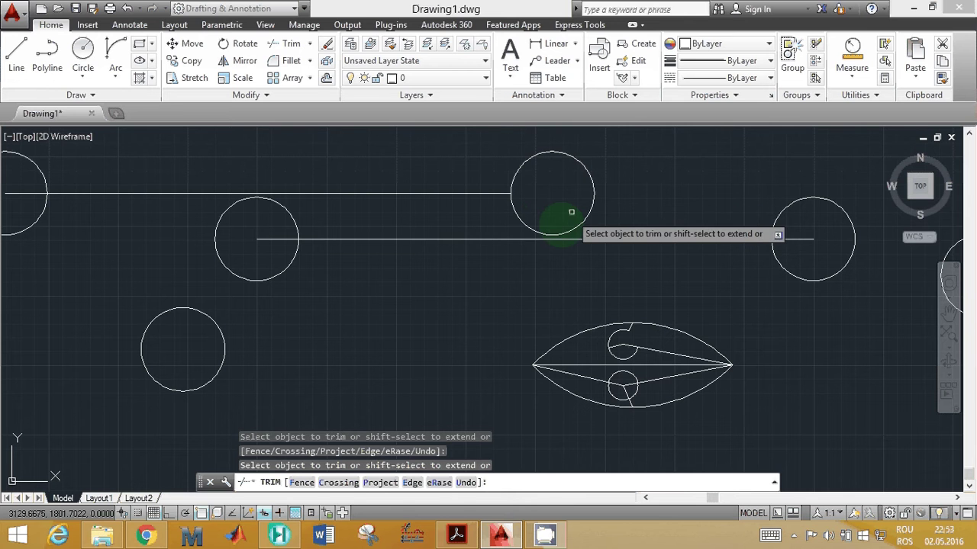
pyautogui.click(269, 236)
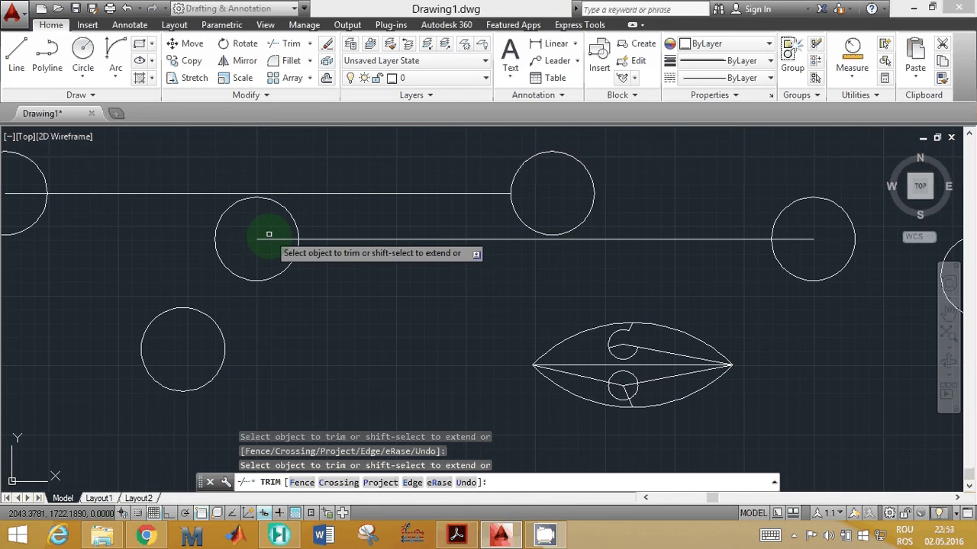
pyautogui.click(268, 237)
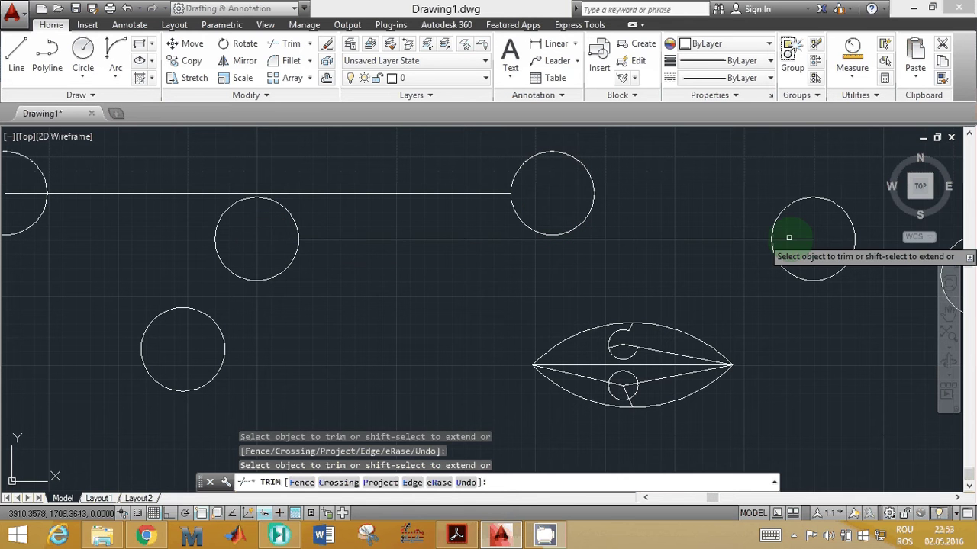
pyautogui.click(788, 238)
pyautogui.scroll(4, 625, 365)
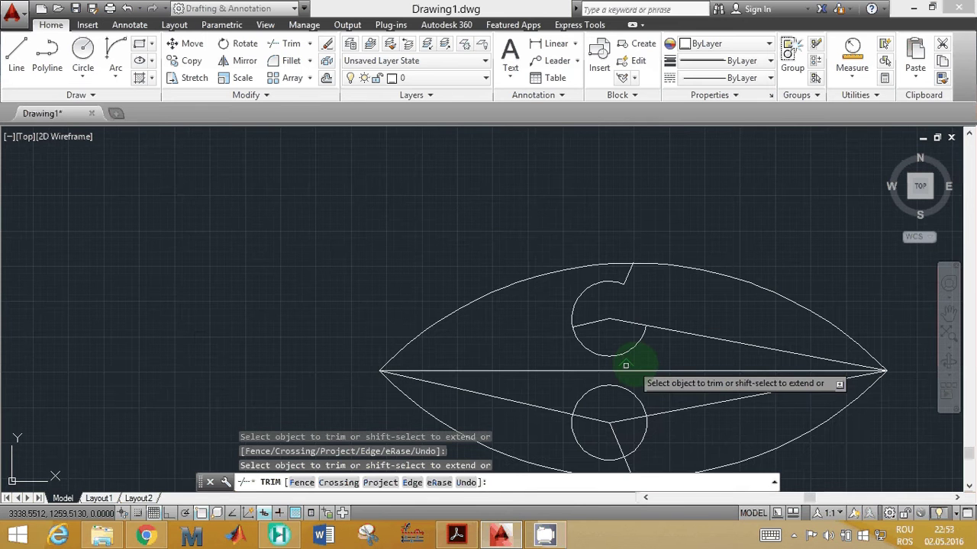
pyautogui.press('Escape')
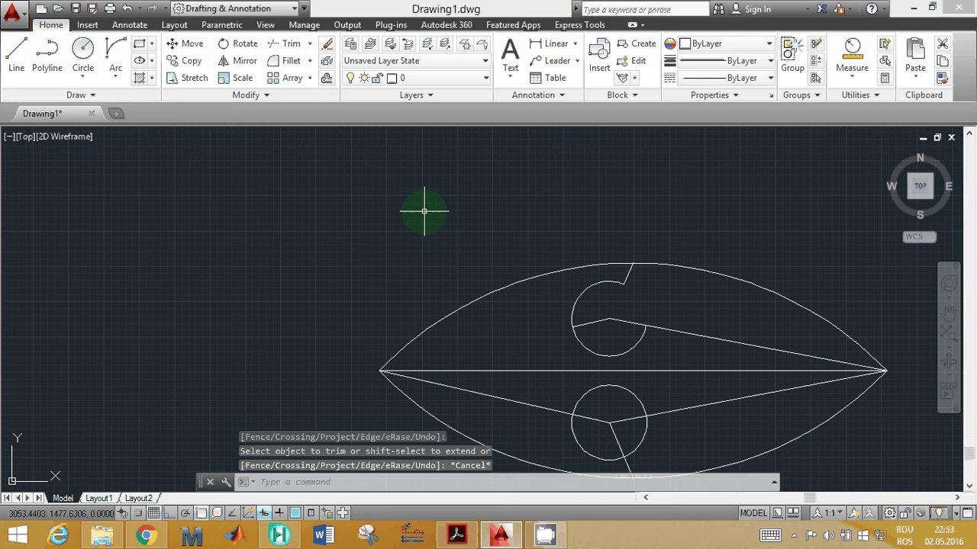
# Trim the lower circle's right arc, using the adjacent line and short segment as cutting edges
pyautogui.write('TRIM')
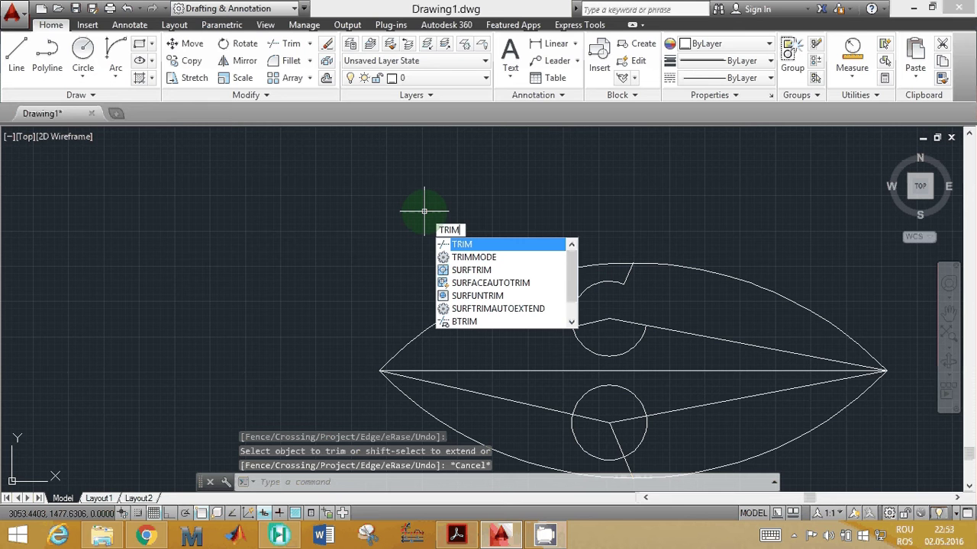
pyautogui.press('Return')
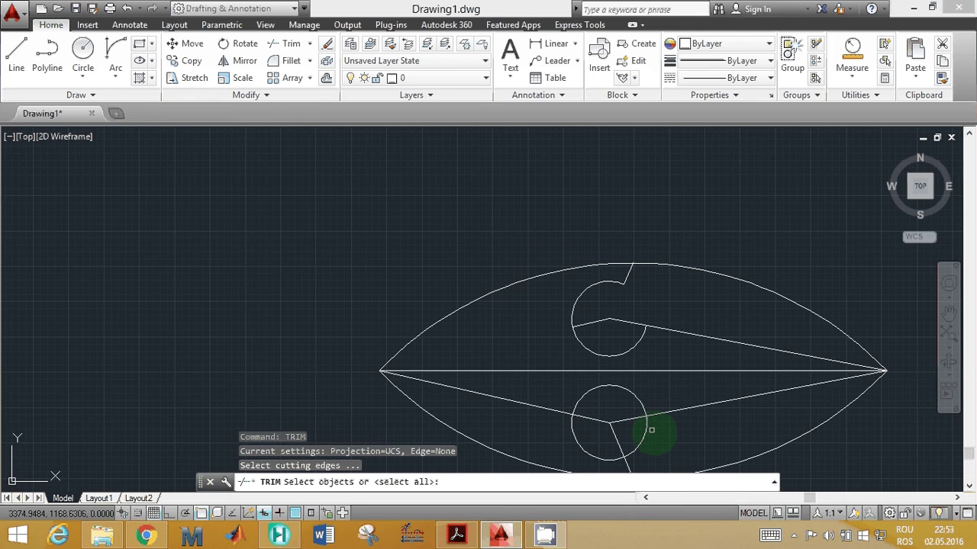
pyautogui.scroll(2, 651, 430)
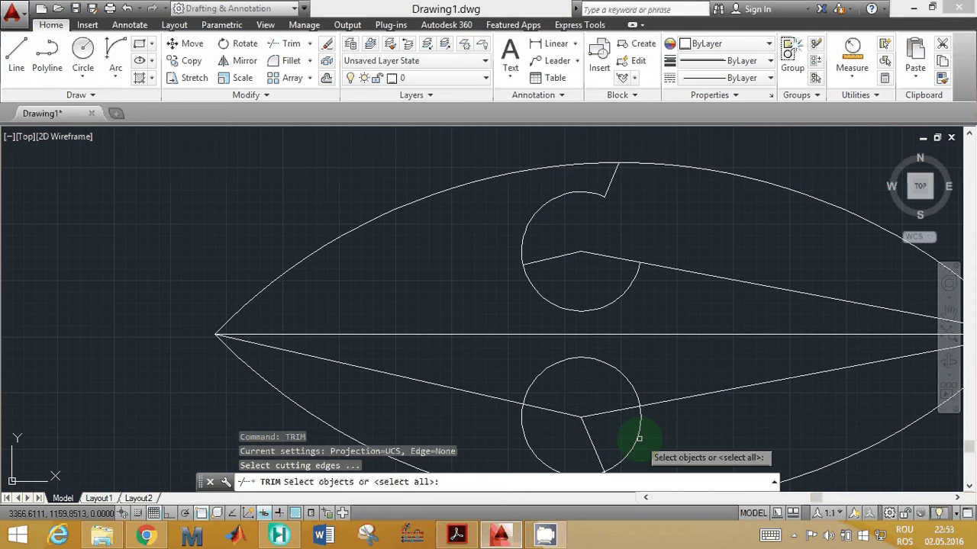
pyautogui.click(613, 412)
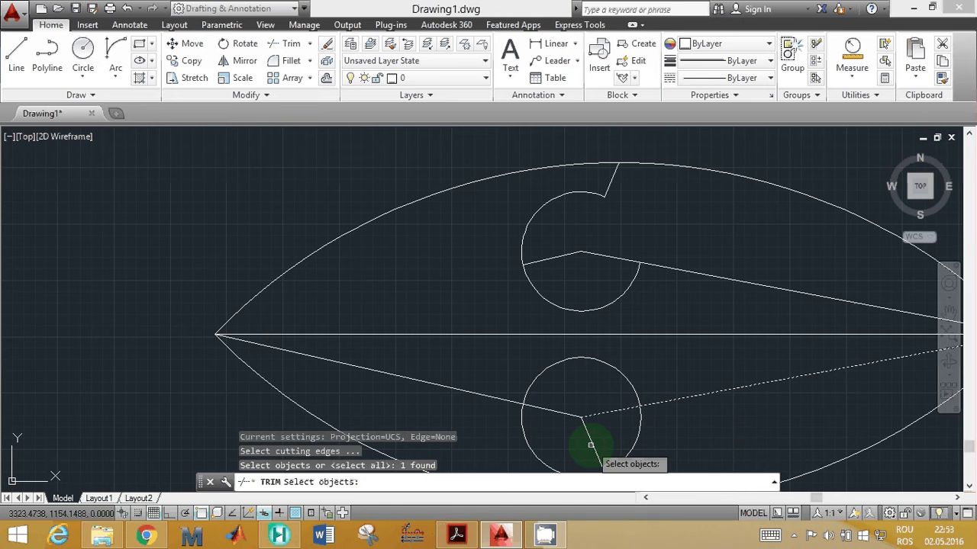
pyautogui.click(591, 445)
pyautogui.scroll(-4, 730, 412)
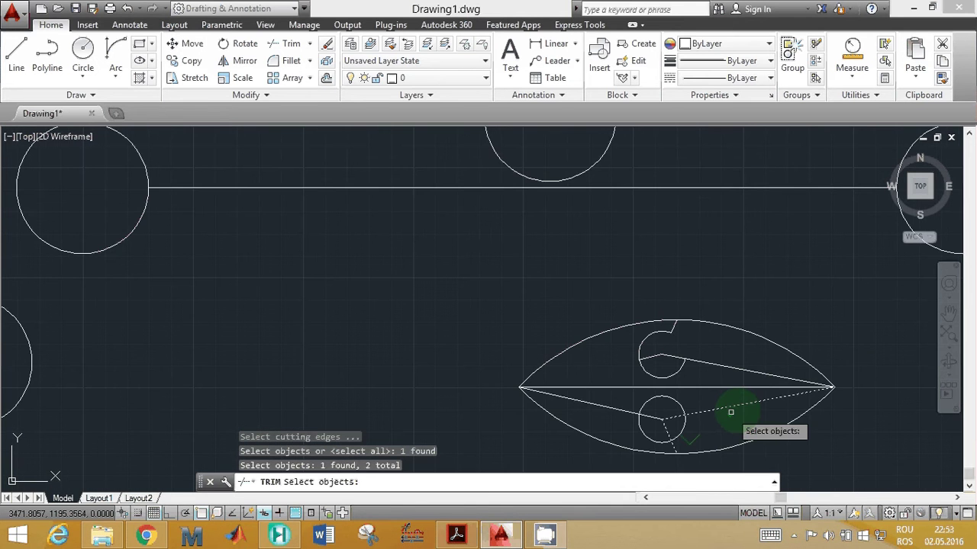
pyautogui.scroll(4, 730, 412)
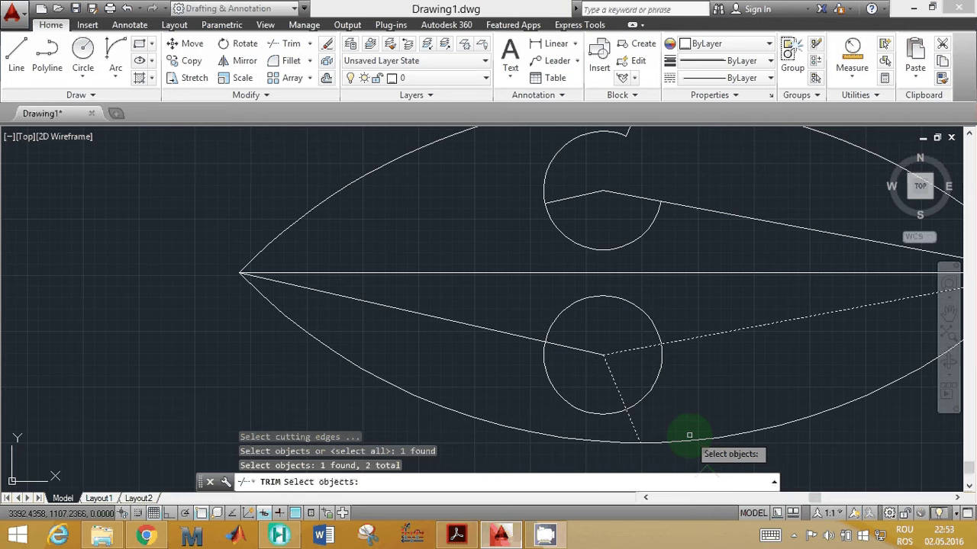
pyautogui.press('Return')
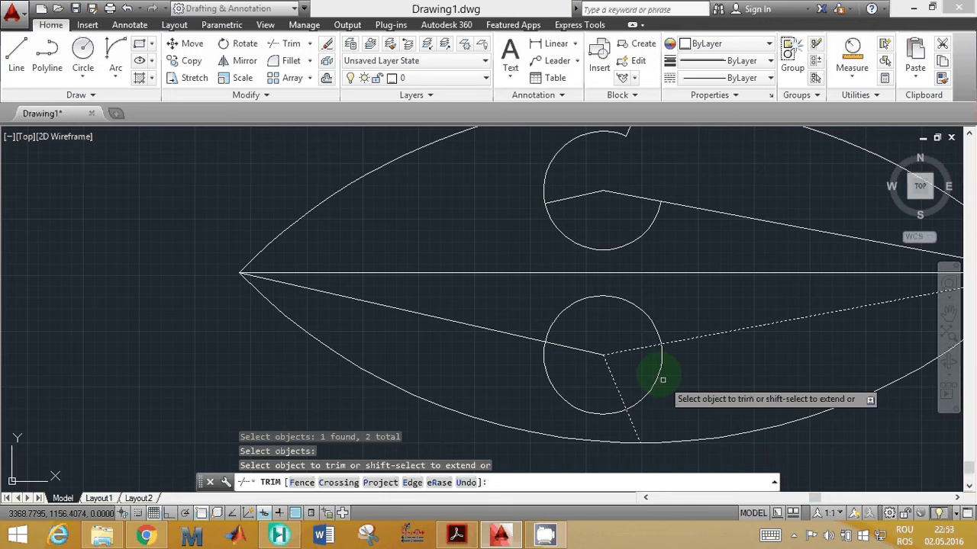
pyautogui.click(662, 379)
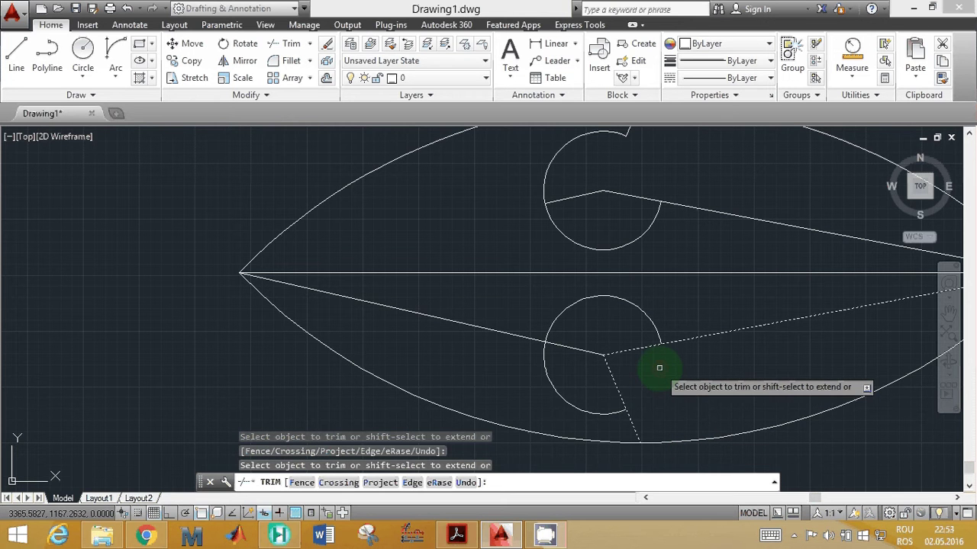
pyautogui.press('Escape')
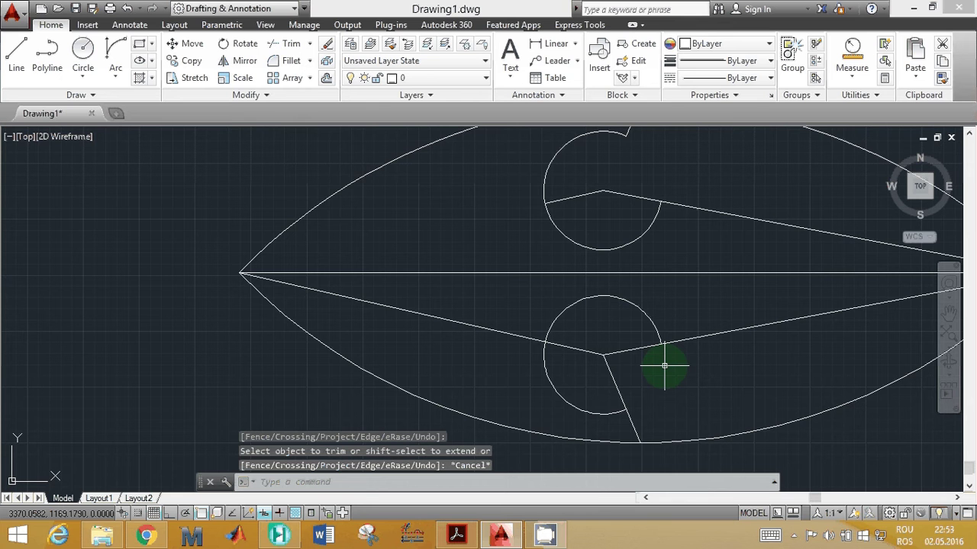
# Undo the last trim, make Red the current colour and keep lineweight at ByLayer
pyautogui.hotkey('ctrl', 'z')
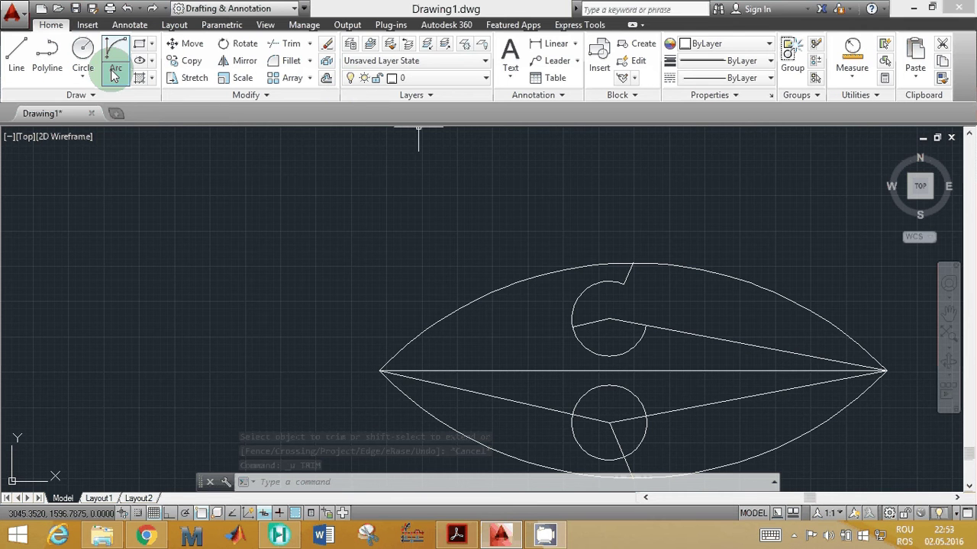
pyautogui.click(767, 44)
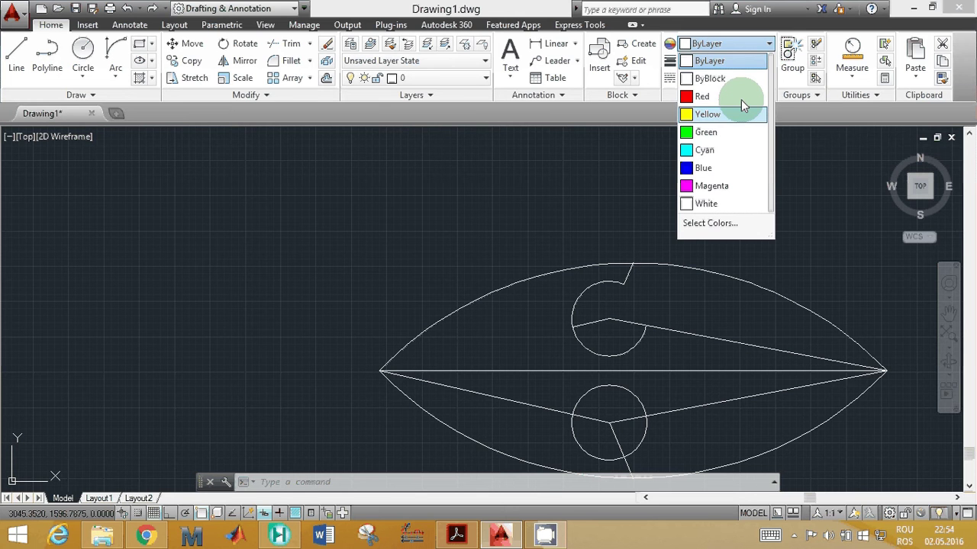
pyautogui.click(741, 98)
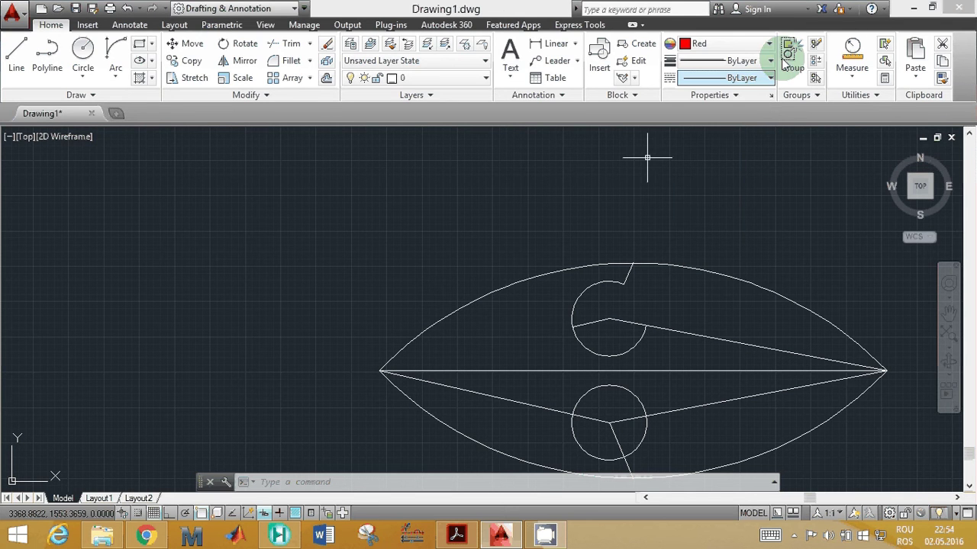
pyautogui.click(771, 63)
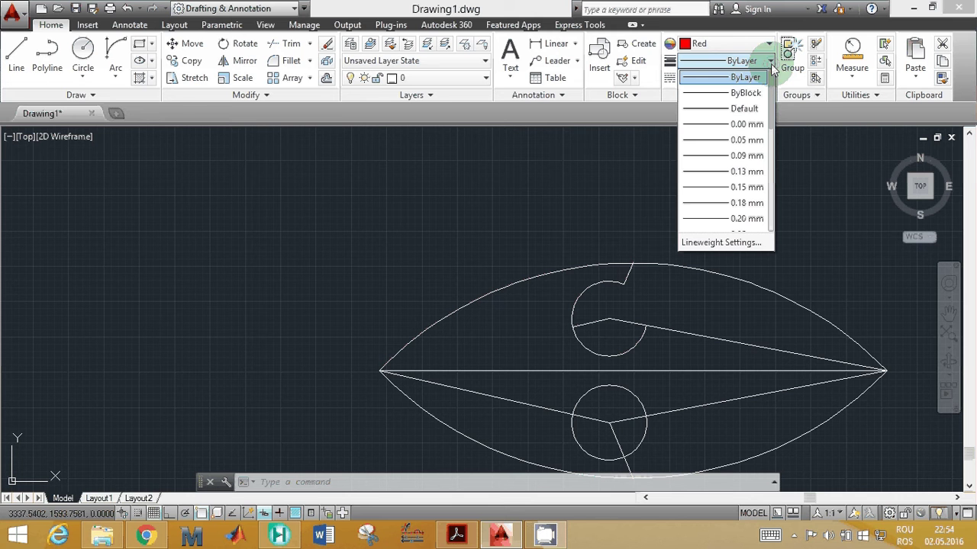
pyautogui.scroll(-6, 750, 183)
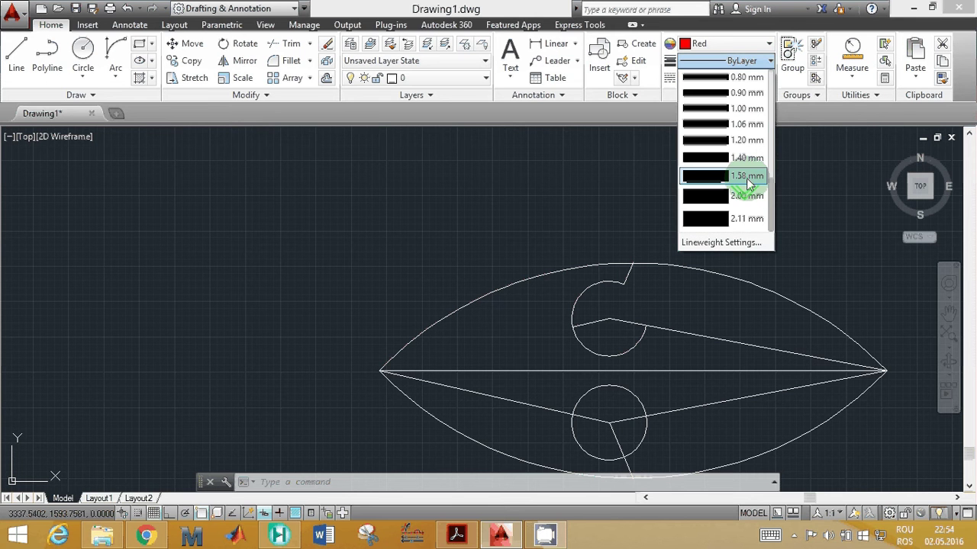
pyautogui.click(747, 177)
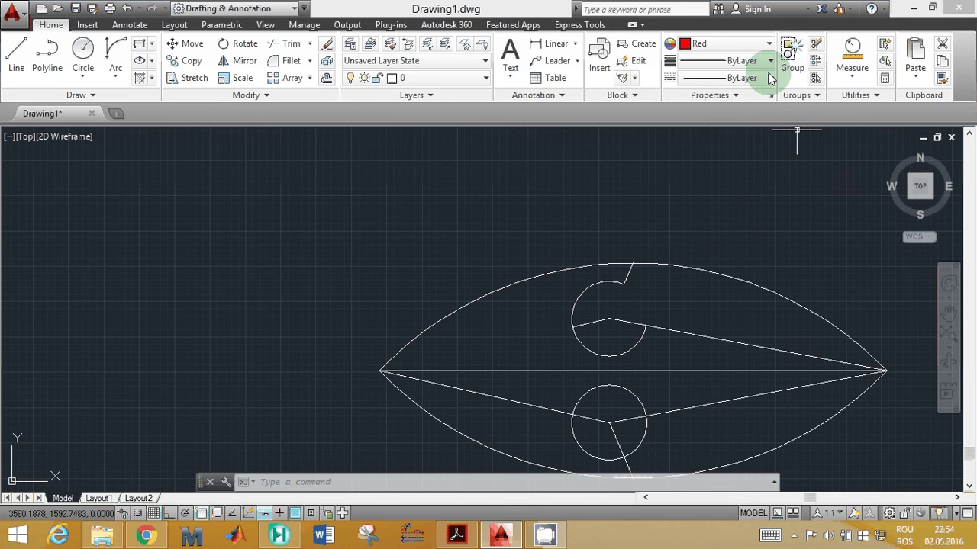
pyautogui.click(771, 78)
# Load the ACAD_ISO04W100 long-dash dot linetype and make it current
pyautogui.click(698, 151)
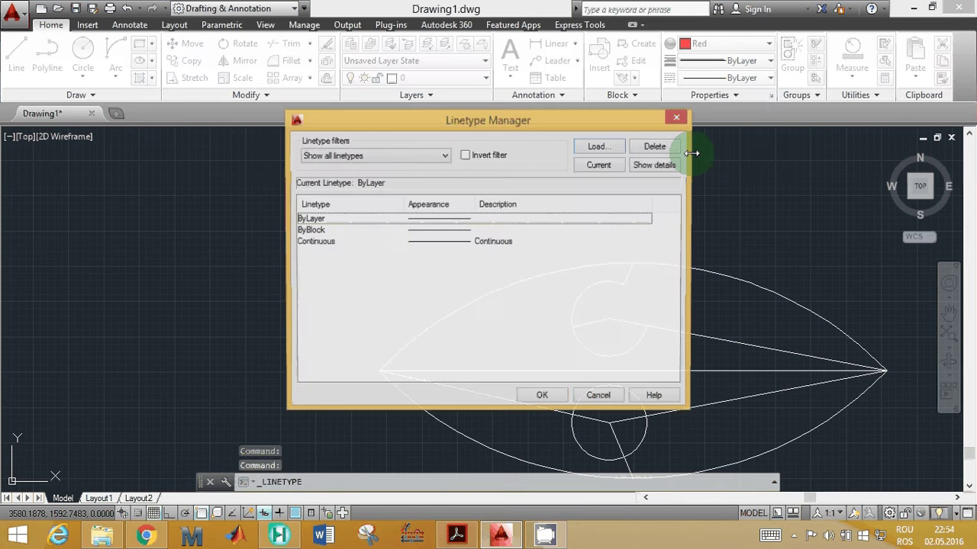
pyautogui.click(599, 146)
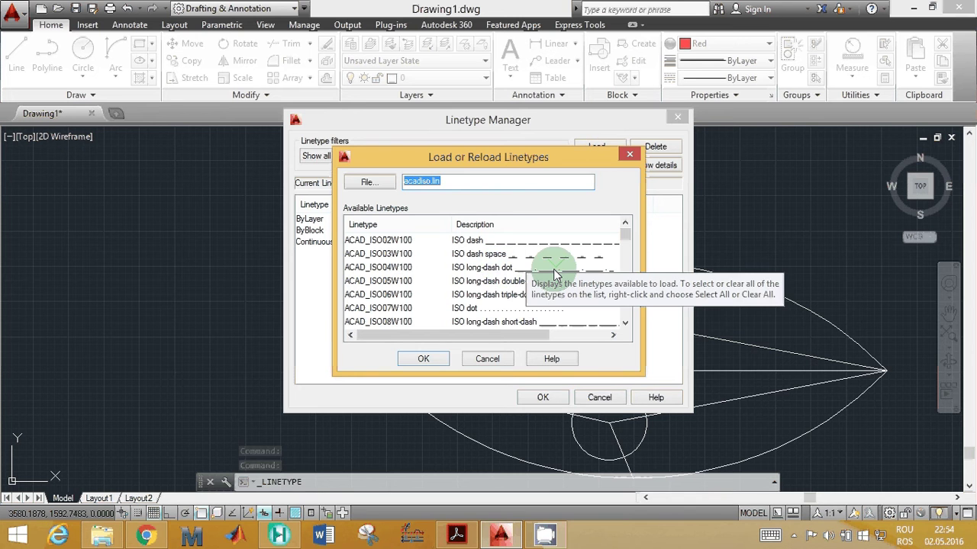
pyautogui.click(555, 270)
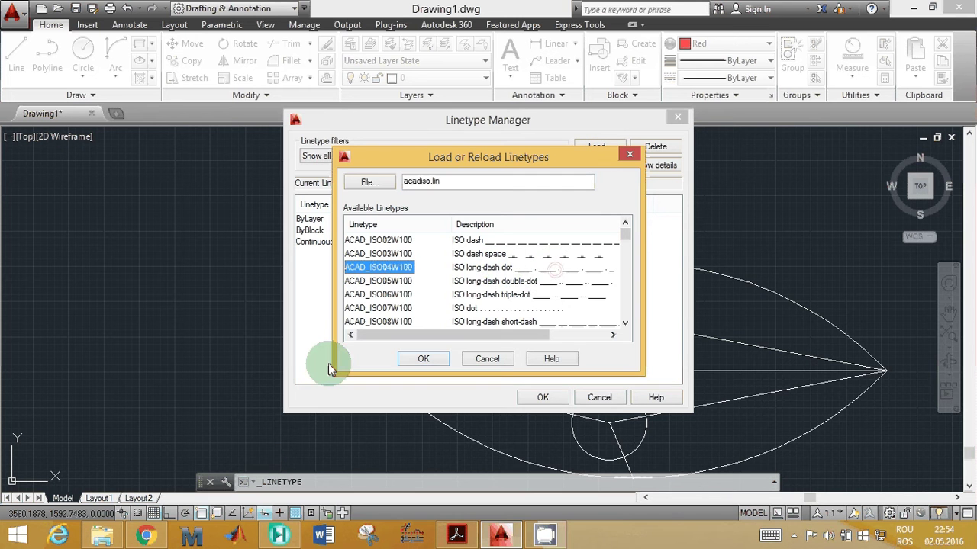
pyautogui.click(424, 359)
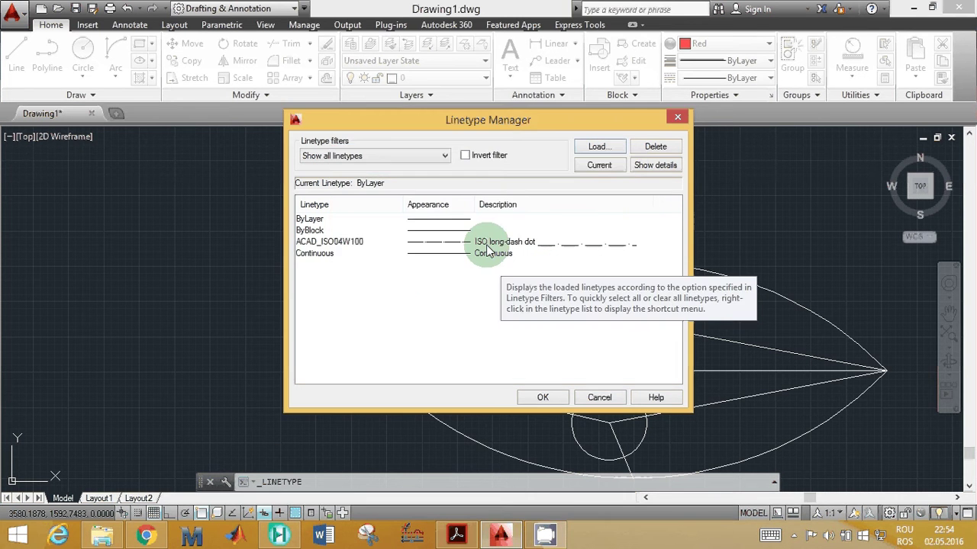
pyautogui.press('Return')
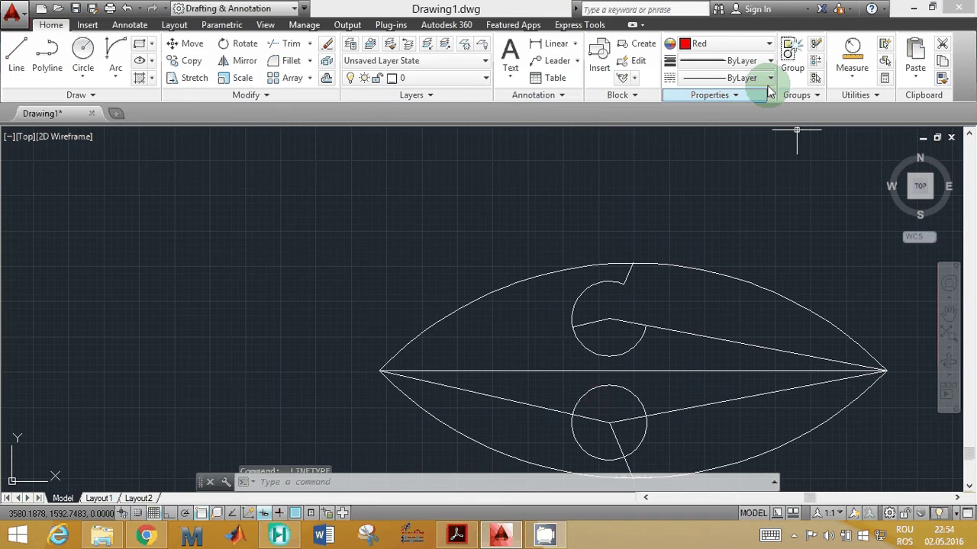
pyautogui.click(769, 79)
pyautogui.click(492, 158)
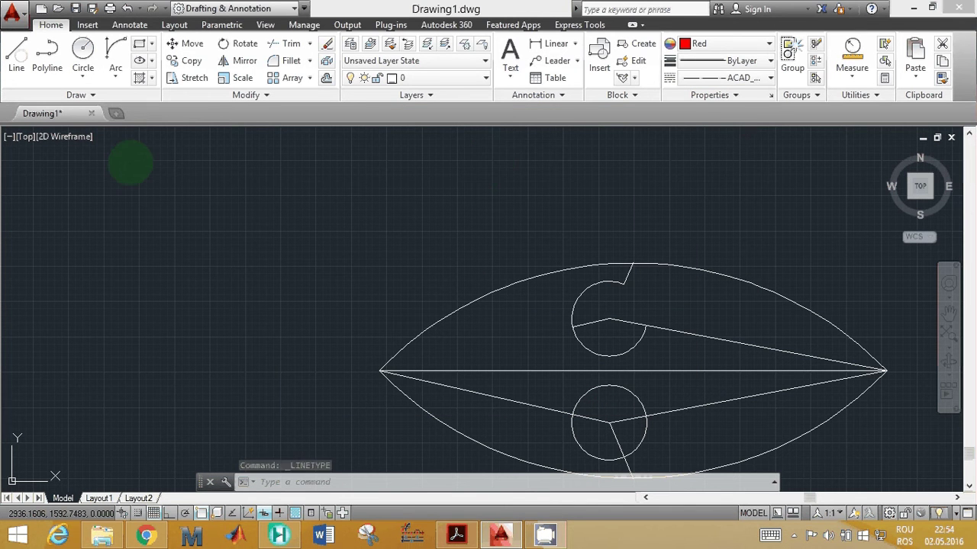
# Draw a red horizontal long-dash dot line above-left of the eye shape
pyautogui.write('l')
pyautogui.press('Return')
pyautogui.click(200, 218)
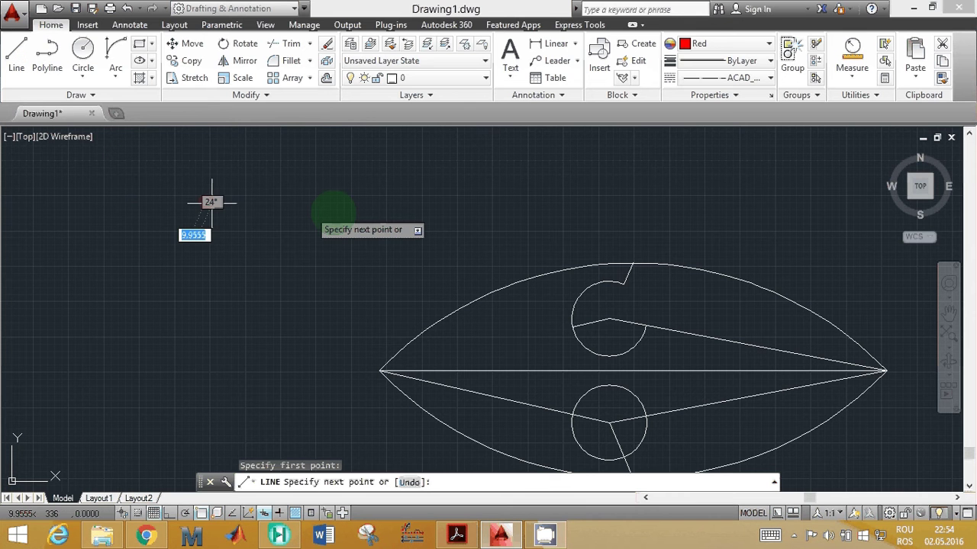
pyautogui.click(170, 515)
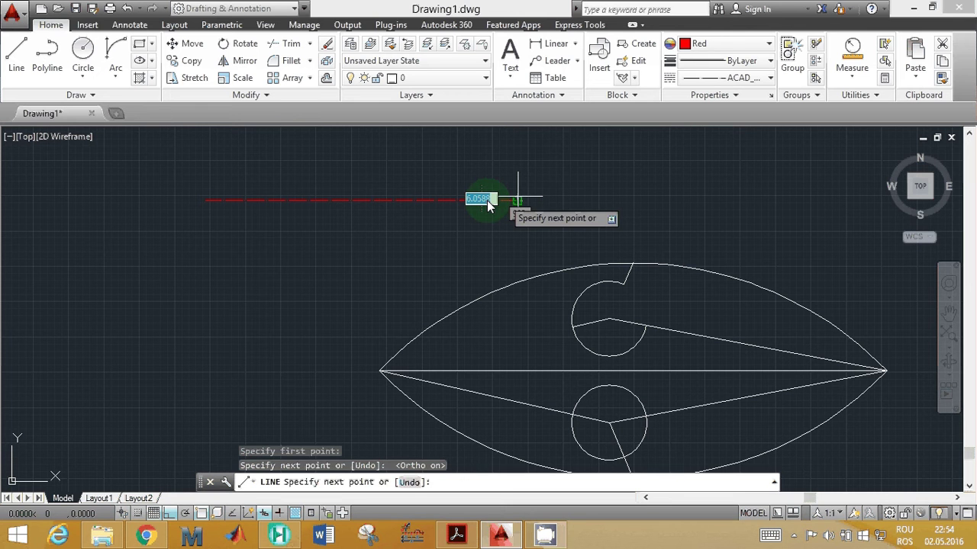
pyautogui.press('Escape')
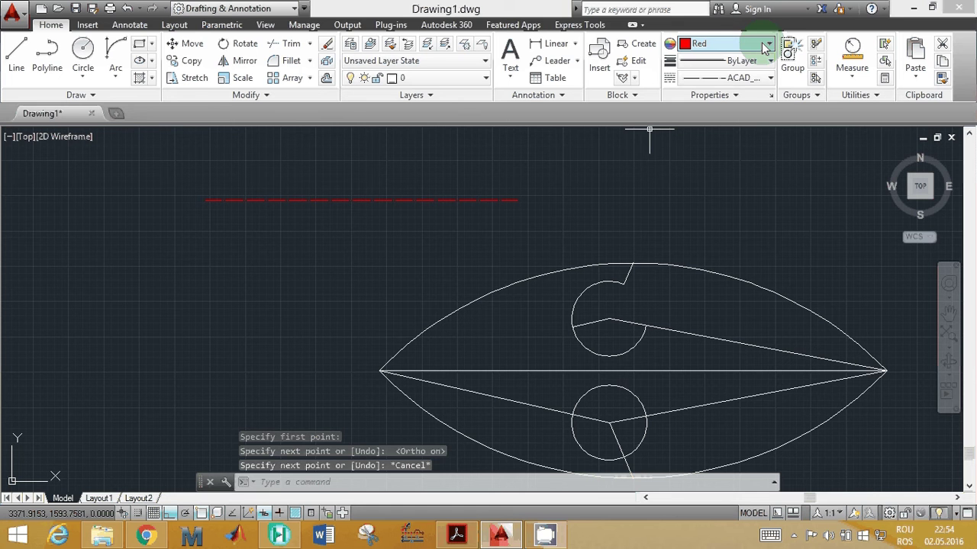
pyautogui.click(770, 97)
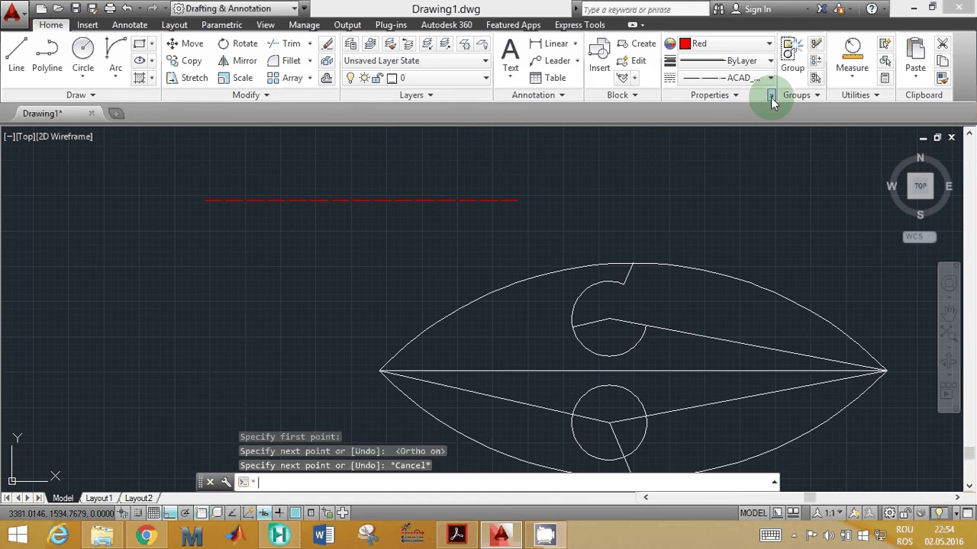
pyautogui.click(771, 97)
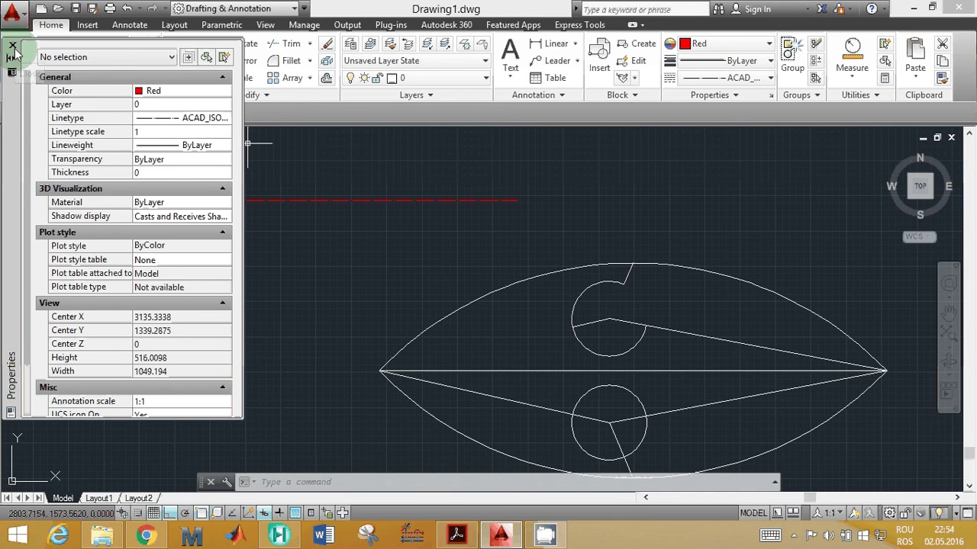
pyautogui.press('Escape')
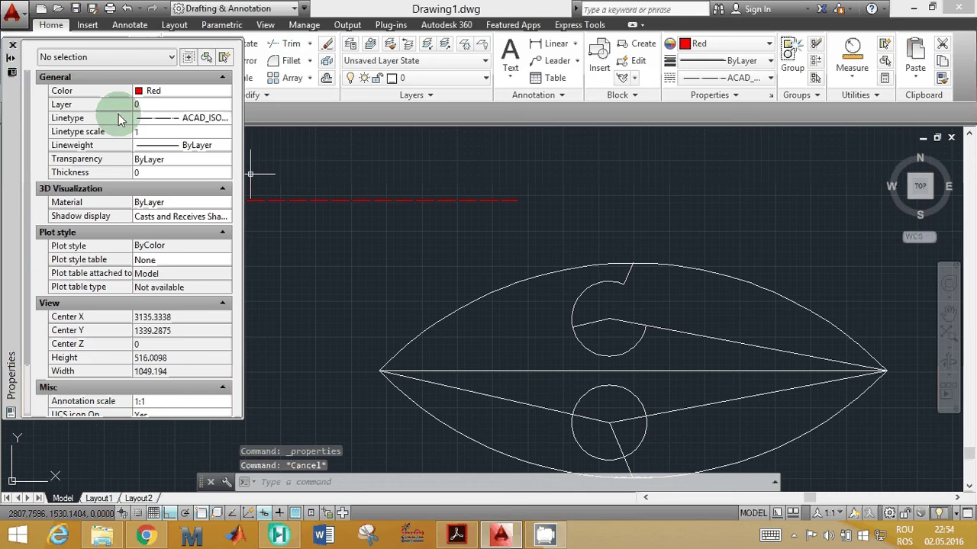
pyautogui.click(13, 46)
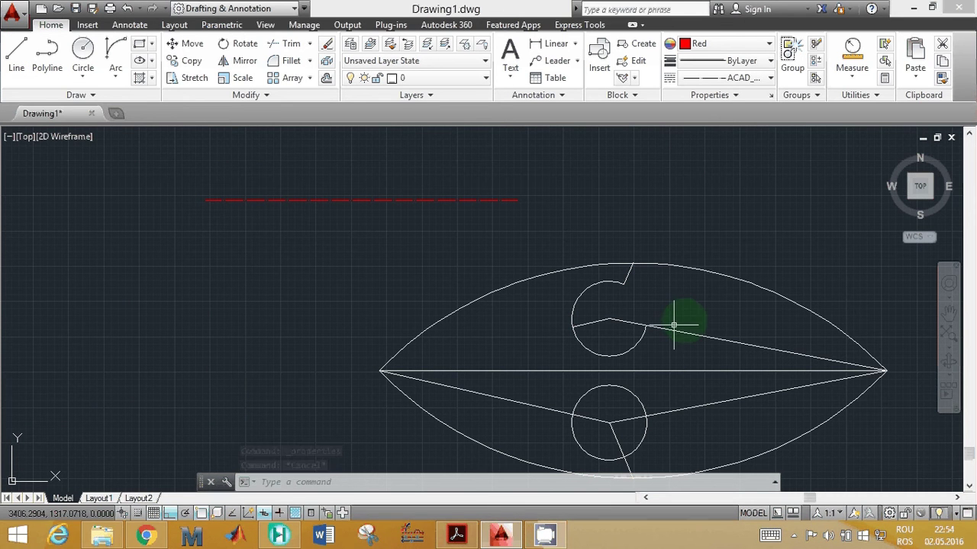
pyautogui.click(970, 491)
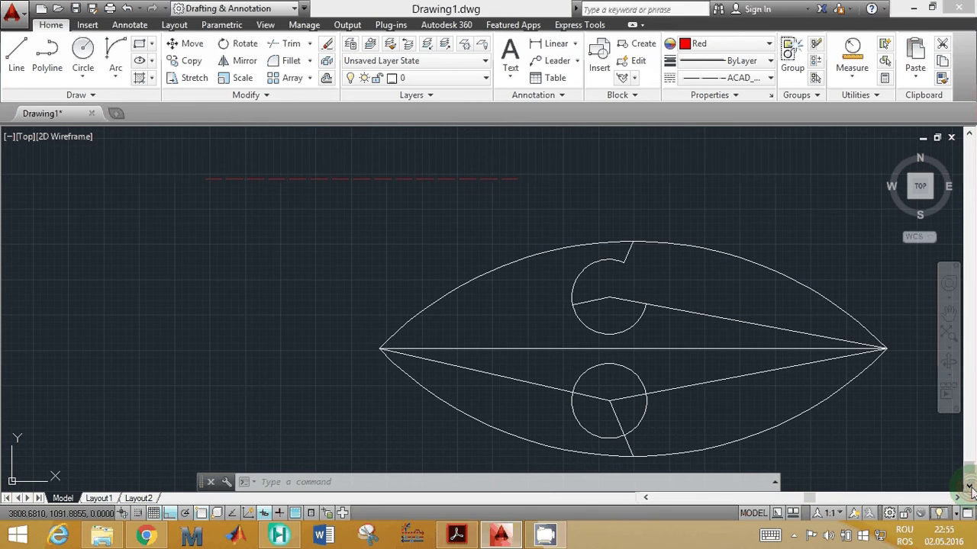
pyautogui.click(970, 489)
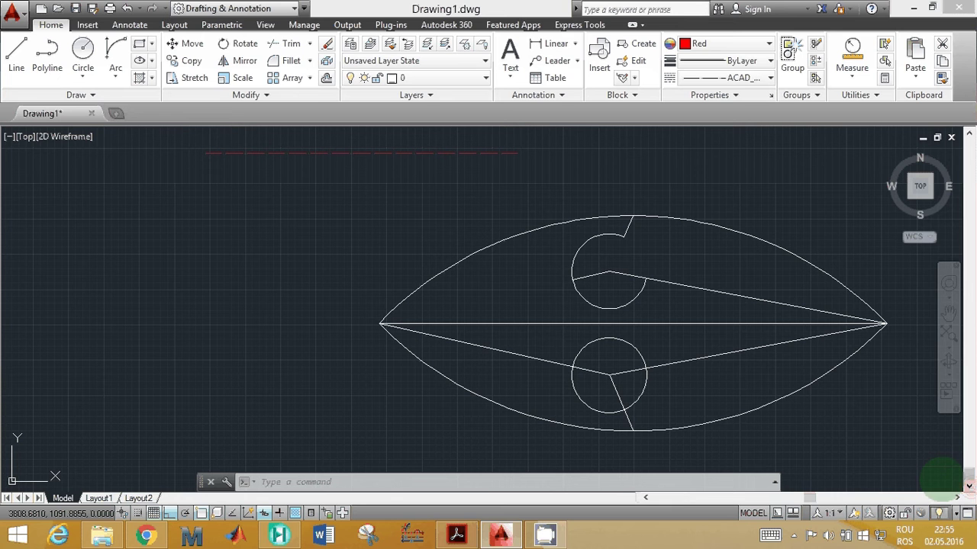
pyautogui.click(192, 267)
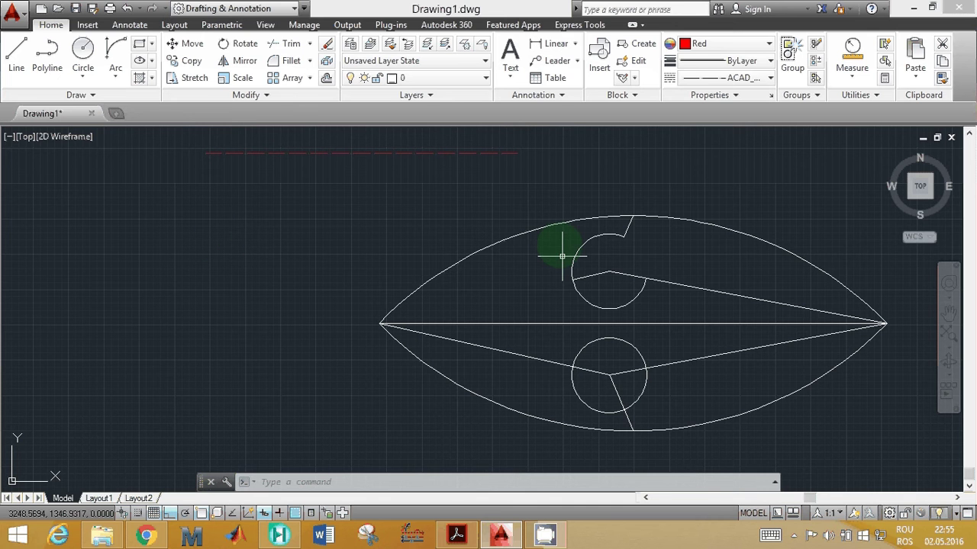
pyautogui.click(559, 224)
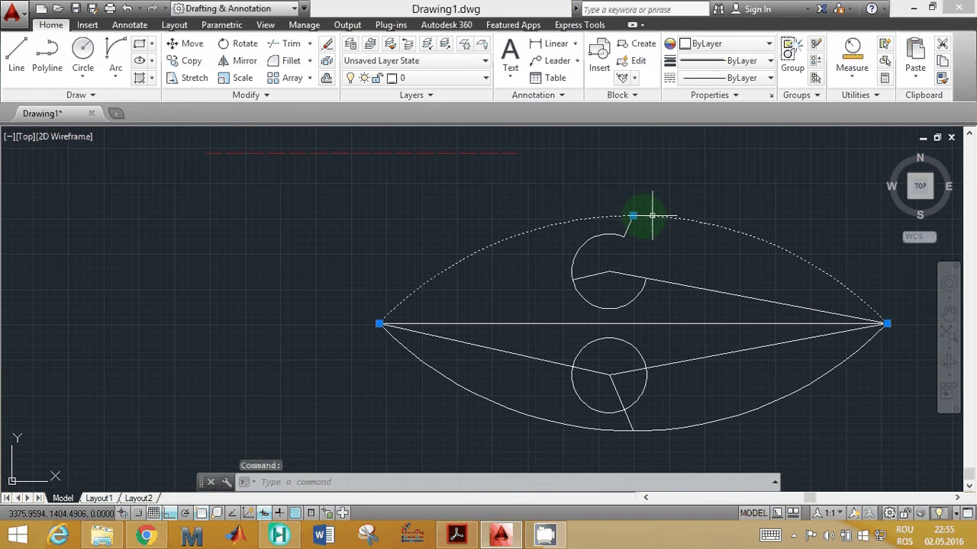
pyautogui.click(633, 215)
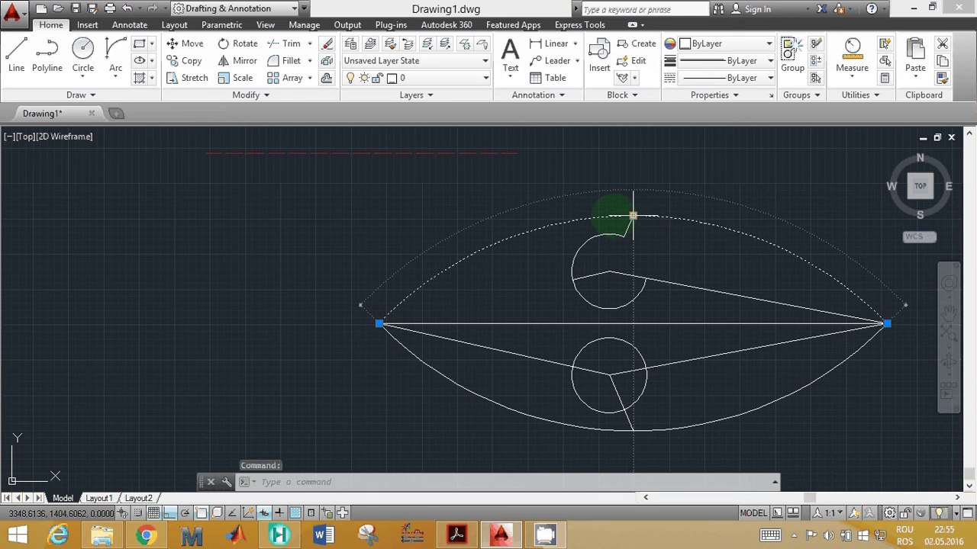
pyautogui.press('Escape')
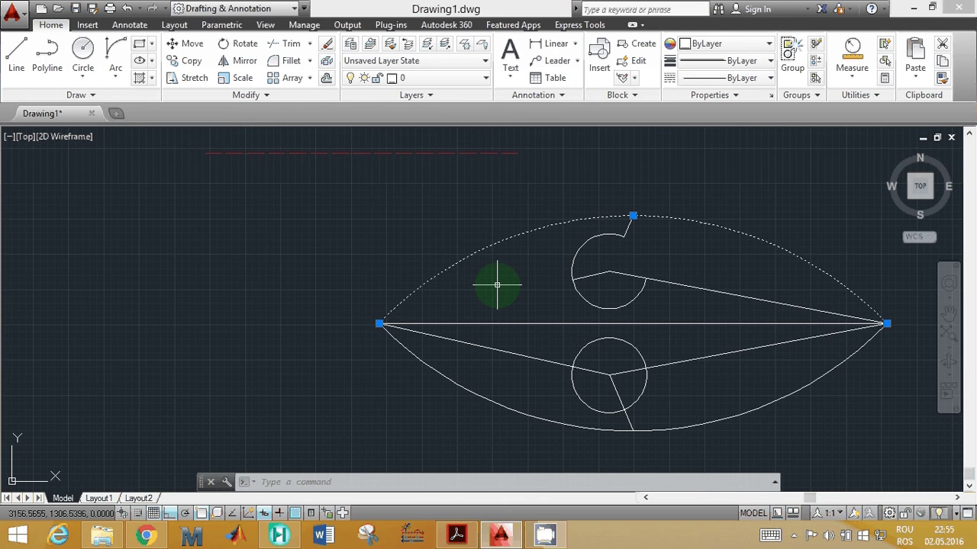
pyautogui.press('Escape')
# Offset the lens's upper arc 50 units upward to create a wider parallel arc above it
pyautogui.write('o')
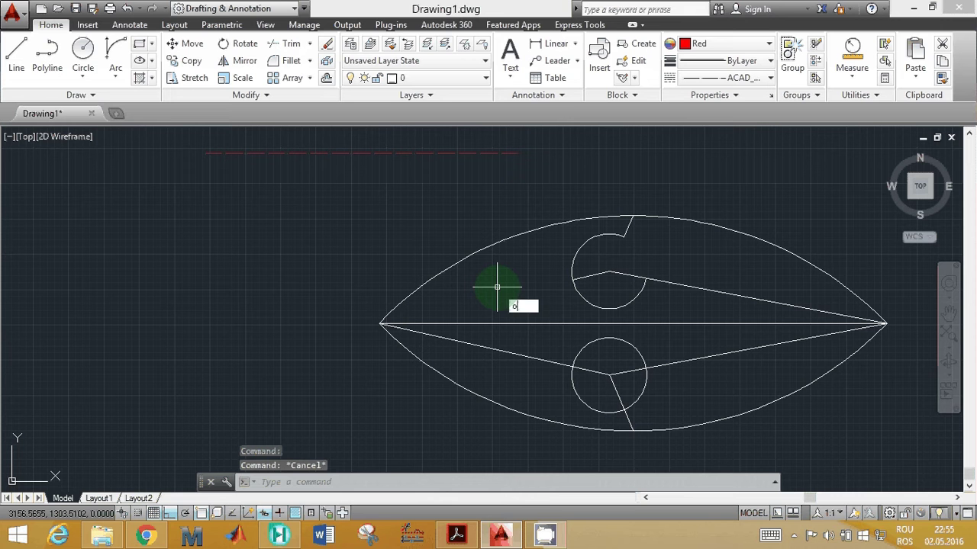
pyautogui.write('f')
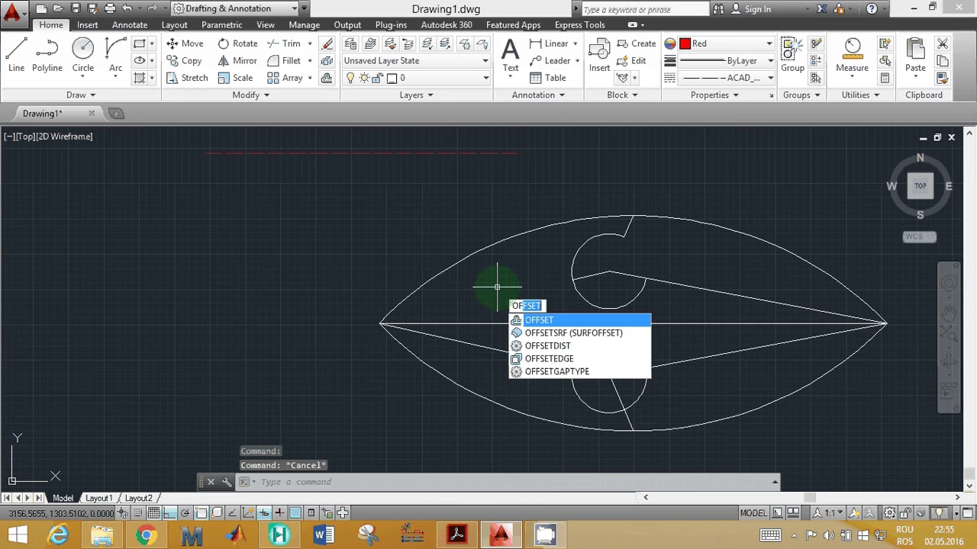
pyautogui.press('Return')
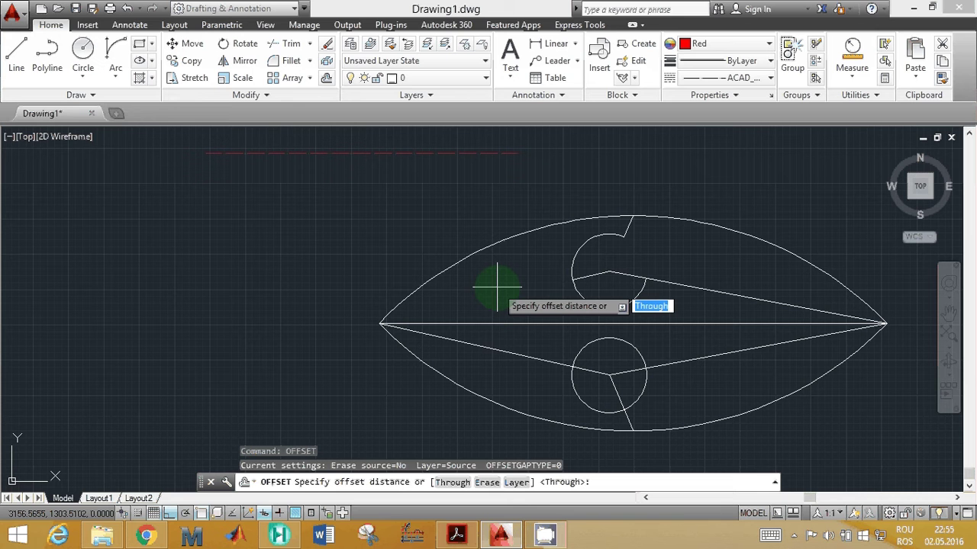
pyautogui.write('50')
pyautogui.press('Return')
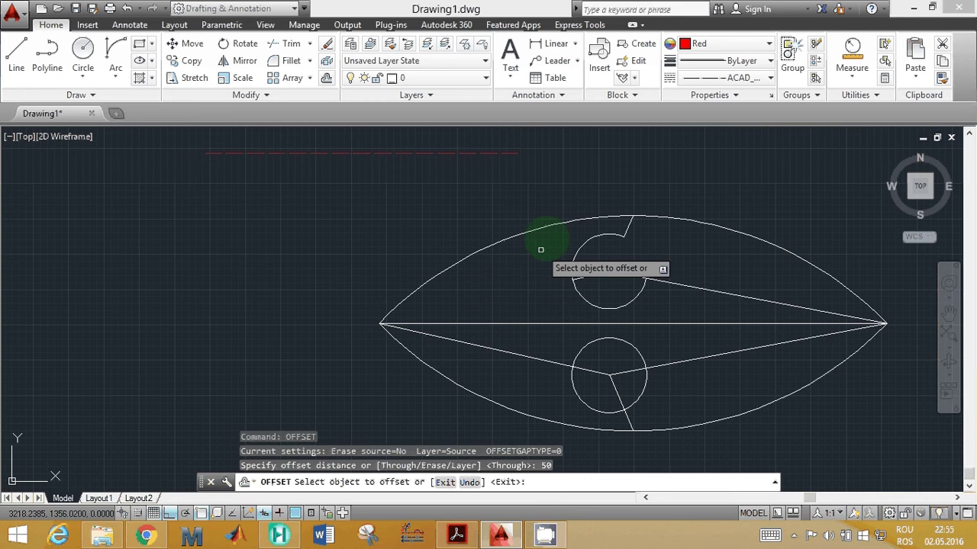
pyautogui.click(547, 230)
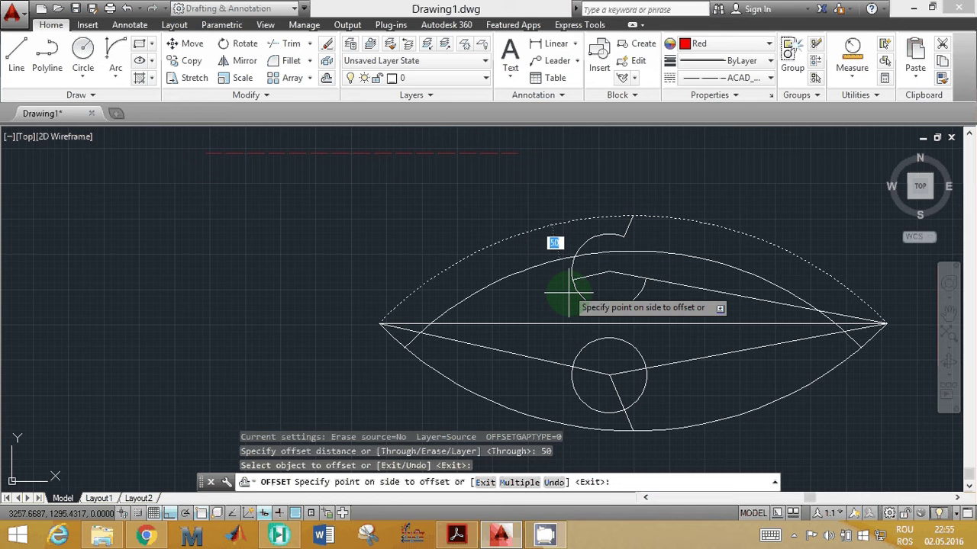
pyautogui.click(550, 179)
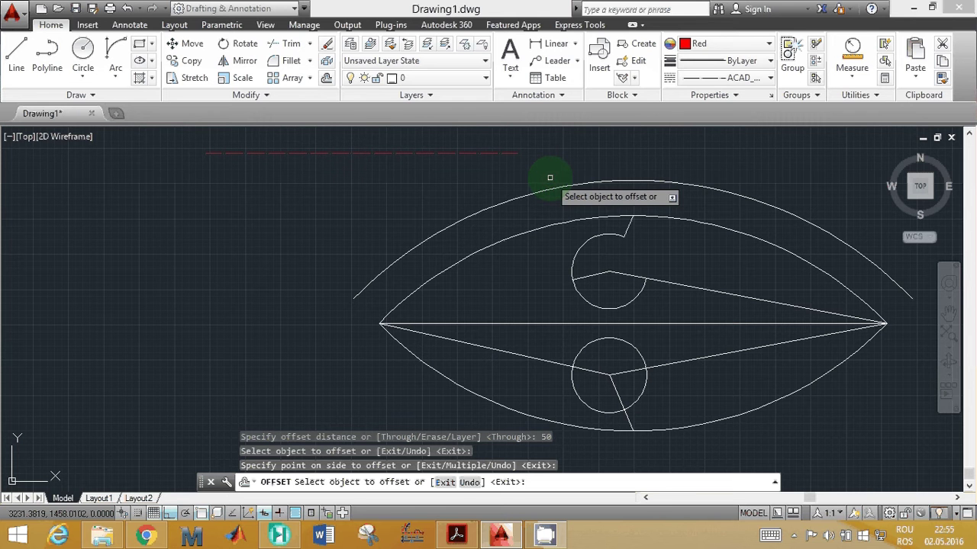
pyautogui.press('Return')
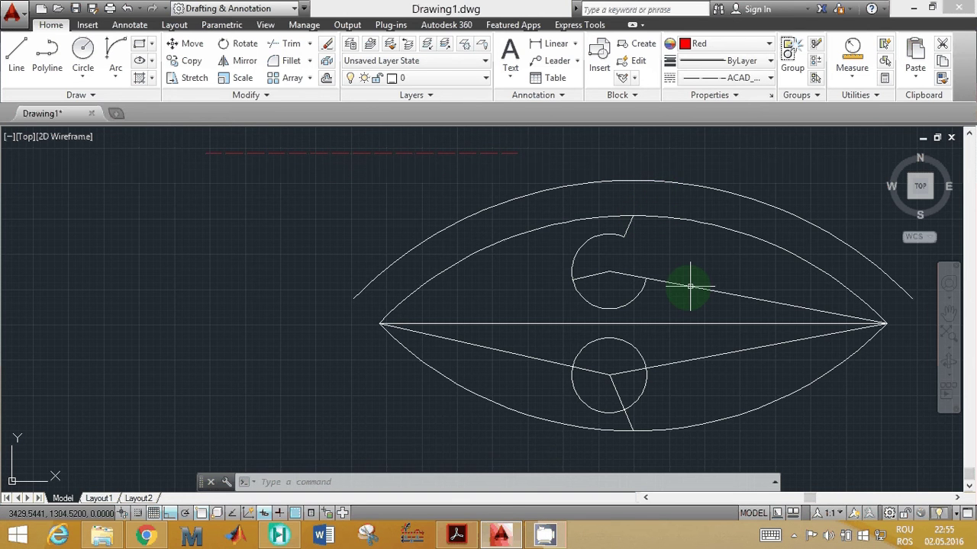
pyautogui.scroll(-2, 686, 287)
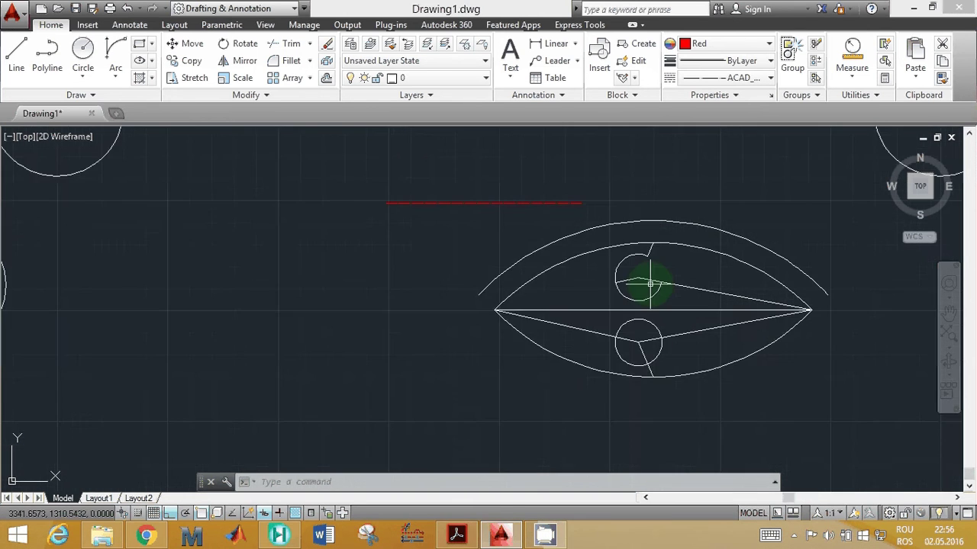
pyautogui.click(596, 334)
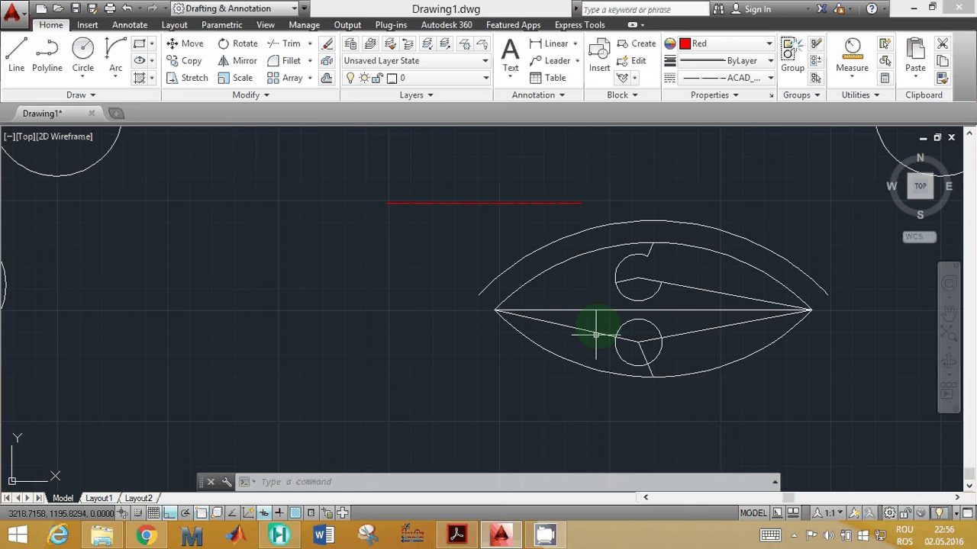
pyautogui.click(498, 240)
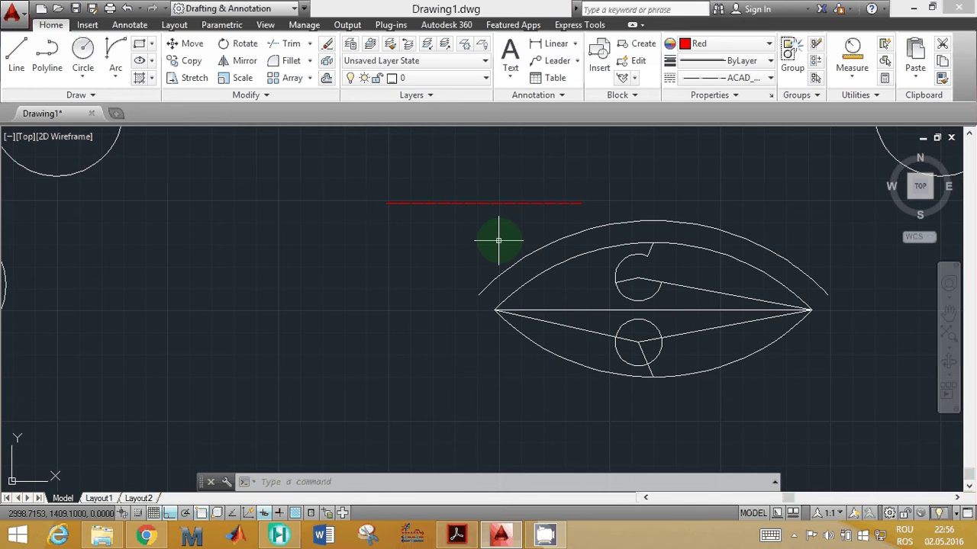
pyautogui.scroll(-5, 547, 254)
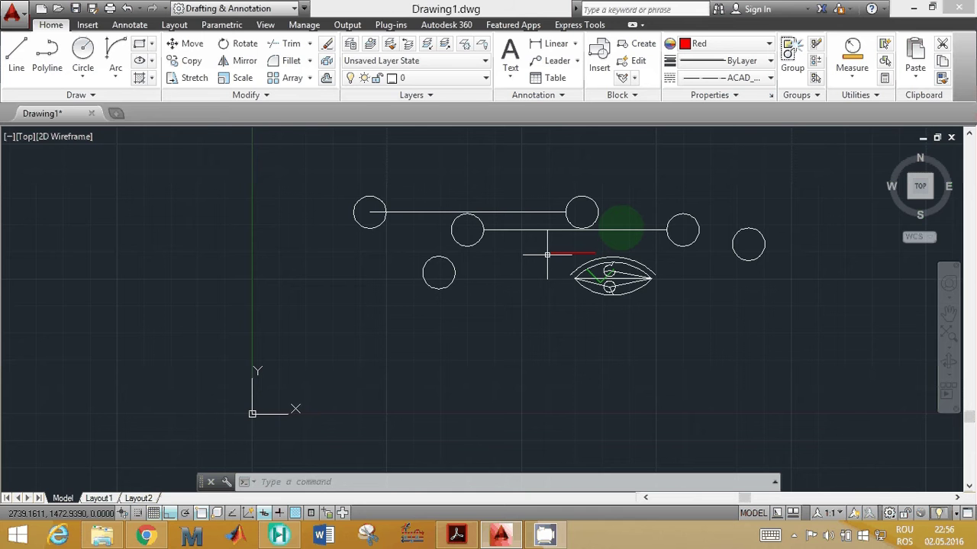
pyautogui.scroll(3, 541, 252)
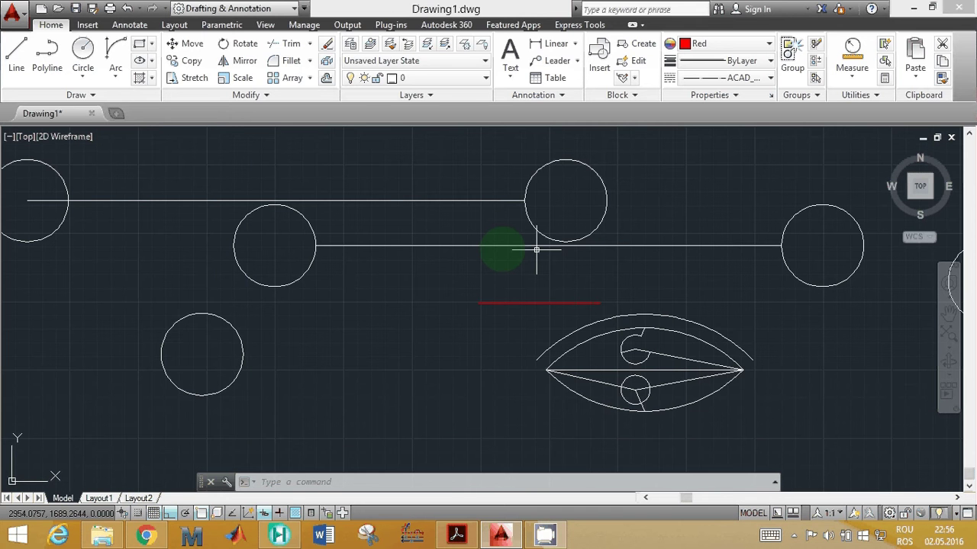
# Switch the current drawing colour from Red back to ByLayer
pyautogui.click(507, 191)
pyautogui.click(465, 259)
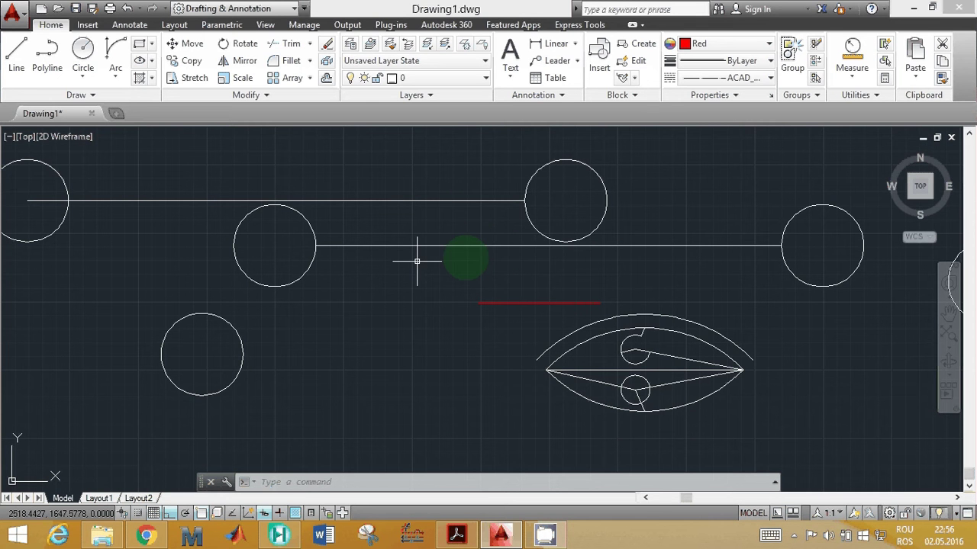
pyautogui.scroll(2, 561, 319)
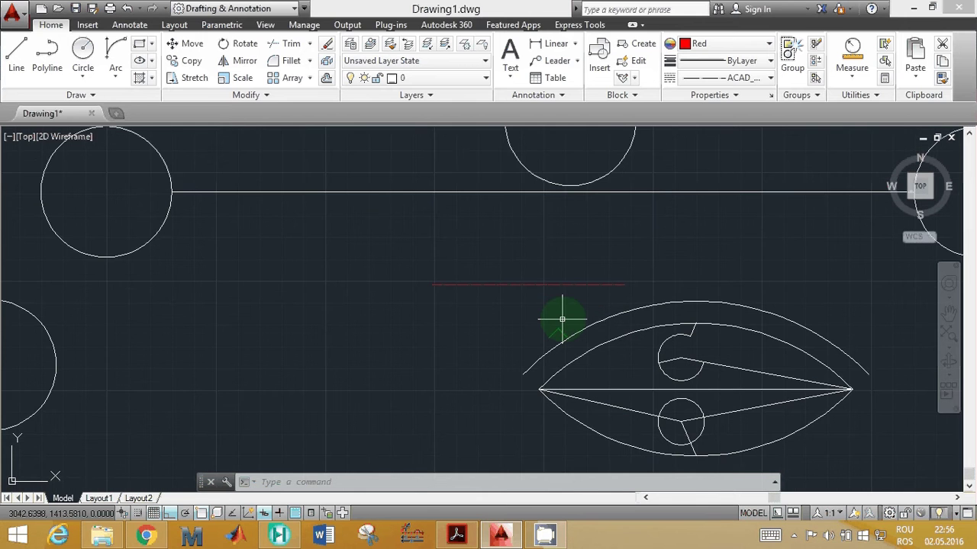
pyautogui.click(754, 61)
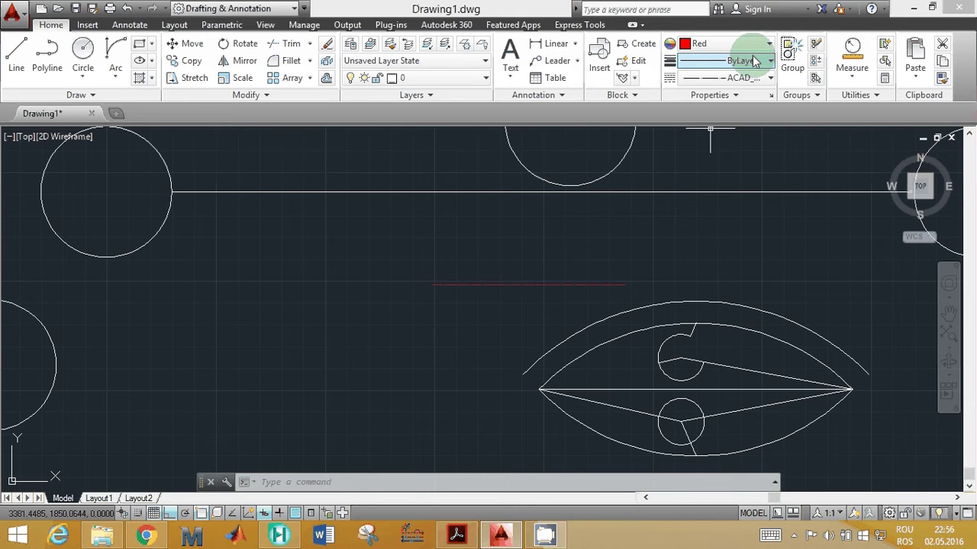
pyautogui.click(754, 62)
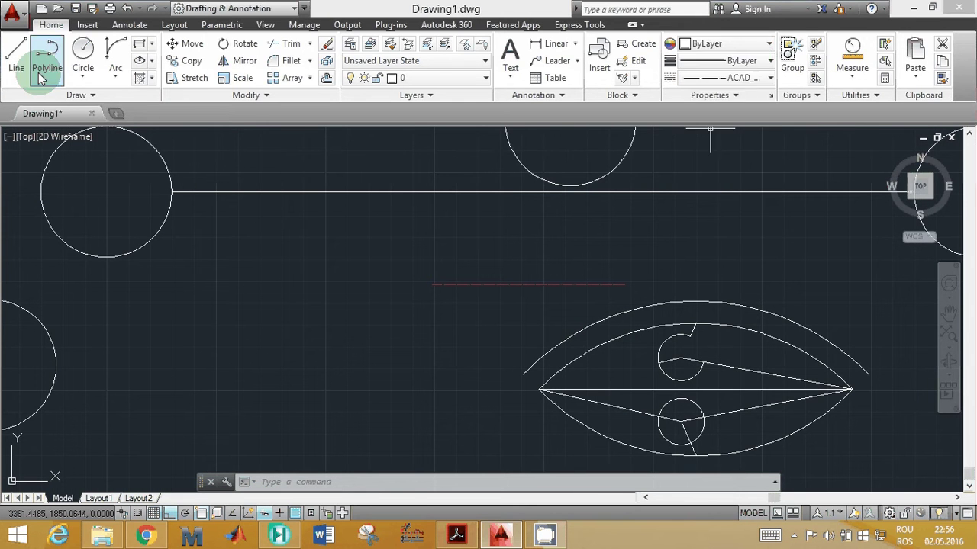
pyautogui.click(555, 90)
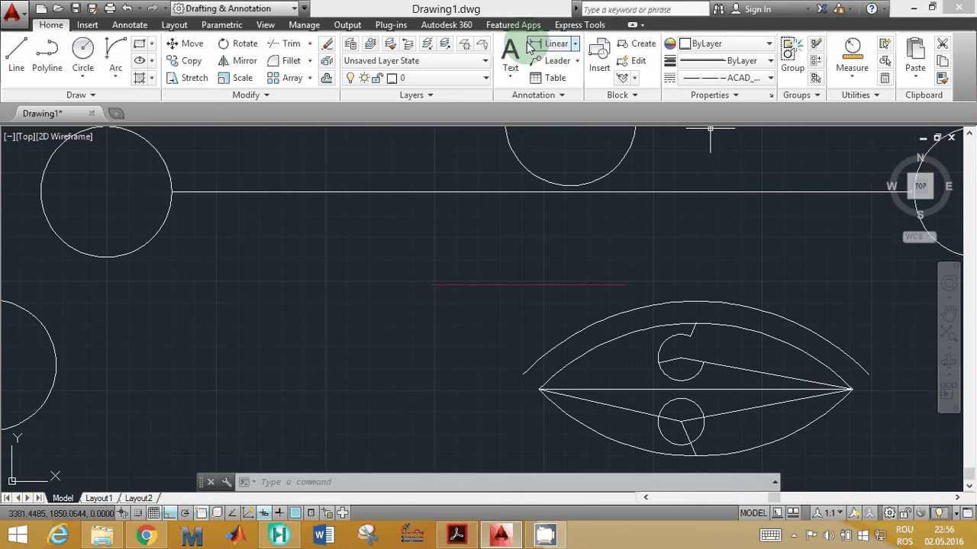
# Dimension the red line end to end with a linear dimension reading 440.81, placed above it
pyautogui.click(576, 50)
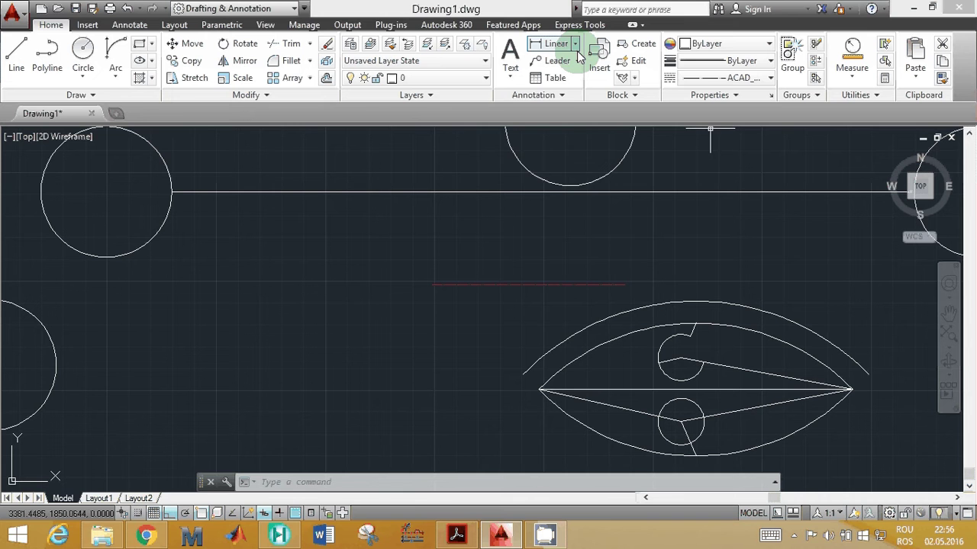
pyautogui.click(567, 67)
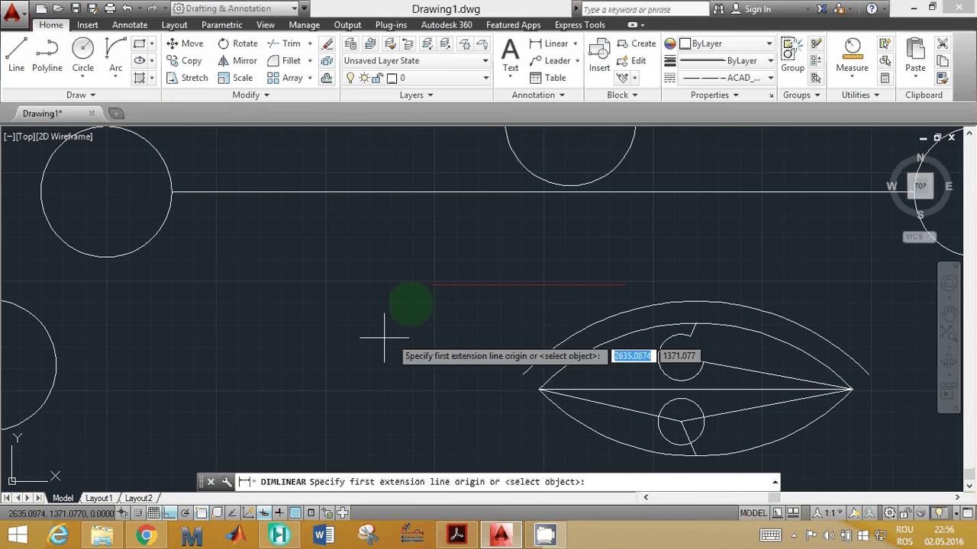
pyautogui.click(431, 284)
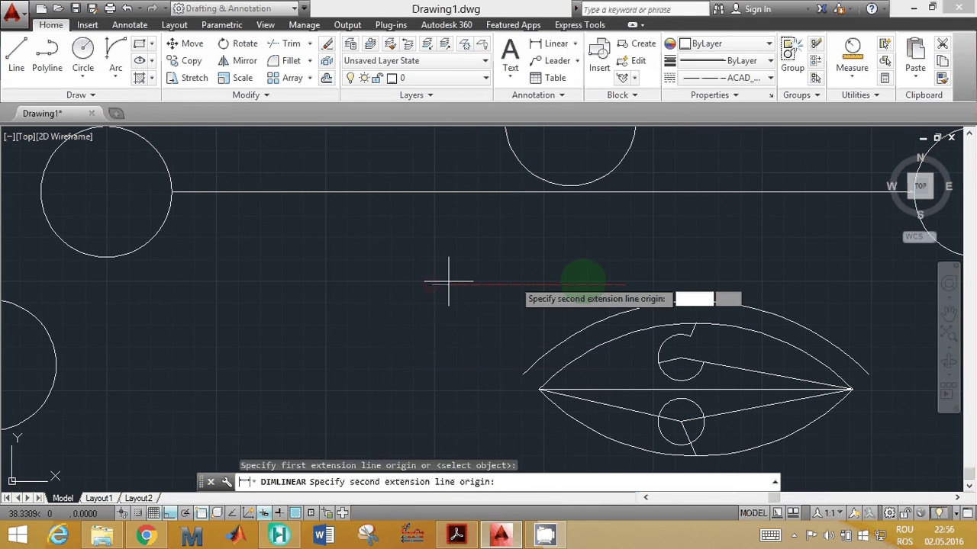
pyautogui.click(624, 284)
pyautogui.click(532, 231)
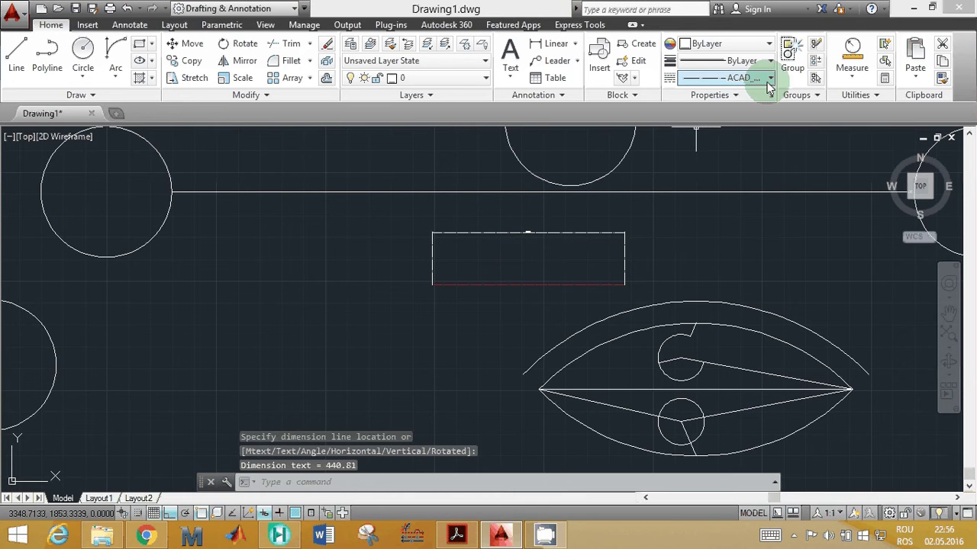
pyautogui.click(612, 232)
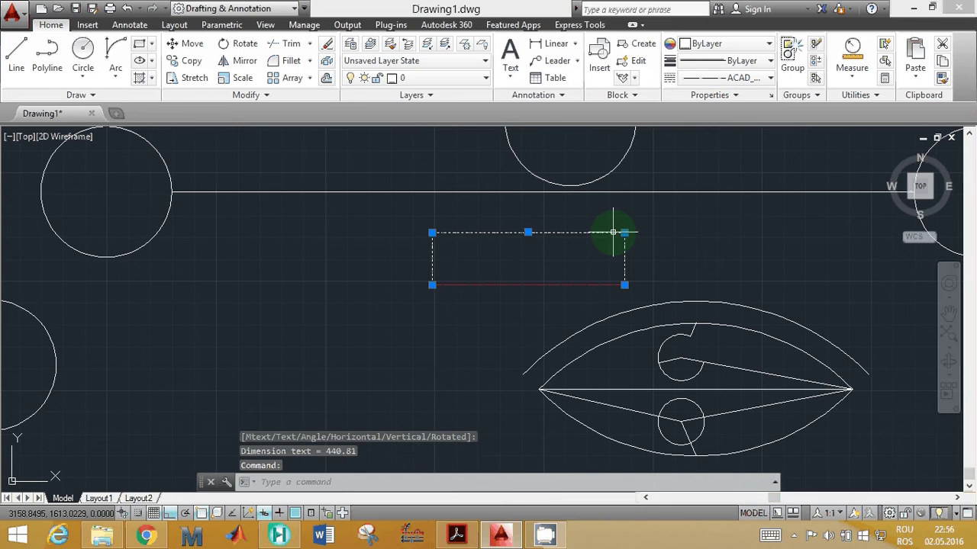
# Change the 440.81 dimension's own linetype to ByLayer
pyautogui.click(772, 80)
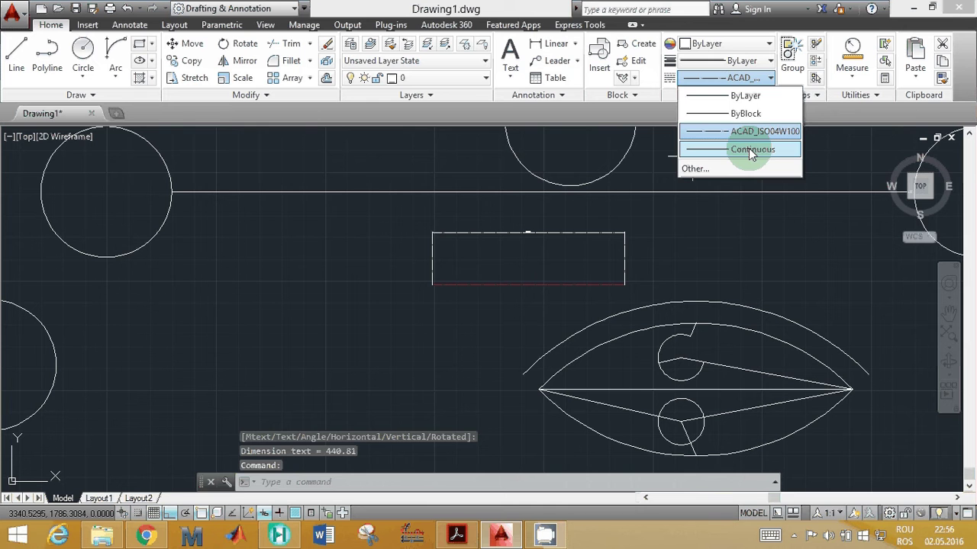
pyautogui.click(751, 151)
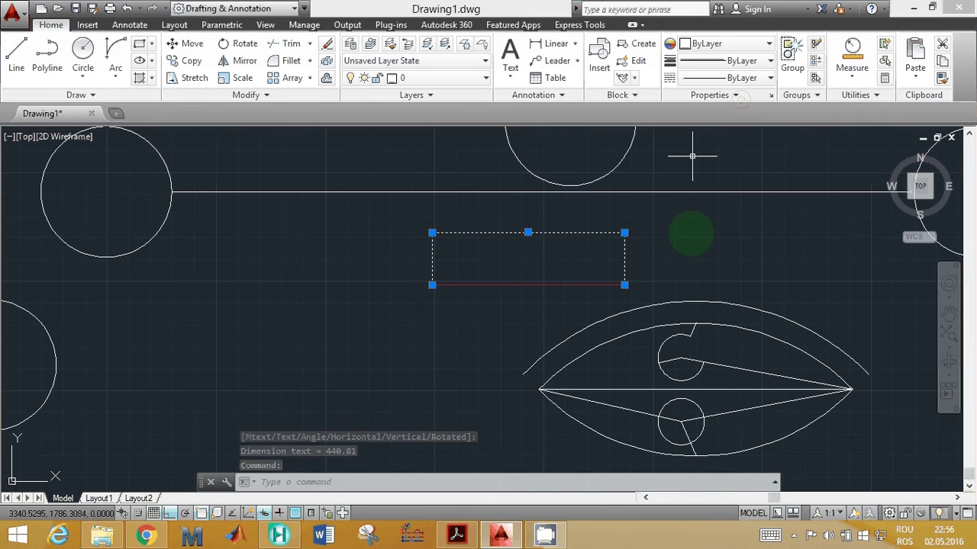
pyautogui.press('Escape')
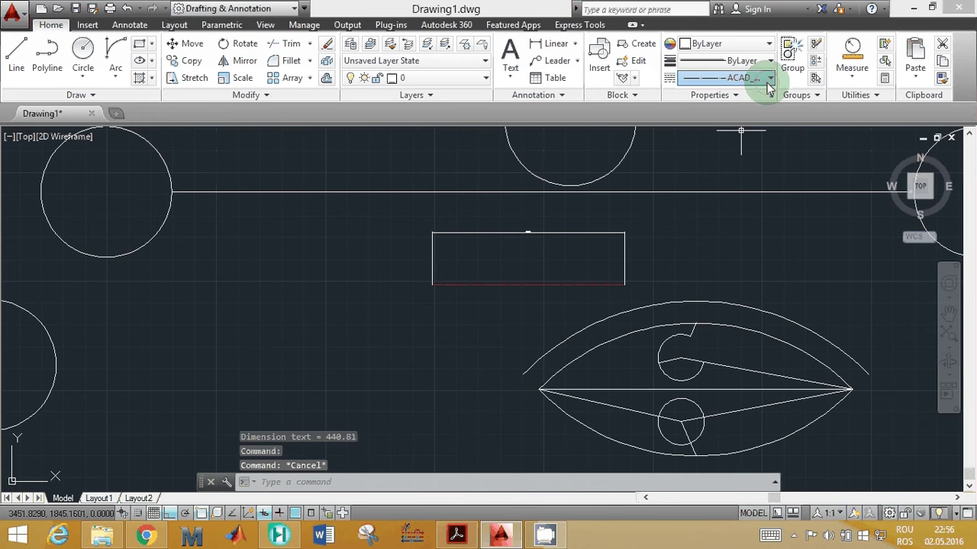
# Make ByLayer the current linetype and centre the view on the 440.81 dimension
pyautogui.click(769, 79)
pyautogui.click(729, 167)
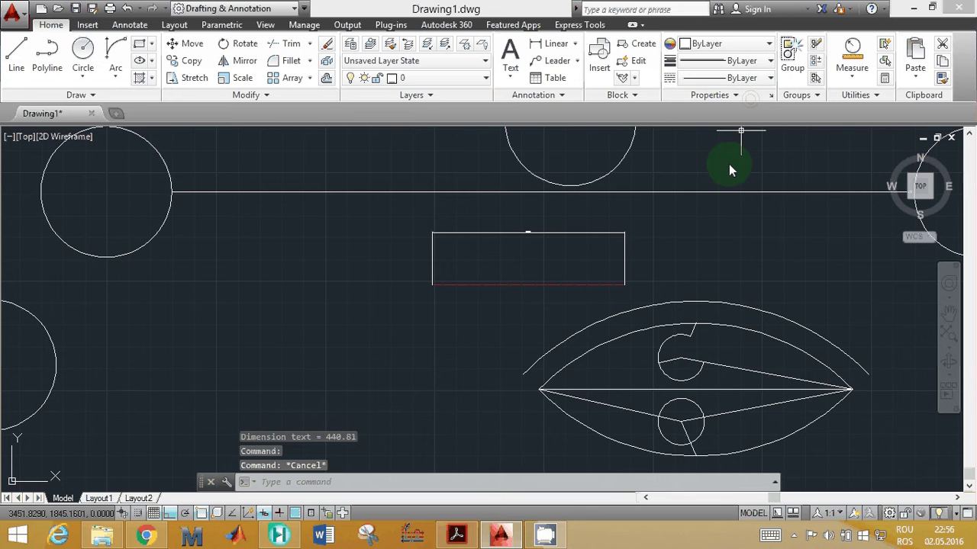
pyautogui.press('Escape')
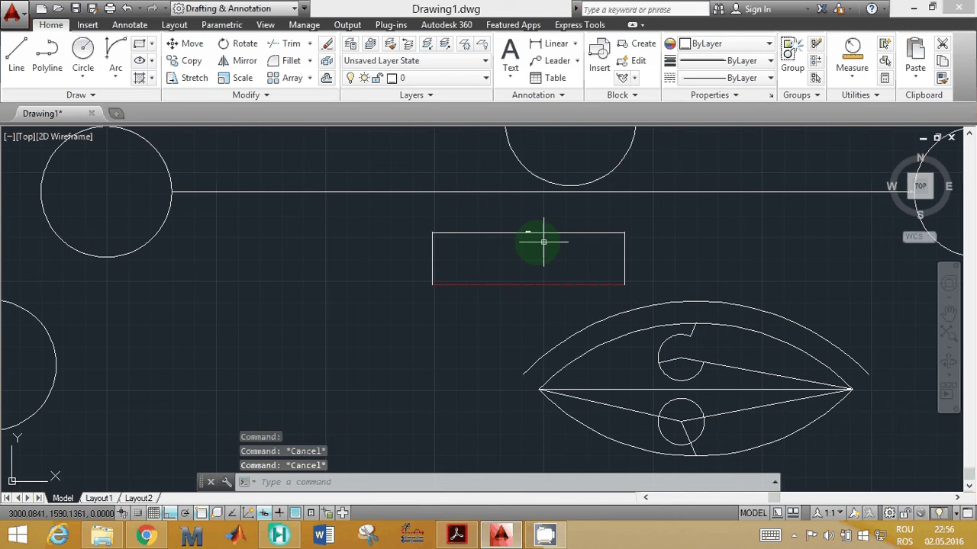
pyautogui.scroll(5, 543, 242)
pyautogui.scroll(-5, 546, 257)
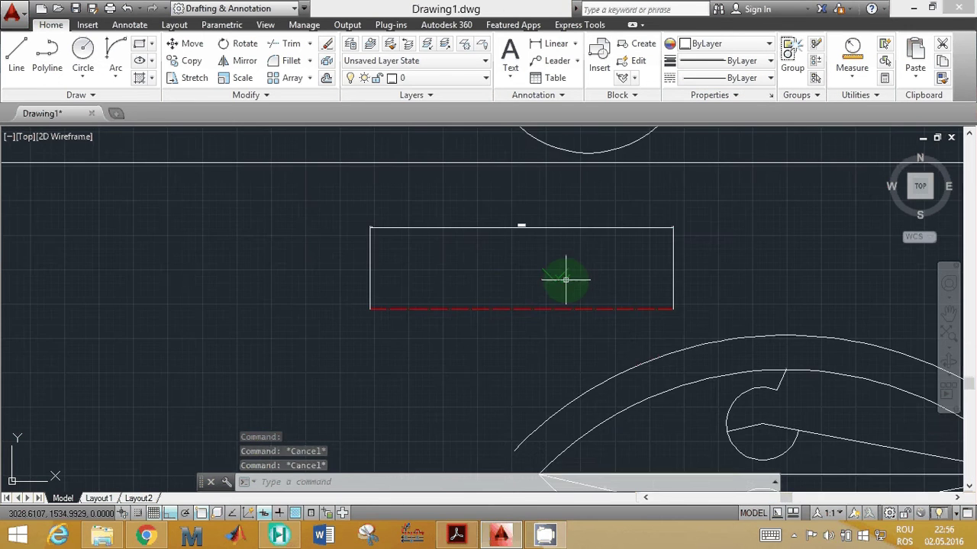
pyautogui.moveTo(523, 227); pyautogui.dragTo(538, 247, button='middle')
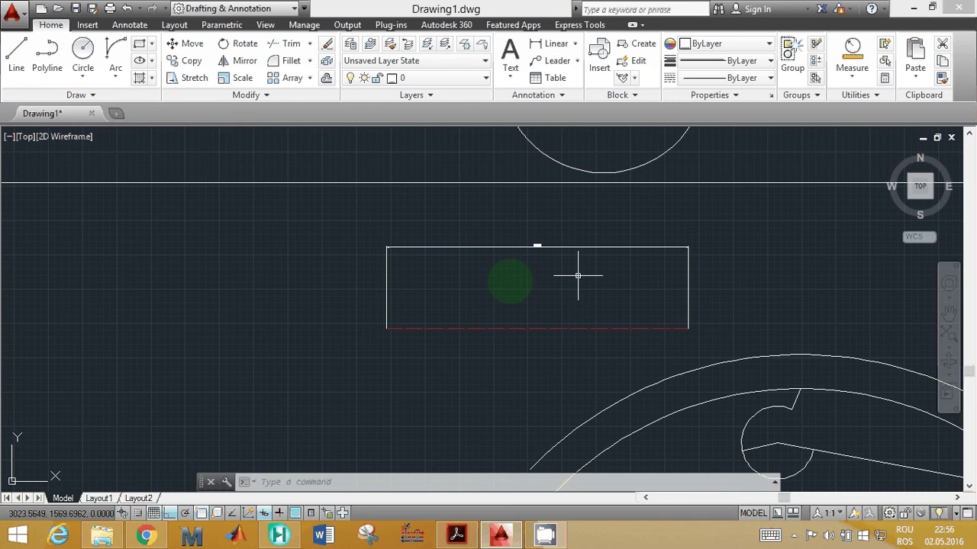
pyautogui.scroll(2, 564, 251)
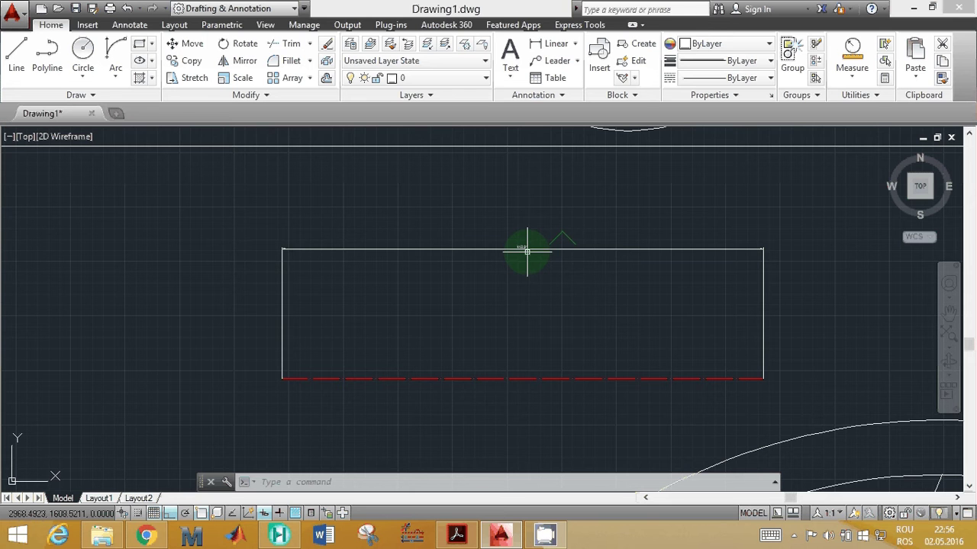
pyautogui.click(527, 250)
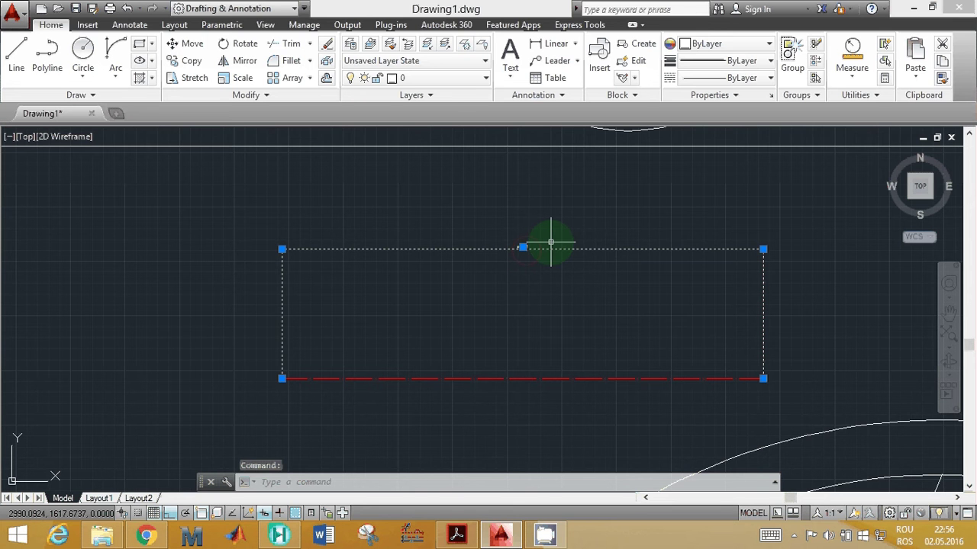
# Open the dimension's Properties palette and set its arrow size to 50
pyautogui.rightClick(560, 251)
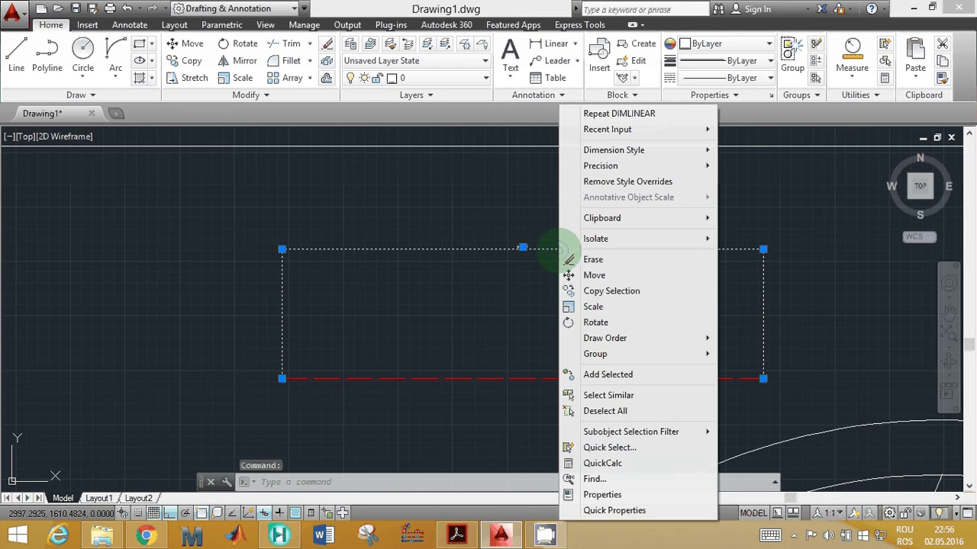
pyautogui.click(603, 495)
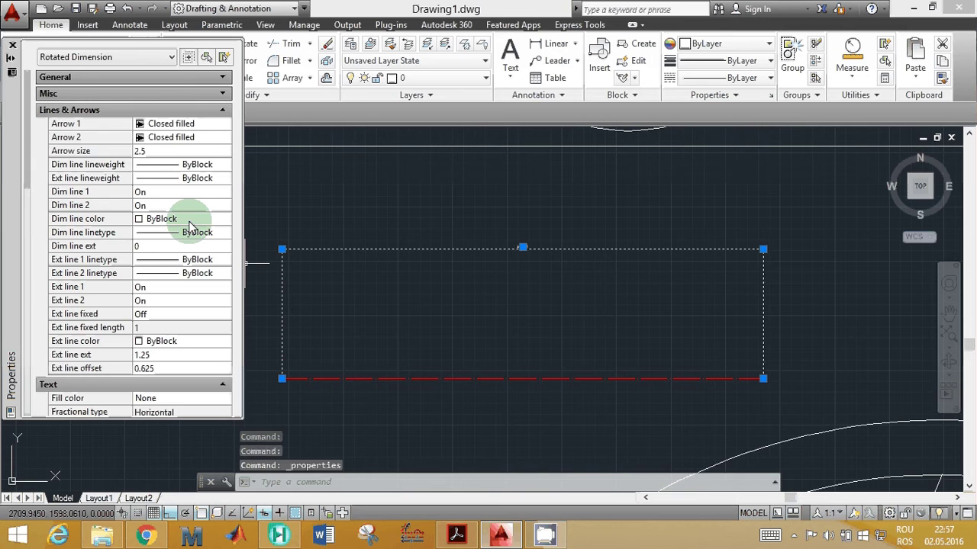
pyautogui.click(145, 152)
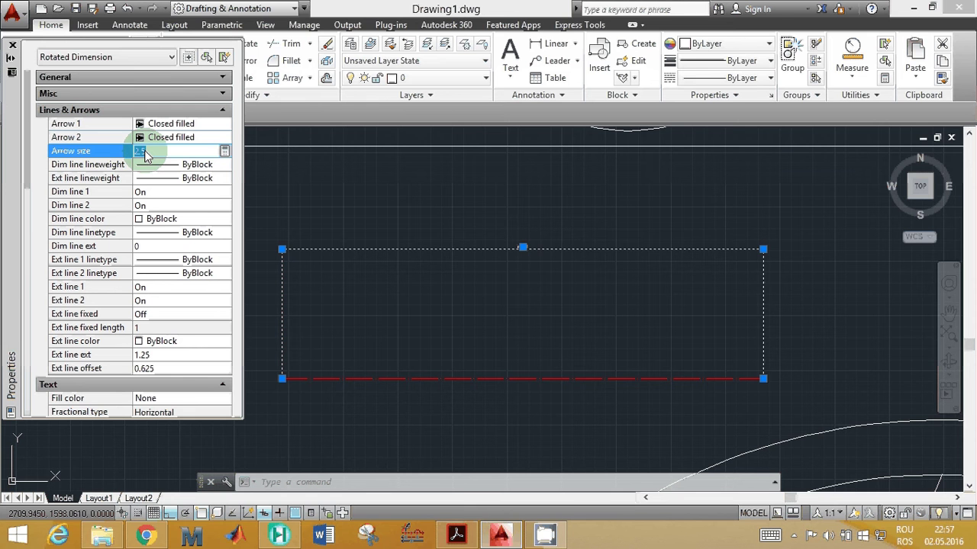
pyautogui.write('50')
pyautogui.press('Return')
# Reduce the dimension's arrow size from 50 to 40
pyautogui.click(145, 153)
pyautogui.scroll(-2, 263, 223)
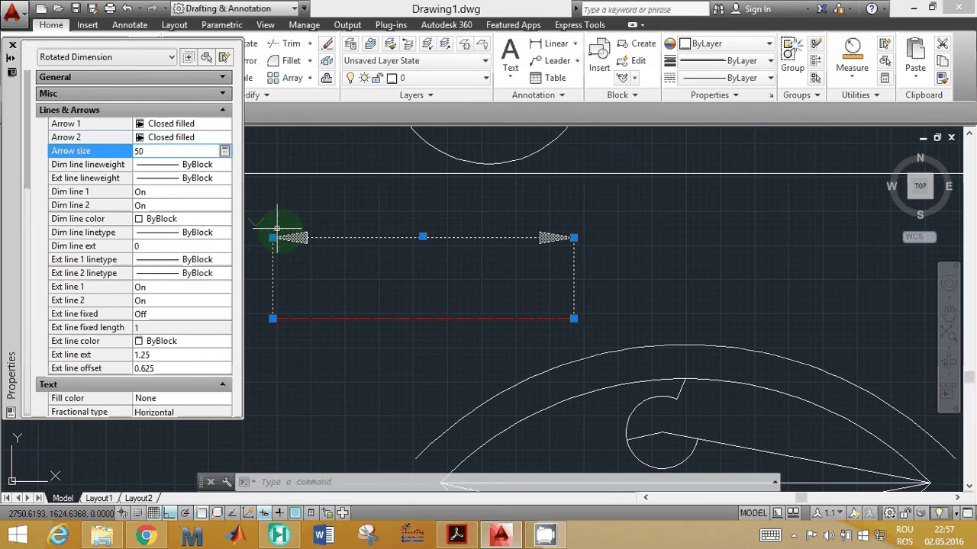
pyautogui.scroll(-2, 305, 245)
pyautogui.click(169, 155)
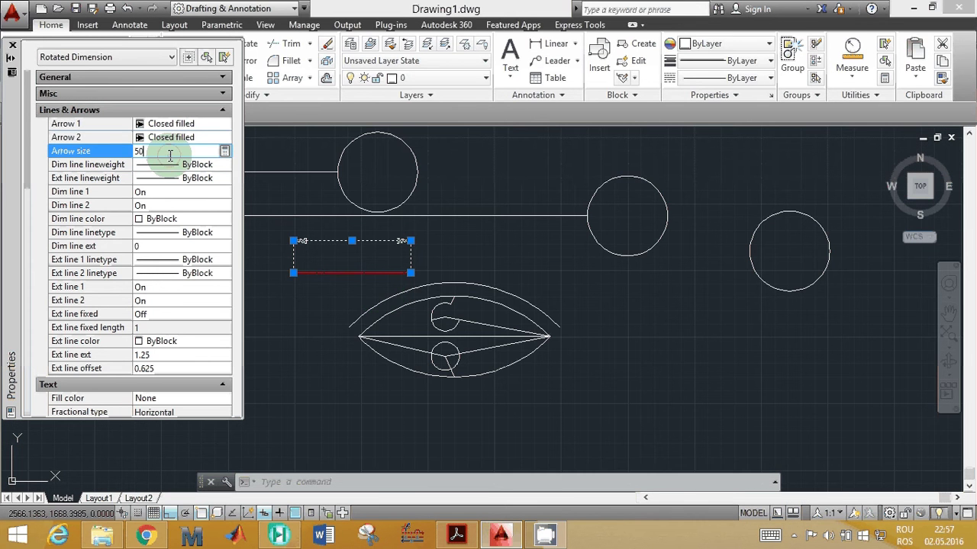
pyautogui.doubleClick(169, 155)
pyautogui.write('40')
pyautogui.click(176, 168)
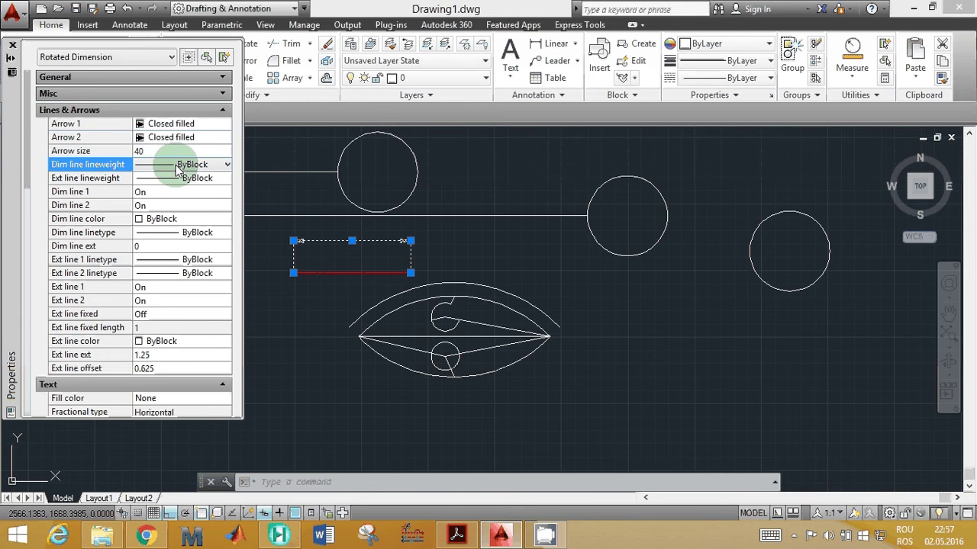
pyautogui.click(223, 110)
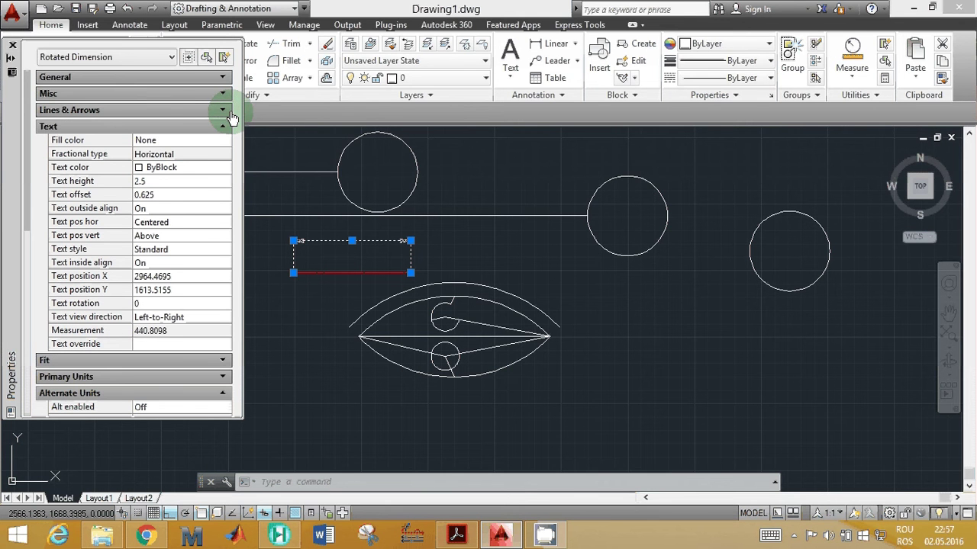
pyautogui.click(229, 113)
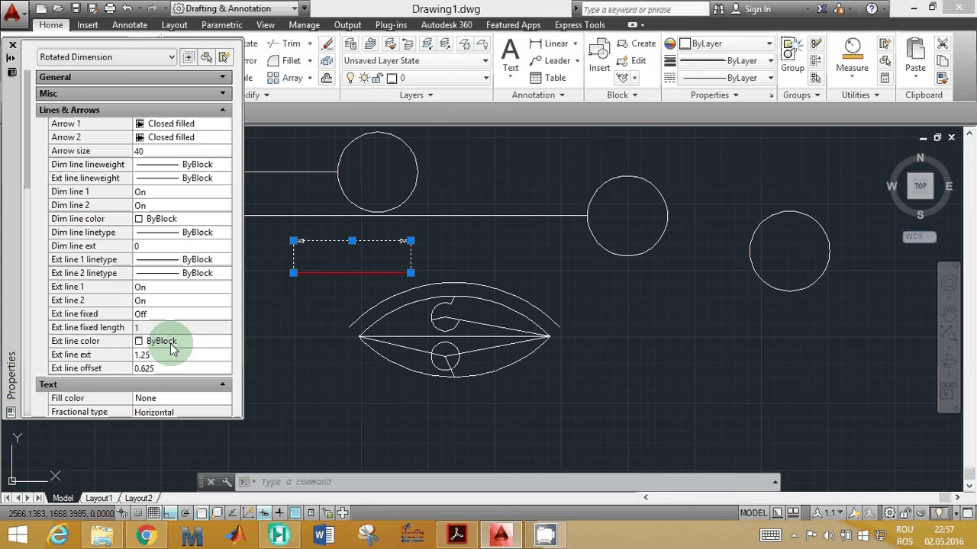
pyautogui.scroll(-2, 172, 349)
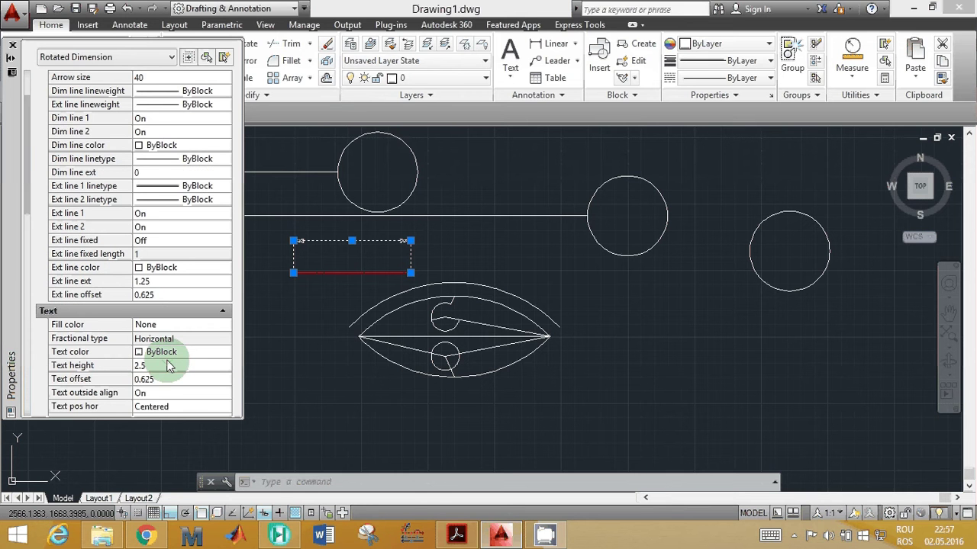
pyautogui.scroll(-5, 169, 366)
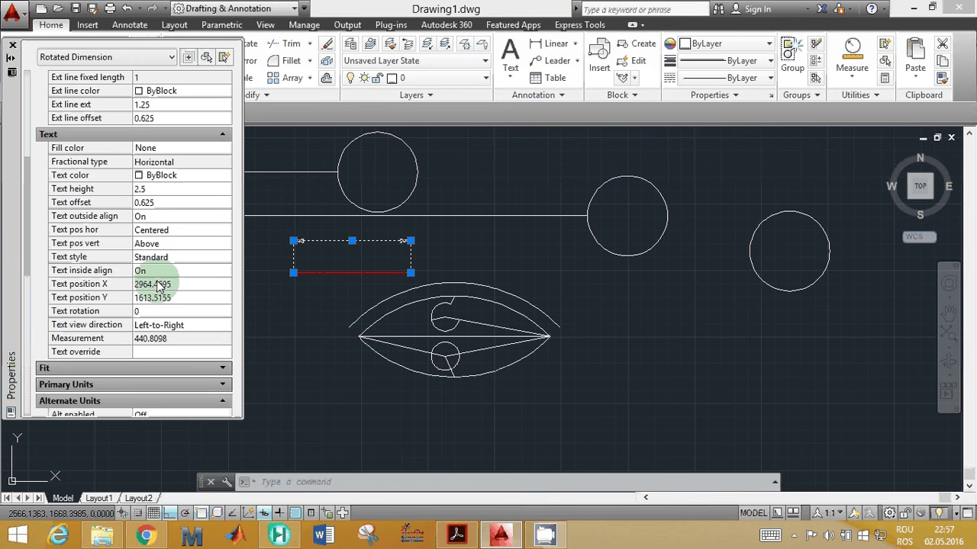
pyautogui.click(158, 188)
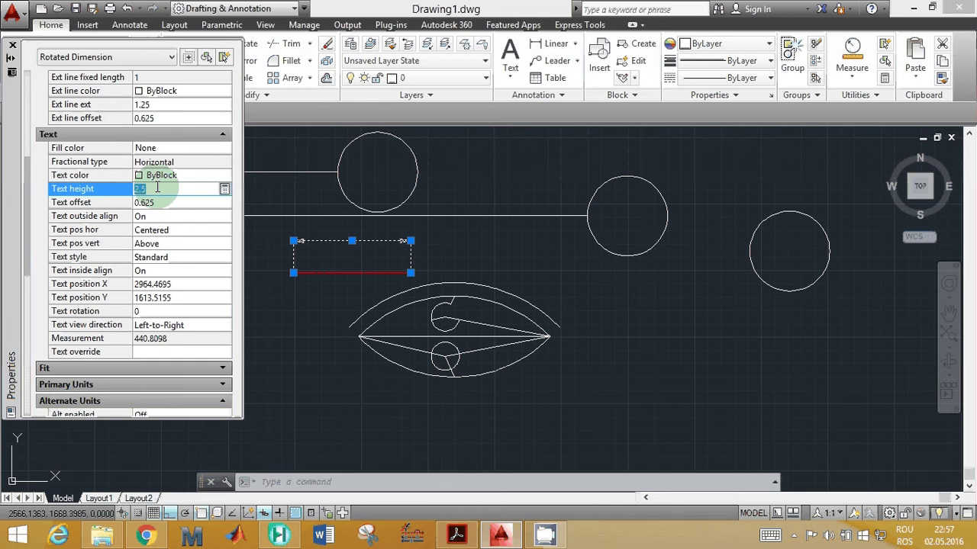
# Set the 440.81 dimension's text height to 30 after briefly trying 50, then deselect it
pyautogui.write('50')
pyautogui.click(183, 202)
pyautogui.click(164, 191)
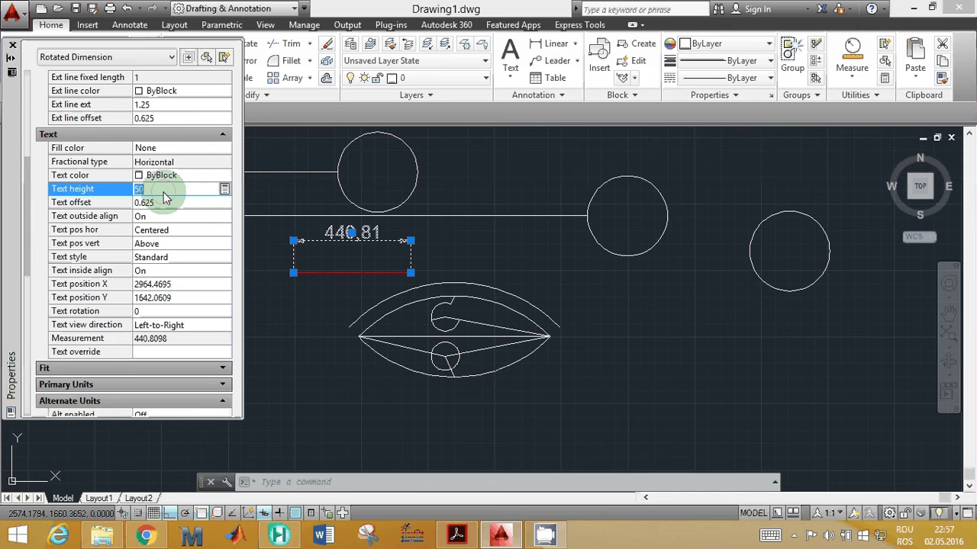
pyautogui.write('30')
pyautogui.press('Return')
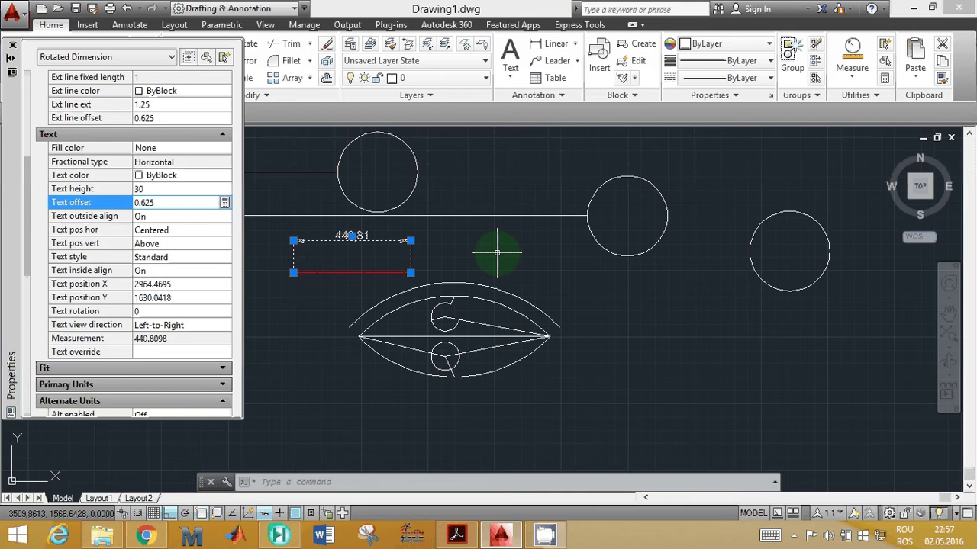
pyautogui.press('Escape')
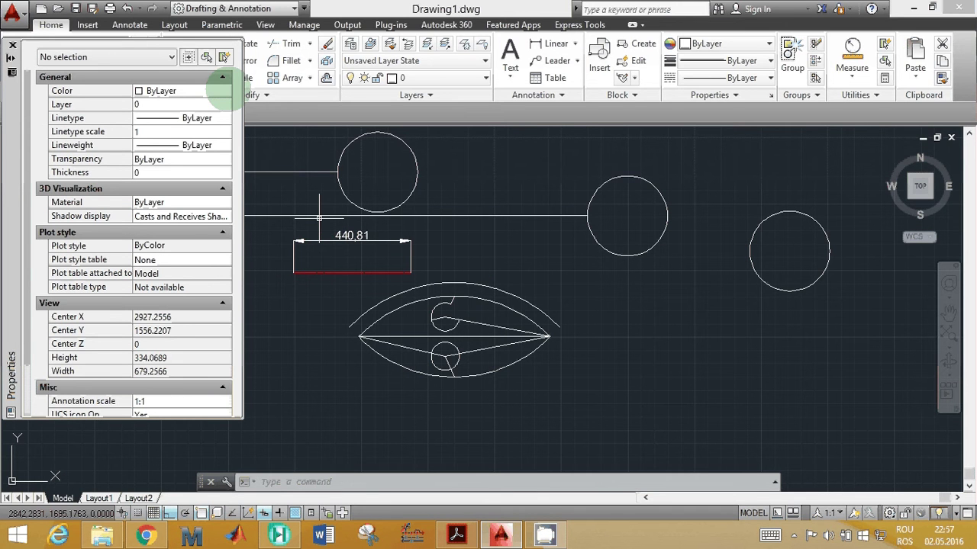
# Reselect the 440.81 dimension to review its properties, then deselect it
pyautogui.click(344, 236)
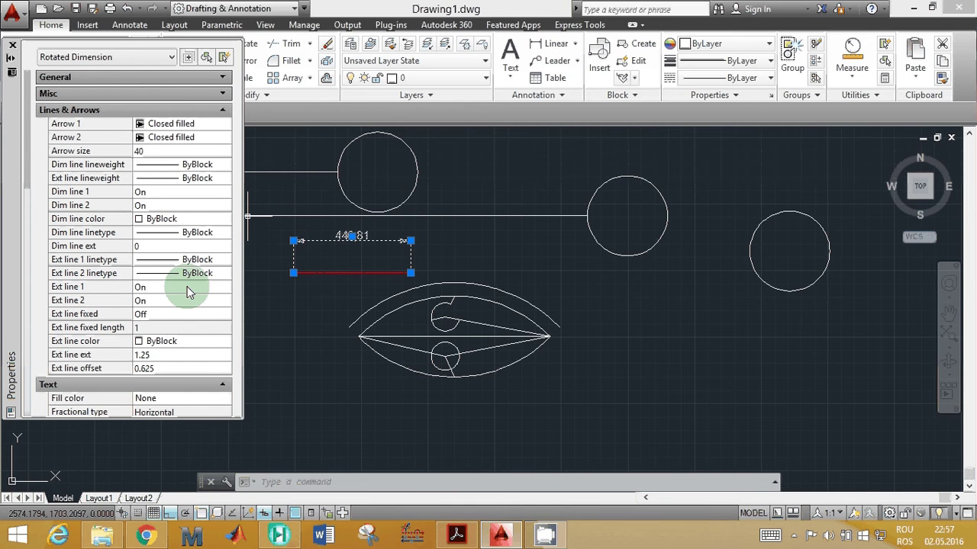
pyautogui.scroll(-2, 189, 292)
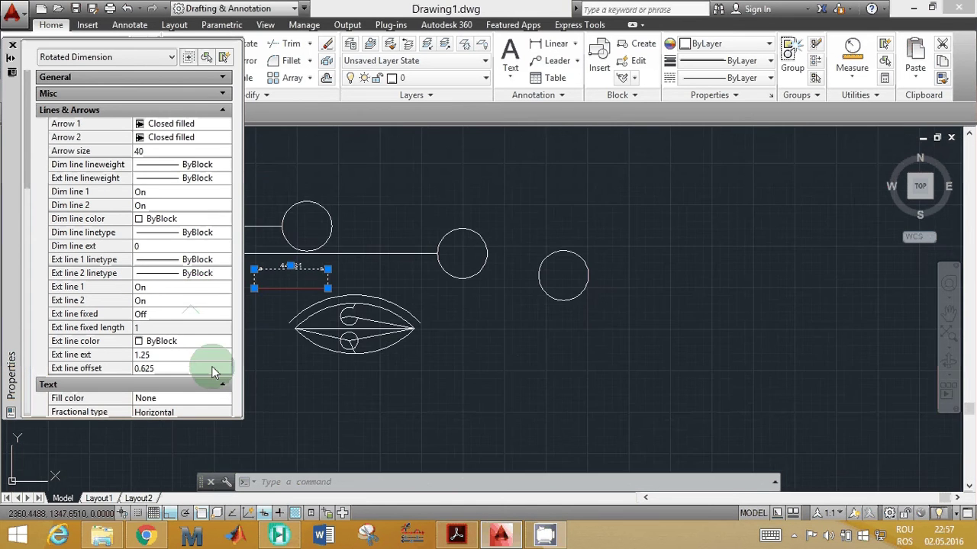
pyautogui.click(224, 111)
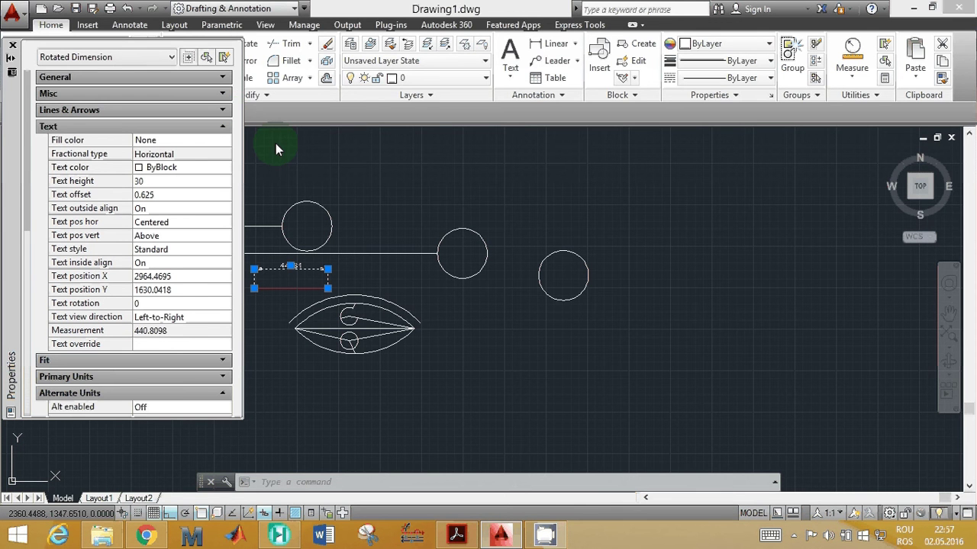
pyautogui.press('Escape')
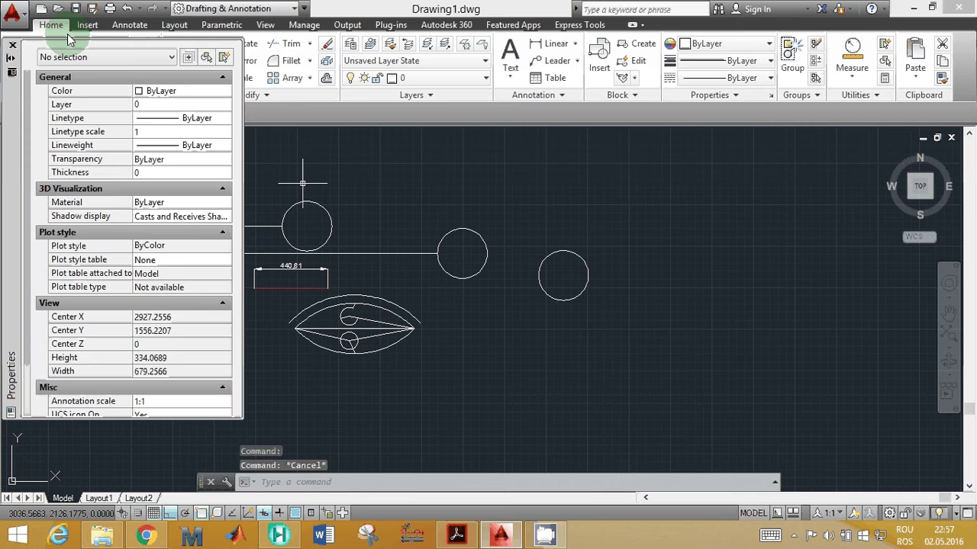
pyautogui.scroll(-2, 69, 39)
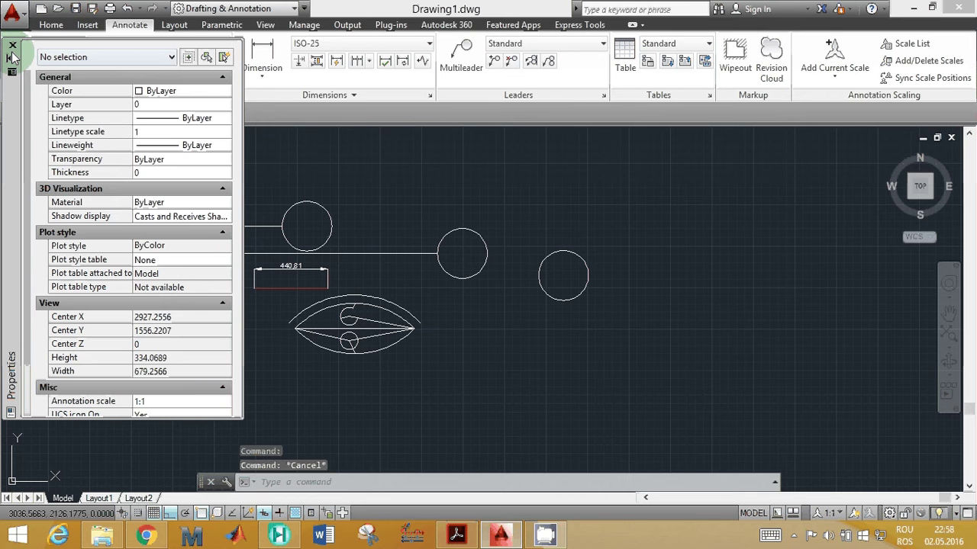
# Hide the Properties palette and start a new ISO-25-based dimension style with a custom name
pyautogui.click(13, 46)
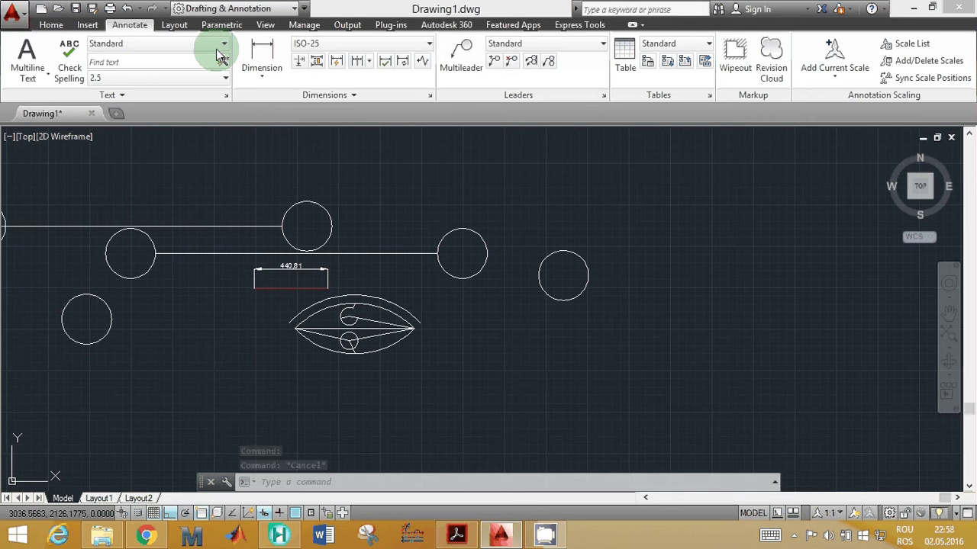
pyautogui.click(430, 97)
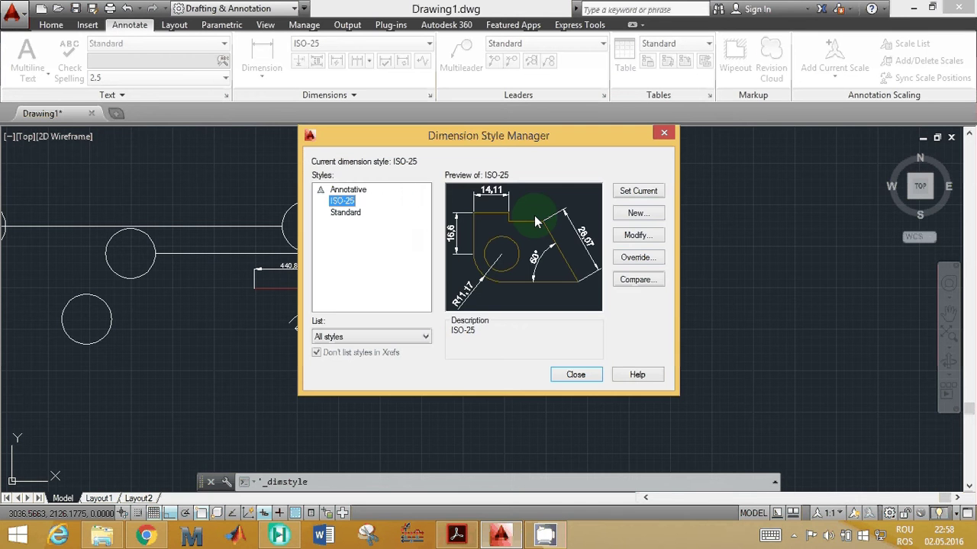
pyautogui.click(635, 213)
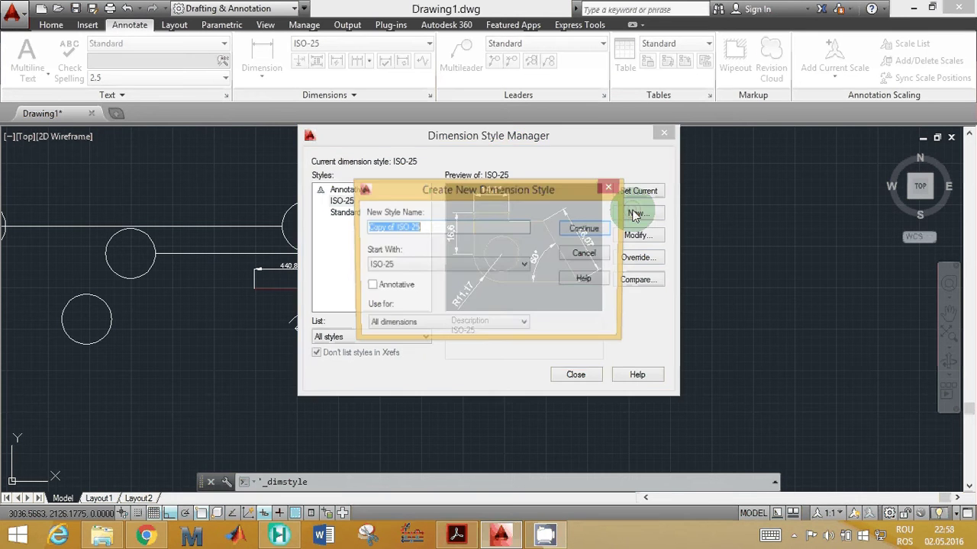
pyautogui.write('A')
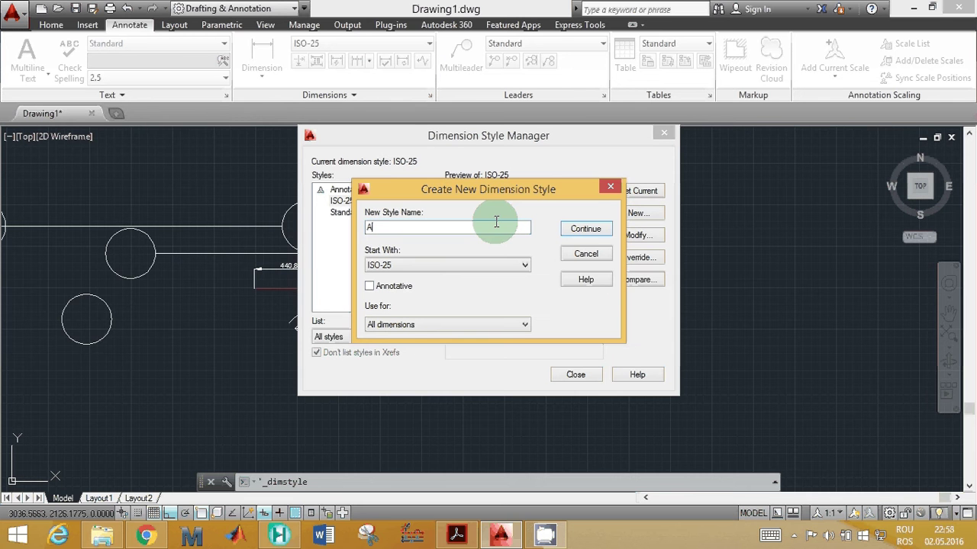
pyautogui.write('ndrei')
pyautogui.click(587, 230)
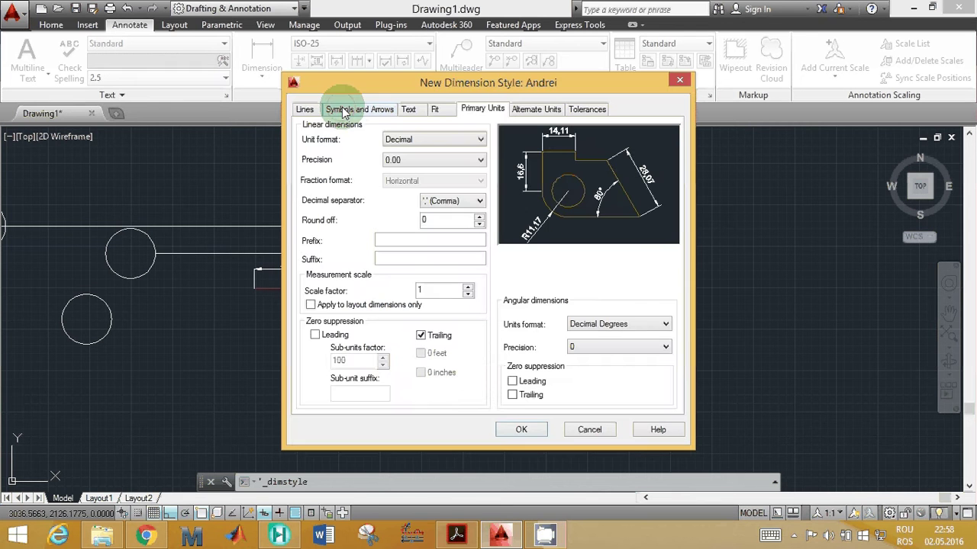
# Set the new style's arrow size to 40, text height to 30 and precision to 0, then save it
pyautogui.click(344, 111)
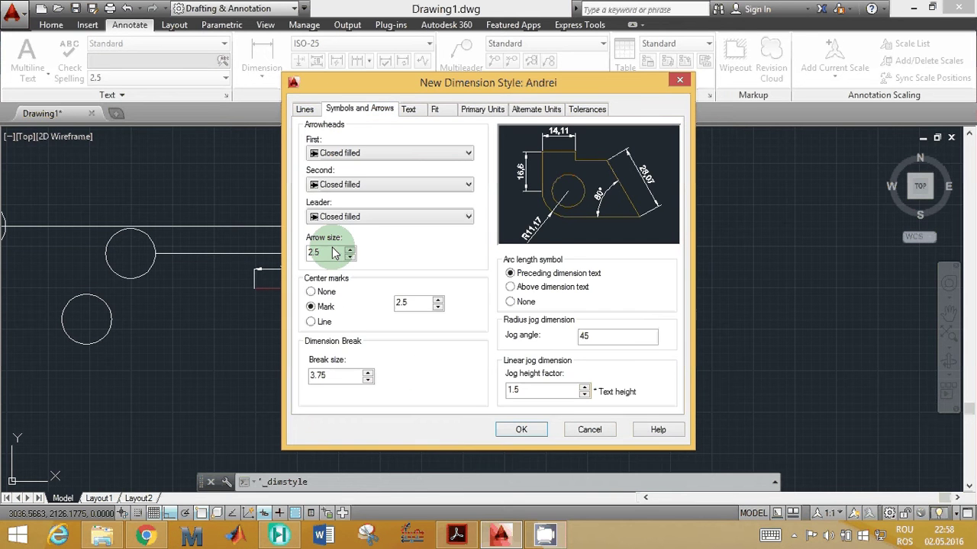
pyautogui.moveTo(333, 253); pyautogui.dragTo(303, 254)
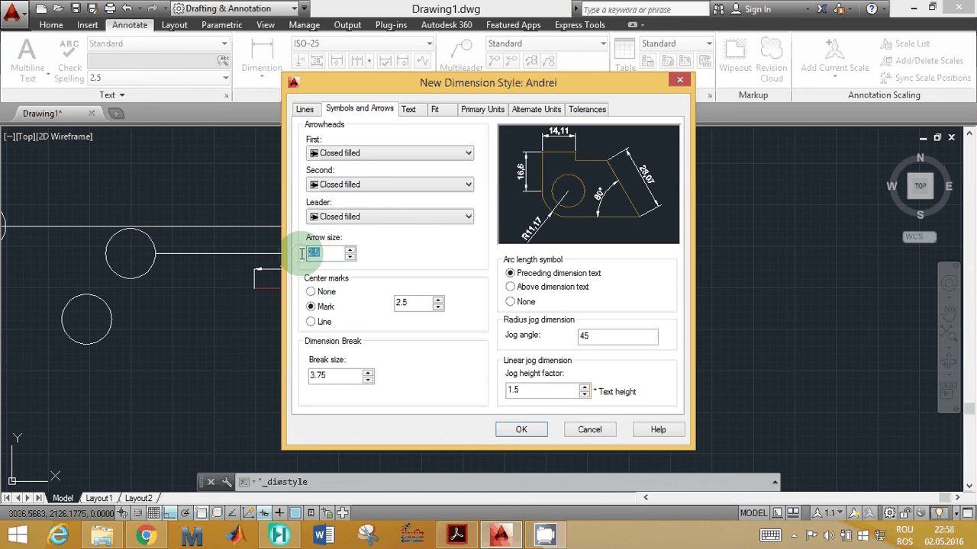
pyautogui.write('40')
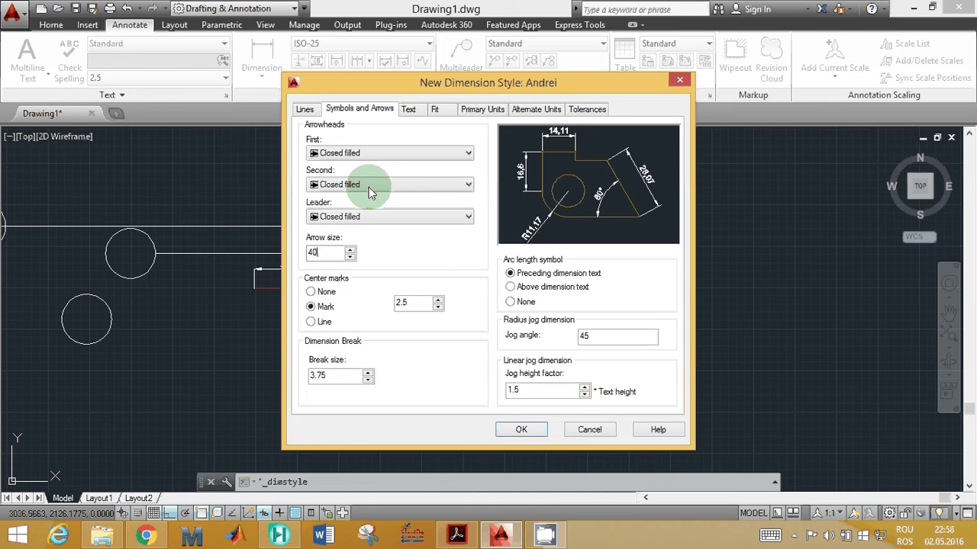
pyautogui.click(410, 110)
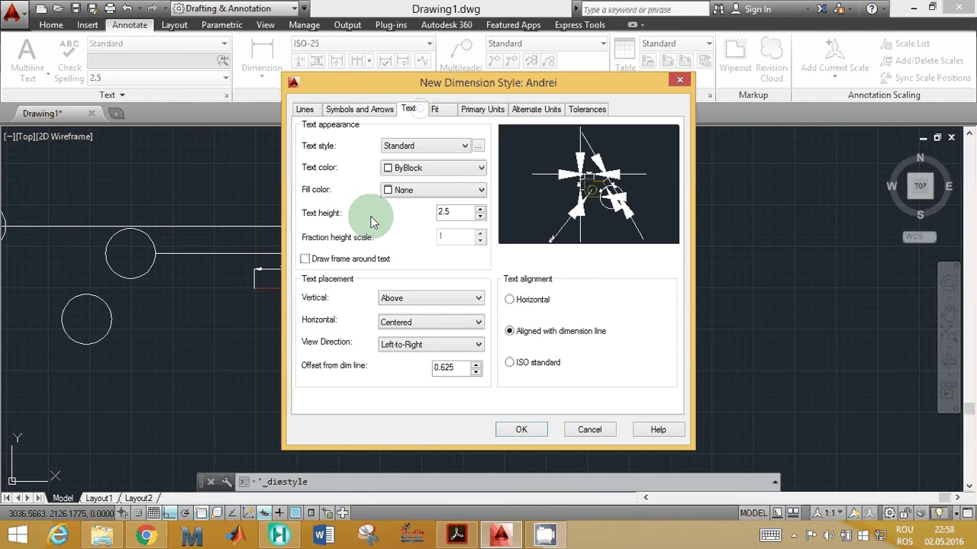
pyautogui.doubleClick(443, 213)
pyautogui.write('3')
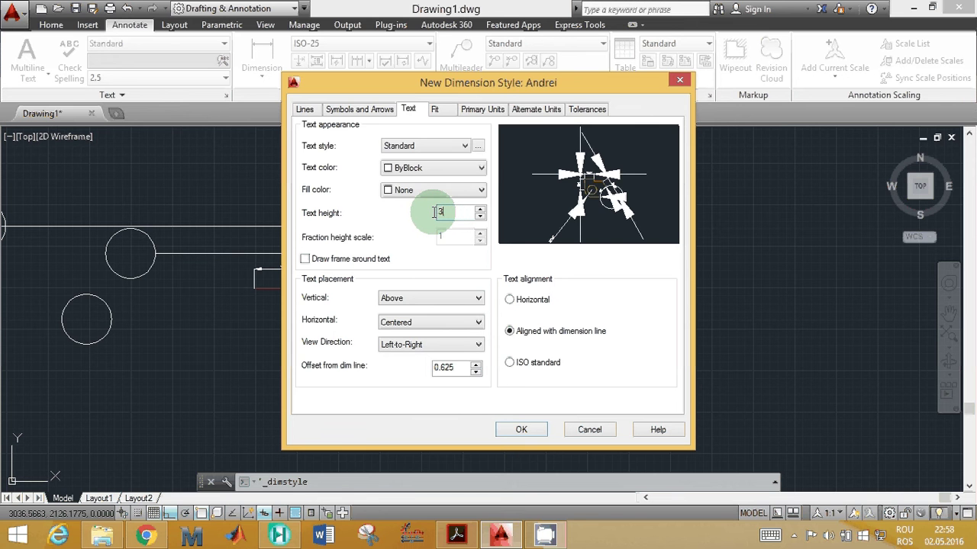
pyautogui.write('0')
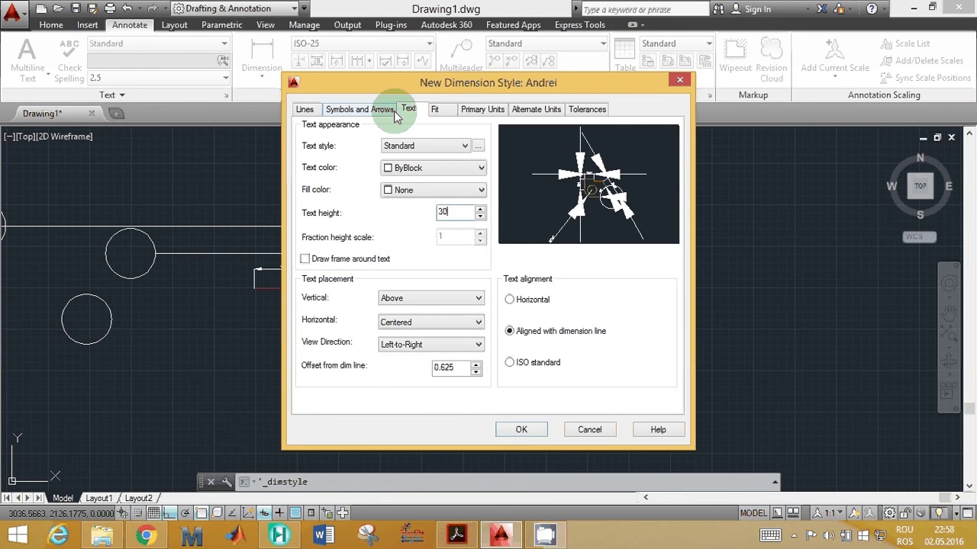
pyautogui.click(483, 109)
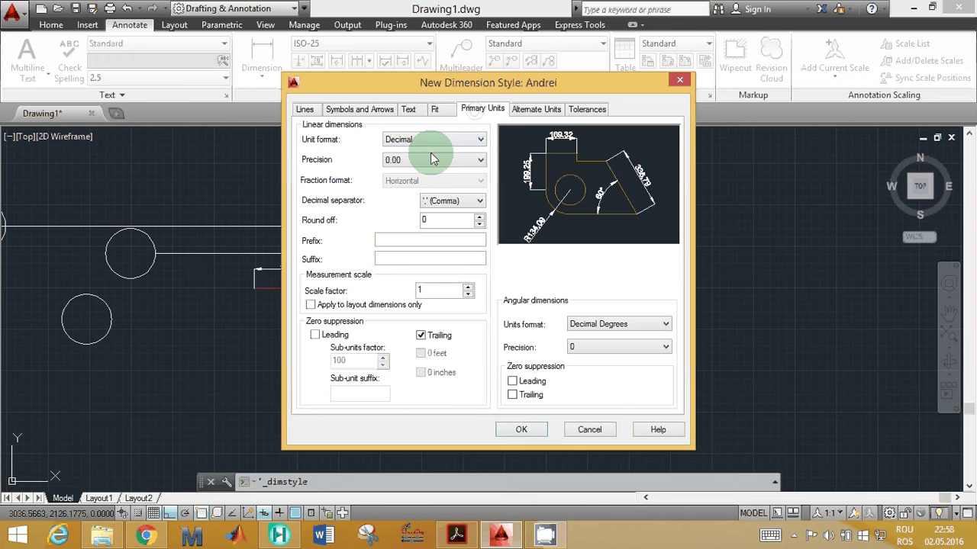
pyautogui.click(435, 176)
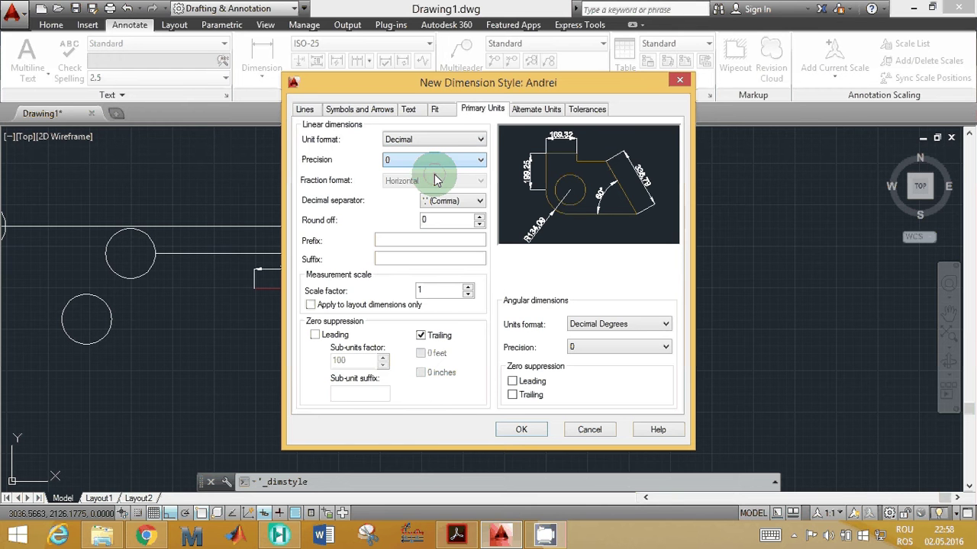
pyautogui.click(444, 122)
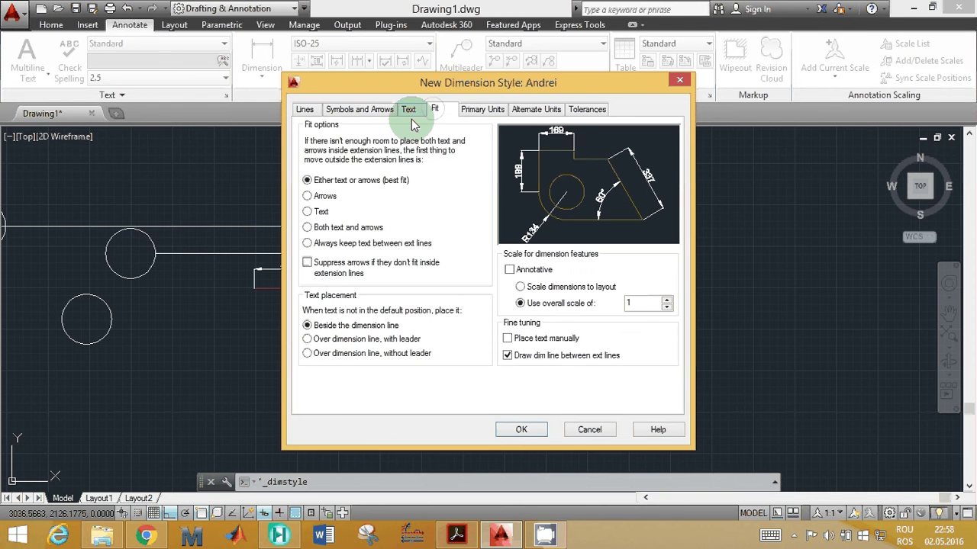
pyautogui.click(410, 114)
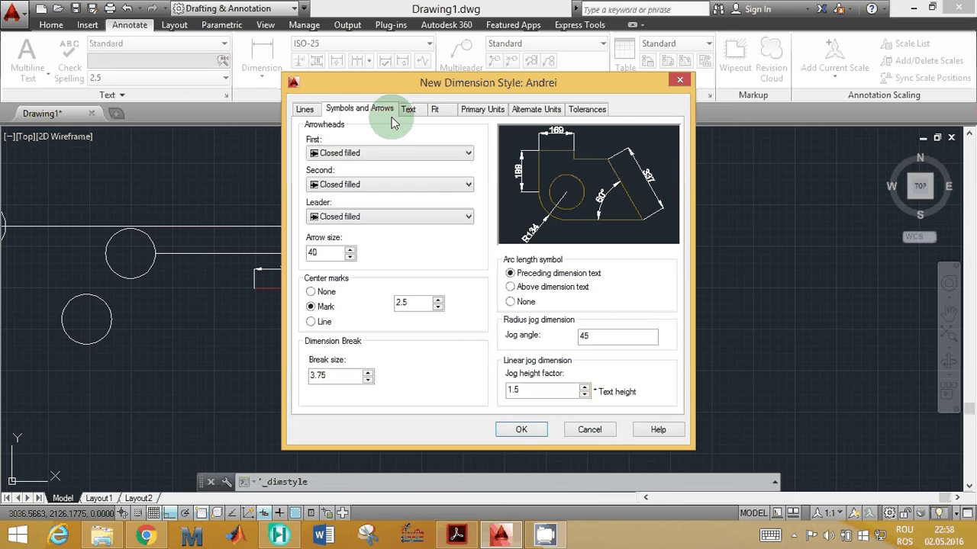
pyautogui.click(309, 111)
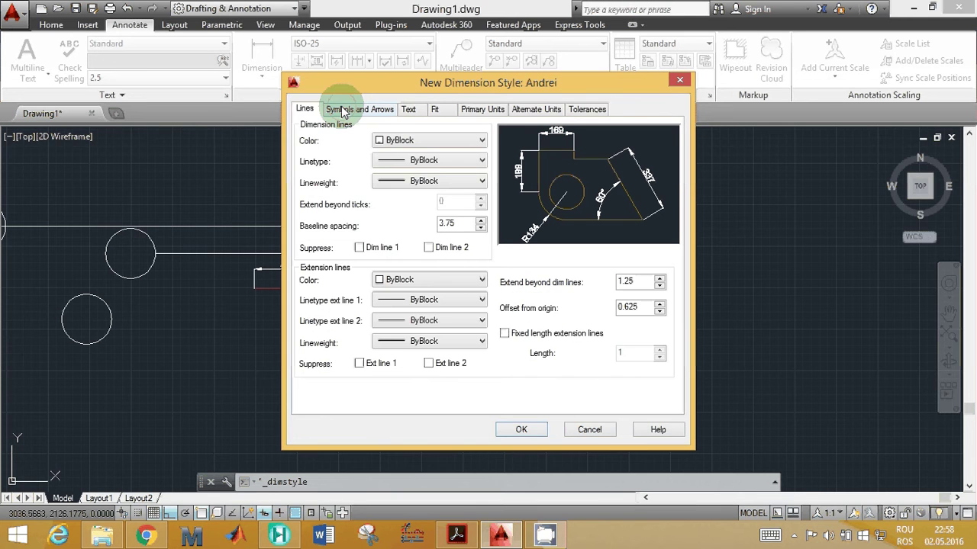
pyautogui.click(522, 431)
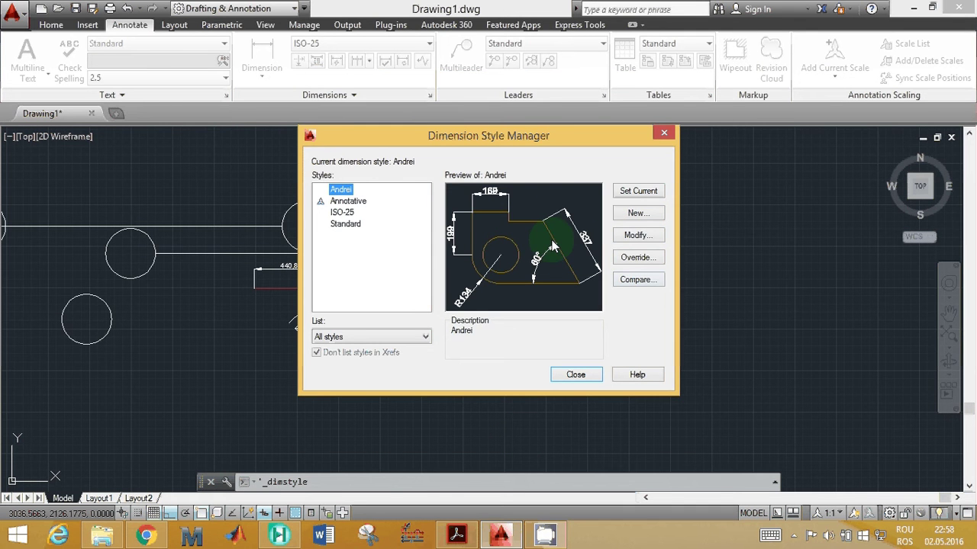
# Make the new dimension style the current one
pyautogui.click(619, 193)
pyautogui.click(582, 377)
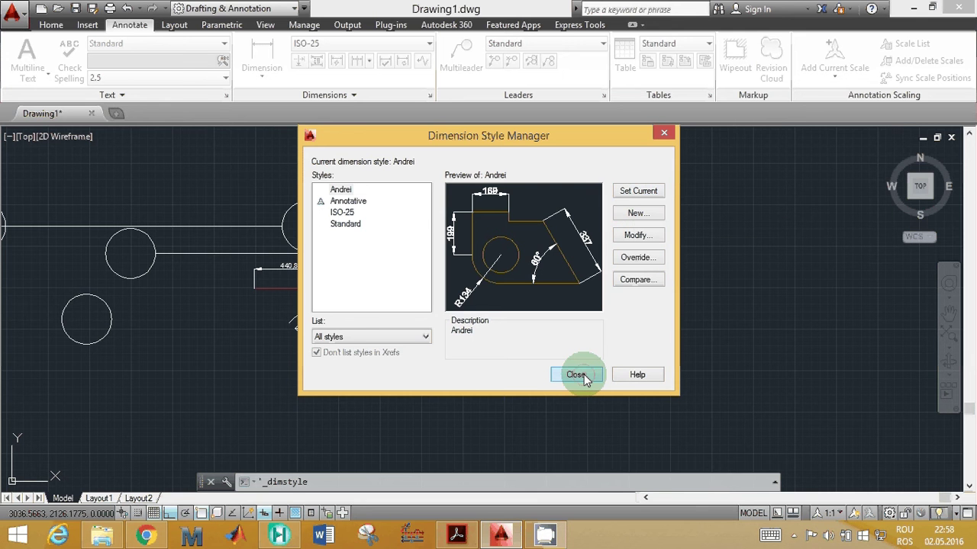
pyautogui.click(581, 377)
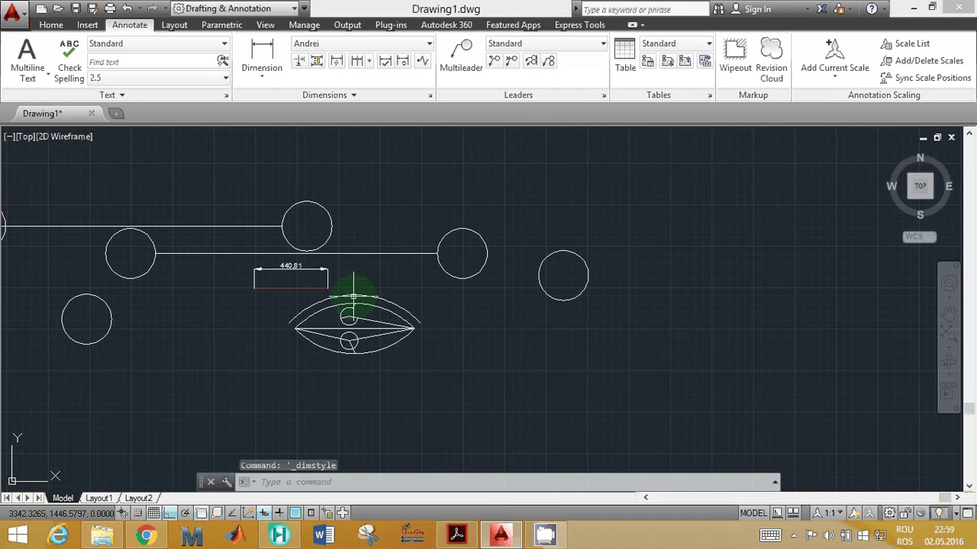
pyautogui.scroll(-3, 353, 296)
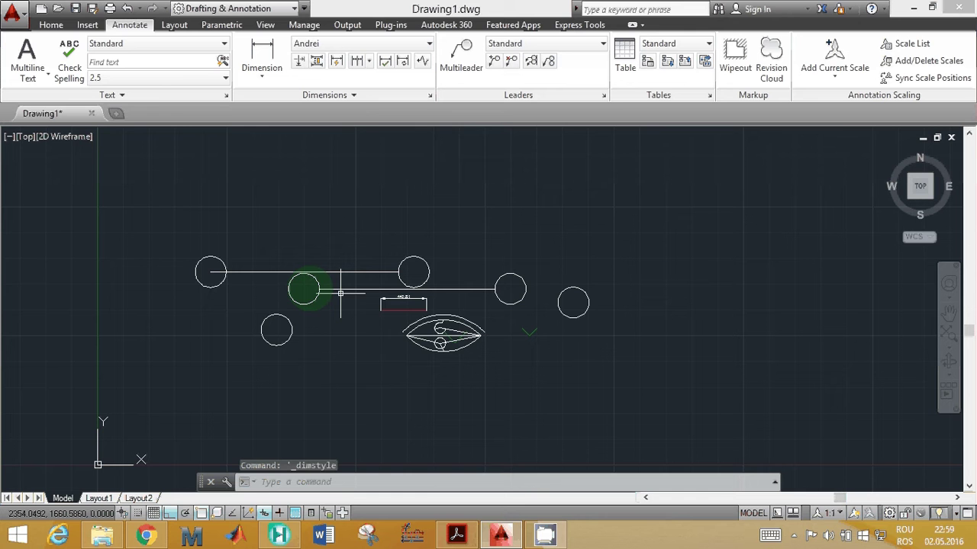
pyautogui.scroll(2, 304, 288)
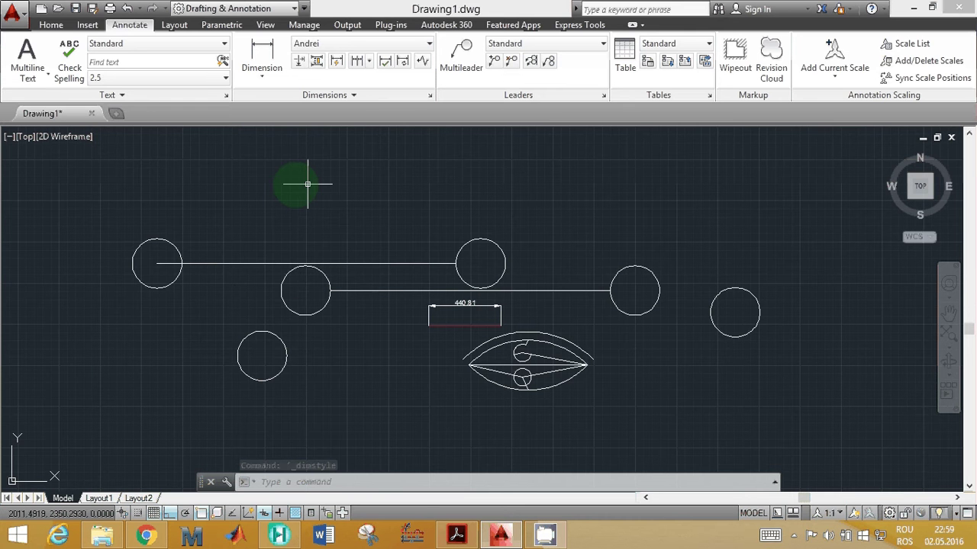
# Dimension the long top line with a linear dimension reading 1276, placed above it
pyautogui.click(50, 25)
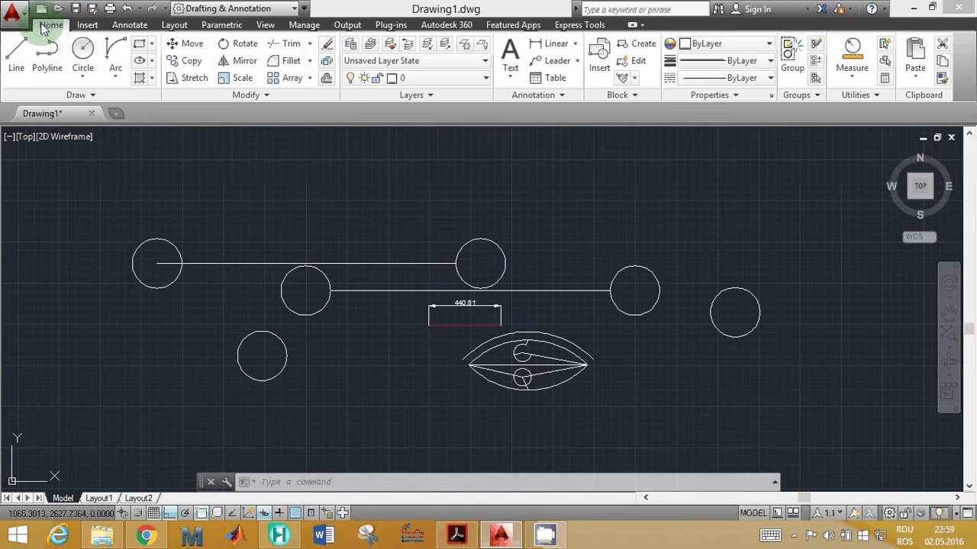
pyautogui.click(16, 52)
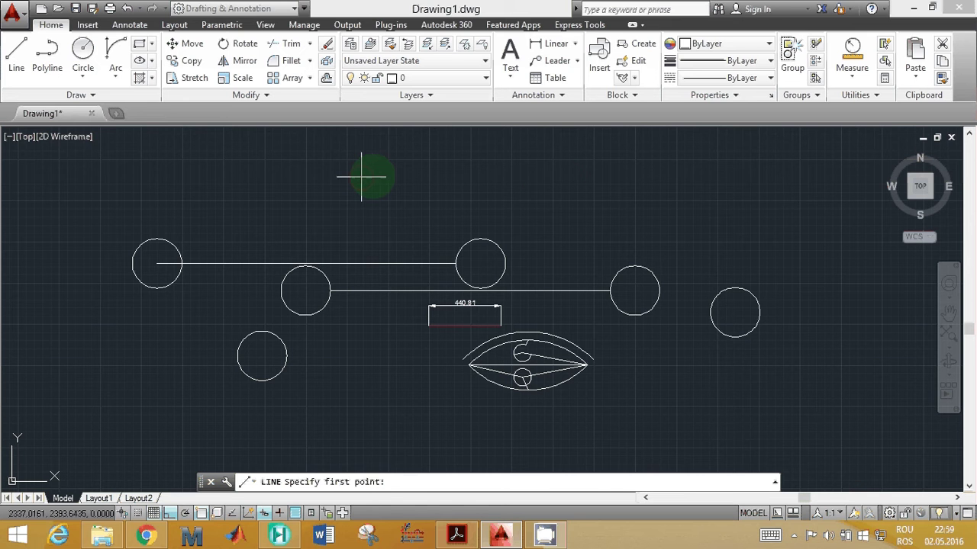
pyautogui.click(362, 177)
pyautogui.click(551, 44)
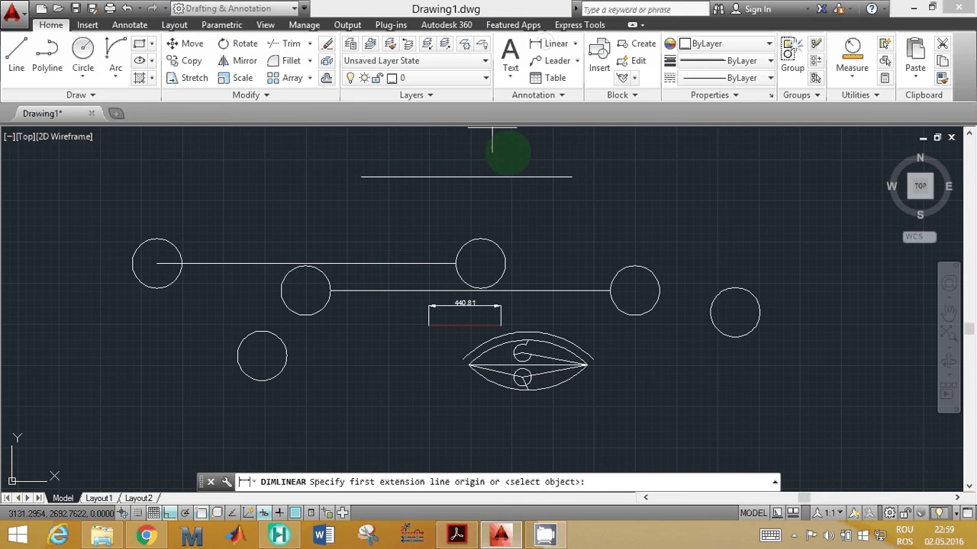
pyautogui.click(362, 176)
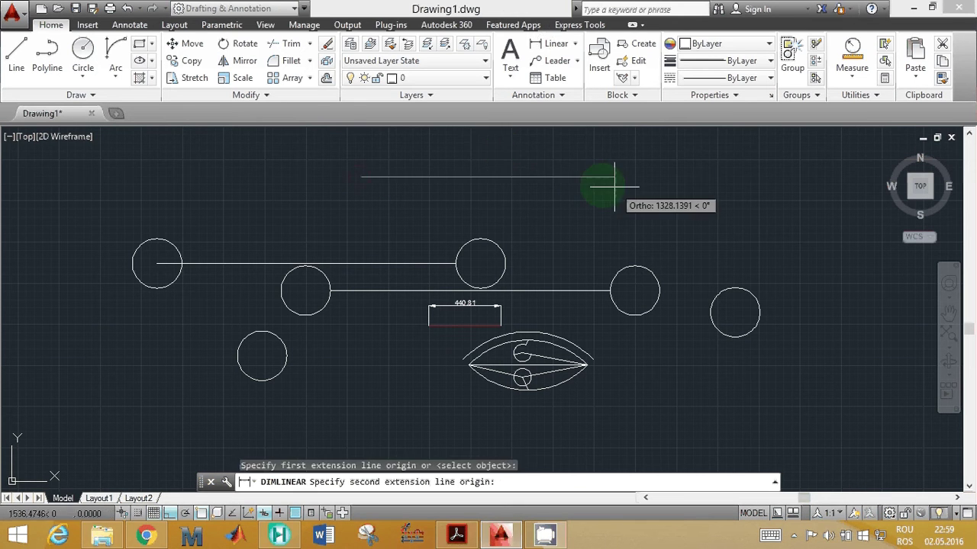
pyautogui.click(605, 178)
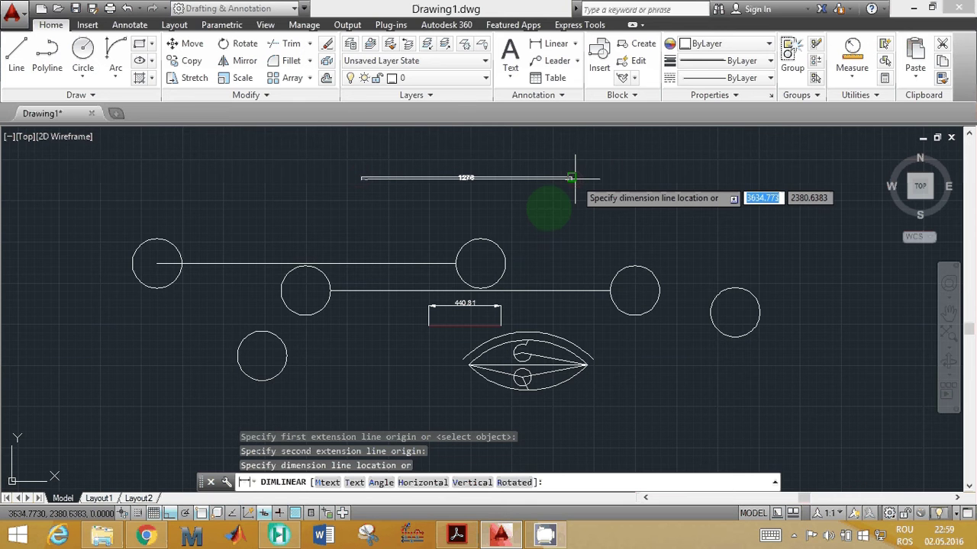
pyautogui.click(474, 218)
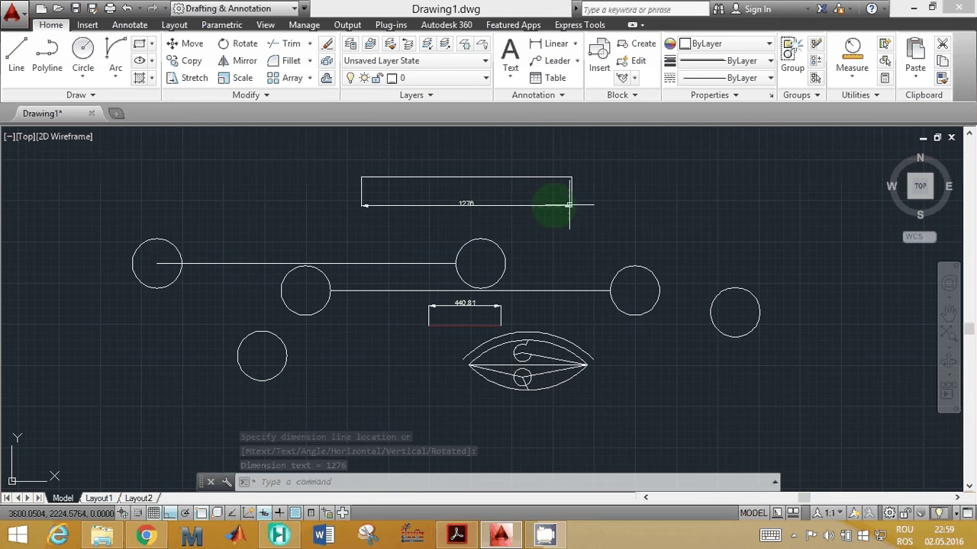
pyautogui.scroll(2, 568, 204)
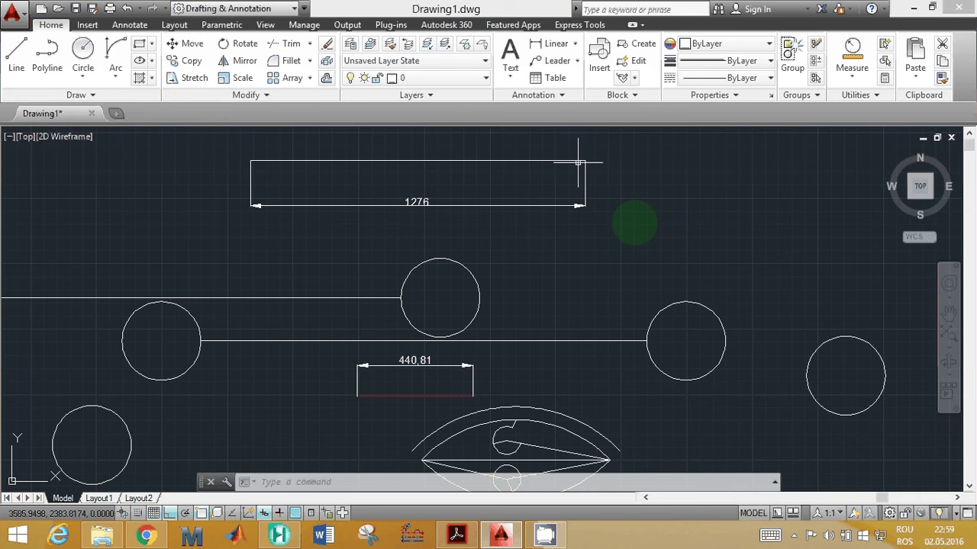
# Add a Ø300 diameter dimension inside the circle at the middle line's right end
pyautogui.click(575, 46)
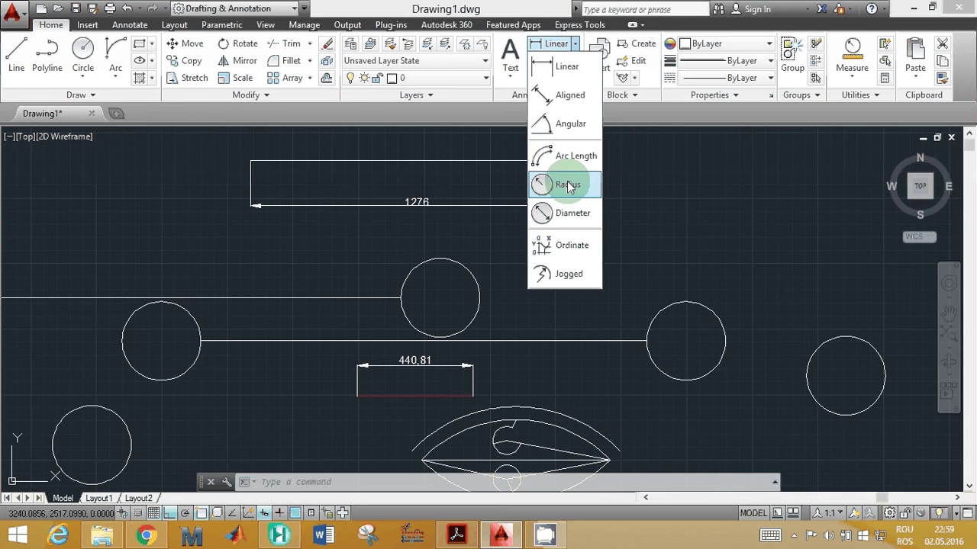
pyautogui.click(569, 187)
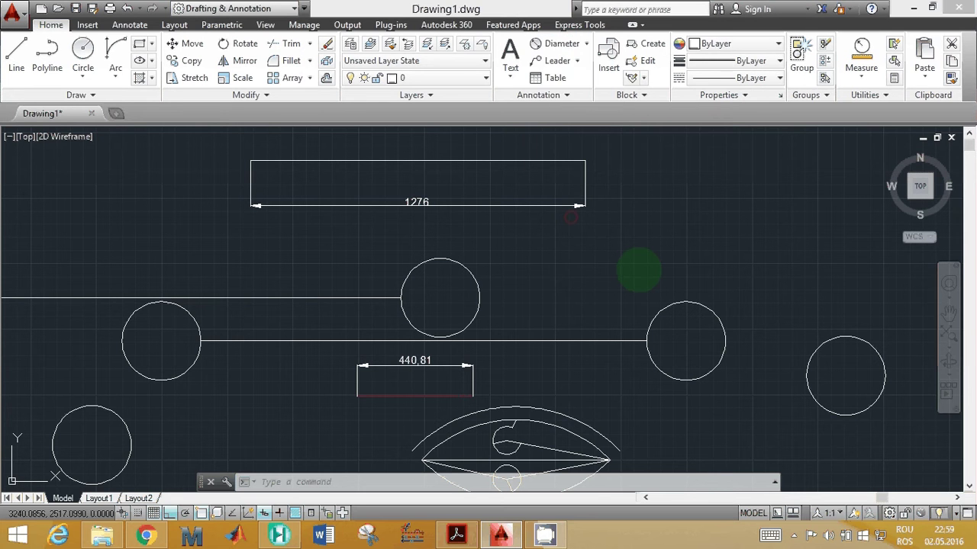
pyautogui.click(720, 326)
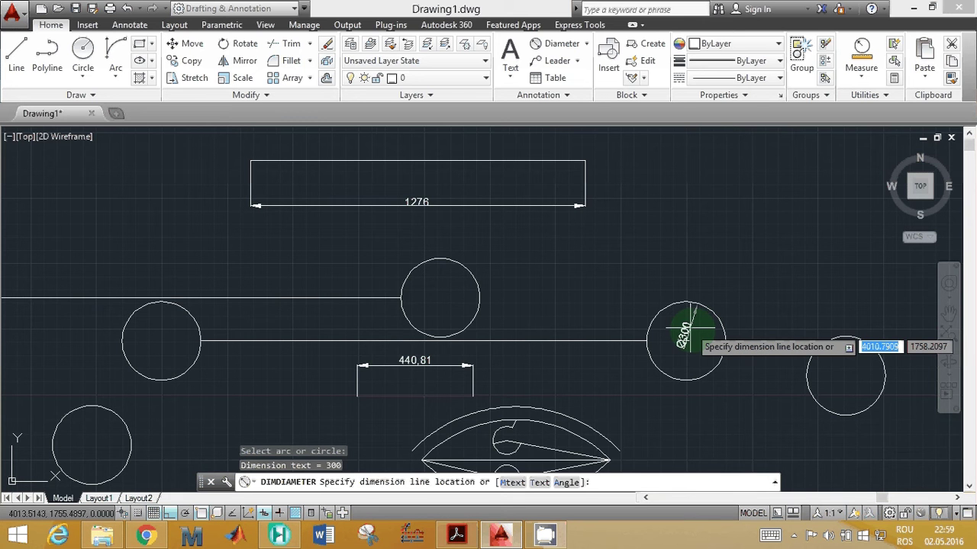
pyautogui.scroll(4, 691, 329)
pyautogui.click(682, 347)
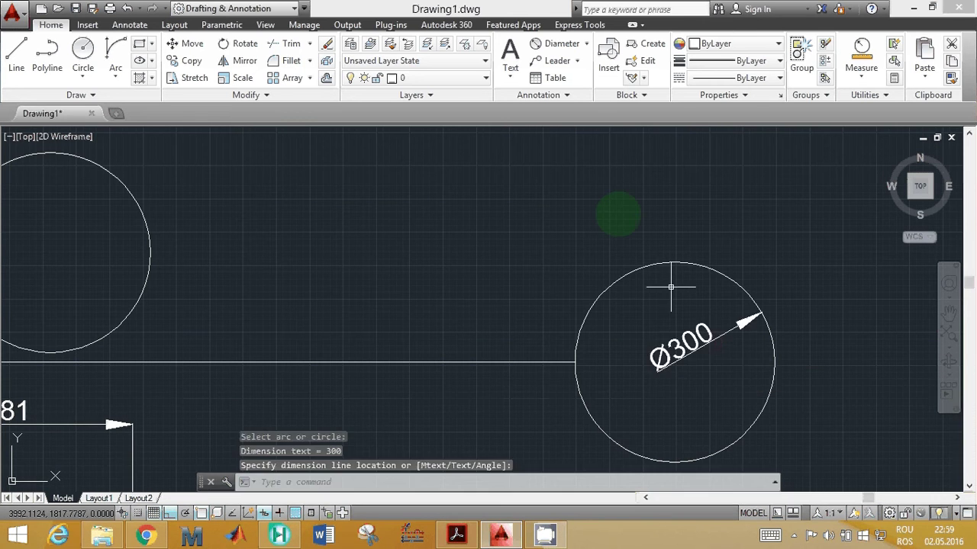
# Add a second Ø300 diameter dimension to the same circle, placed outside it
pyautogui.click(586, 43)
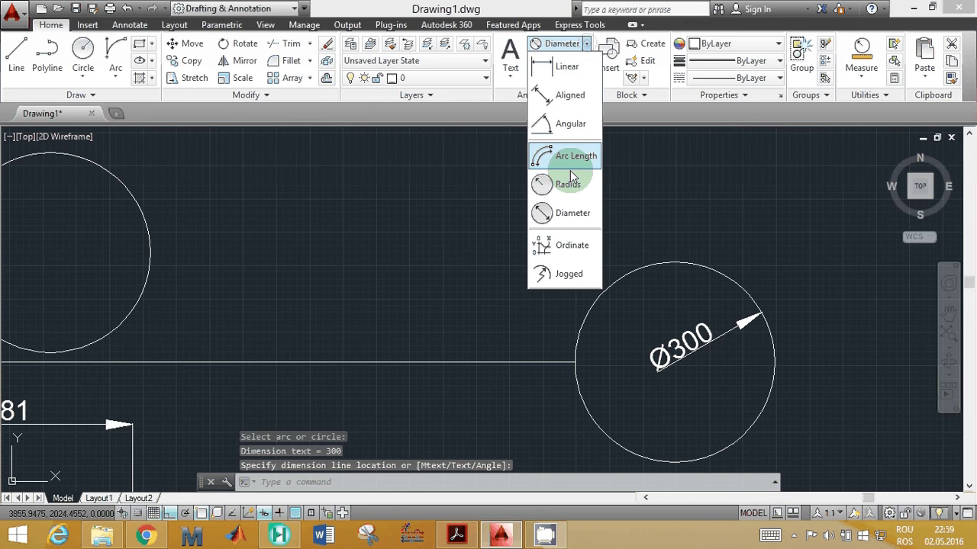
pyautogui.click(572, 213)
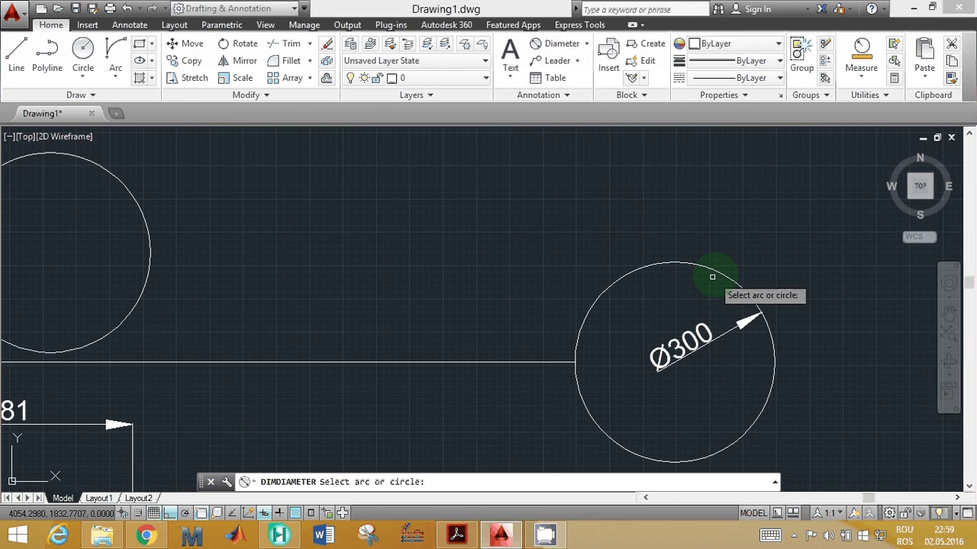
pyautogui.click(712, 277)
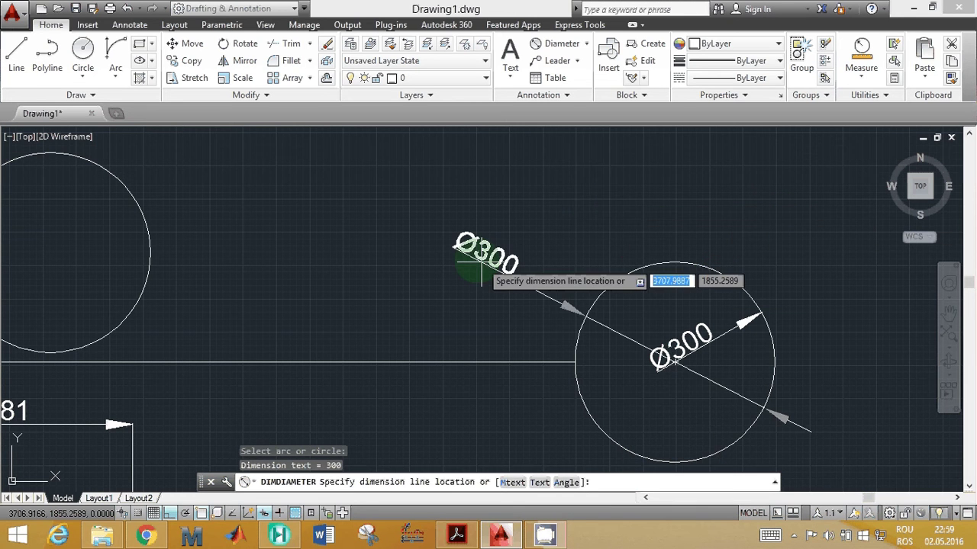
pyautogui.click(441, 257)
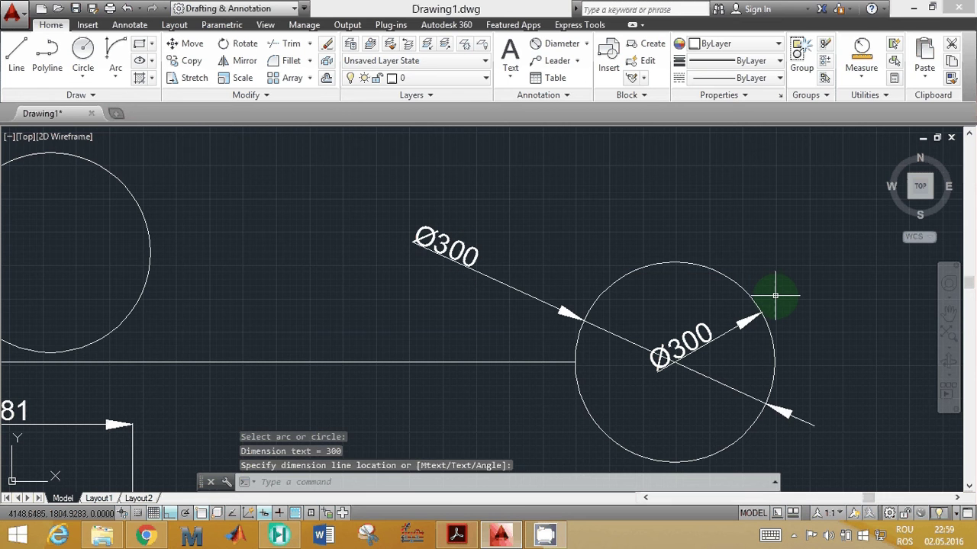
# Delete the outer duplicate Ø300 dimension, keeping the one inside the circle
pyautogui.click(775, 296)
pyautogui.click(707, 339)
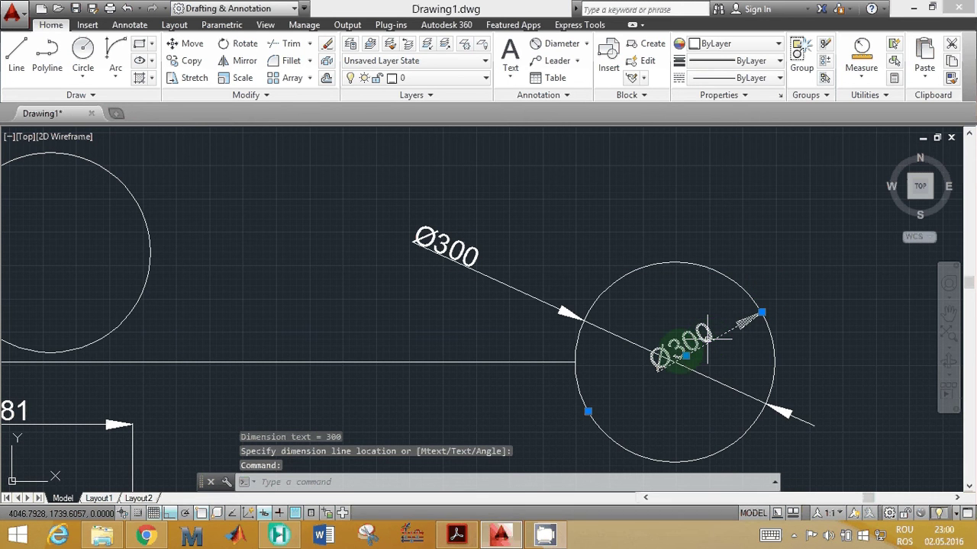
pyautogui.click(488, 275)
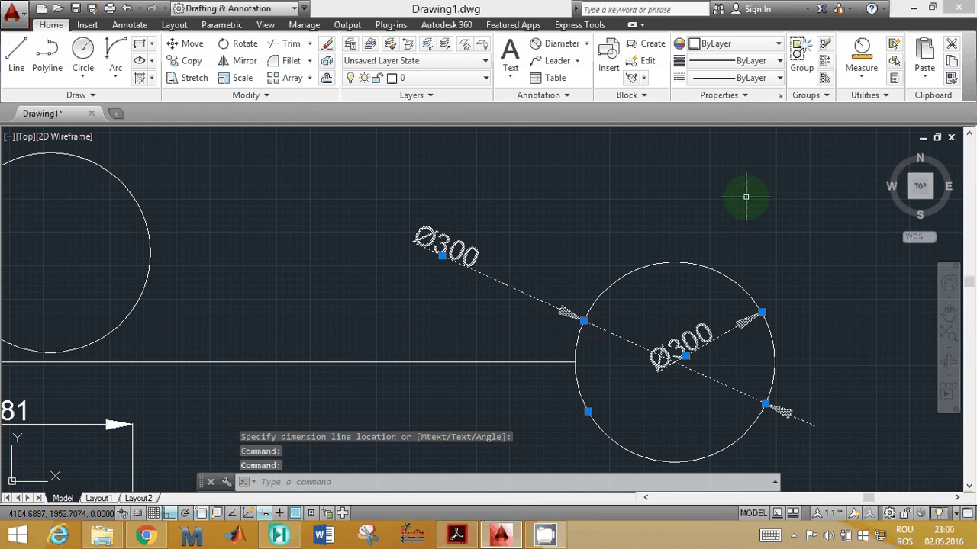
pyautogui.click(746, 197)
pyautogui.press('Escape')
pyautogui.press('Escape')
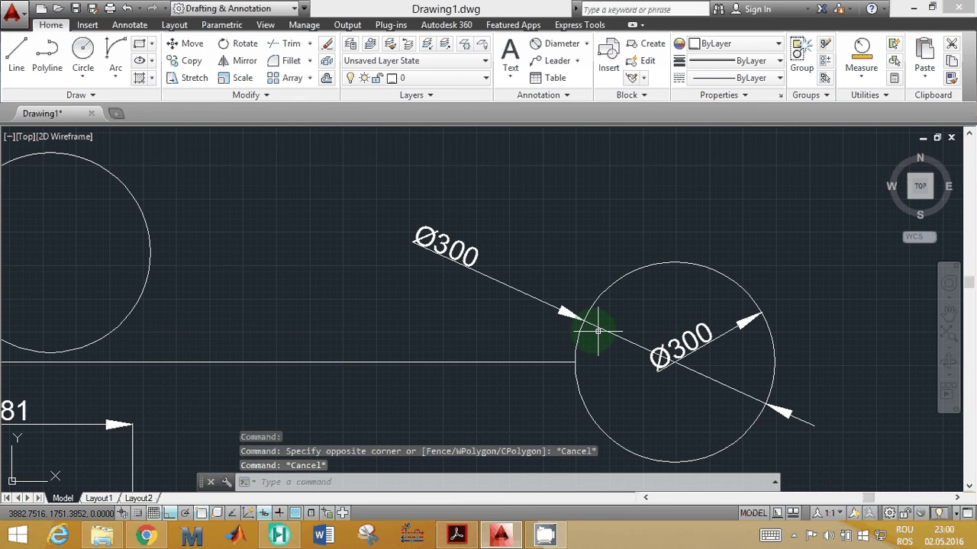
pyautogui.click(593, 324)
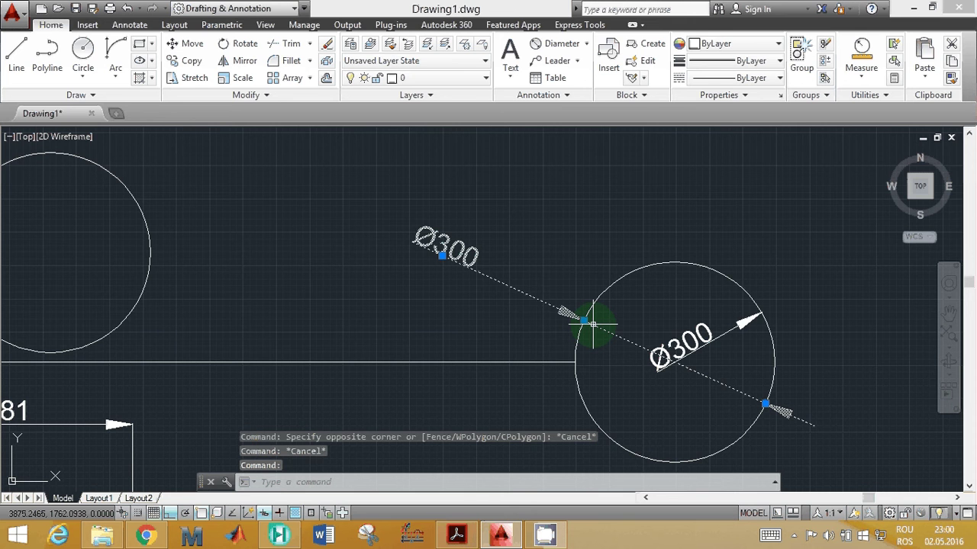
pyautogui.press('Delete')
pyautogui.scroll(-4, 778, 271)
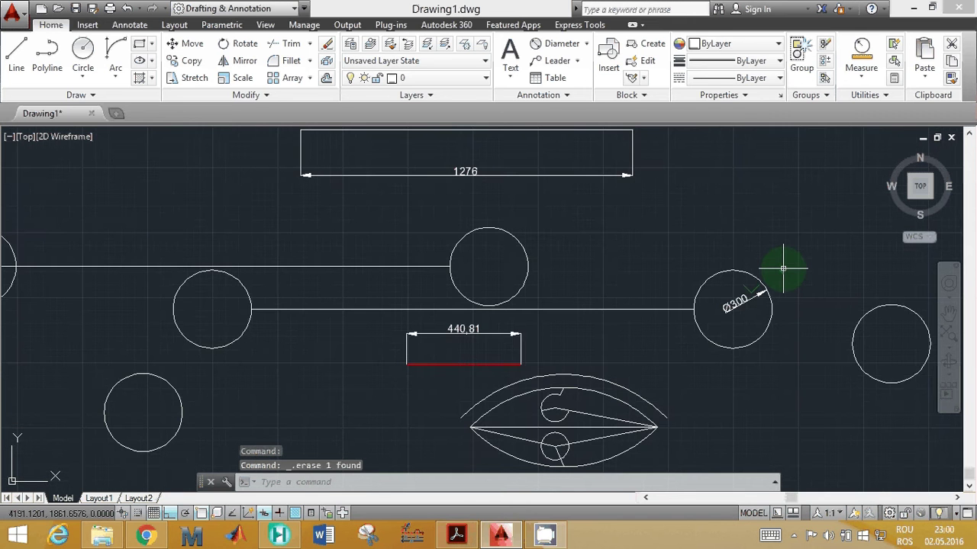
pyautogui.scroll(-2, 665, 284)
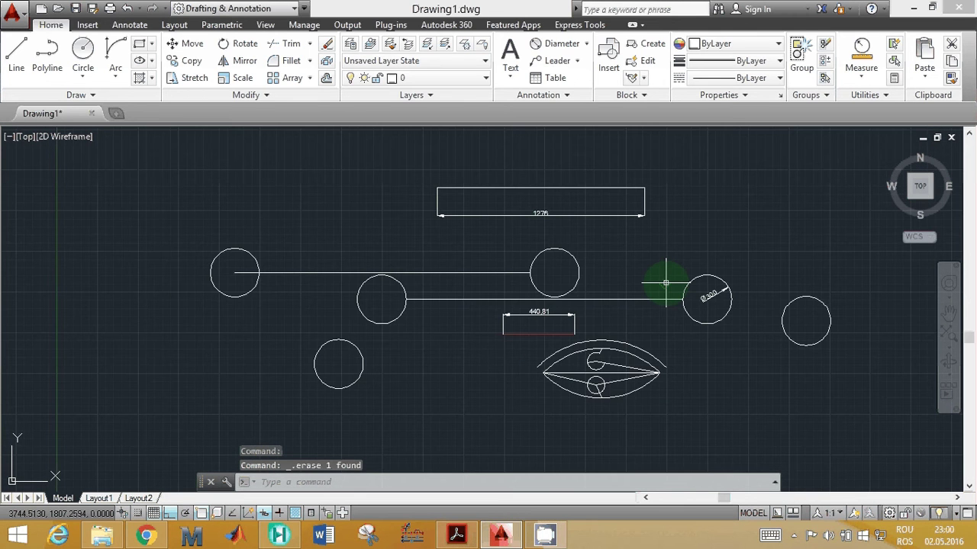
pyautogui.scroll(-2, 666, 283)
pyautogui.scroll(2, 653, 370)
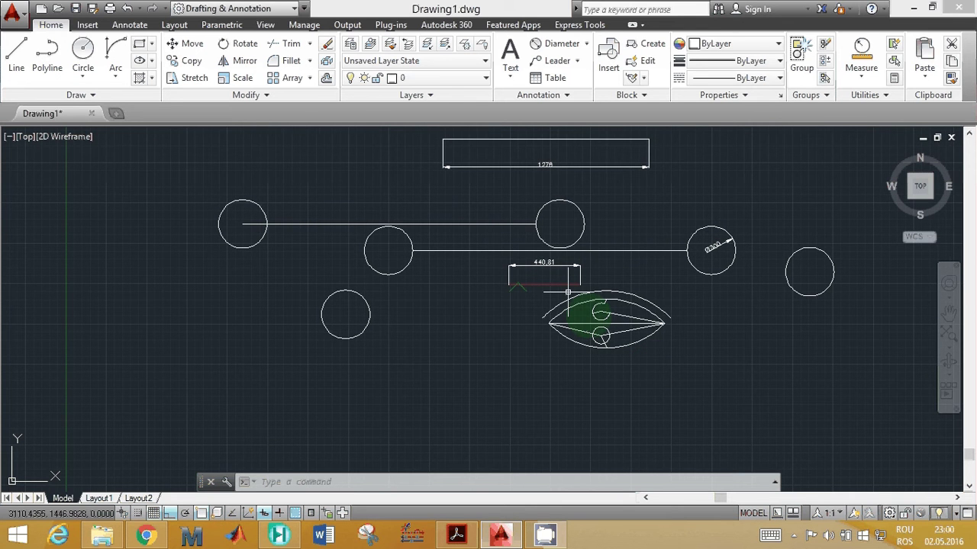
# Draw a horizontal line and a vertical line crossing it, left of the existing drawing
pyautogui.scroll(-4, 610, 311)
pyautogui.click(20, 55)
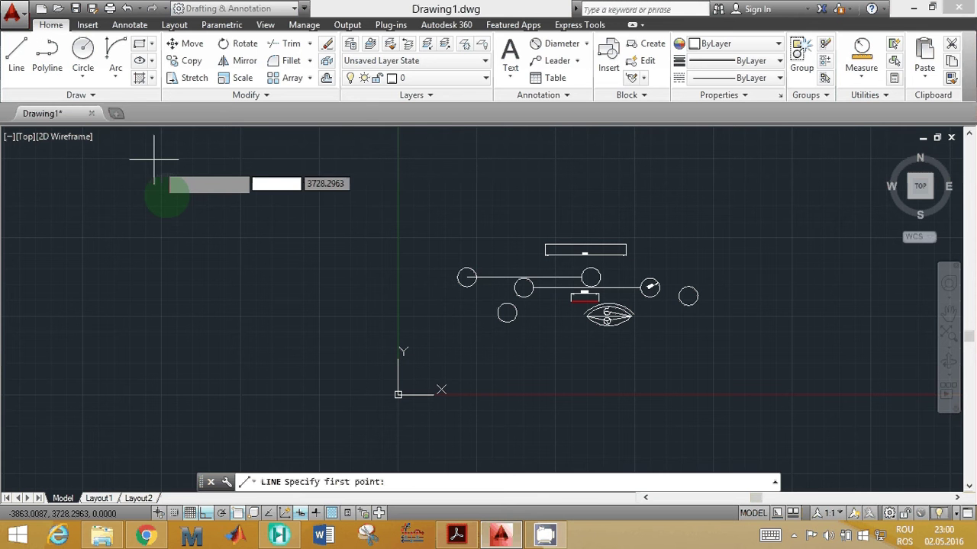
pyautogui.click(109, 257)
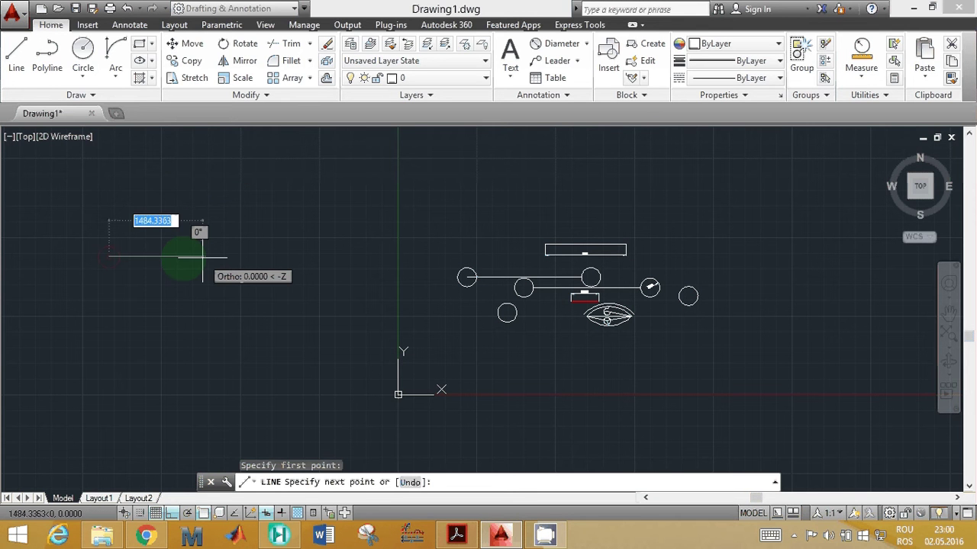
pyautogui.click(292, 256)
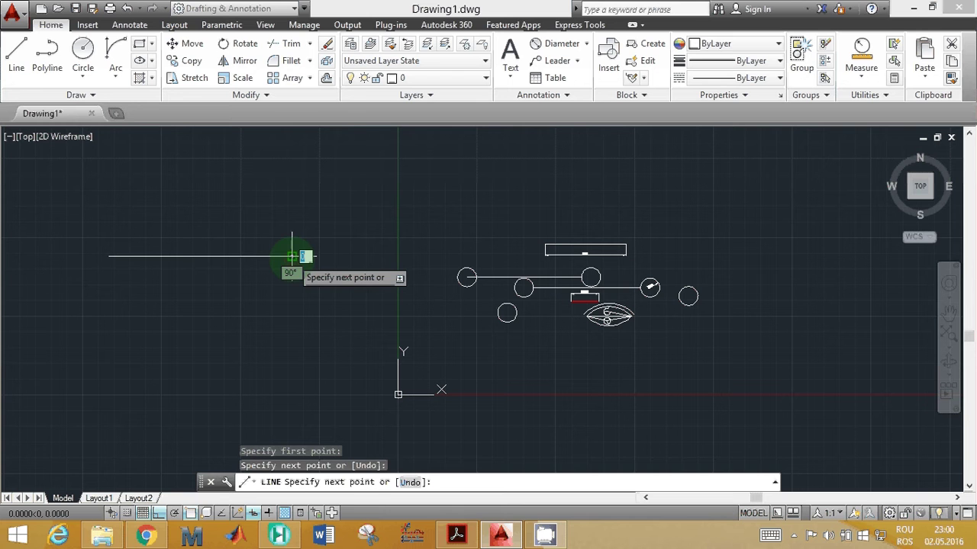
pyautogui.press('Escape')
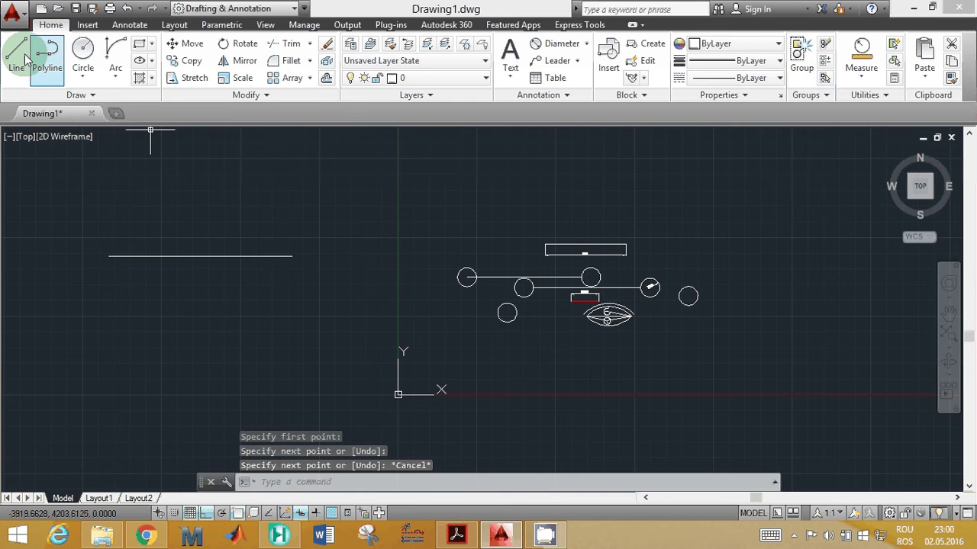
pyautogui.click(27, 59)
pyautogui.click(221, 294)
pyautogui.click(194, 190)
pyautogui.press('Escape')
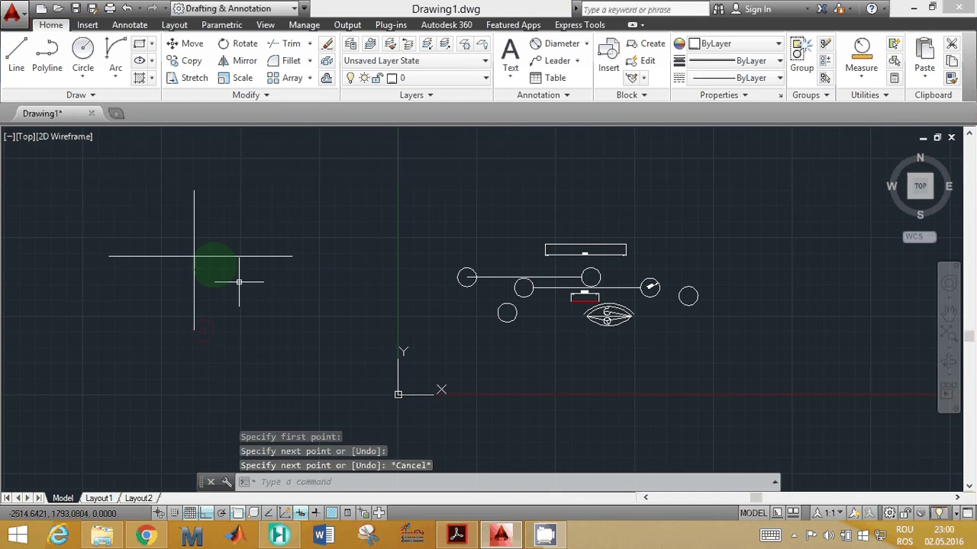
# Start a new line at the cross's intersection with Ortho turned off
pyautogui.click(23, 61)
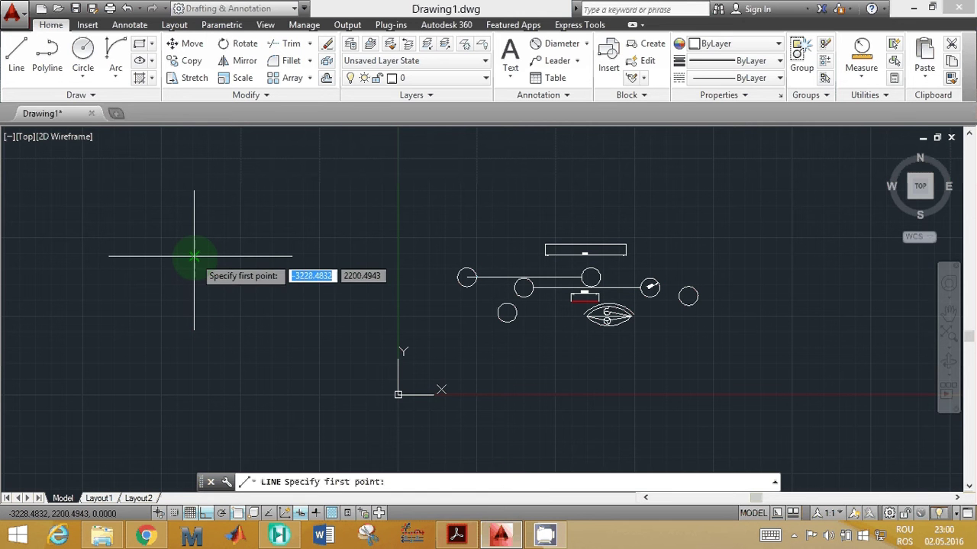
pyautogui.click(194, 256)
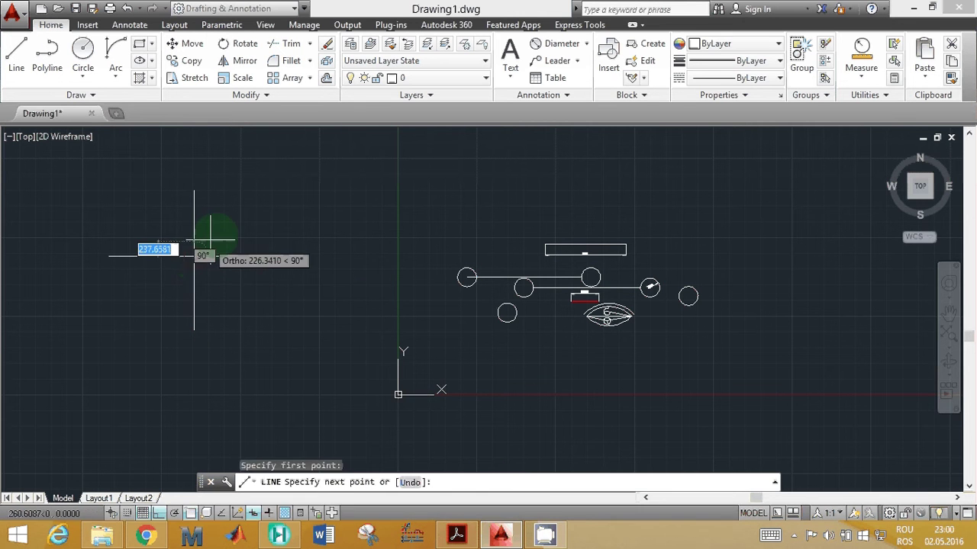
pyautogui.click(158, 514)
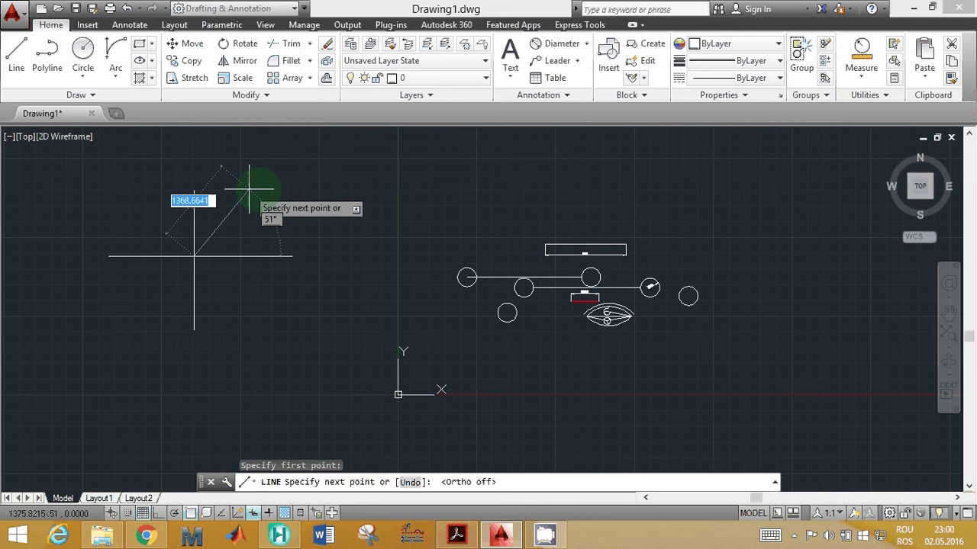
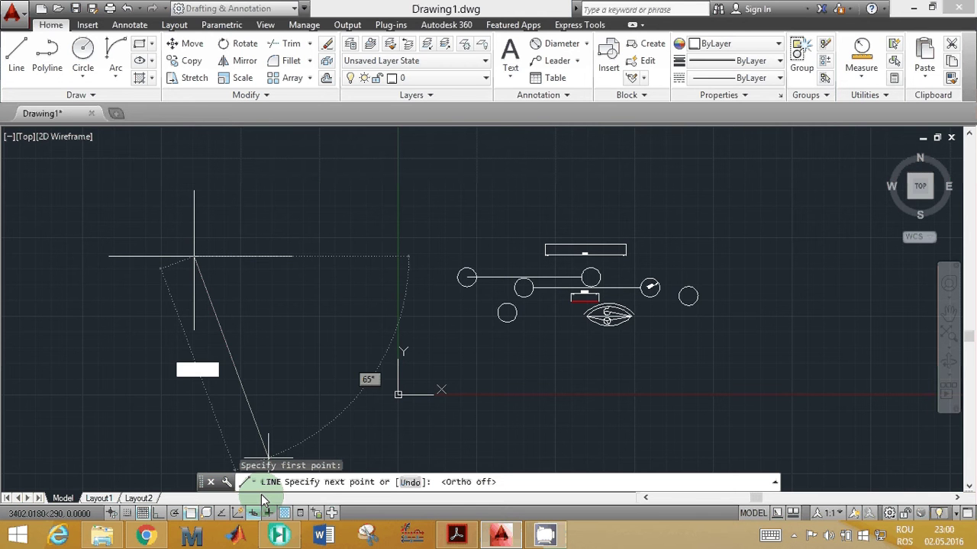
# Draw a trial 1000-unit diagonal line with dynamic input, then delete it
pyautogui.click(254, 517)
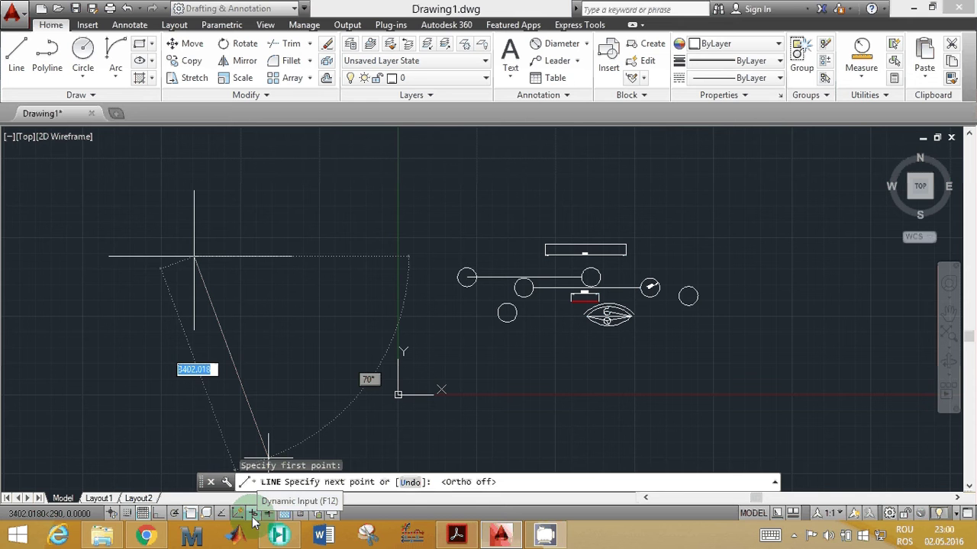
pyautogui.click(236, 162)
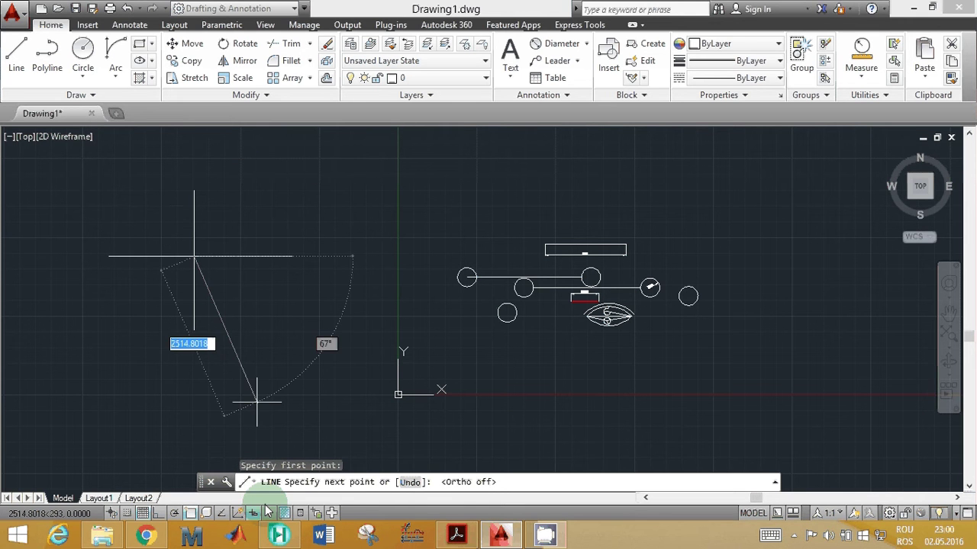
pyautogui.click(287, 206)
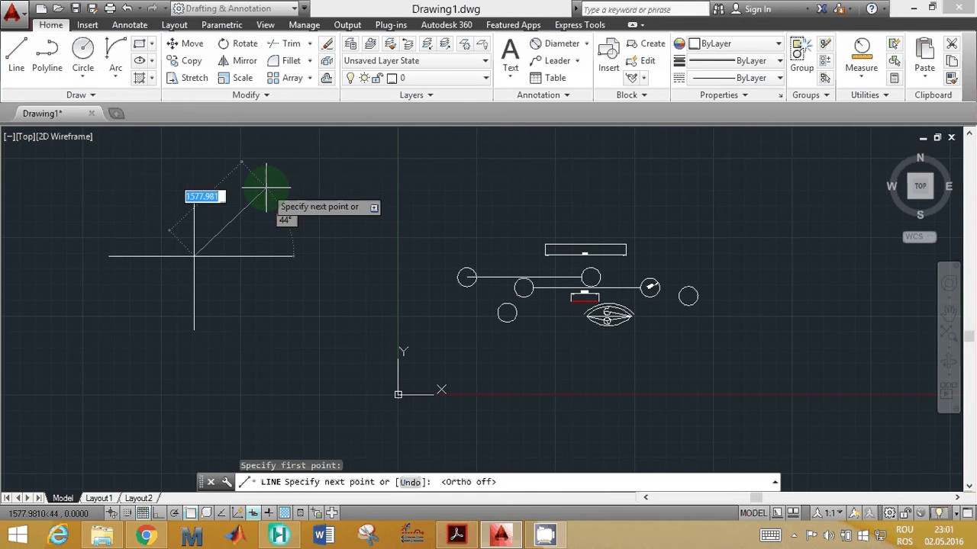
pyautogui.write('1000')
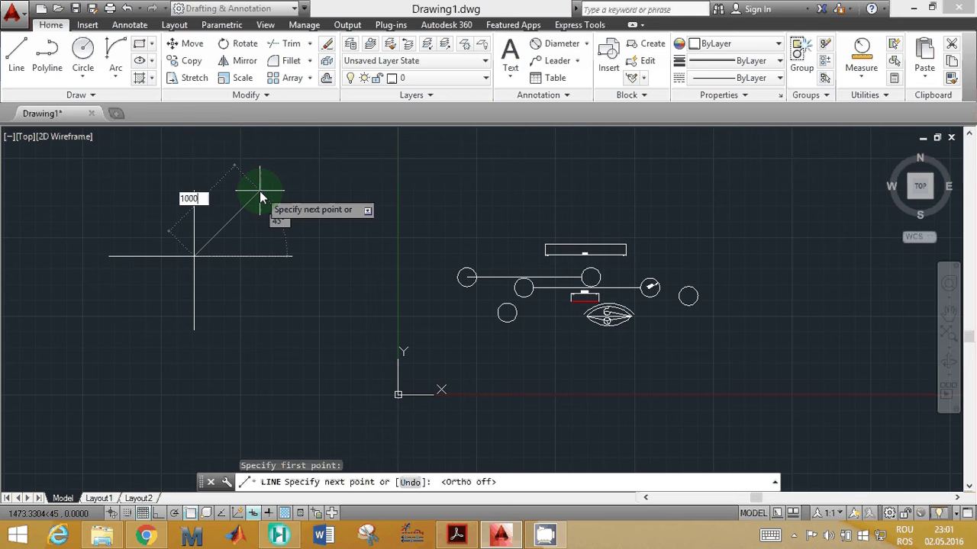
pyautogui.press('Return')
pyautogui.press('Escape')
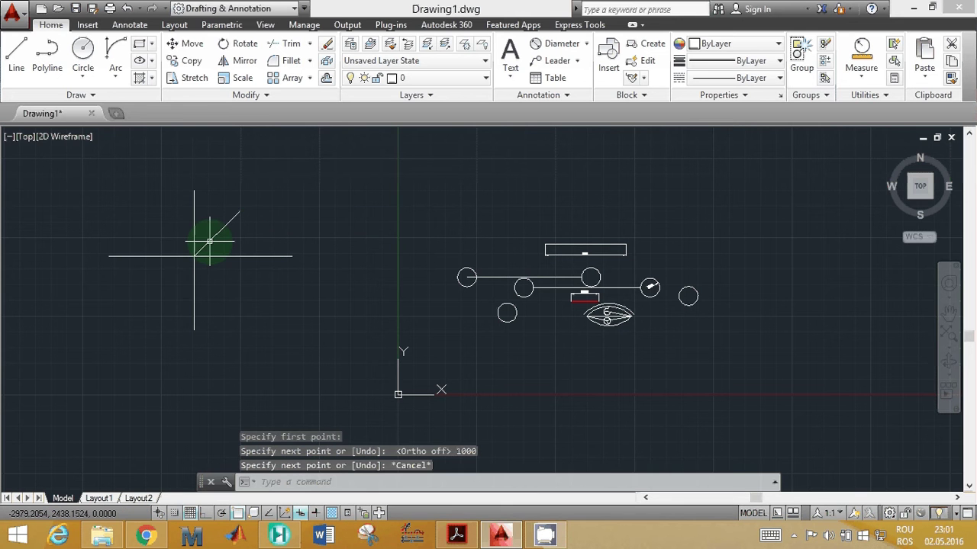
pyautogui.click(216, 234)
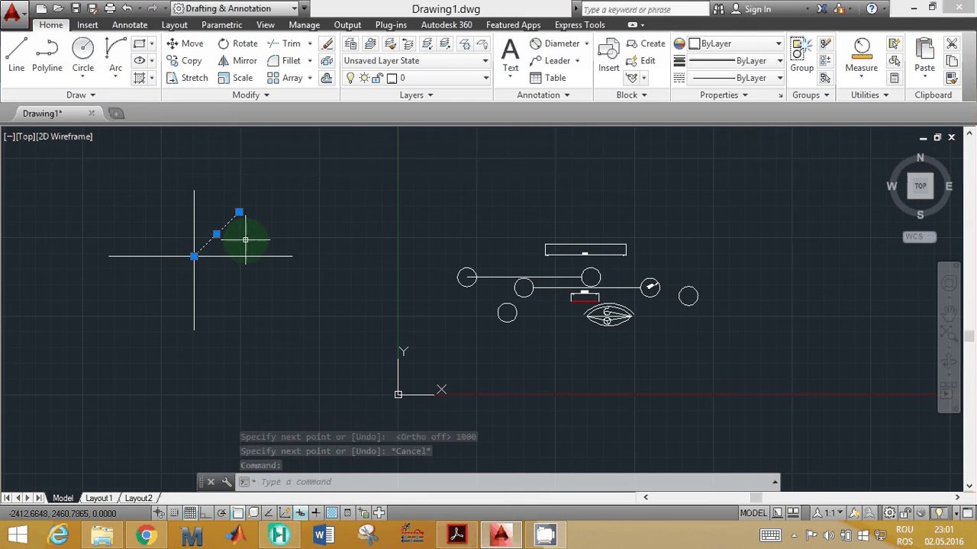
pyautogui.press('Delete')
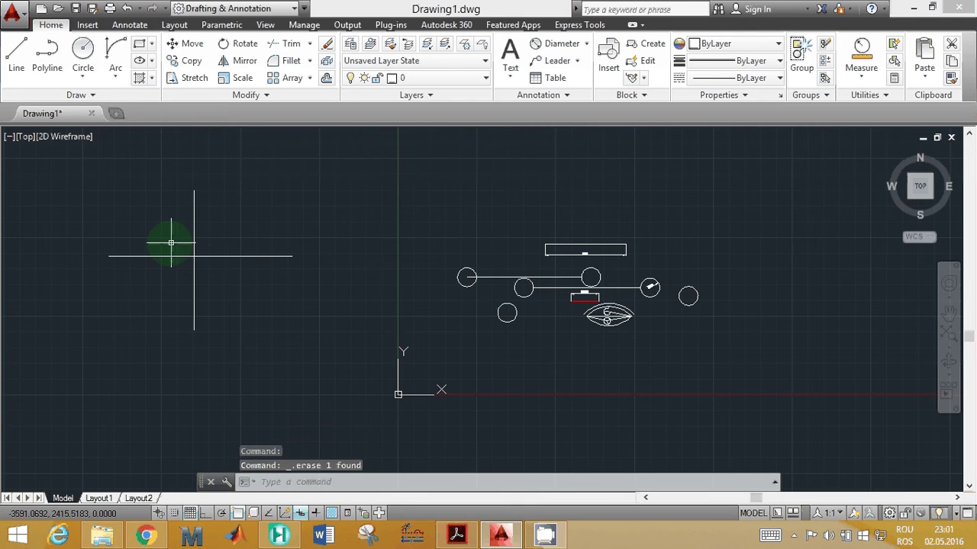
# Restart a line at the crossing point, switch the keyboard layout to UK, then cancel
pyautogui.press('l')
pyautogui.press('space')
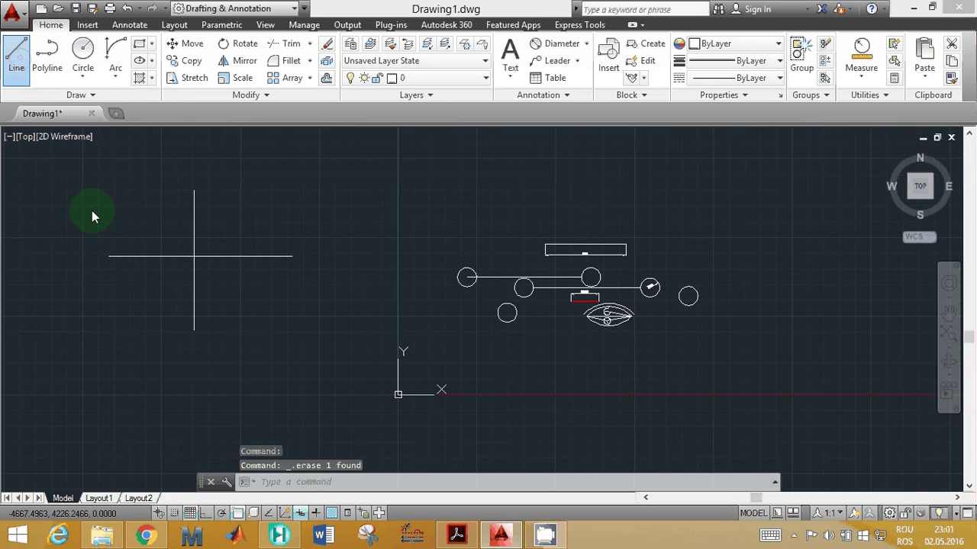
pyautogui.click(194, 256)
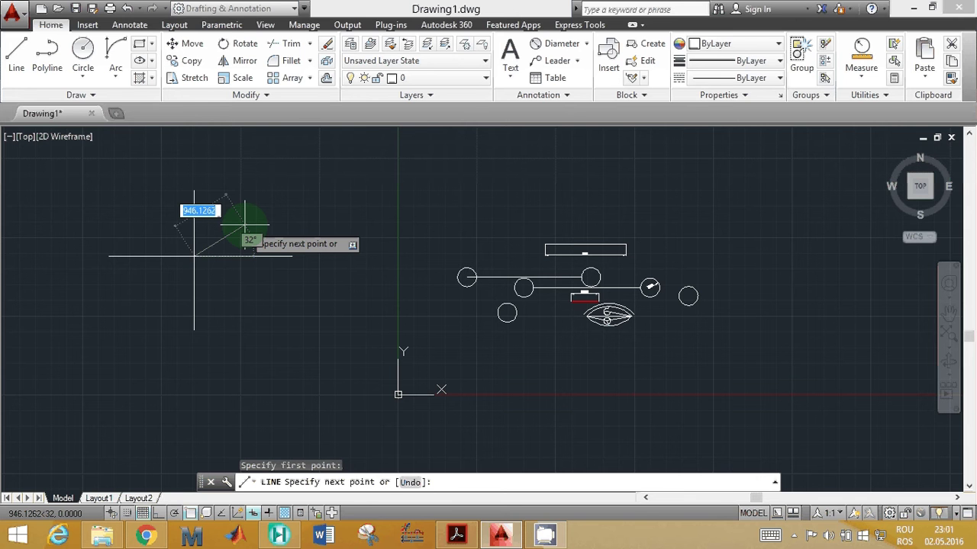
pyautogui.press('F8')
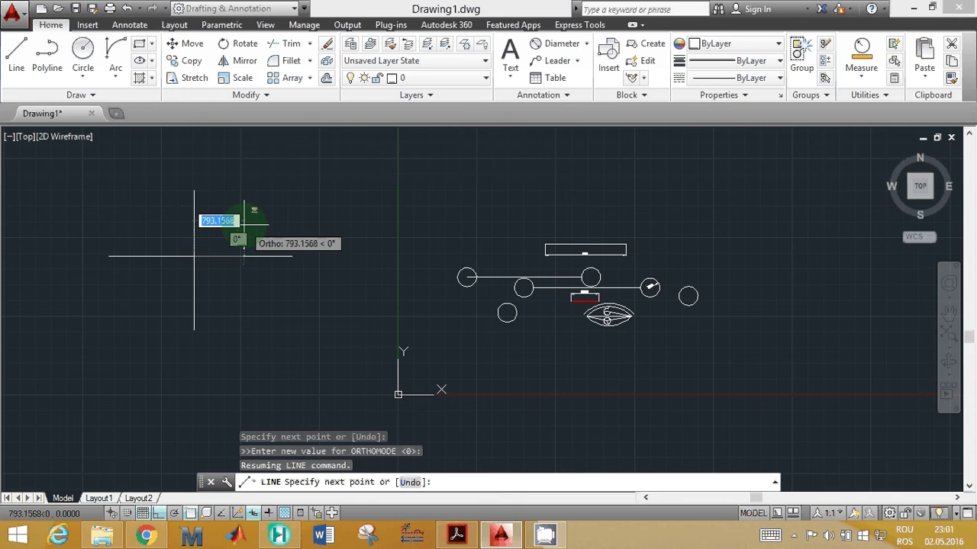
pyautogui.press('shift')
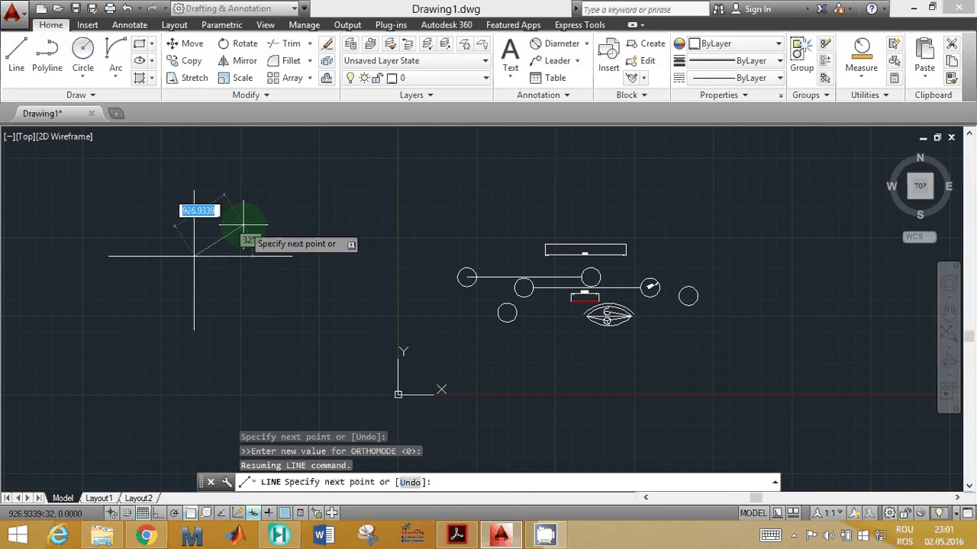
pyautogui.write('3')
pyautogui.press('BackSpace')
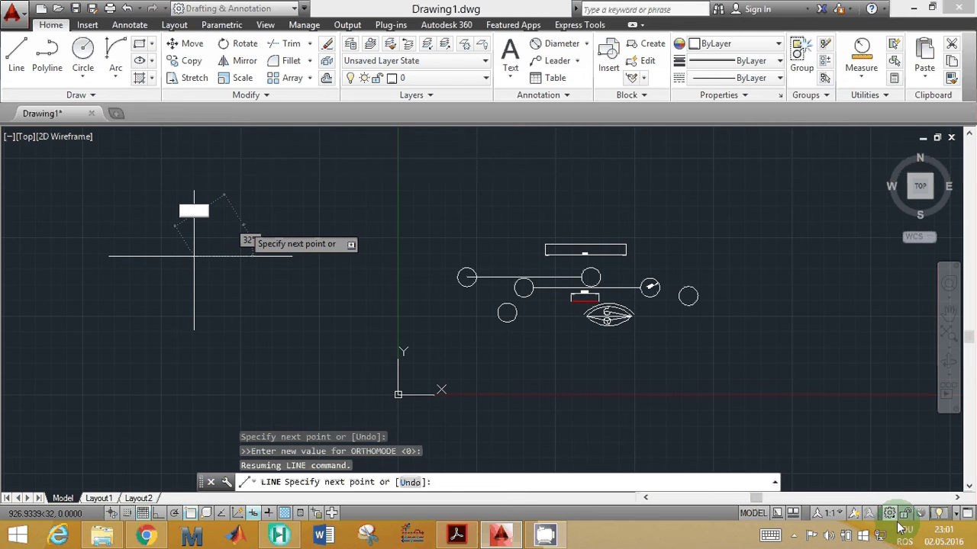
pyautogui.hotkey('alt', 'shift')
pyautogui.press('Escape')
pyautogui.click(200, 237)
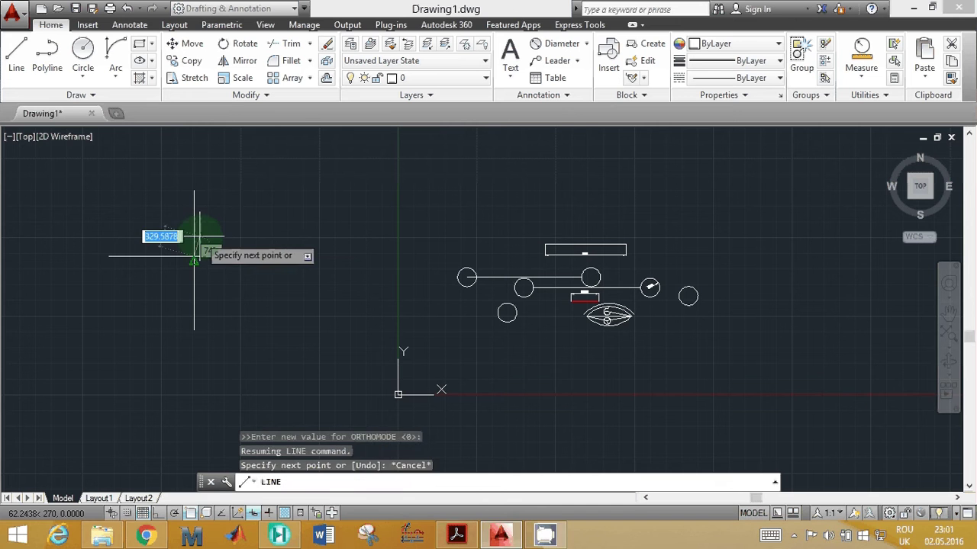
pyautogui.press('Escape')
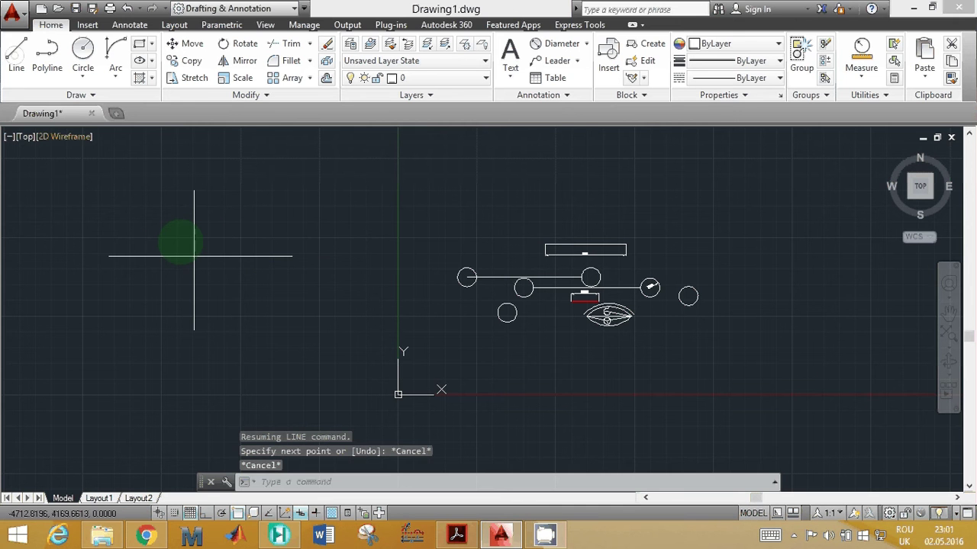
pyautogui.press('Return')
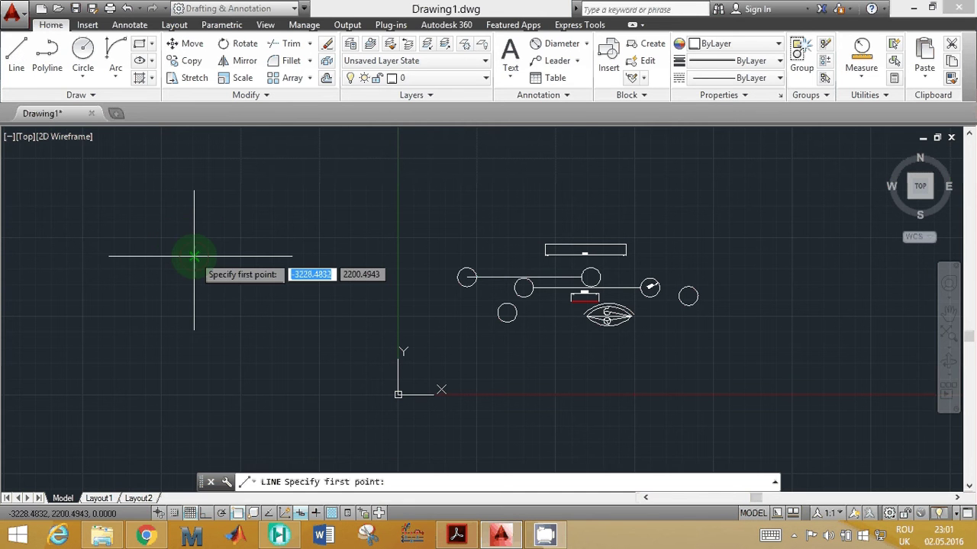
pyautogui.click(194, 256)
pyautogui.write('@')
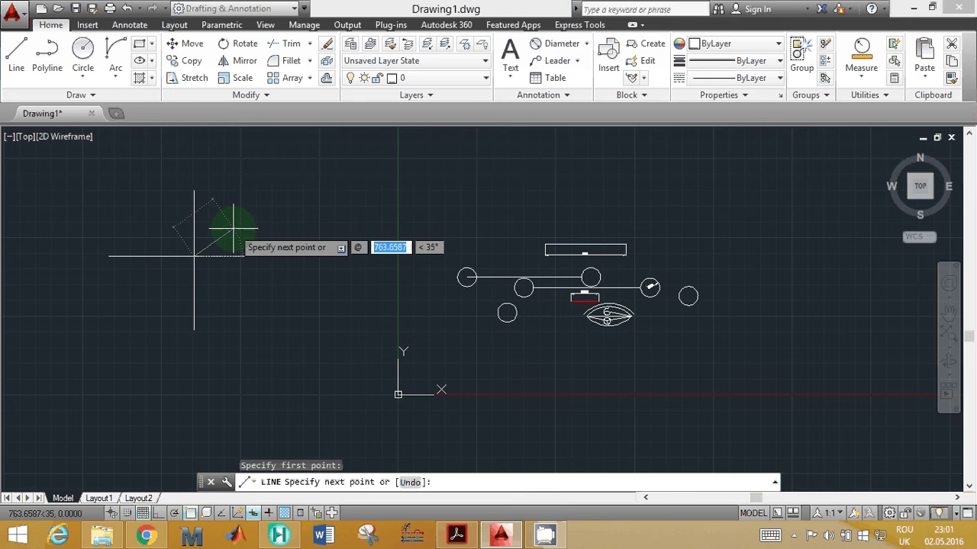
pyautogui.write('100')
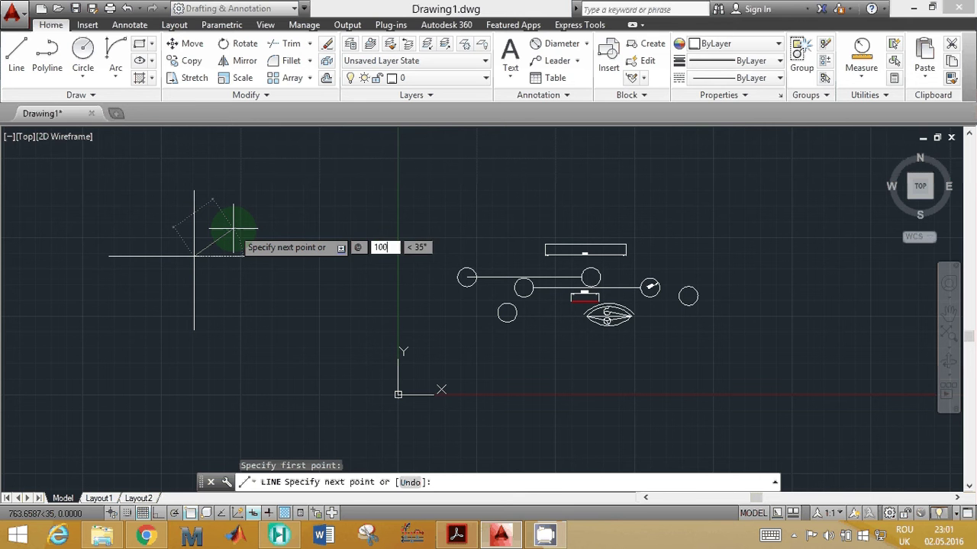
pyautogui.write('0')
pyautogui.press('Tab')
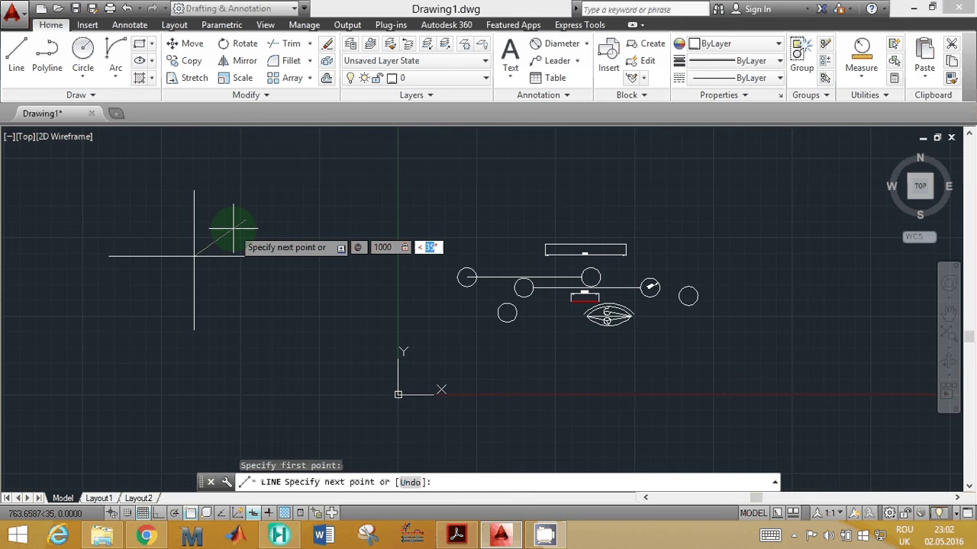
pyautogui.write('6')
pyautogui.write('3.98')
pyautogui.press('Return')
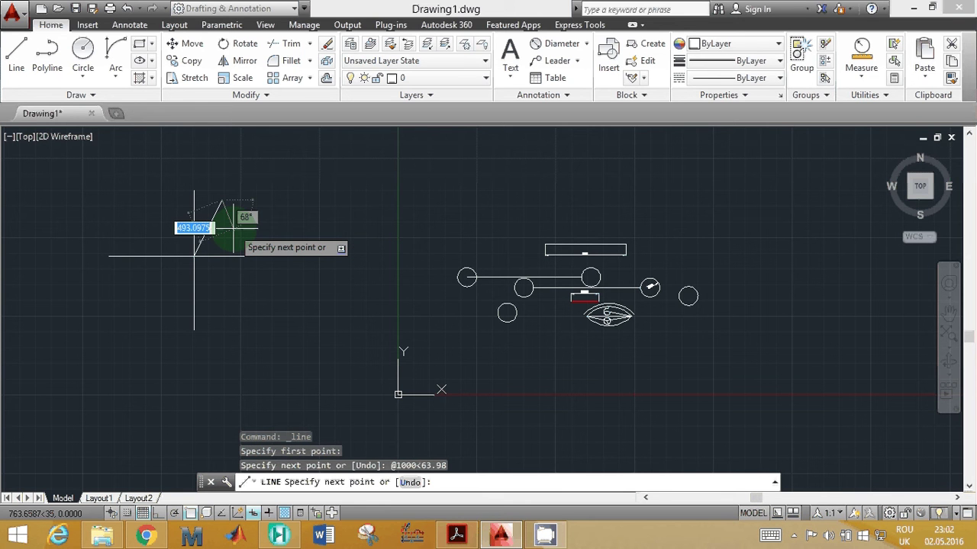
pyautogui.press('Escape')
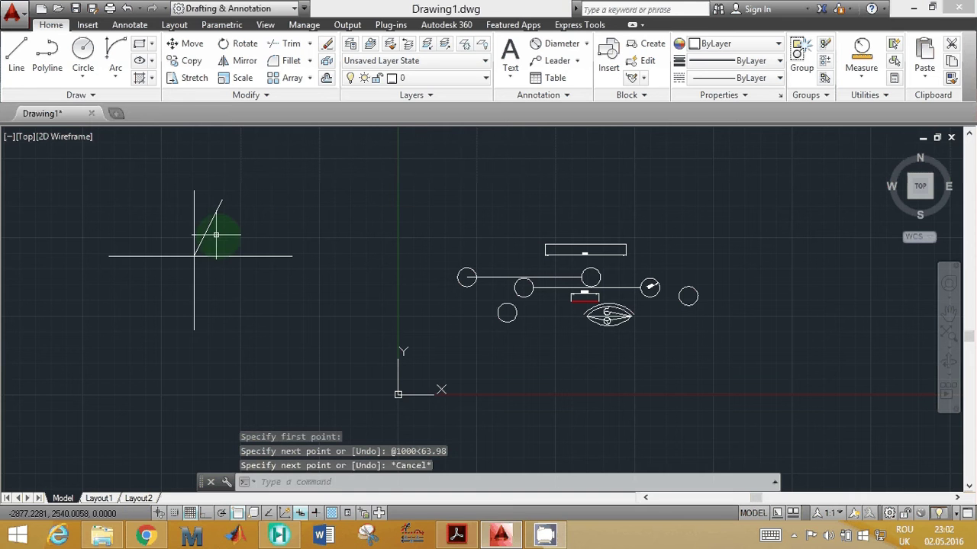
# Place an angular dimension reading 64 between the 63.98° line and the horizontal line
pyautogui.click(586, 43)
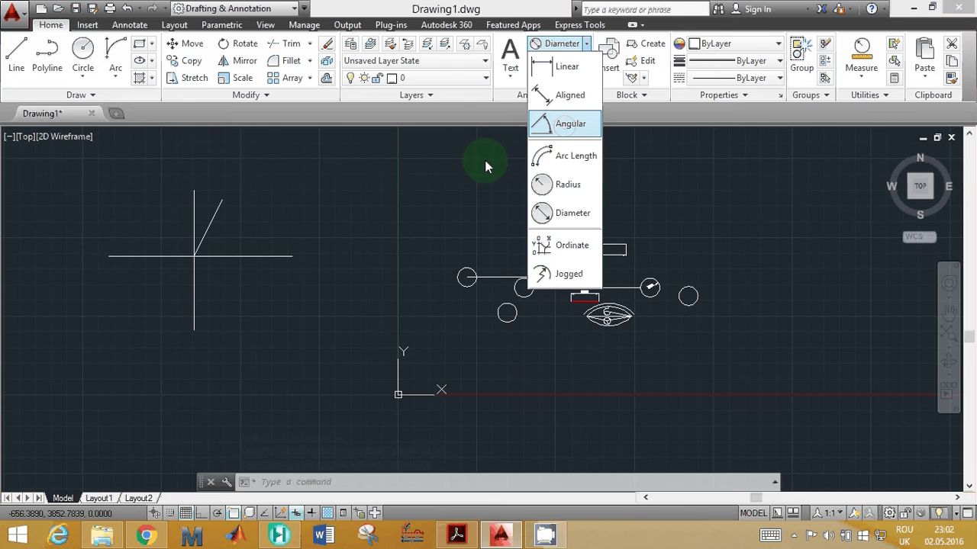
pyautogui.press('Return')
pyautogui.click(207, 229)
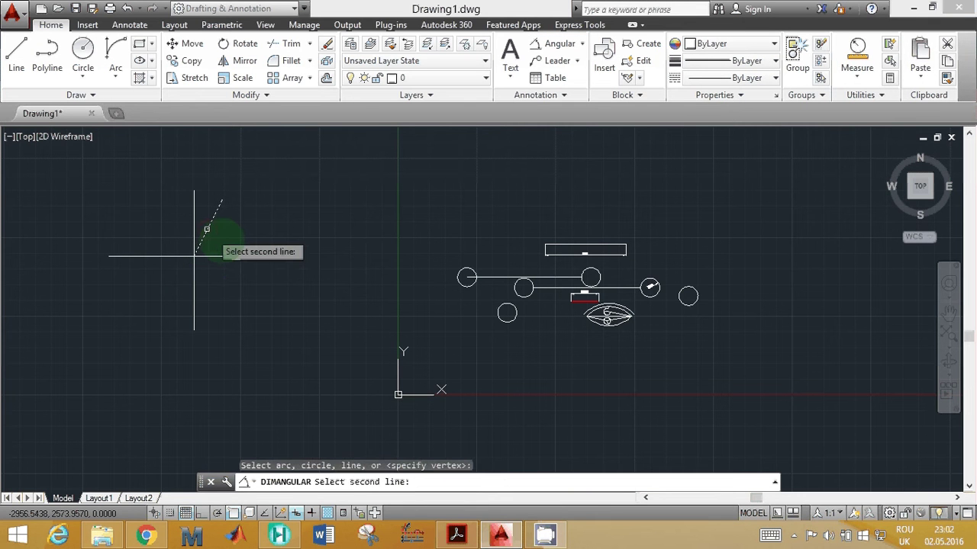
pyautogui.click(191, 256)
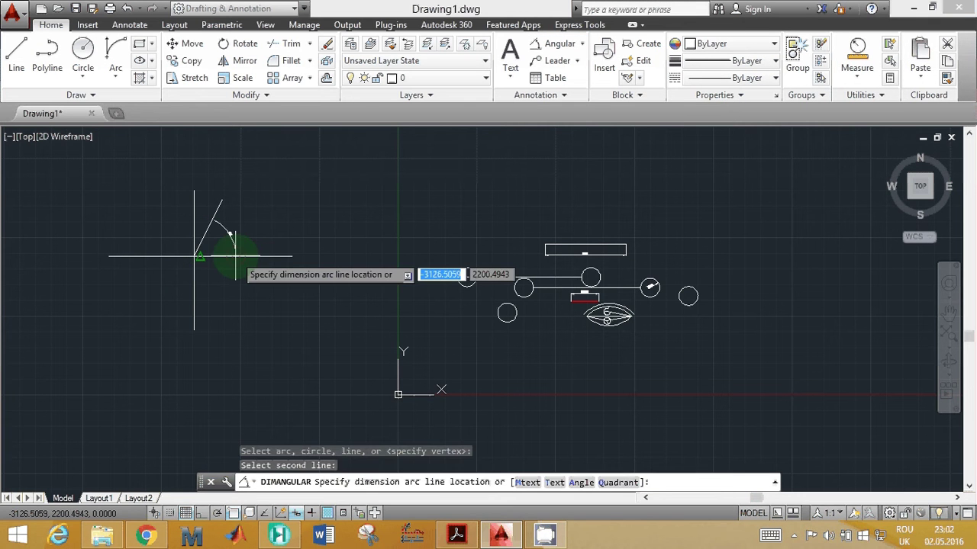
pyautogui.click(267, 220)
pyautogui.scroll(4, 262, 220)
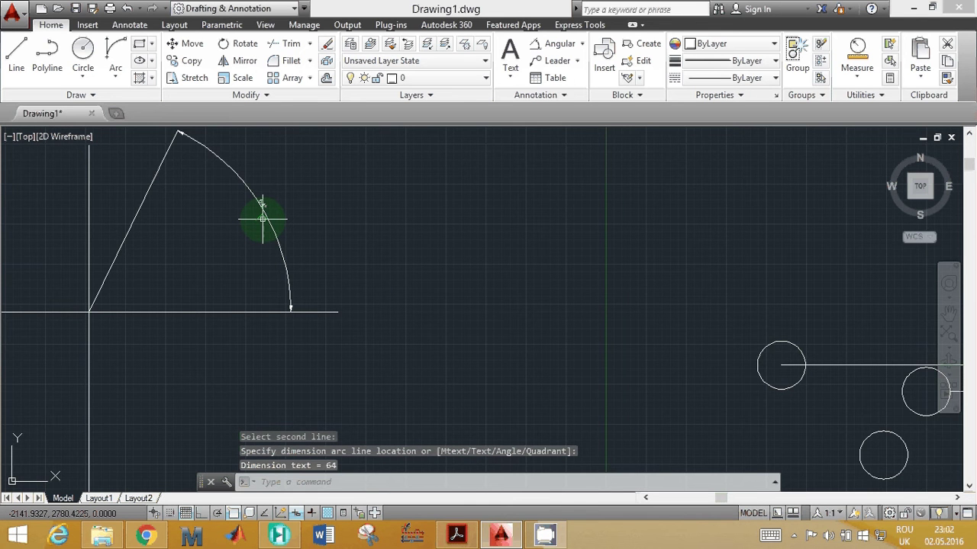
pyautogui.scroll(2, 262, 219)
# Zoom out, then zoom in on the unhatched circle right of the Ø300 circle
pyautogui.scroll(-5, 262, 198)
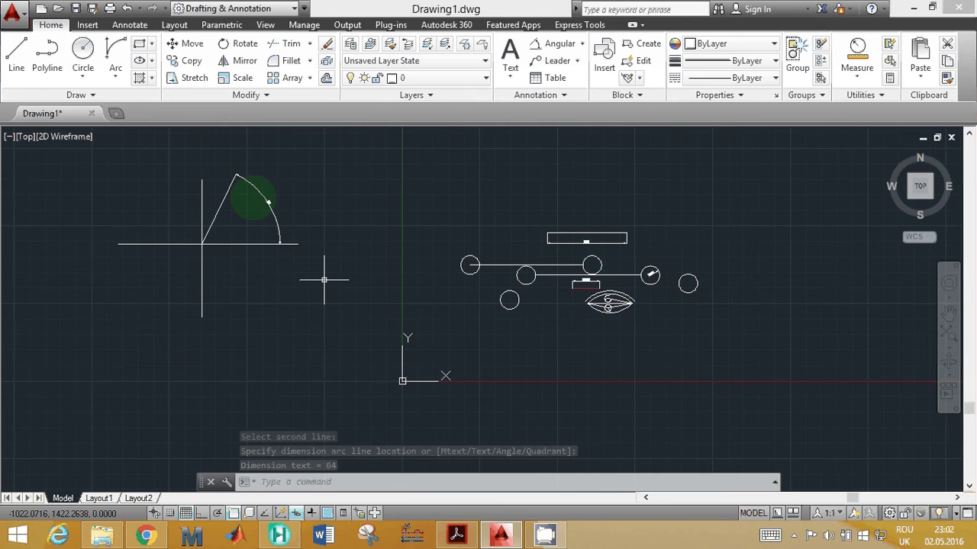
pyautogui.scroll(8, 248, 187)
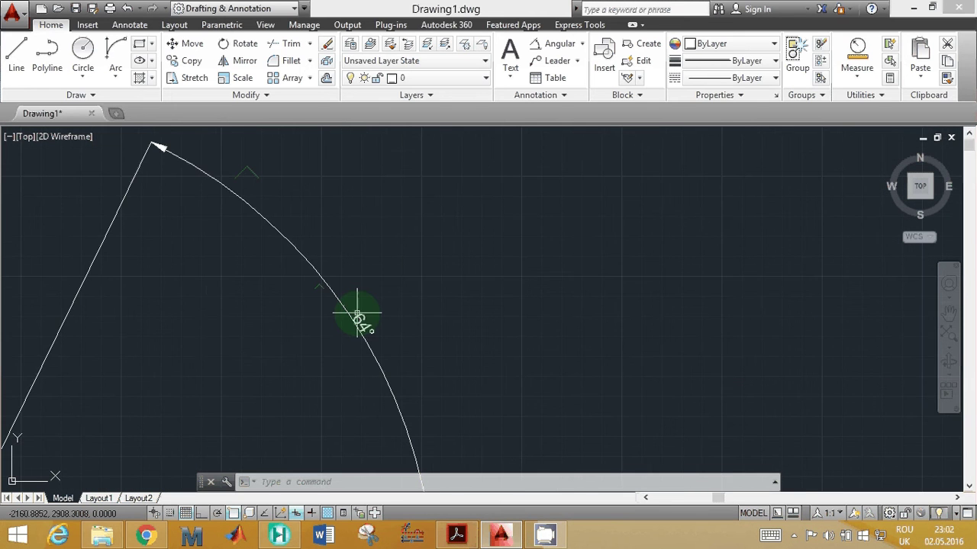
pyautogui.scroll(-2, 389, 309)
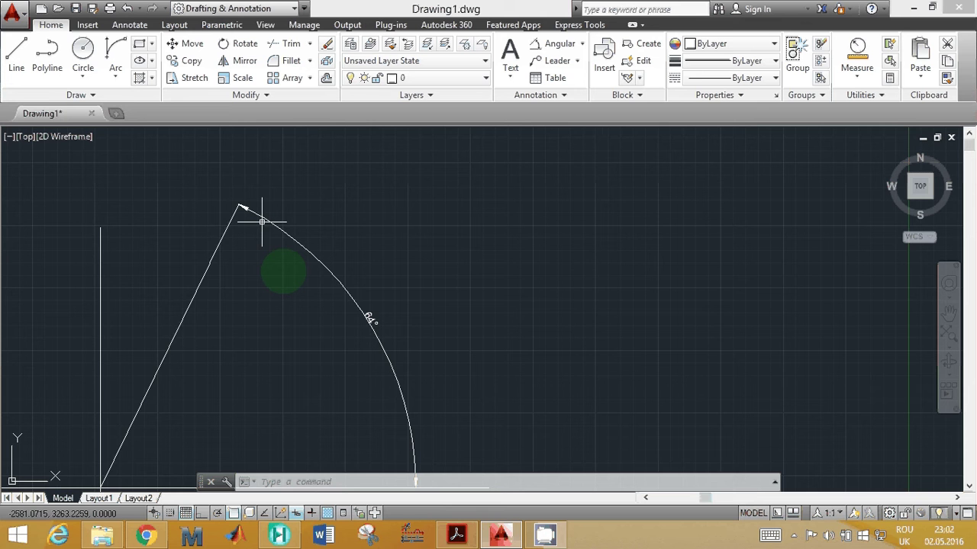
pyautogui.scroll(-5, 402, 280)
pyautogui.scroll(6, 723, 352)
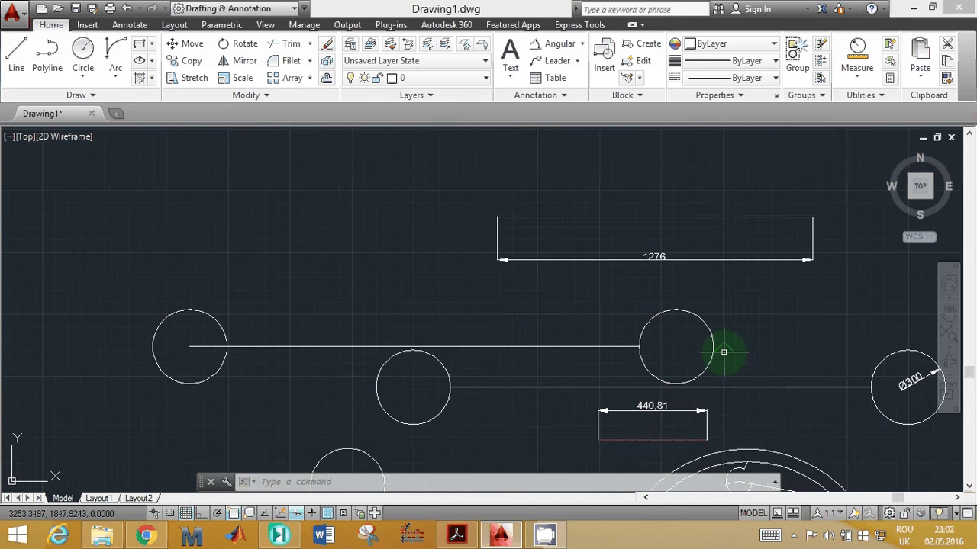
pyautogui.scroll(-2, 554, 303)
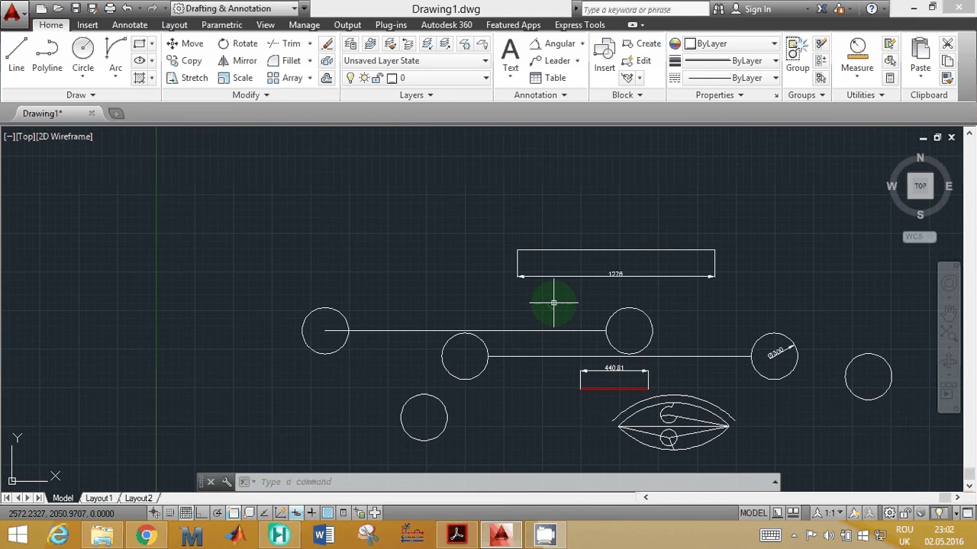
pyautogui.scroll(-2, 553, 303)
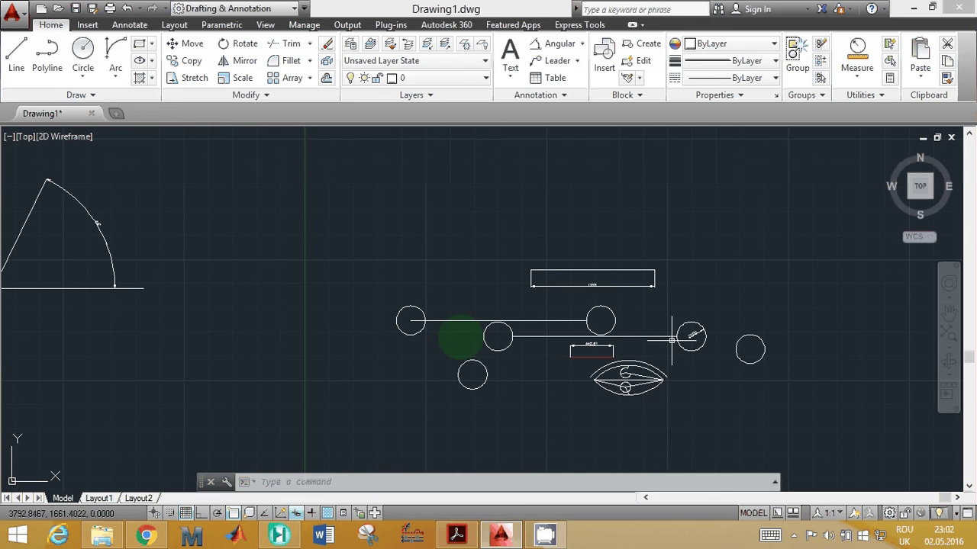
pyautogui.click(698, 151)
pyautogui.click(371, 218)
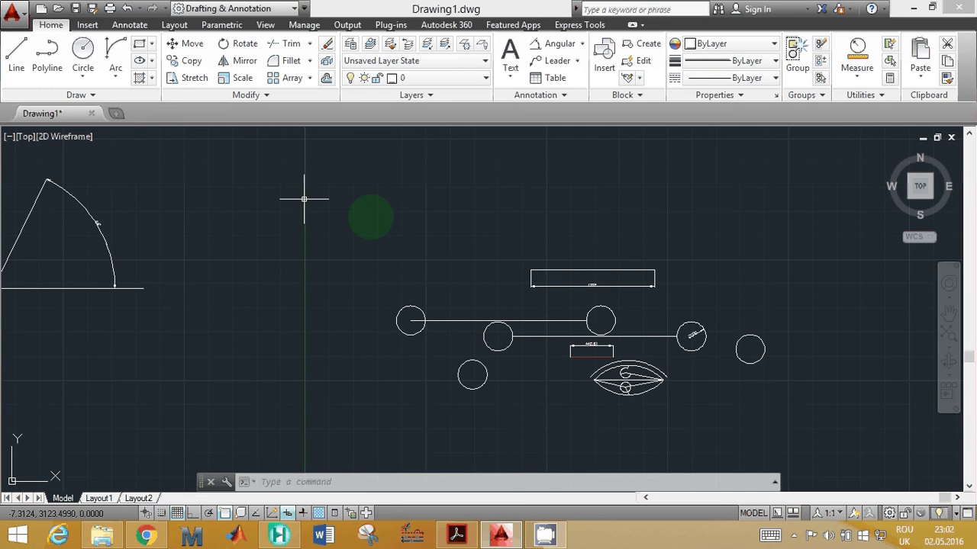
pyautogui.scroll(-2, 372, 219)
pyautogui.click(621, 306)
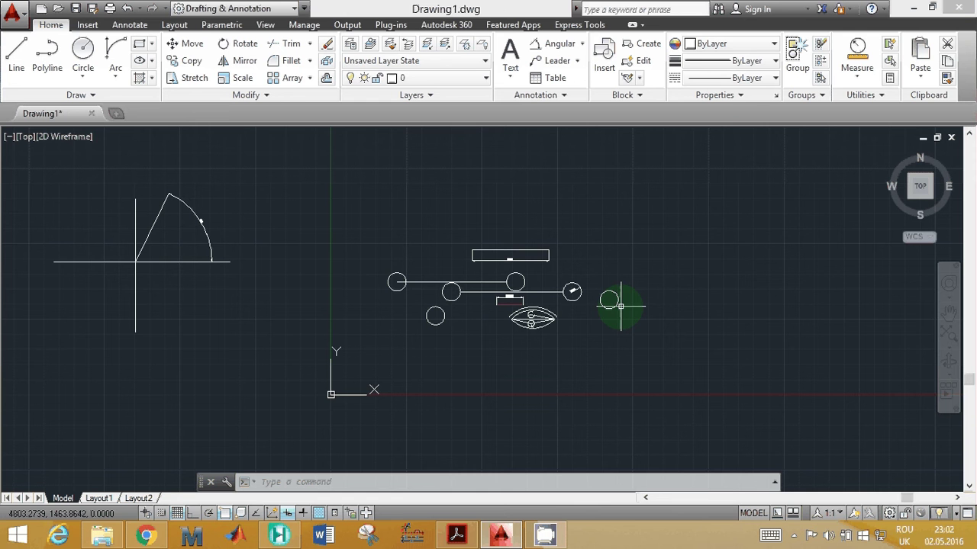
pyautogui.click(620, 333)
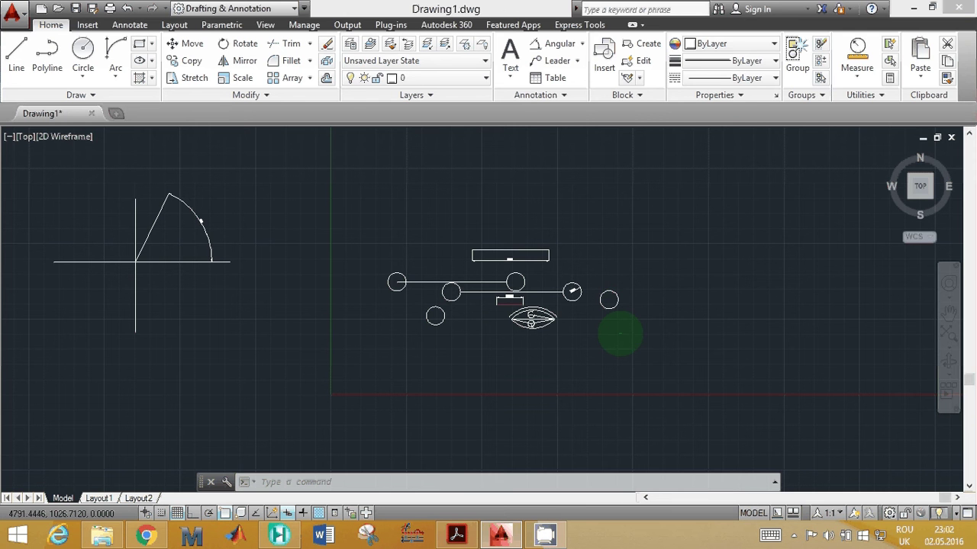
pyautogui.scroll(6, 615, 308)
pyautogui.click(600, 242)
pyautogui.scroll(2, 601, 242)
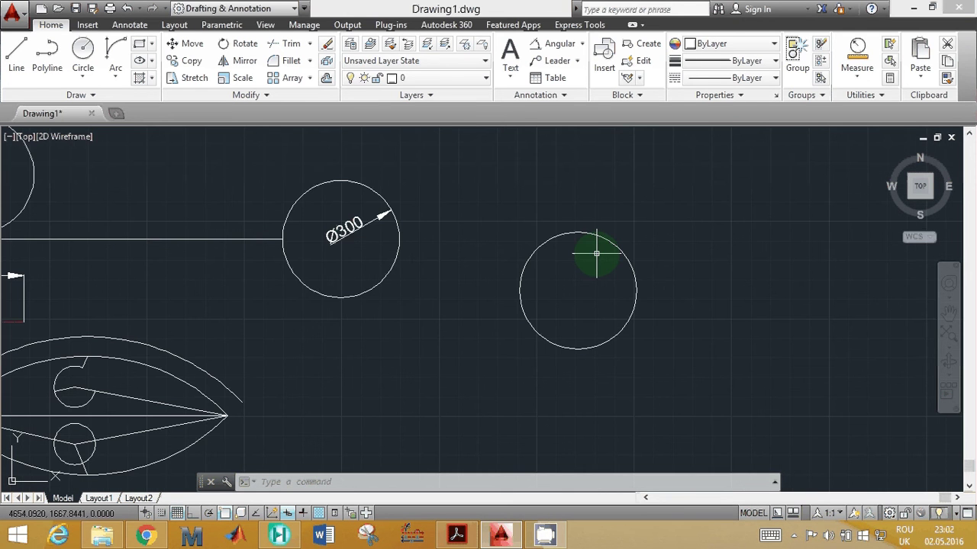
pyautogui.scroll(2, 596, 253)
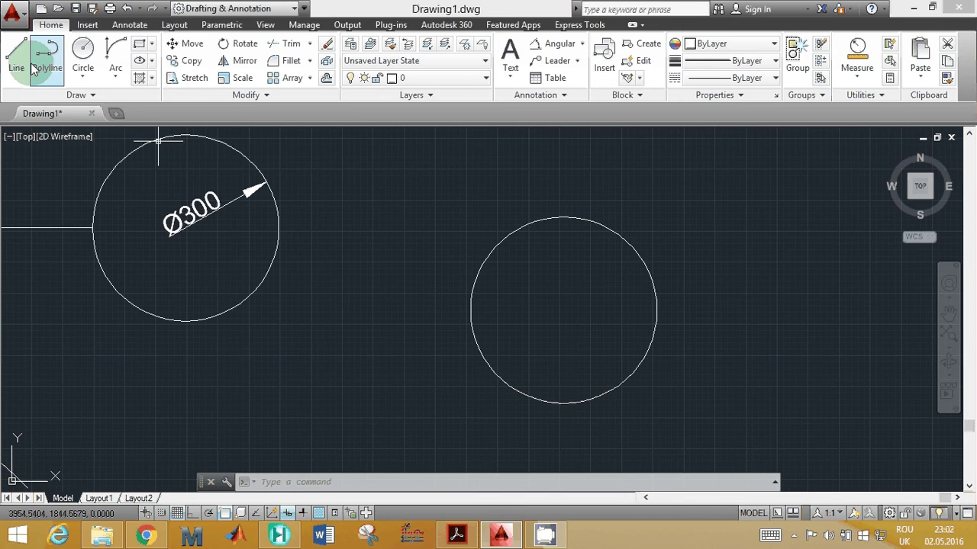
# Draw a vertical line and a horizontal line across the empty circle to quarter it
pyautogui.click(23, 61)
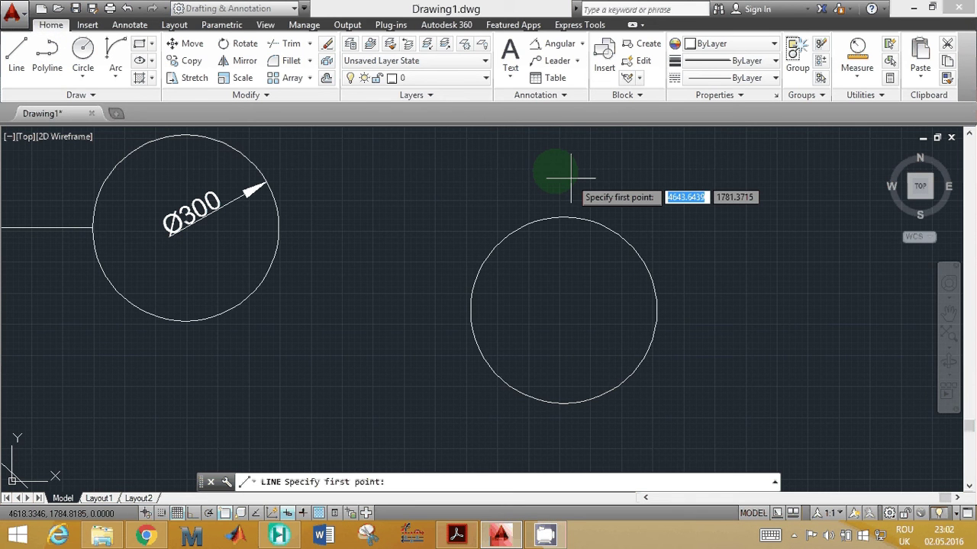
pyautogui.click(555, 170)
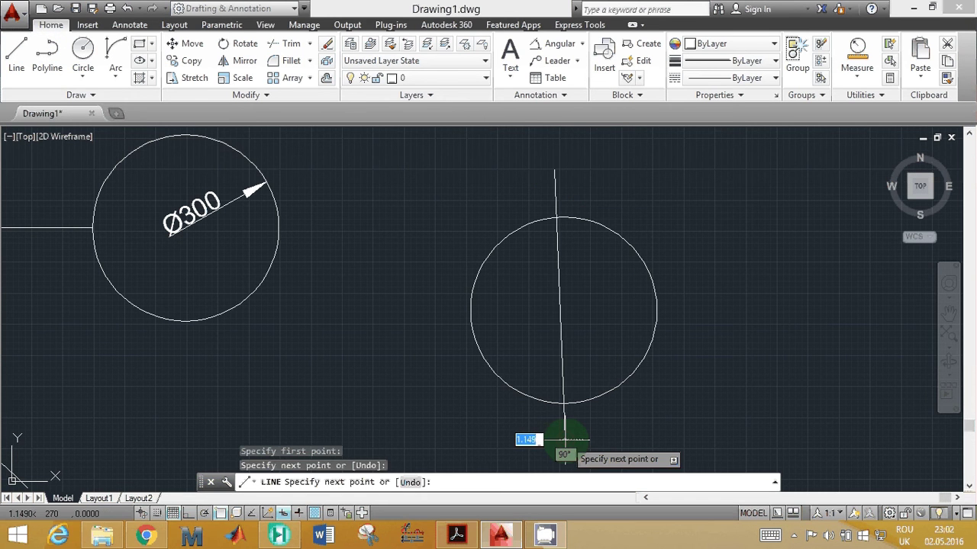
pyautogui.click(564, 440)
pyautogui.press('Escape')
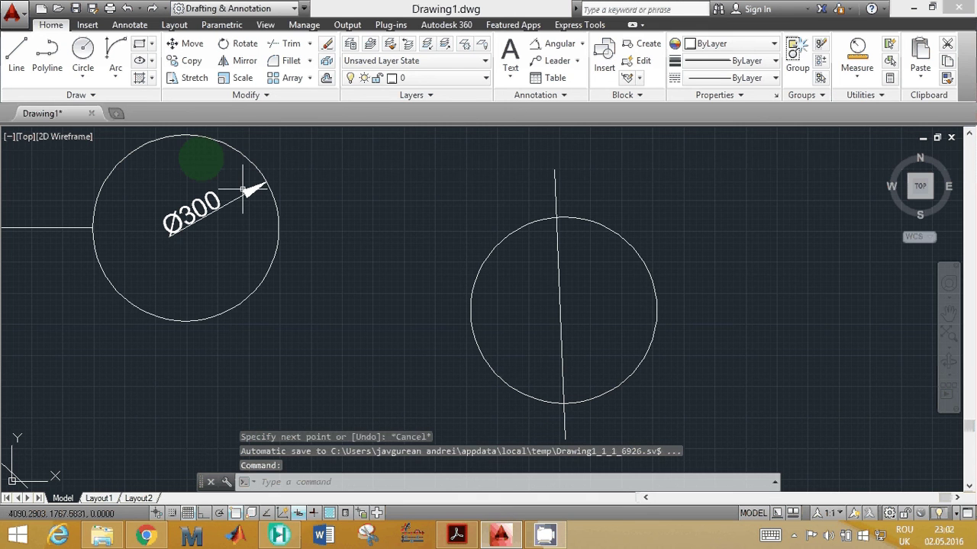
pyautogui.click(334, 299)
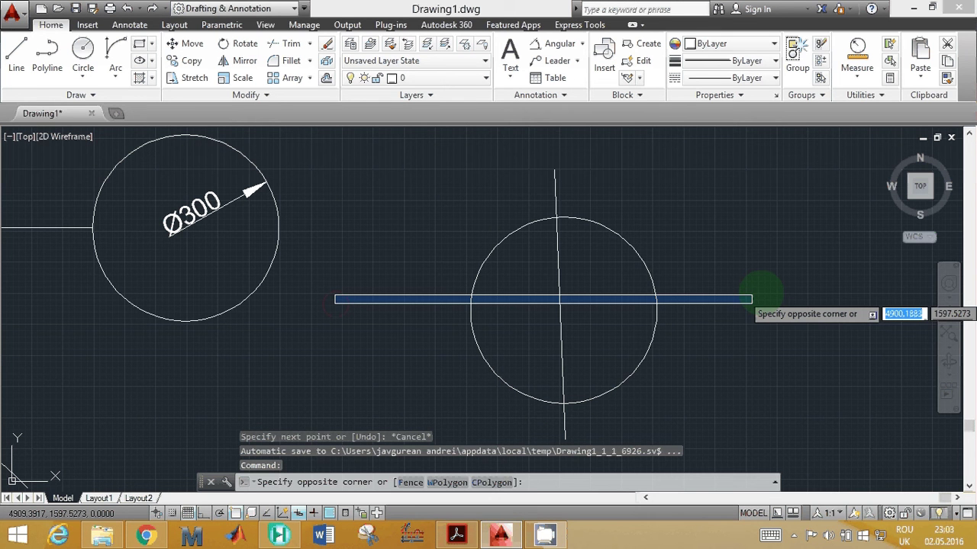
pyautogui.press('Escape')
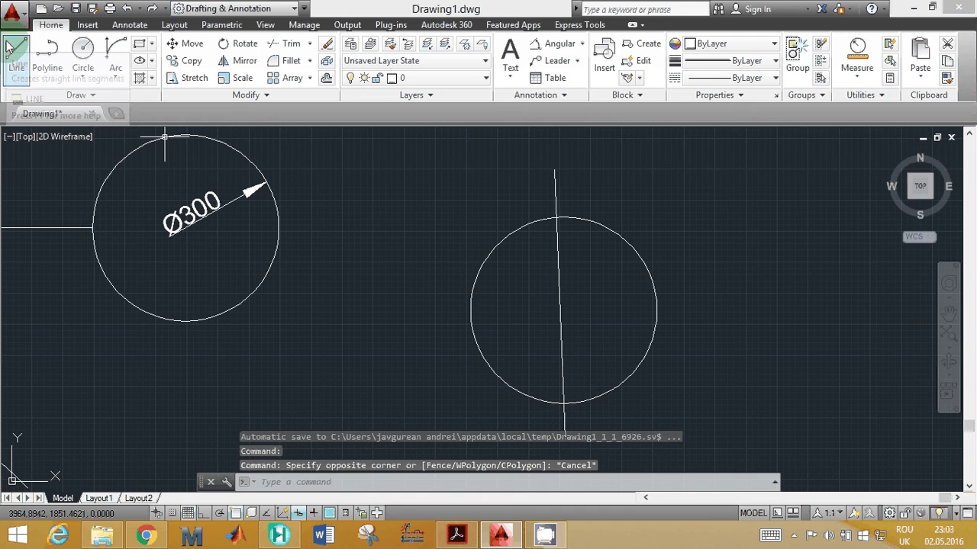
pyautogui.click(10, 47)
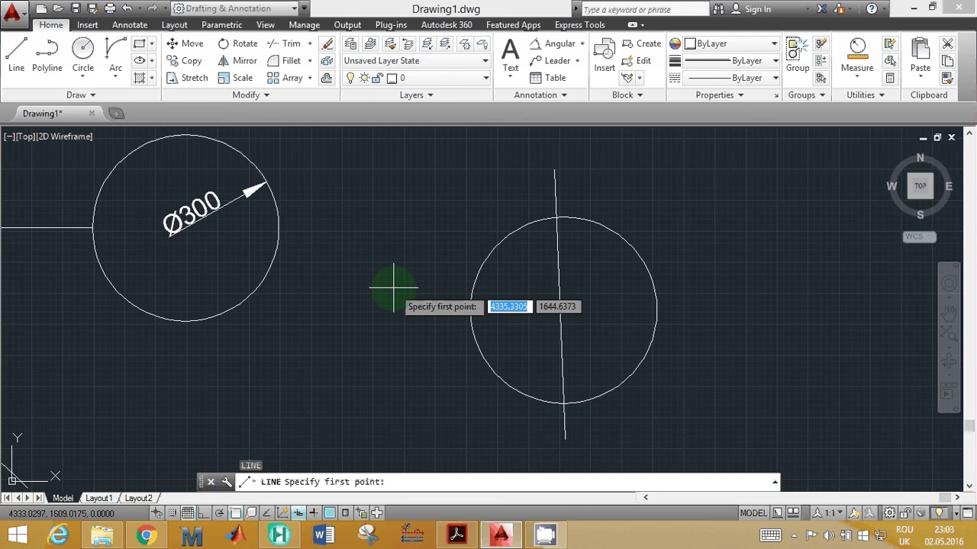
pyautogui.click(393, 289)
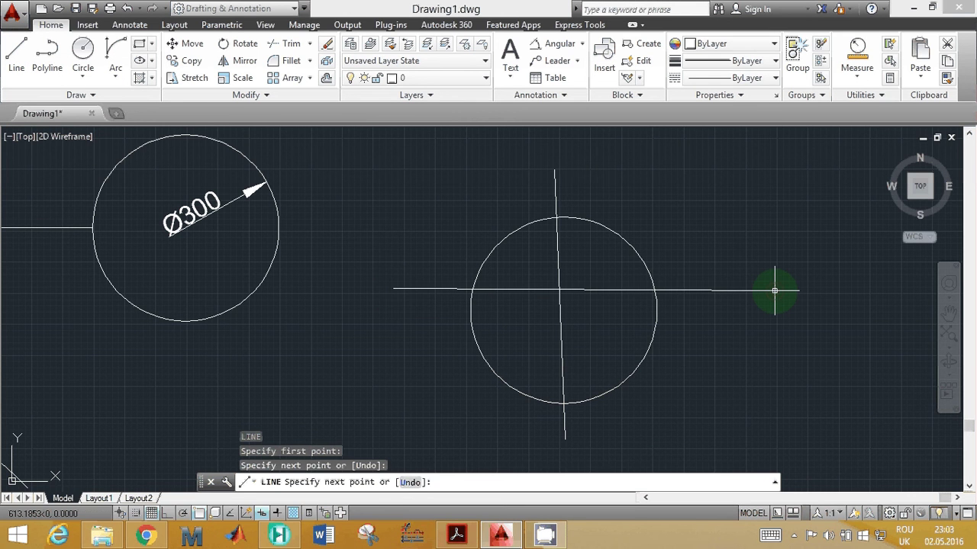
pyautogui.press('Escape')
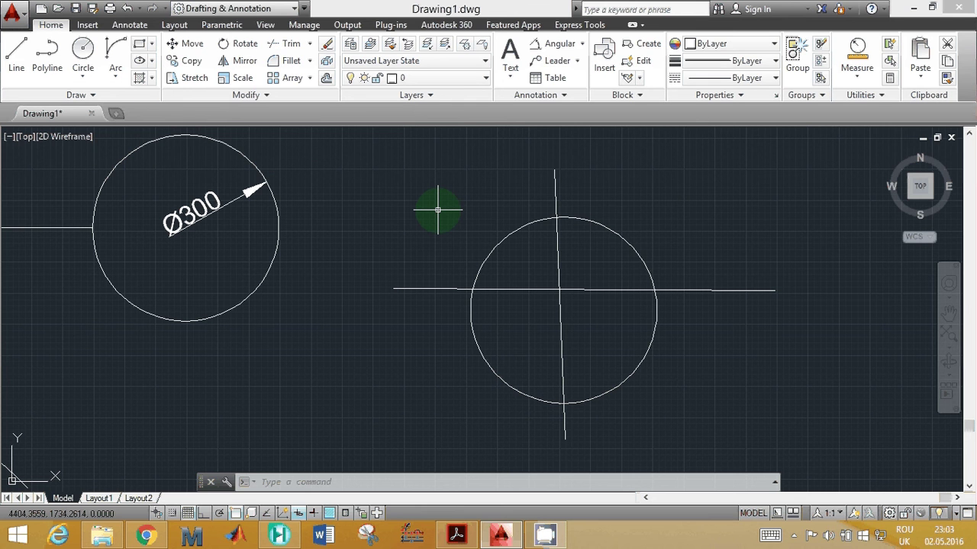
# Hatch the upper-left and lower-right circle quarters with ANSI31 using picked internal points
pyautogui.write('h')
pyautogui.press('Return')
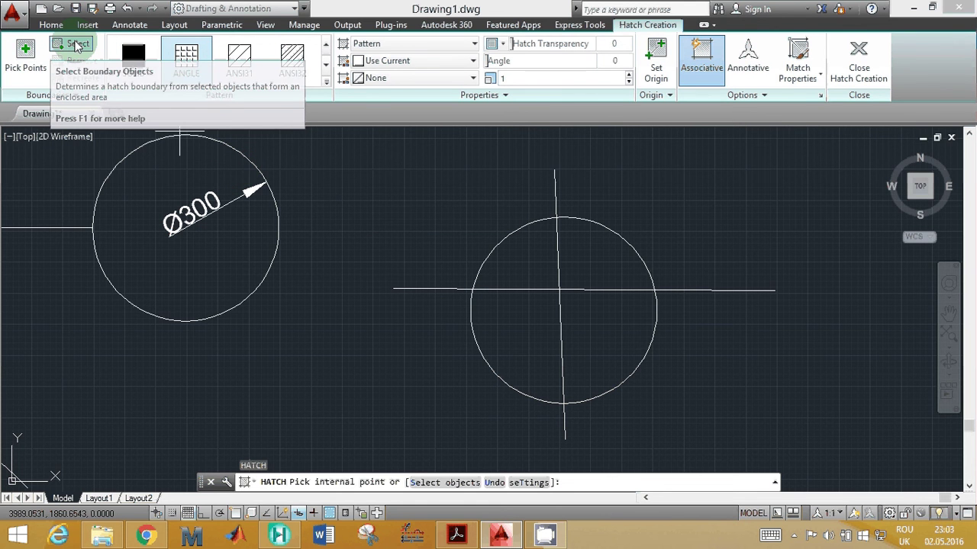
pyautogui.click(30, 67)
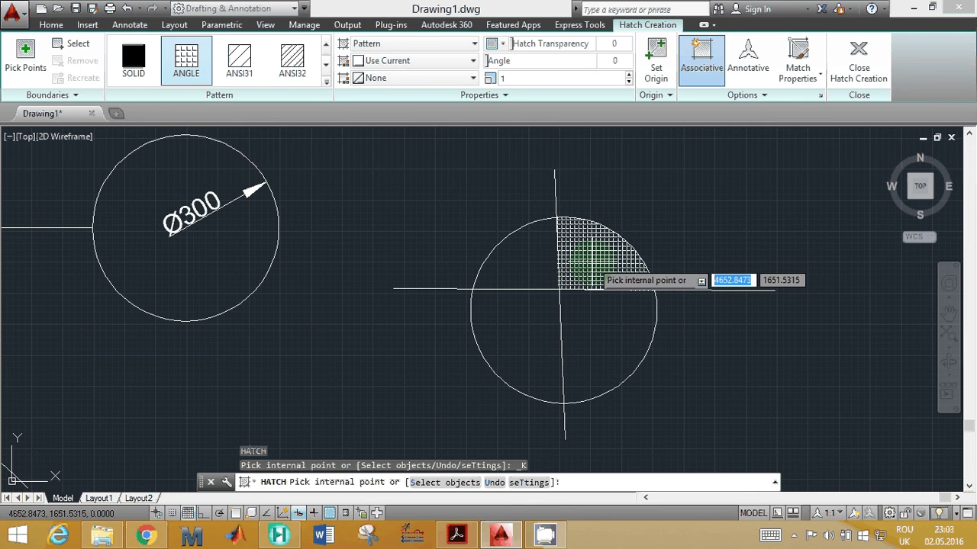
pyautogui.click(241, 70)
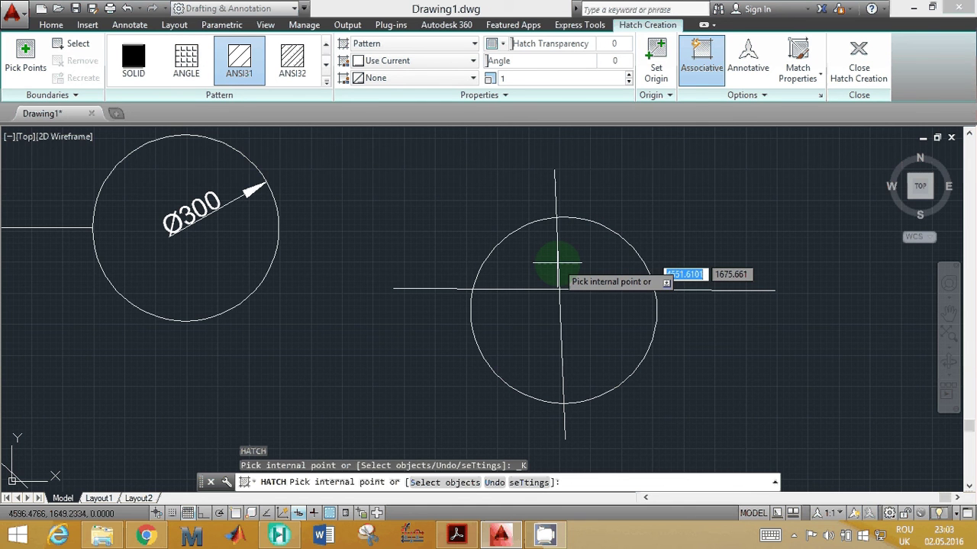
pyautogui.click(544, 267)
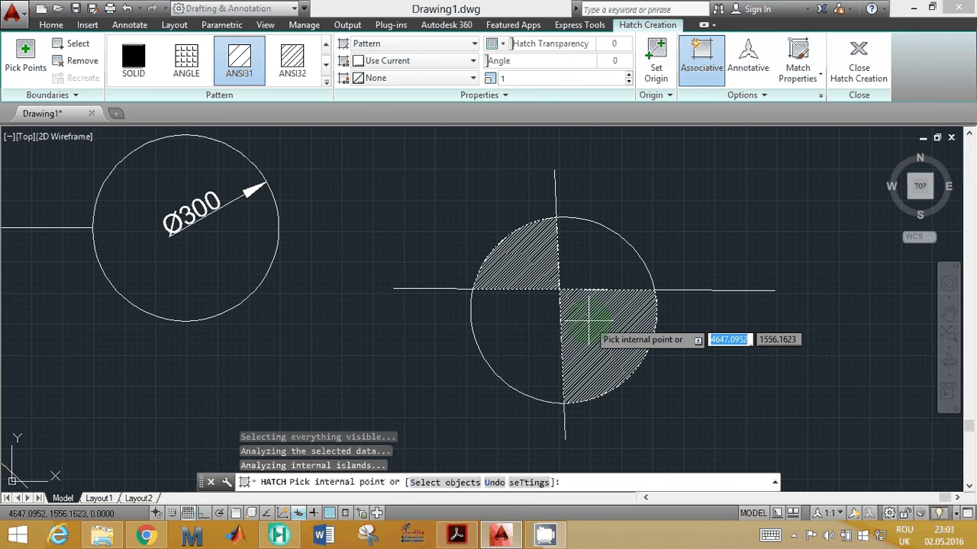
pyautogui.press('Escape')
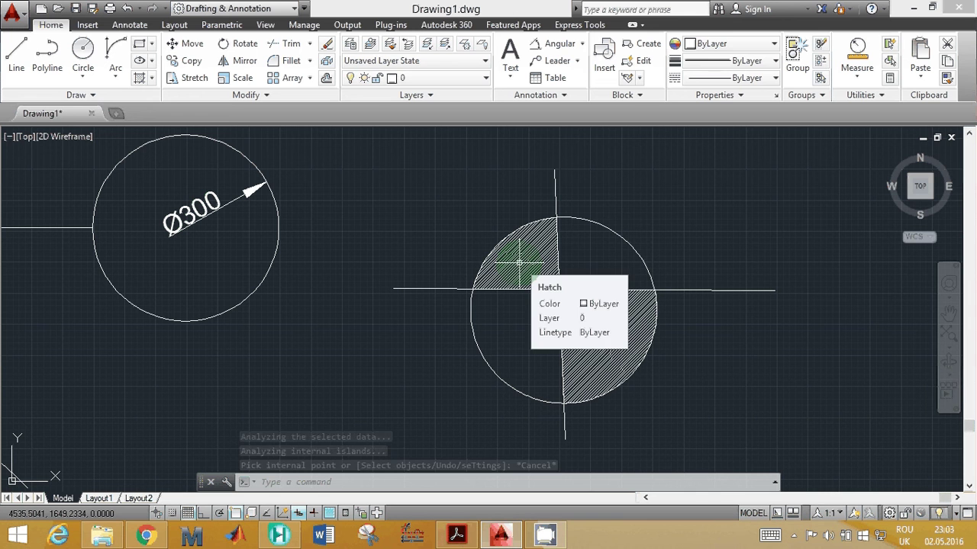
# Select the upper-left hatch and inspect its scale and properties, then clear the selection
pyautogui.click(519, 263)
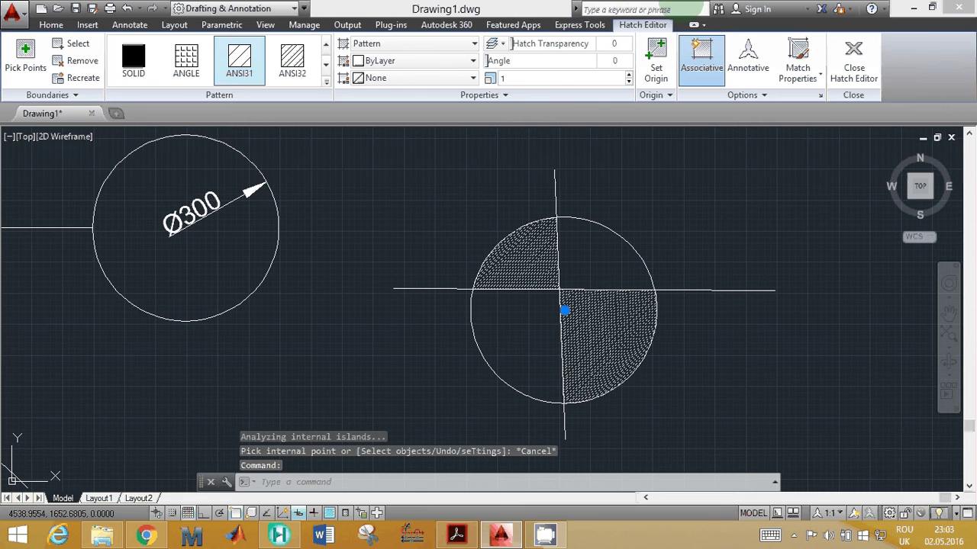
pyautogui.click(560, 79)
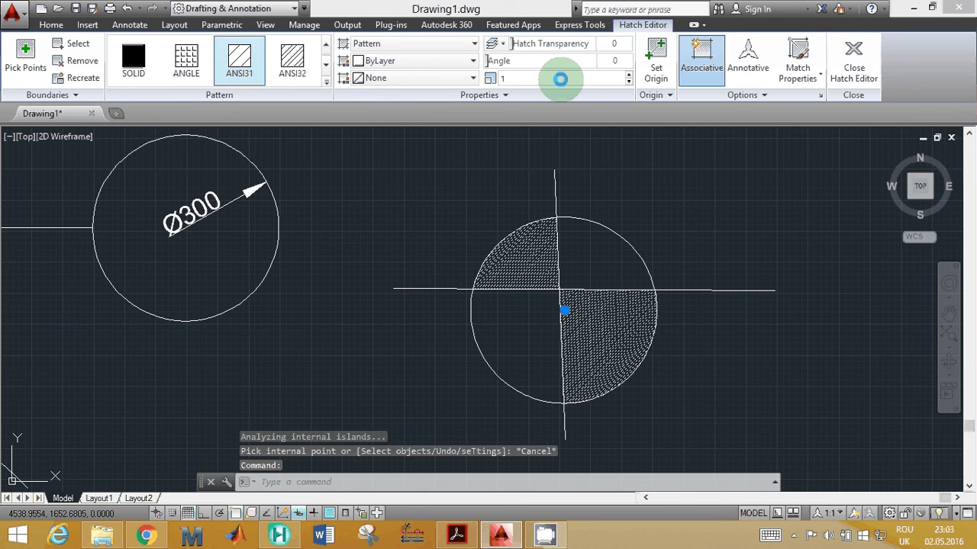
pyautogui.click(605, 79)
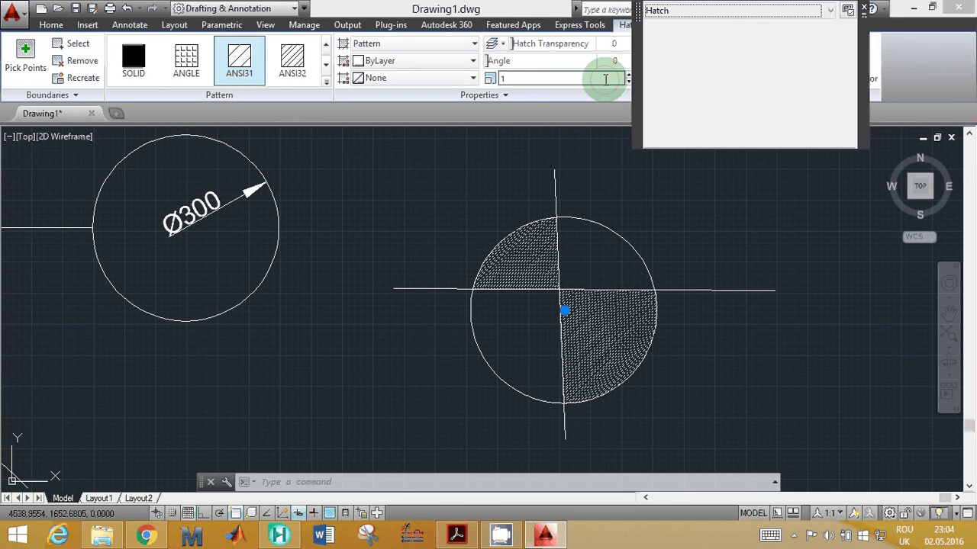
pyautogui.click(626, 81)
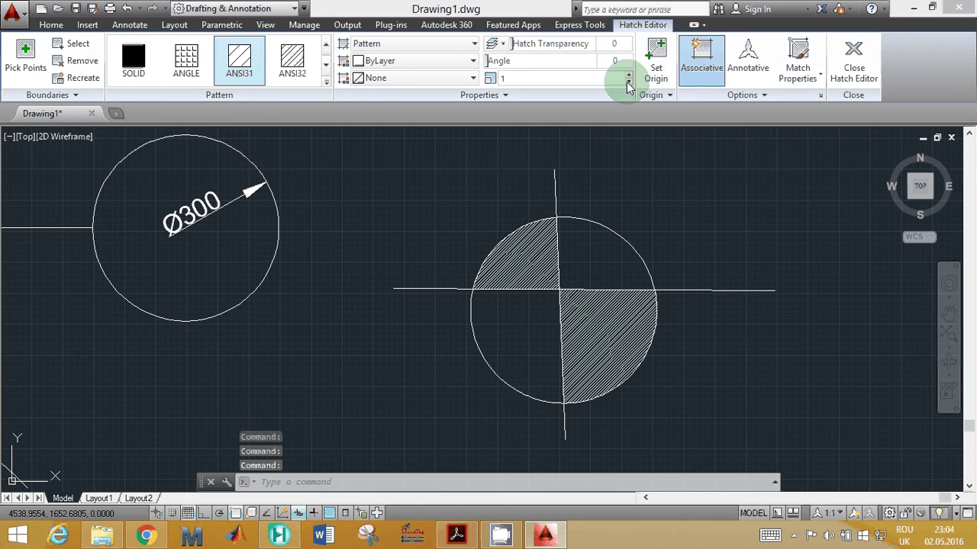
pyautogui.click(542, 252)
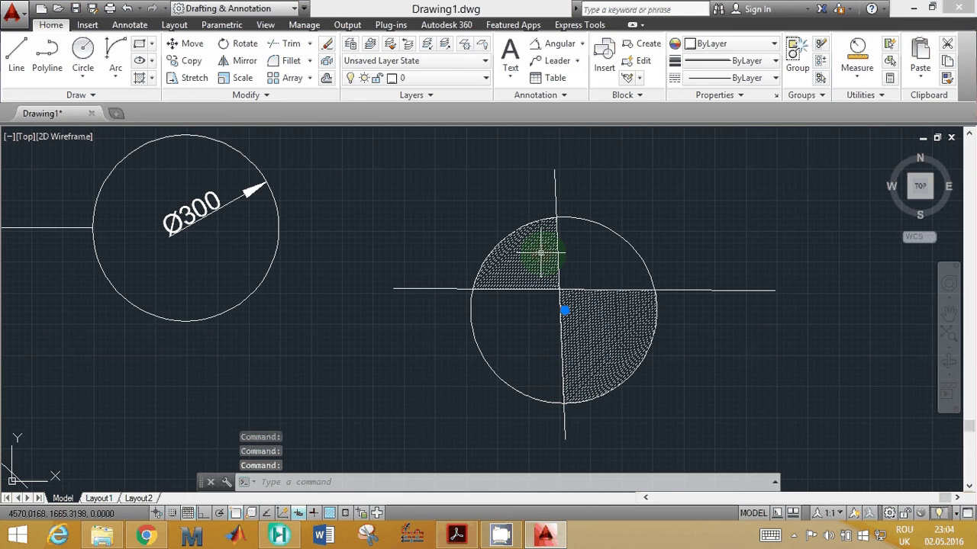
pyautogui.click(640, 78)
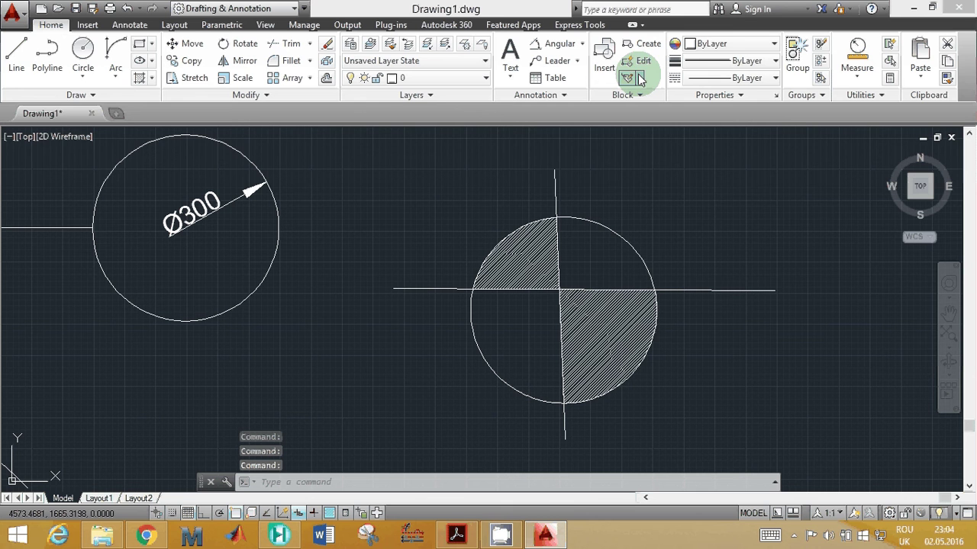
pyautogui.click(516, 289)
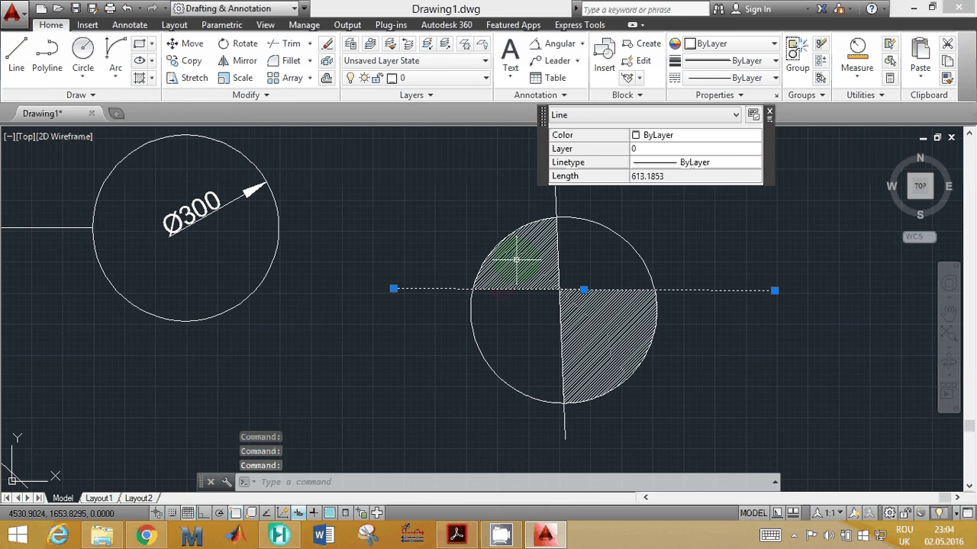
pyautogui.click(515, 260)
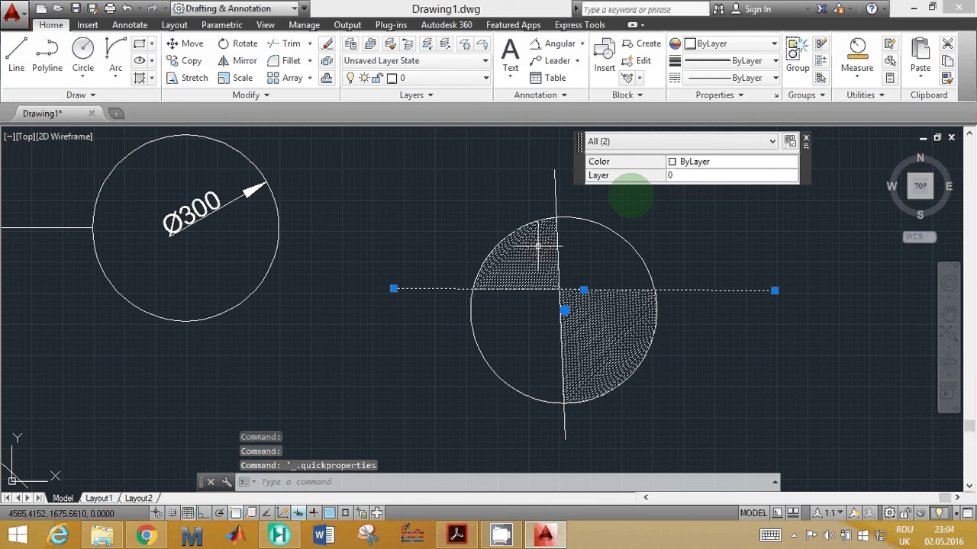
pyautogui.press('Escape')
# Raise the ANSI31 hatch scale from 1 to 4.2 with the scale spinner
pyautogui.click(545, 251)
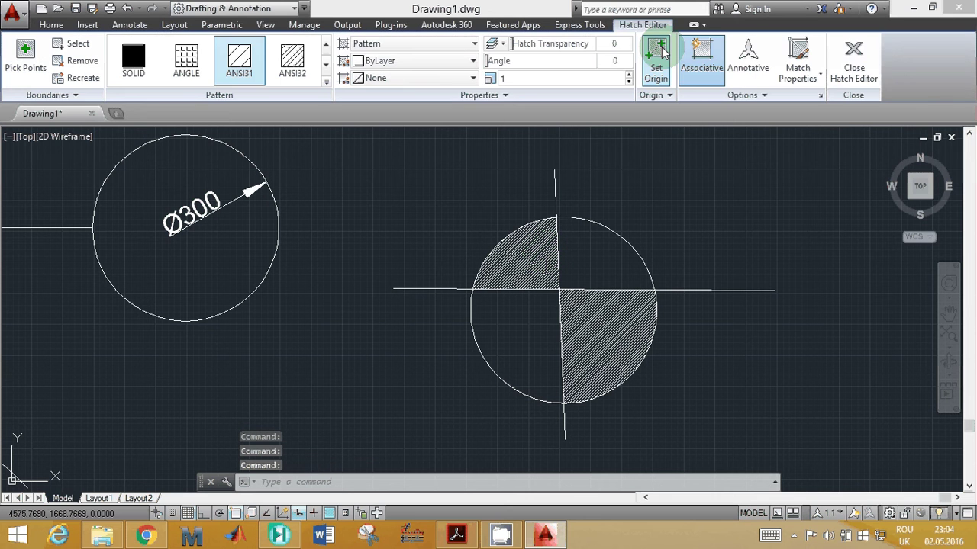
pyautogui.click(557, 234)
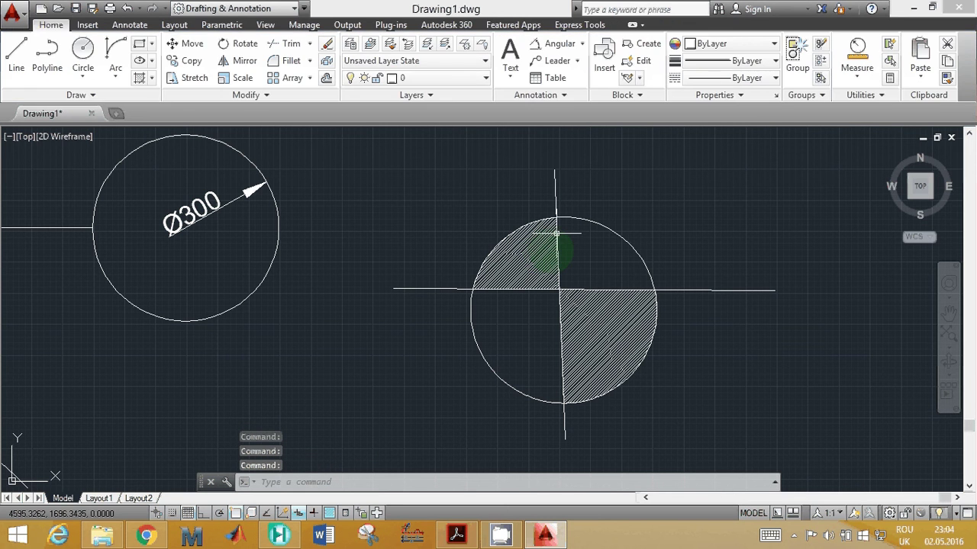
pyautogui.click(556, 234)
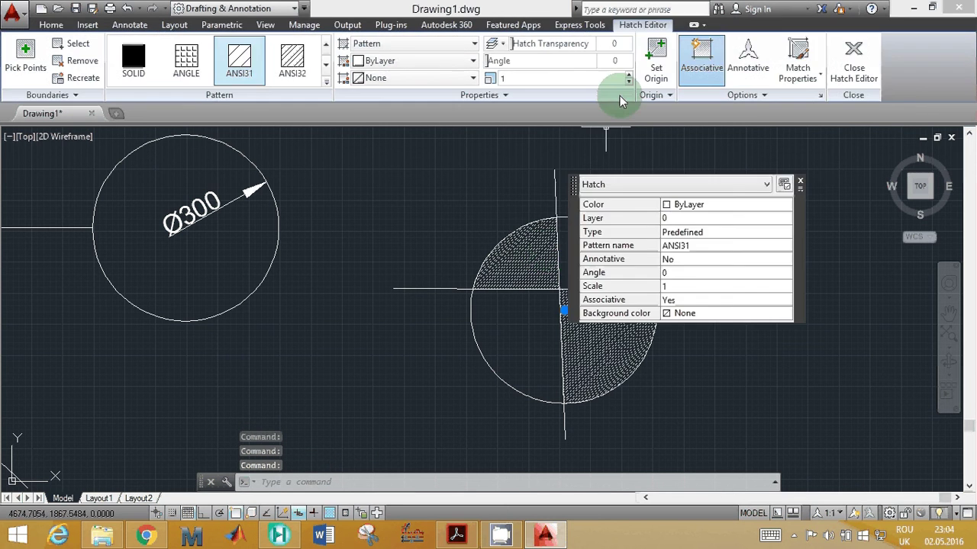
pyautogui.click(629, 76)
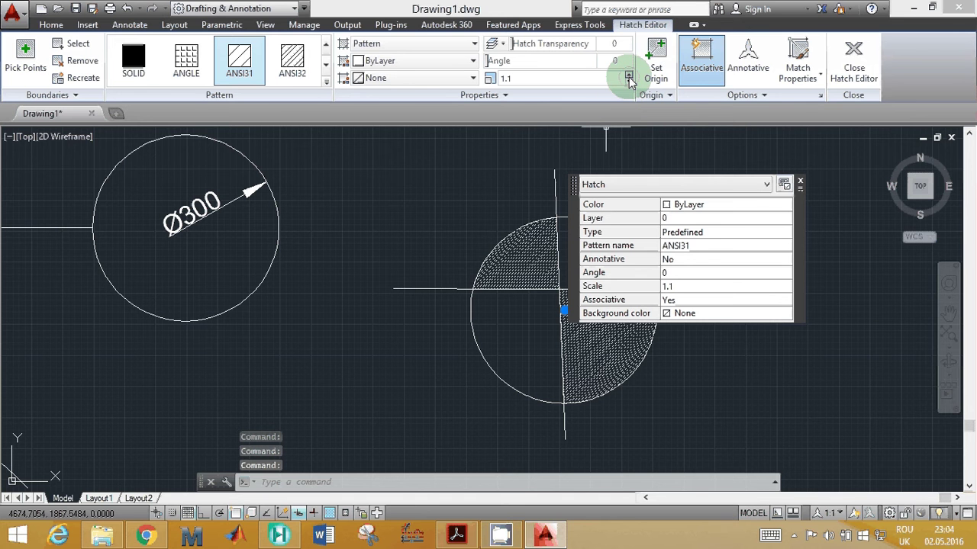
pyautogui.click(629, 76)
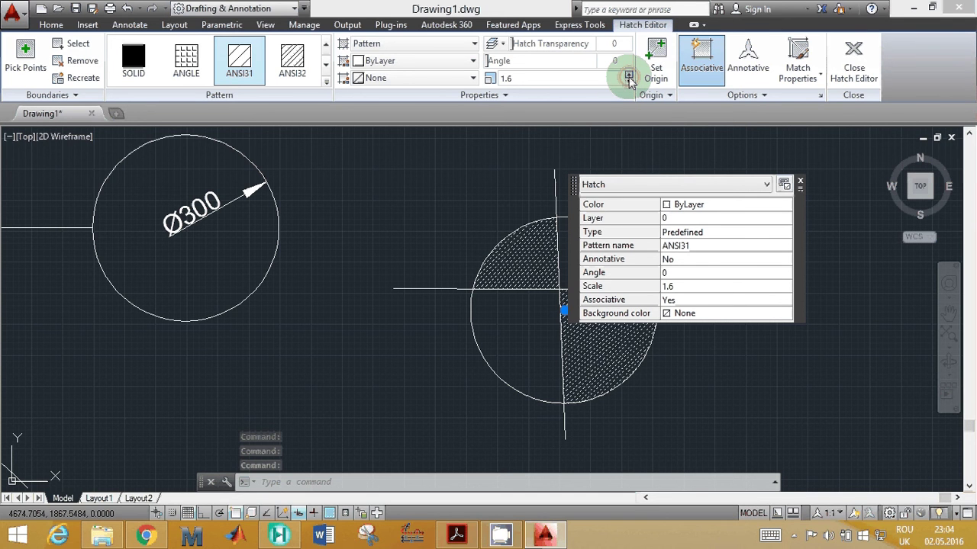
pyautogui.click(629, 76)
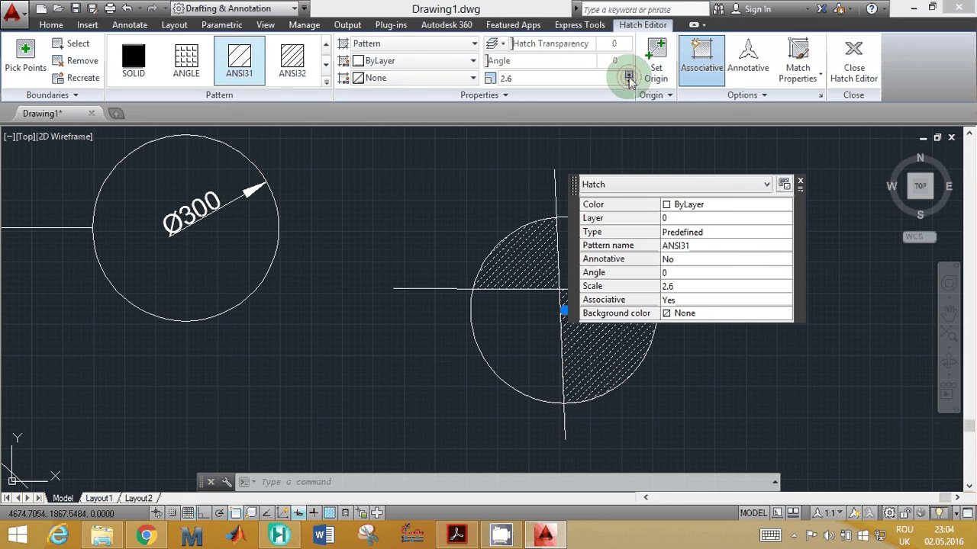
pyautogui.click(629, 76)
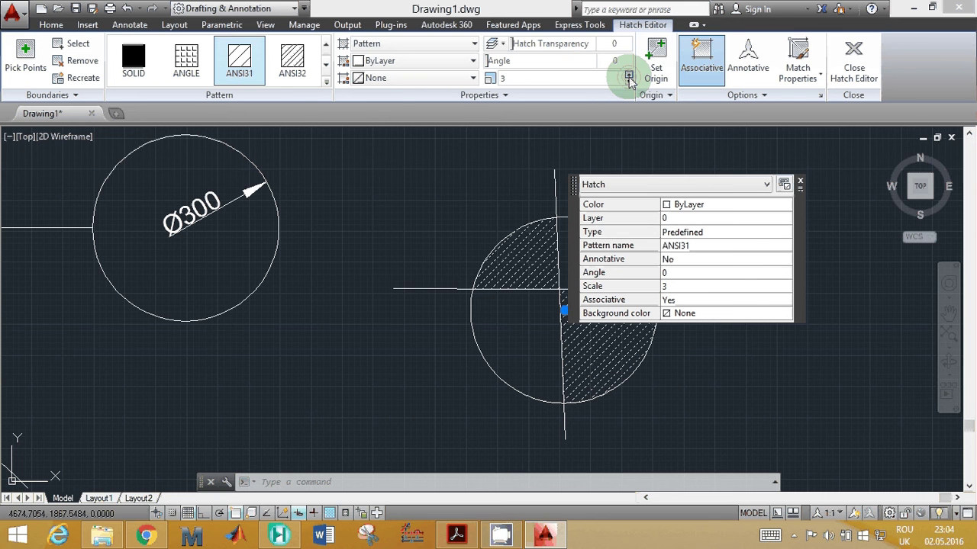
pyautogui.click(629, 76)
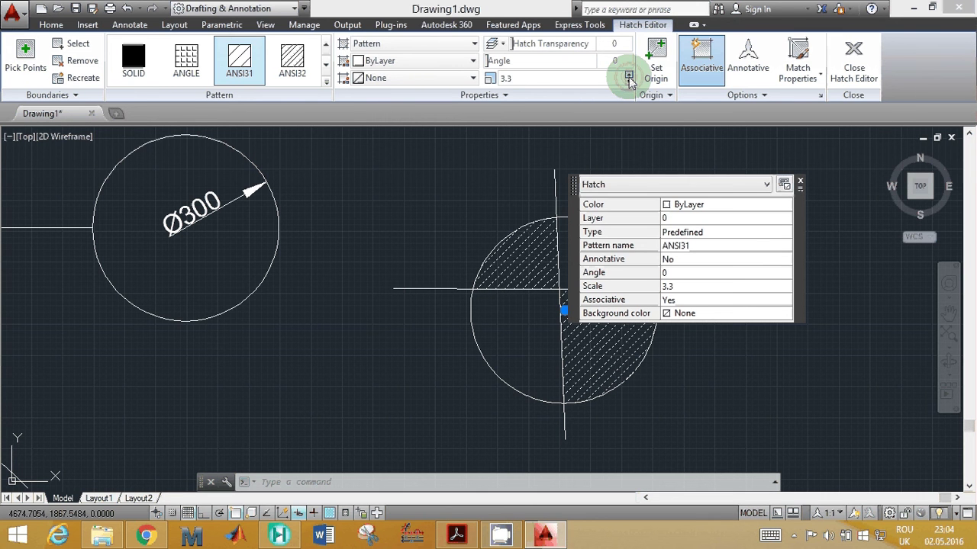
pyautogui.click(629, 76)
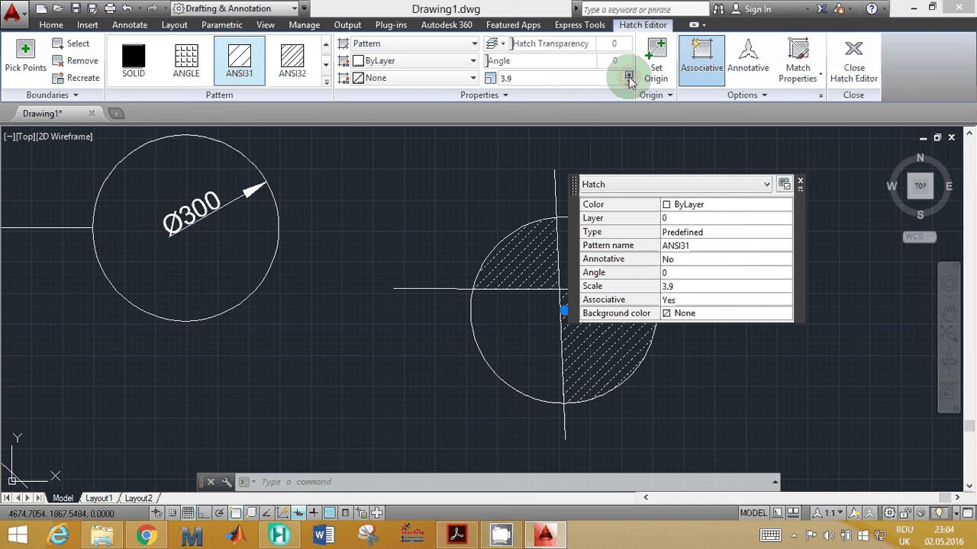
pyautogui.click(629, 76)
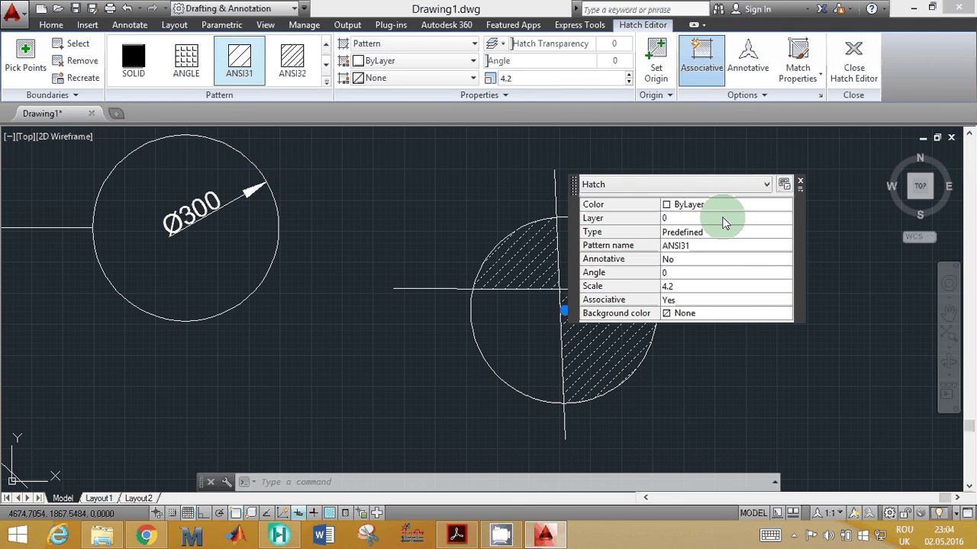
pyautogui.press('Escape')
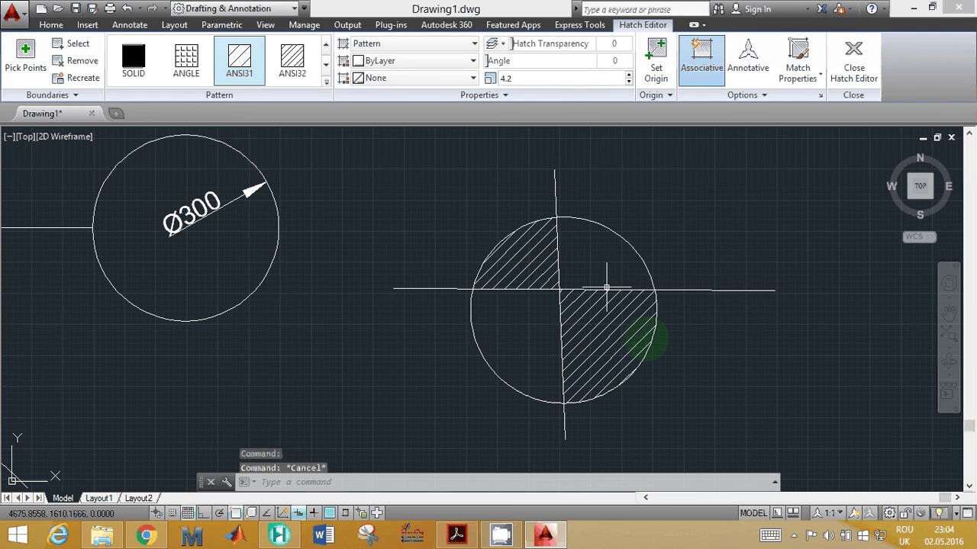
# Window-select the hatch inside the right circle and delete it
pyautogui.click(562, 313)
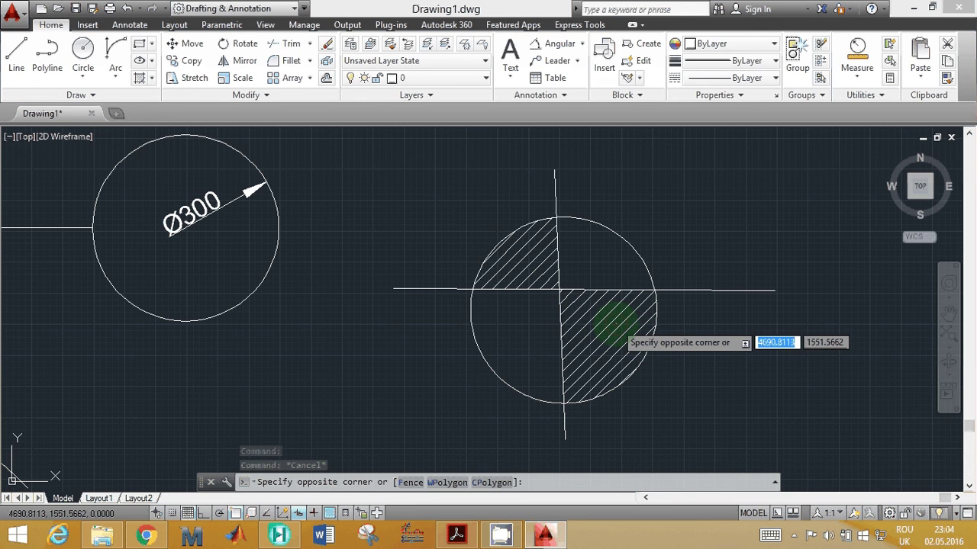
pyautogui.click(601, 321)
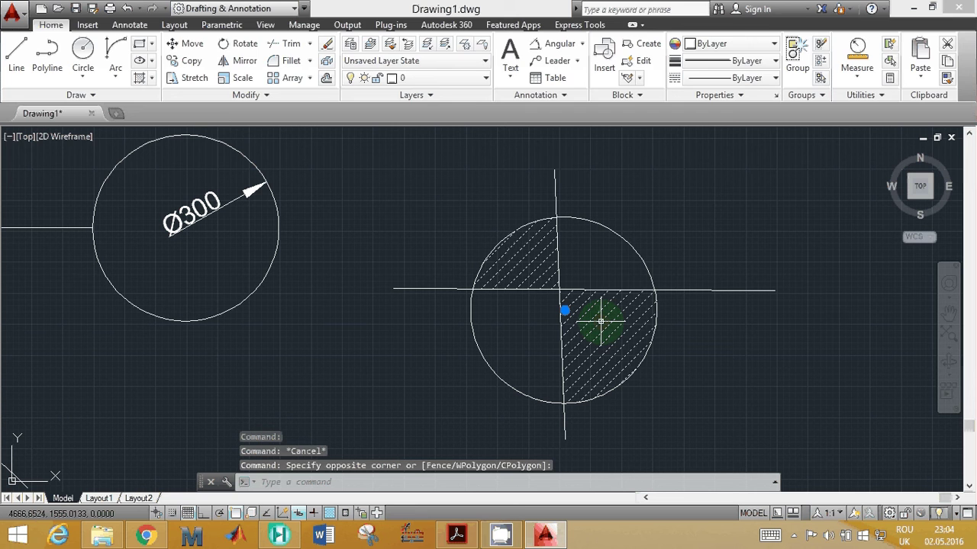
pyautogui.press('Delete')
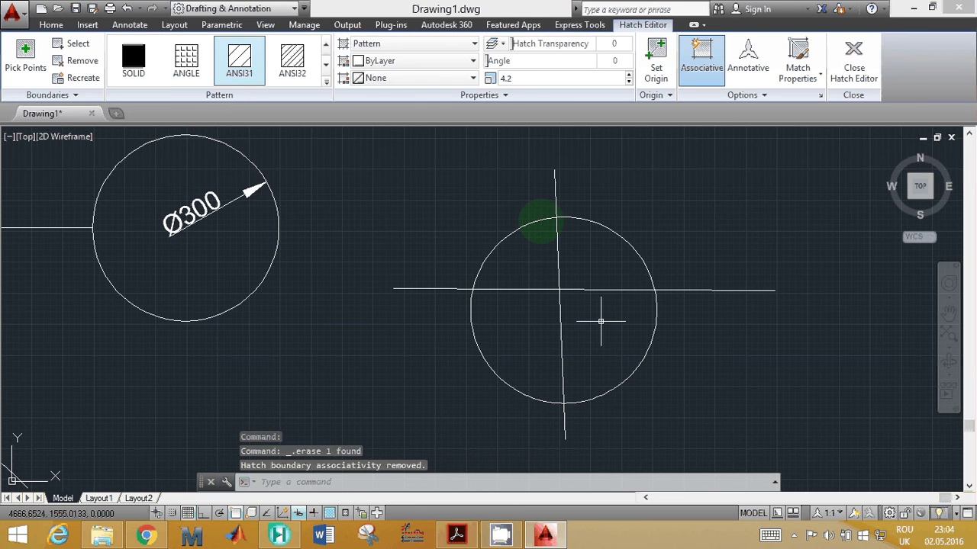
pyautogui.click(554, 244)
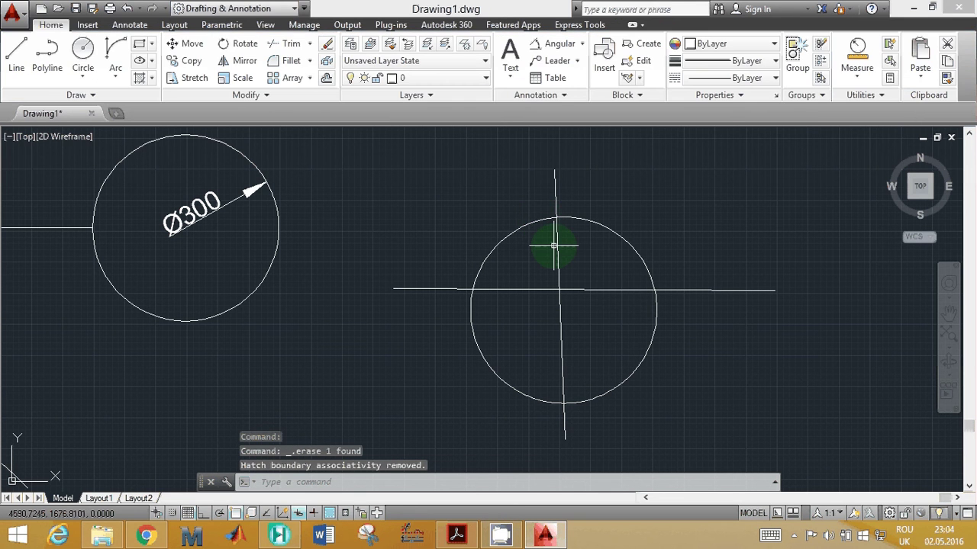
# Try a new hatch using the crossing lines and circle as boundaries, then cancel and undo
pyautogui.click(152, 82)
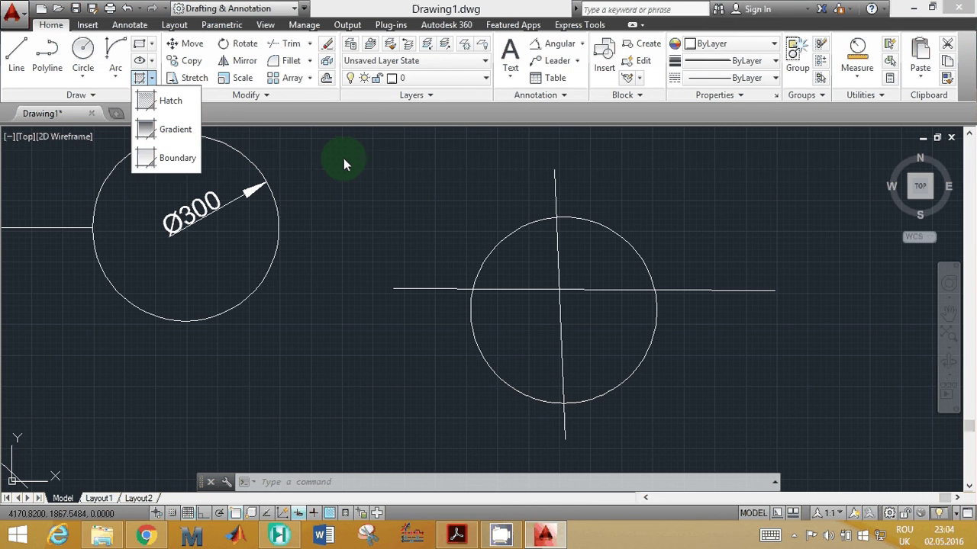
pyautogui.click(170, 100)
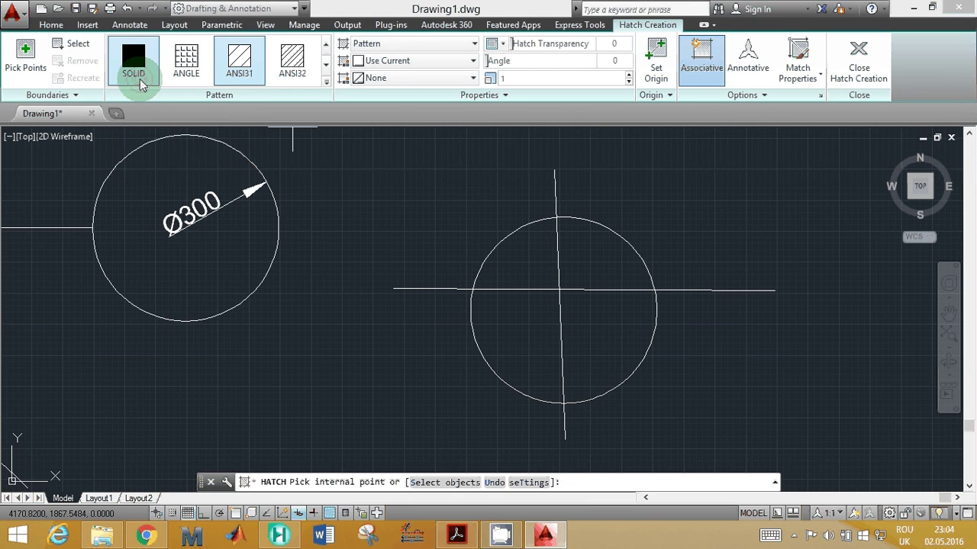
pyautogui.click(77, 44)
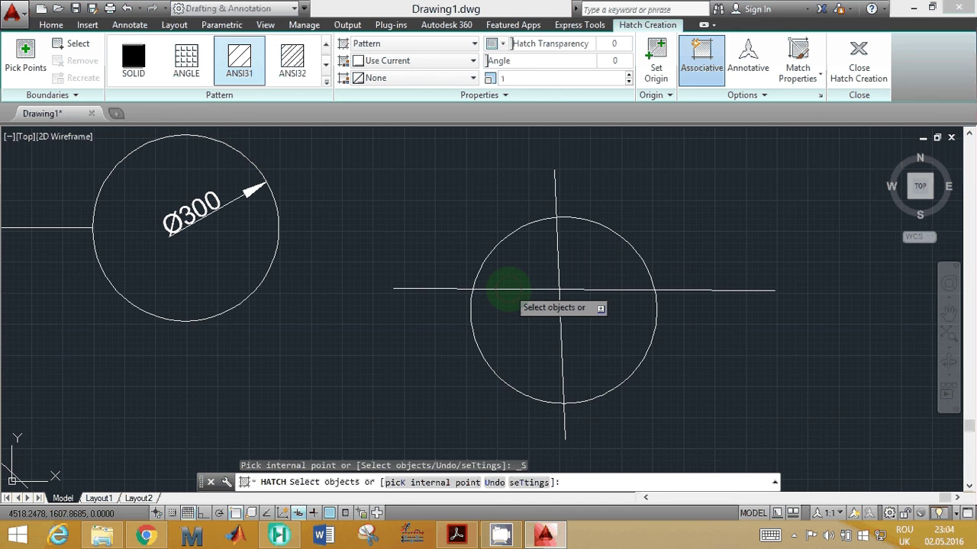
pyautogui.click(507, 289)
pyautogui.click(555, 244)
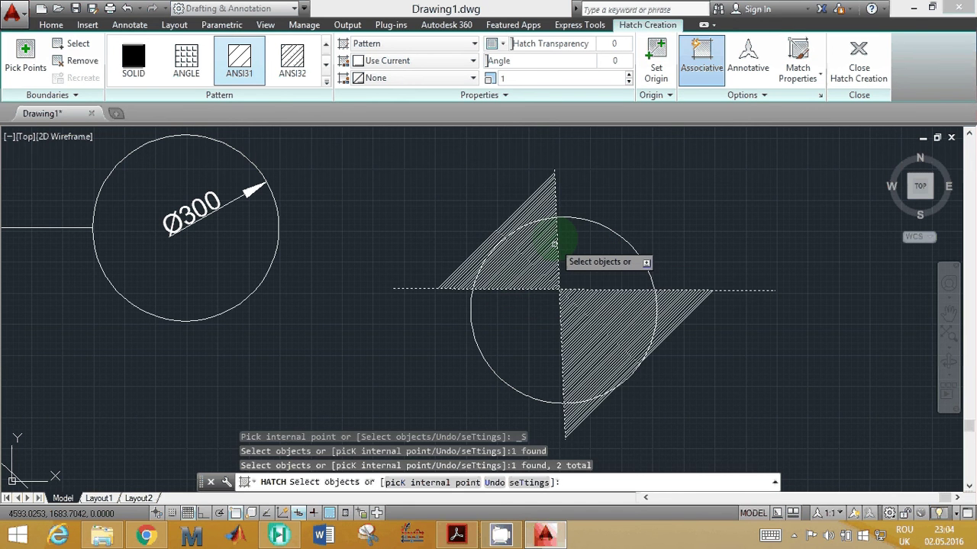
pyautogui.click(533, 223)
pyautogui.scroll(4, 533, 222)
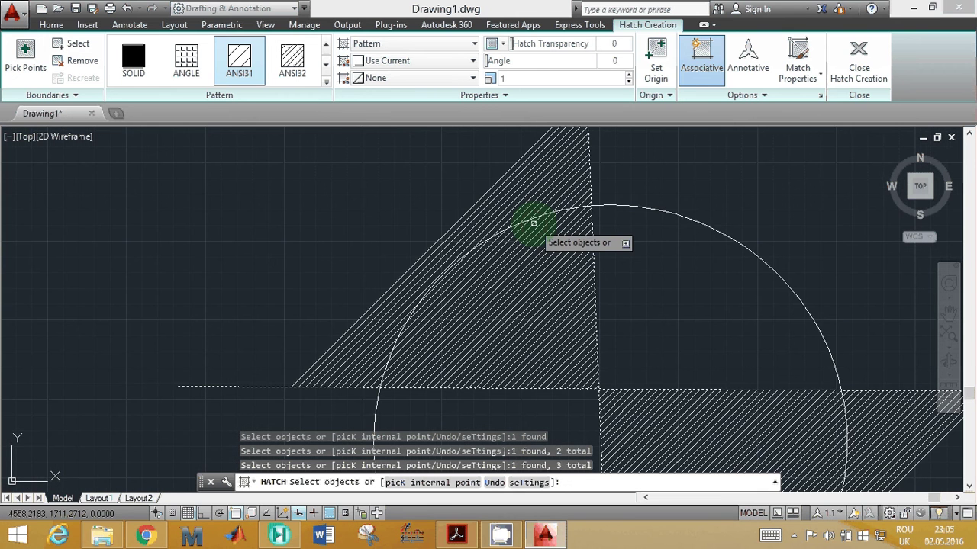
pyautogui.scroll(4, 533, 222)
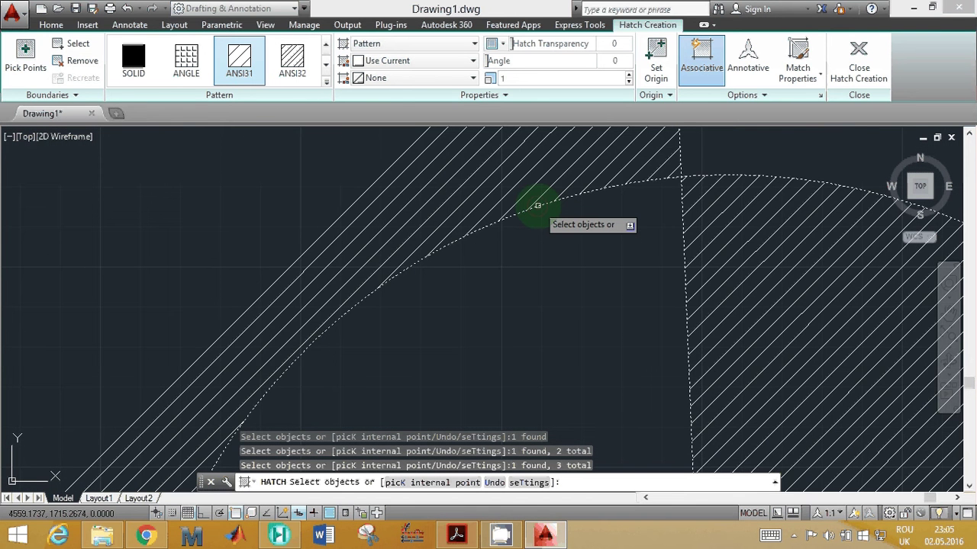
pyautogui.click(537, 205)
pyautogui.scroll(-8, 594, 221)
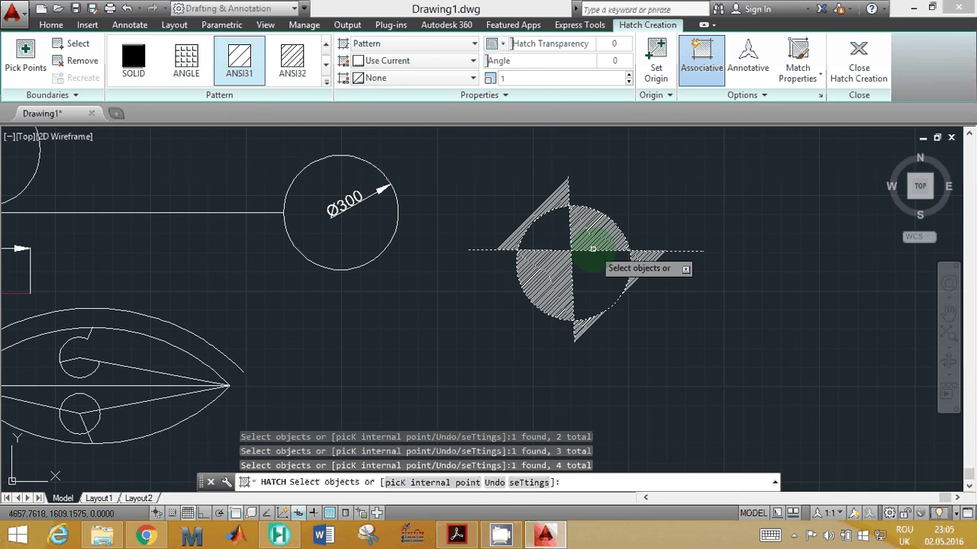
pyautogui.press('Escape')
pyautogui.hotkey('ctrl', 'z')
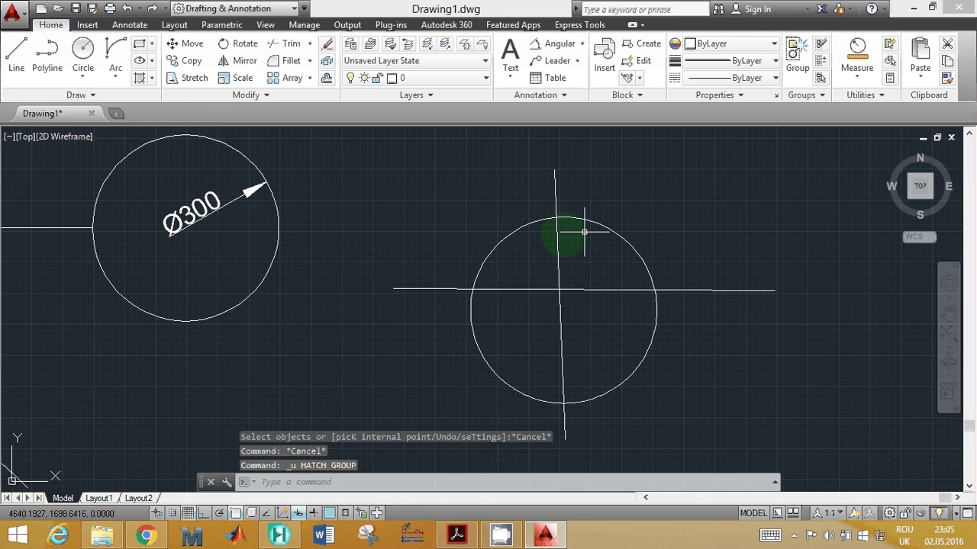
# Trim the vertical line above the circle and the horizontal line left of it
pyautogui.write('TRIM')
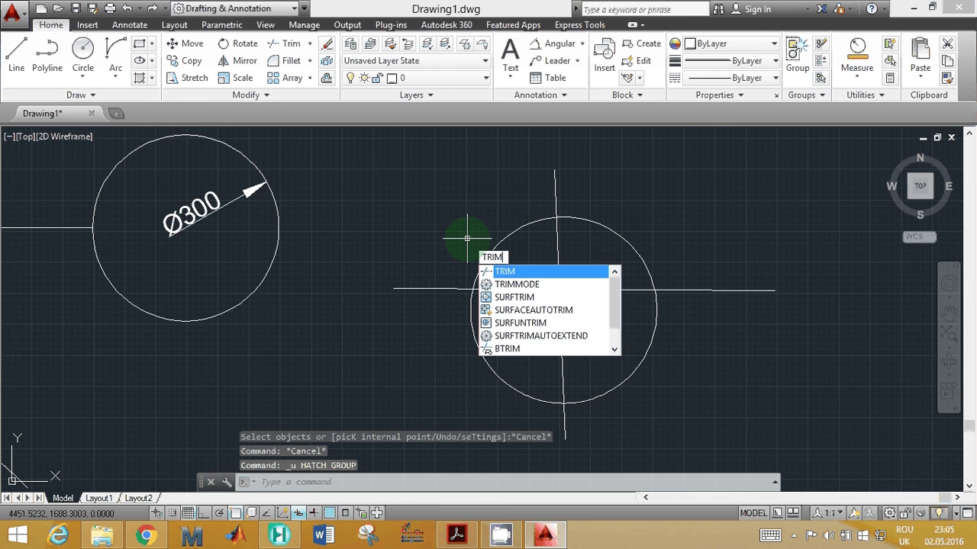
pyautogui.press('Return')
pyautogui.press('Return')
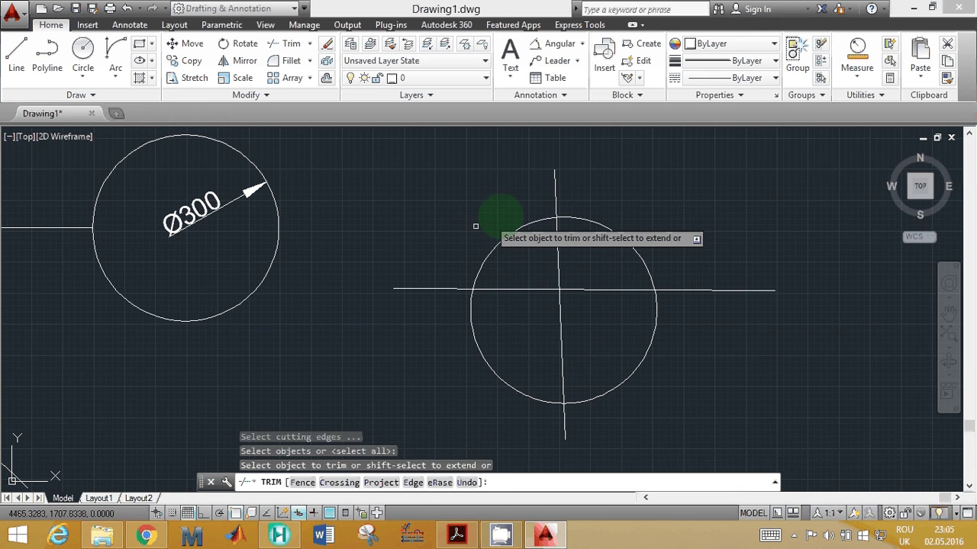
pyautogui.click(555, 202)
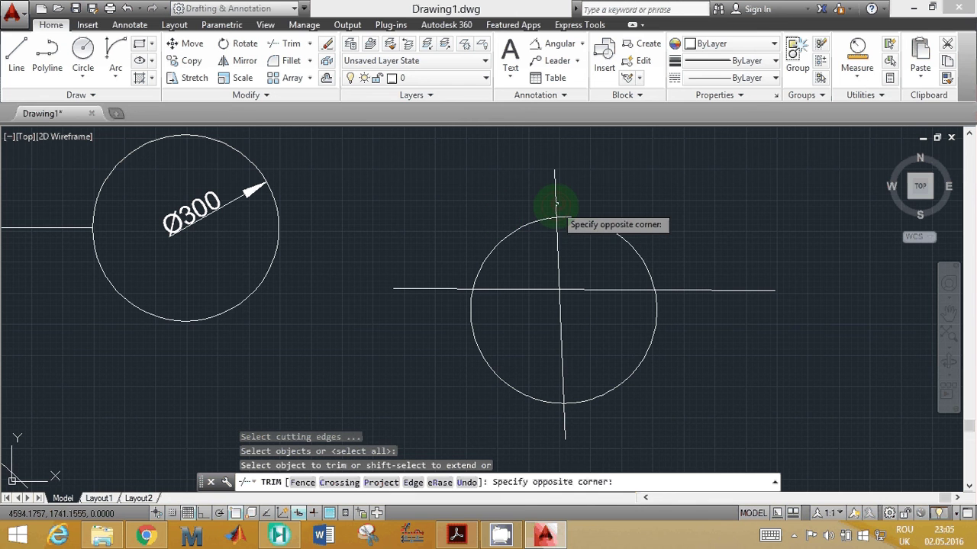
pyautogui.click(565, 207)
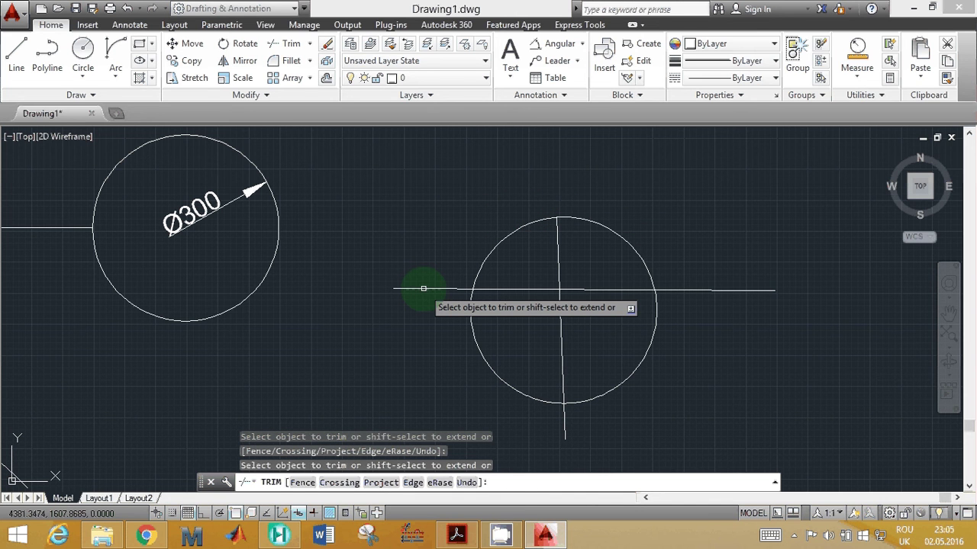
pyautogui.click(423, 288)
pyautogui.press('Escape')
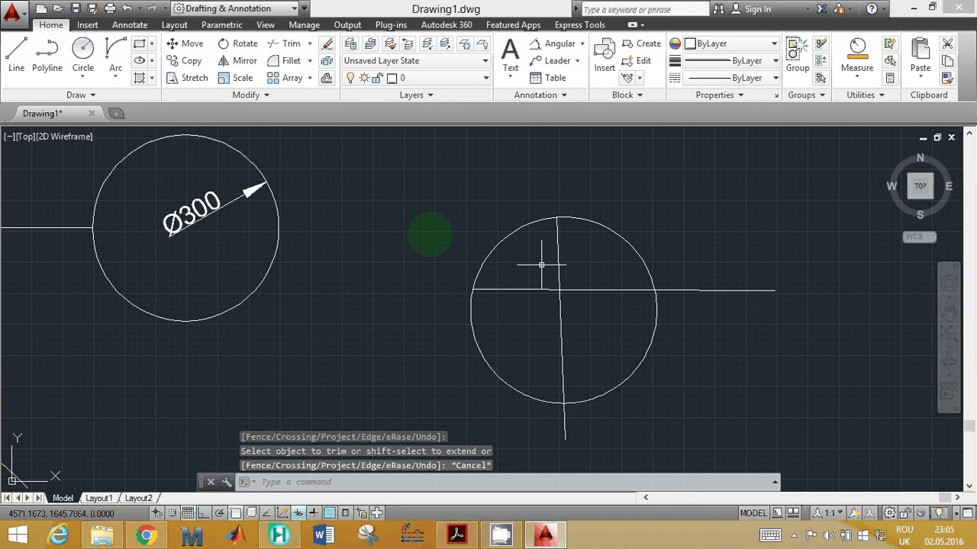
# Attempt a hatch by selecting the vertical line, horizontal line and circle as boundaries, then cancel
pyautogui.click(144, 79)
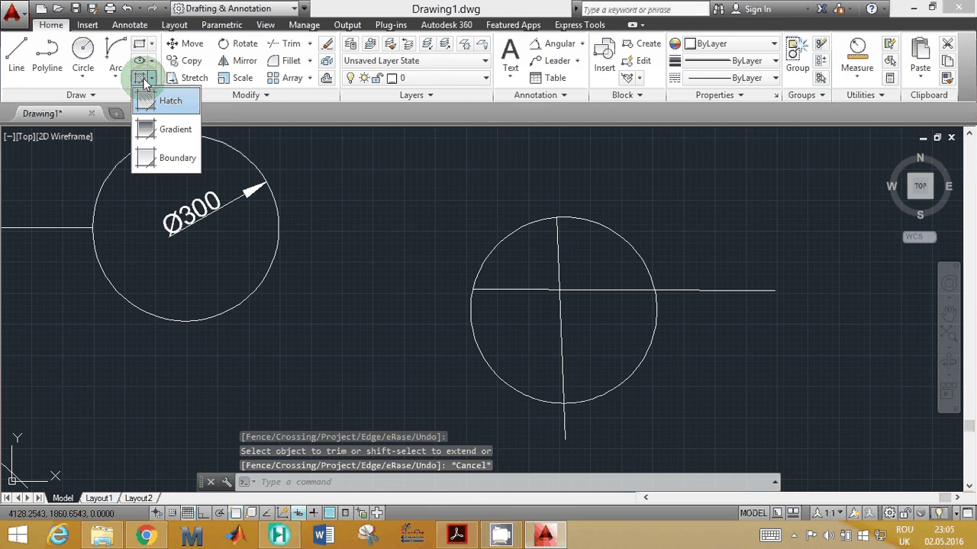
pyautogui.click(164, 101)
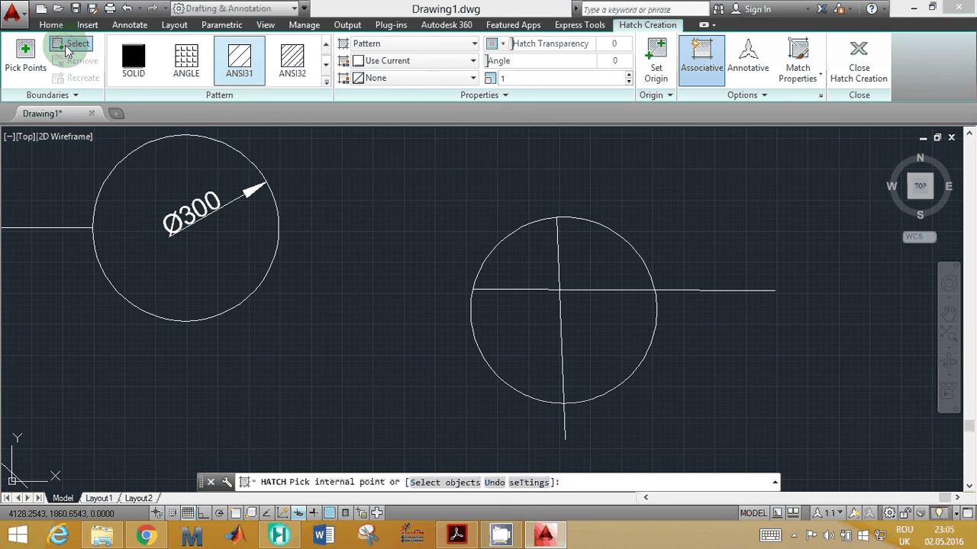
pyautogui.click(68, 50)
pyautogui.click(556, 251)
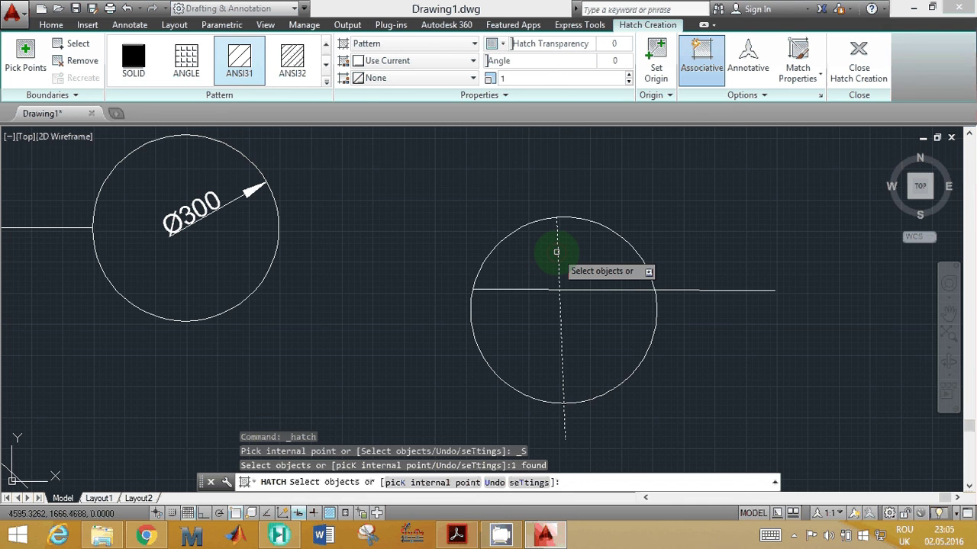
pyautogui.click(494, 289)
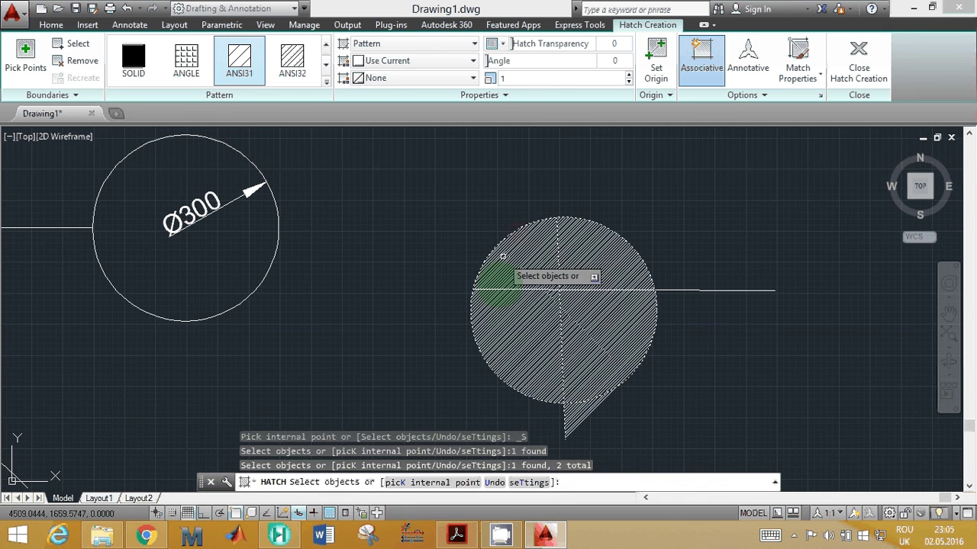
pyautogui.click(503, 256)
pyautogui.click(499, 290)
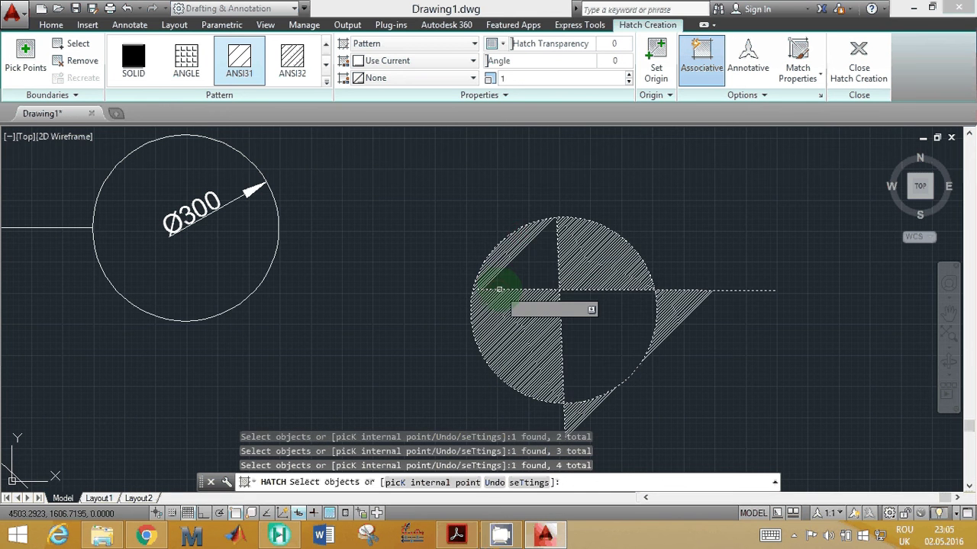
pyautogui.press('Escape')
pyautogui.press('Escape')
pyautogui.press('Escape')
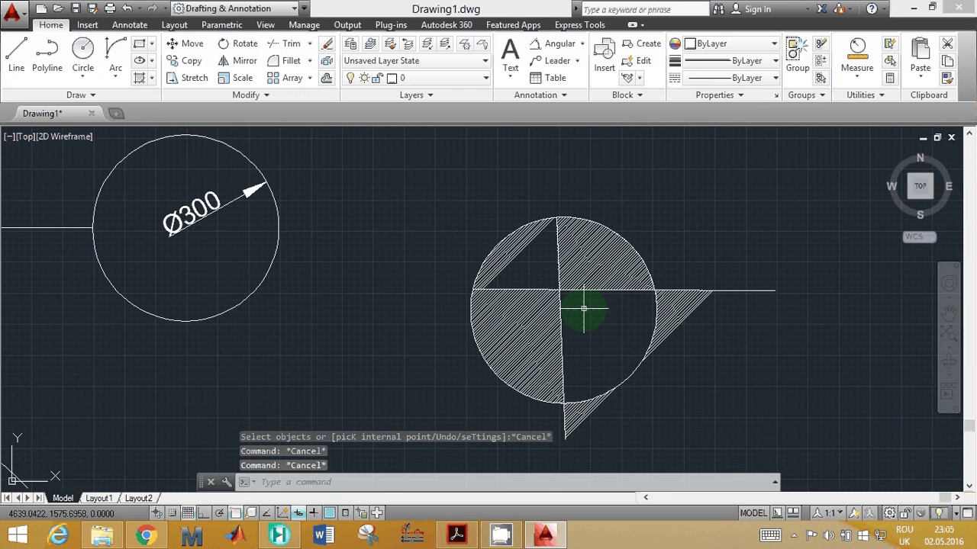
# Undo the hatch fill and delete the old vertical and horizontal lines in the right circle
pyautogui.hotkey('ctrl', 'z')
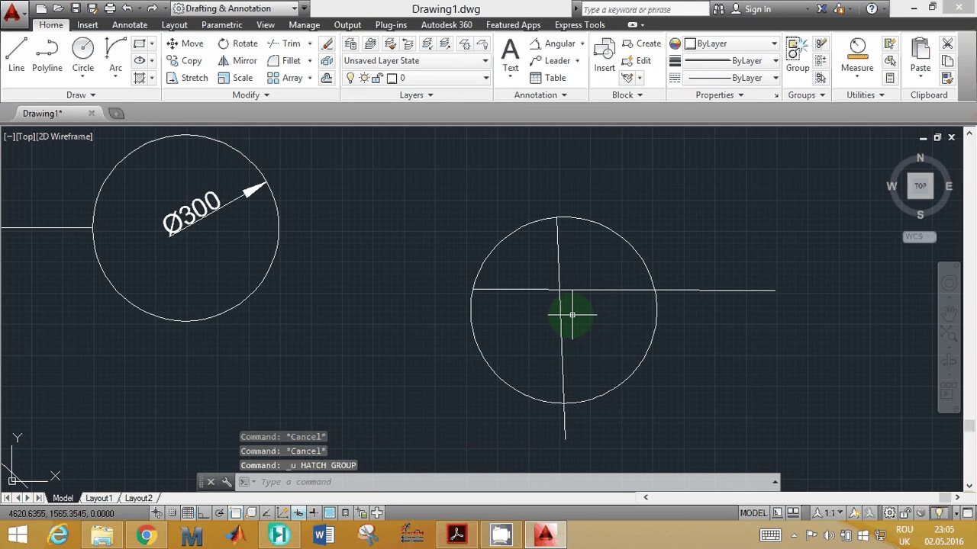
pyautogui.click(560, 320)
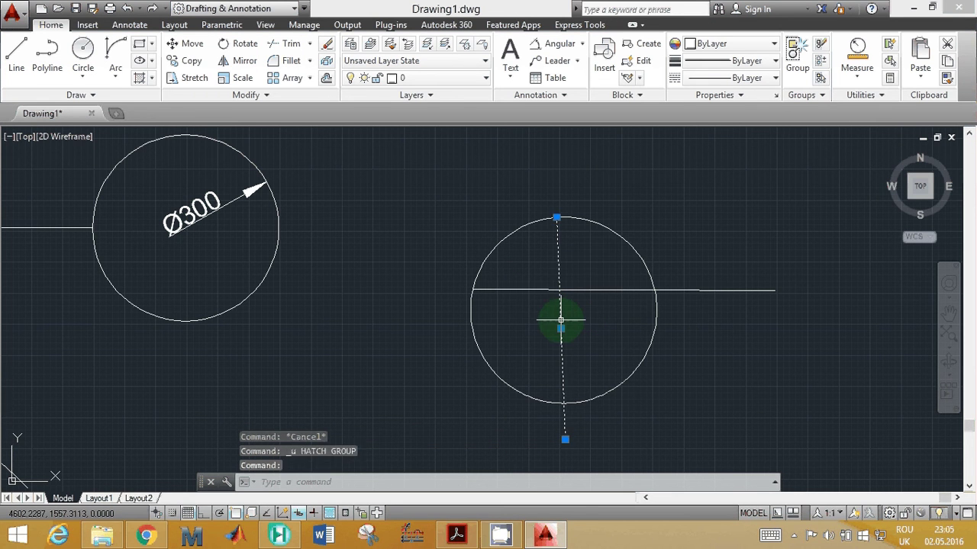
pyautogui.press('Delete')
pyautogui.click(546, 296)
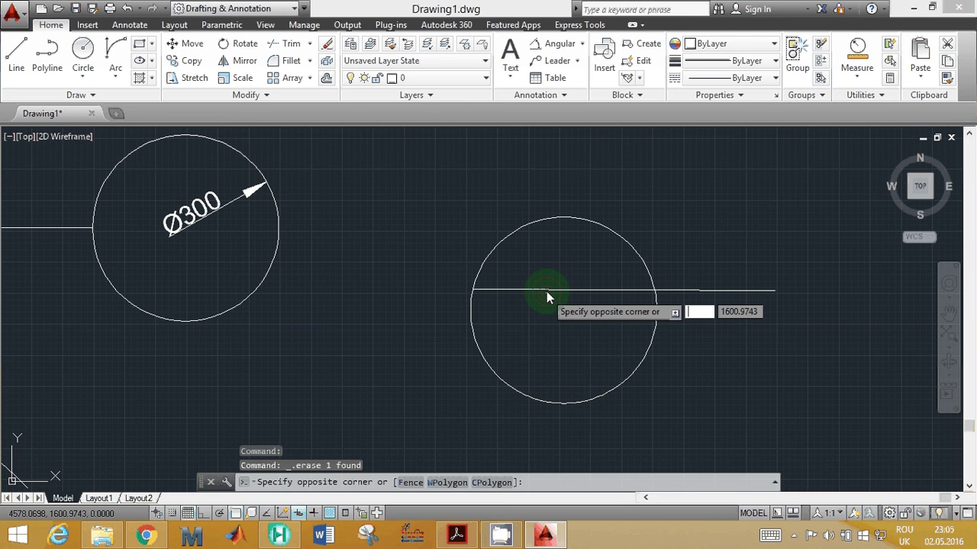
pyautogui.click(546, 296)
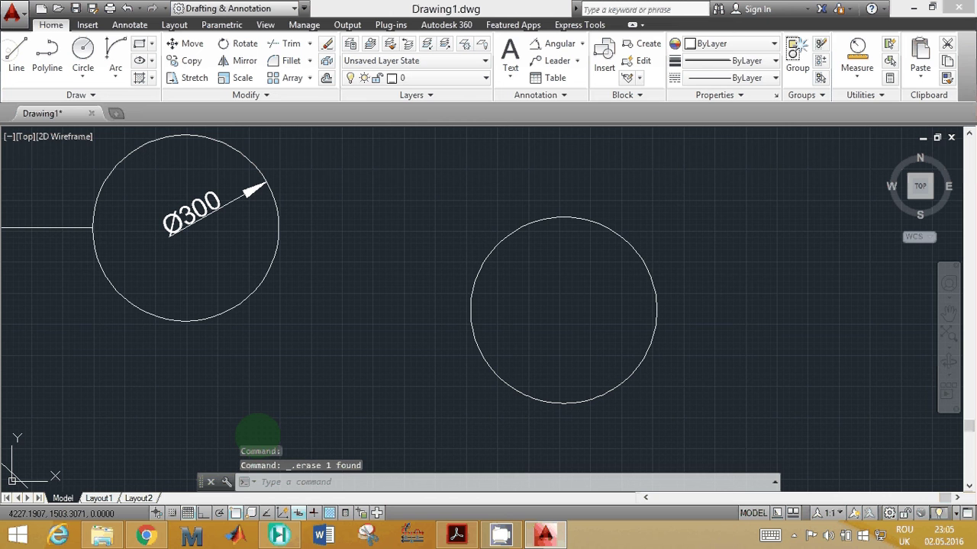
# With Ortho on, draw new vertical and horizontal lines extending past the right circle
pyautogui.write('l')
pyautogui.press('Return')
pyautogui.press('F8')
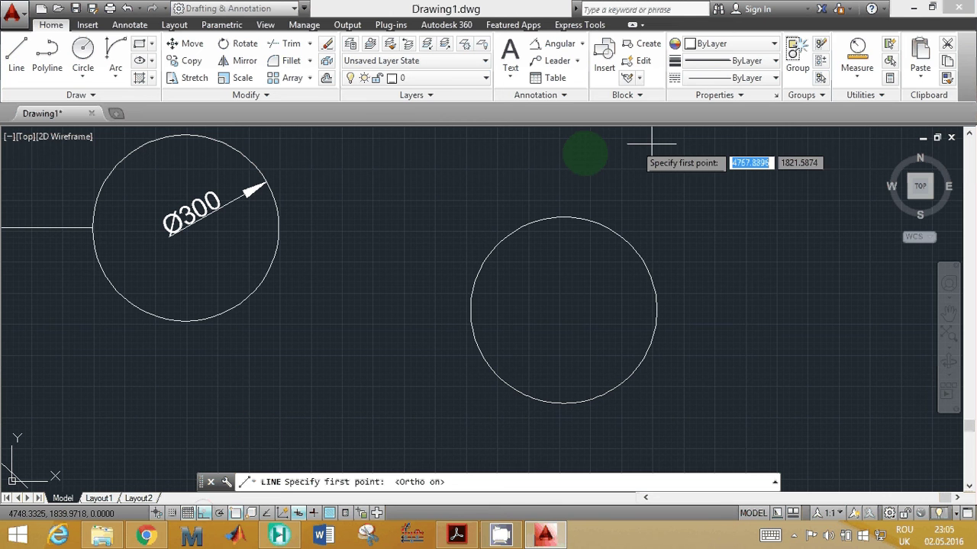
pyautogui.click(555, 160)
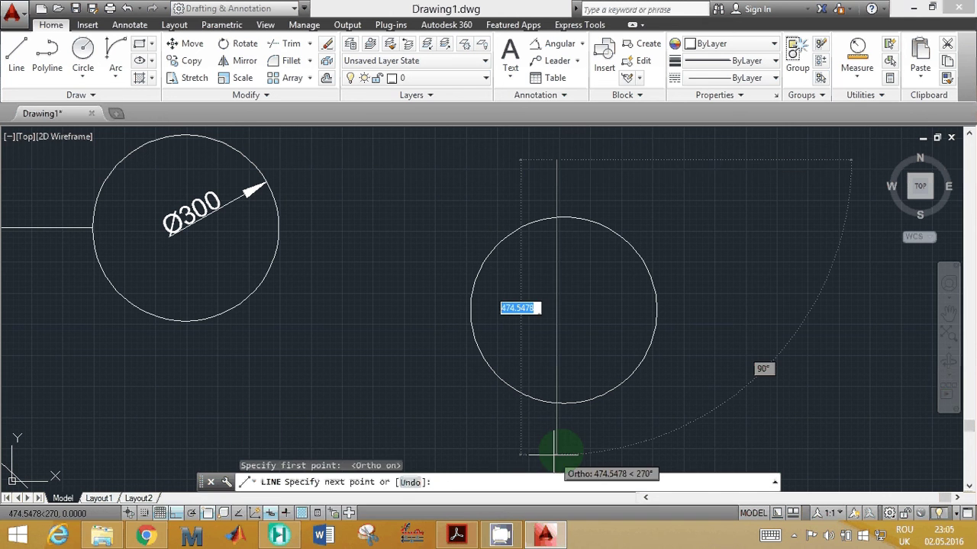
pyautogui.click(556, 454)
pyautogui.press('Escape')
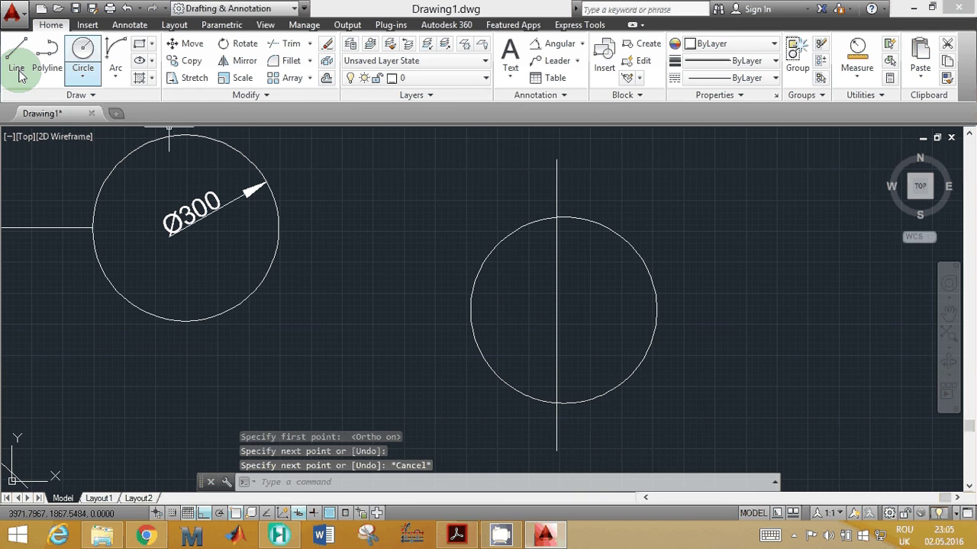
pyautogui.click(20, 74)
pyautogui.click(435, 323)
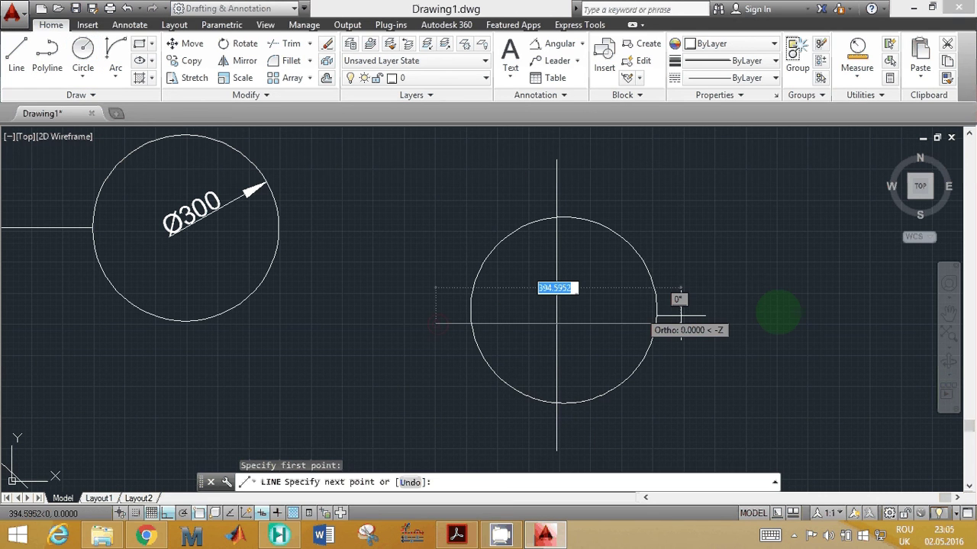
pyautogui.click(787, 324)
pyautogui.press('Escape')
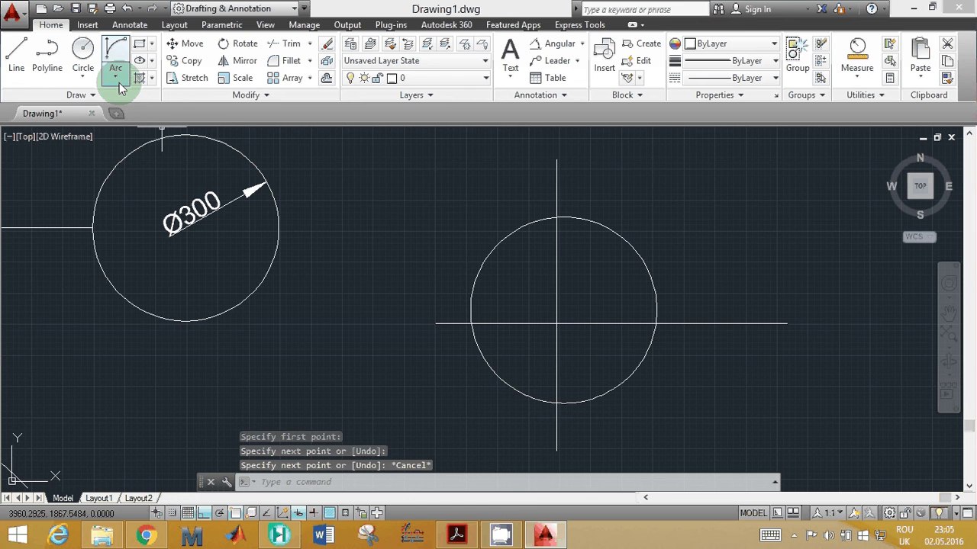
pyautogui.click(140, 77)
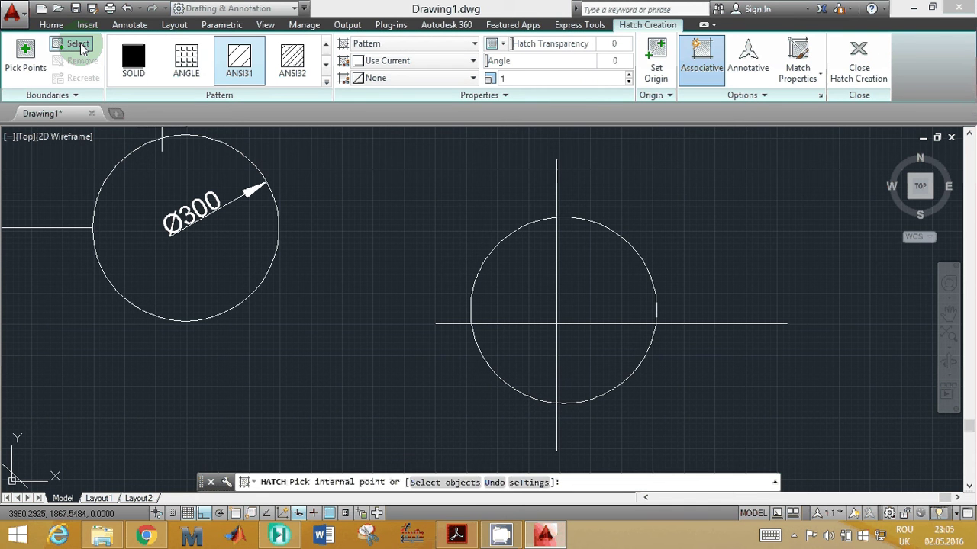
# Hatch the right circle using the crossing lines and circle as boundary objects, then undo it
pyautogui.click(79, 45)
pyautogui.click(533, 321)
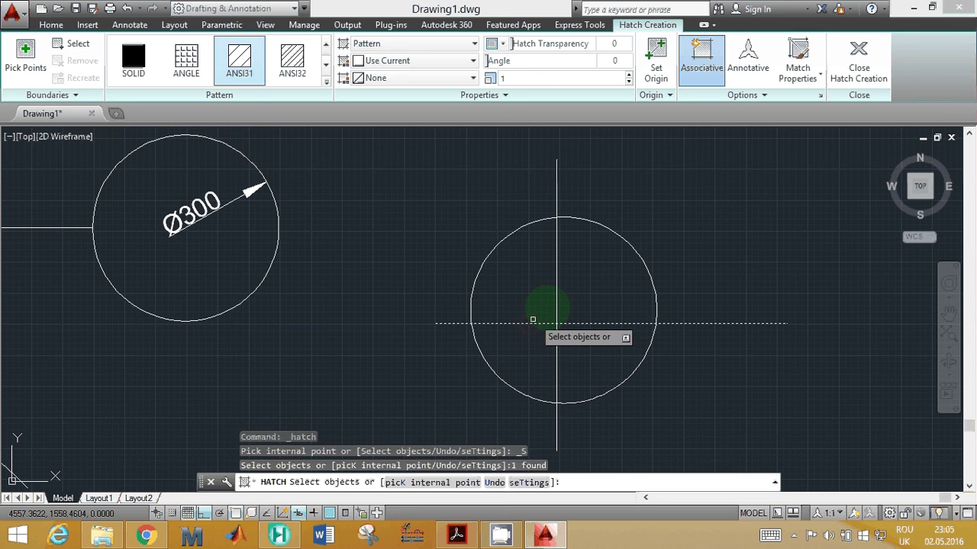
pyautogui.click(556, 290)
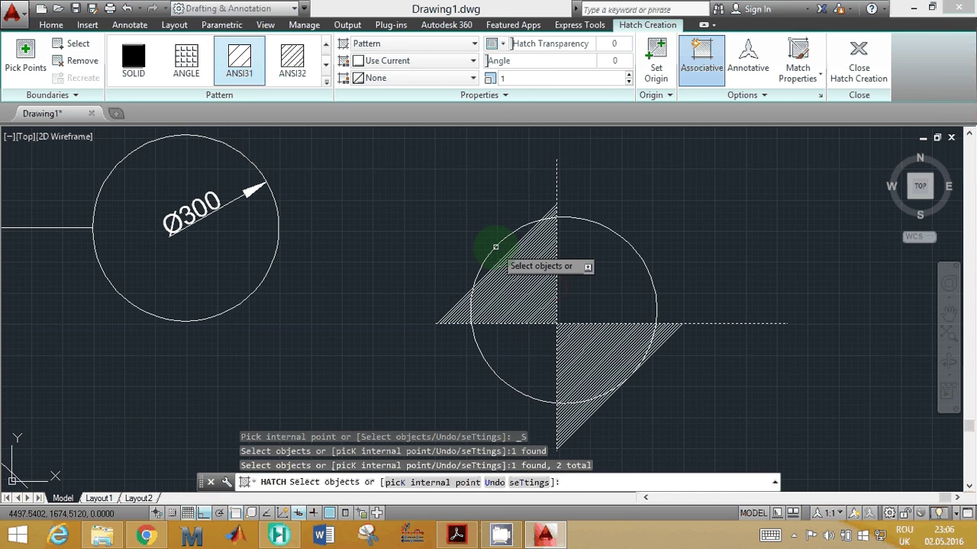
pyautogui.click(495, 246)
pyautogui.press('Escape')
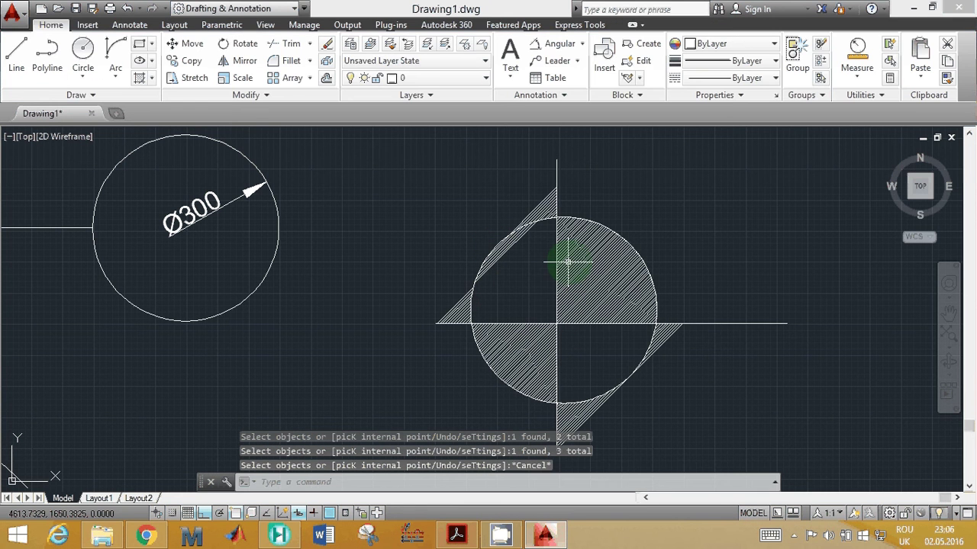
pyautogui.press('Escape')
pyautogui.press('Escape')
pyautogui.press('Escape')
pyautogui.hotkey('ctrl', 'z')
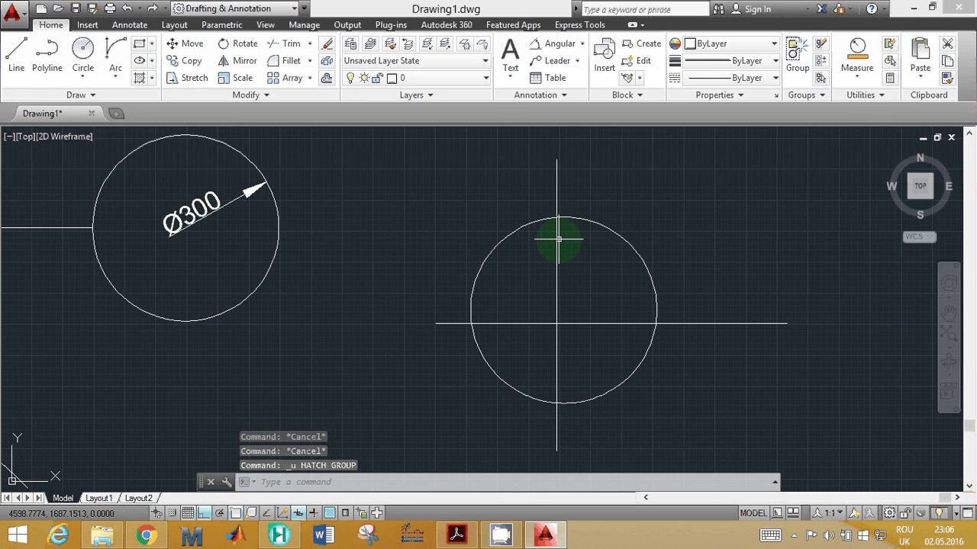
# Trim the horizontal and vertical line ends outside the right circle with TR
pyautogui.write('tr')
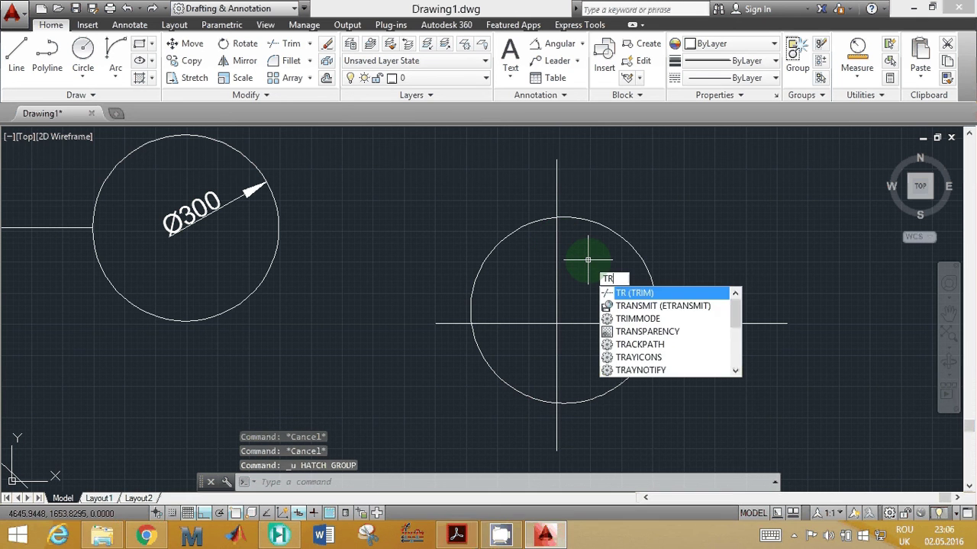
pyautogui.press('Return')
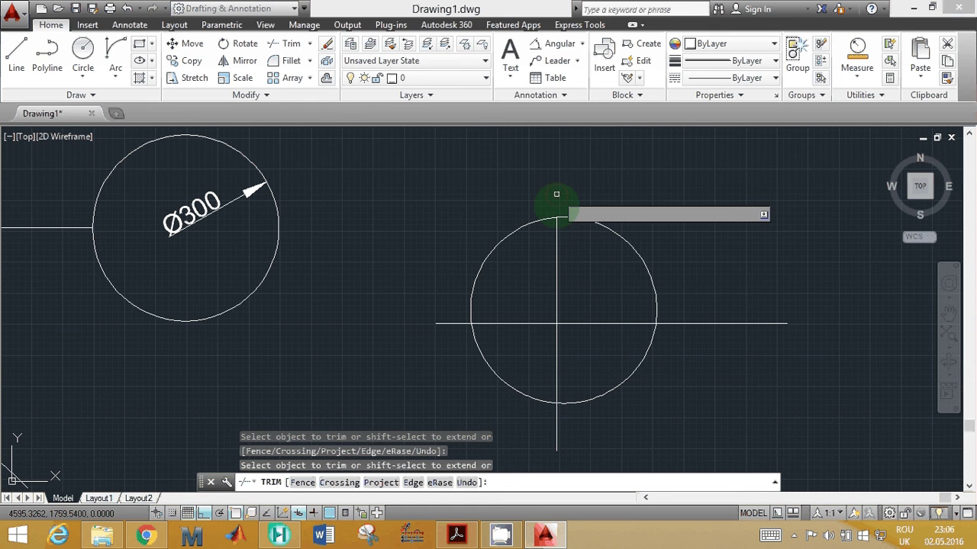
pyautogui.click(444, 321)
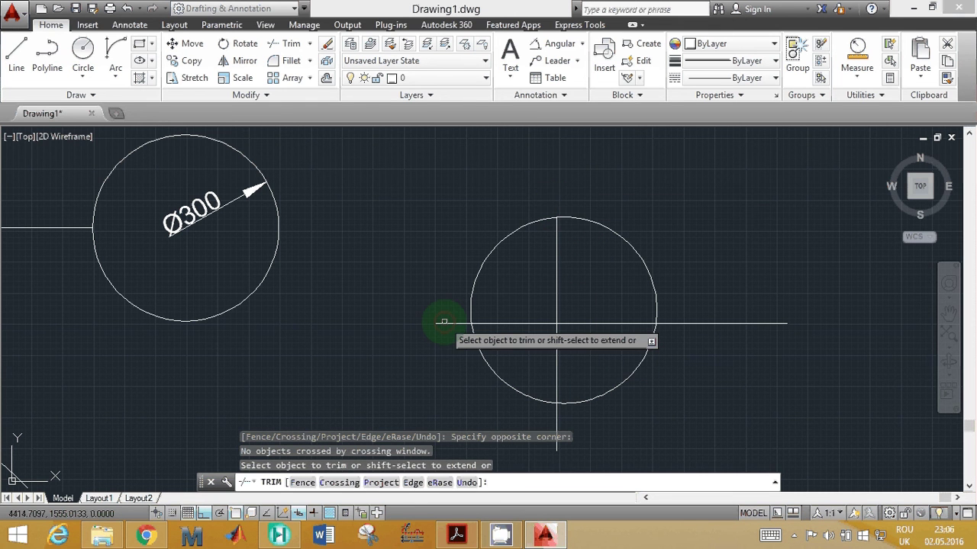
pyautogui.click(556, 439)
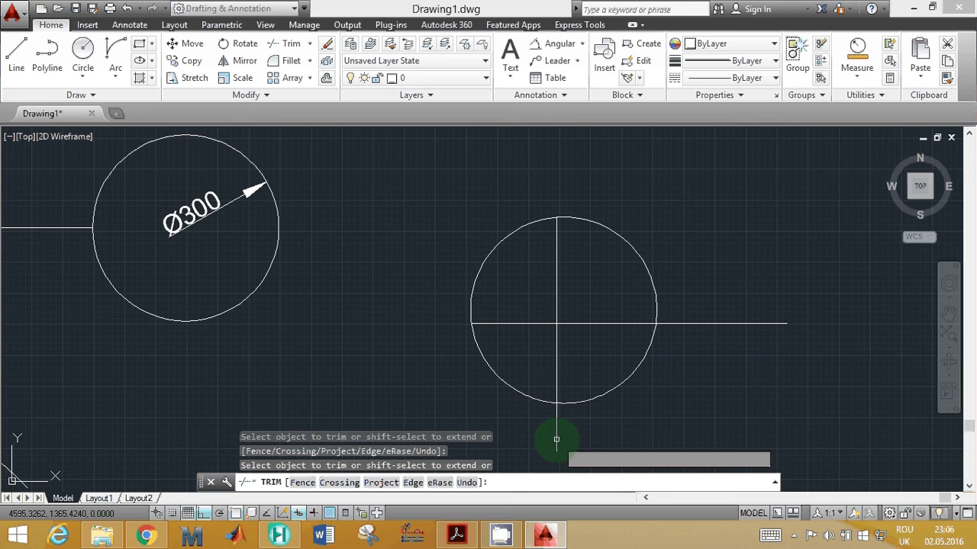
pyautogui.click(710, 324)
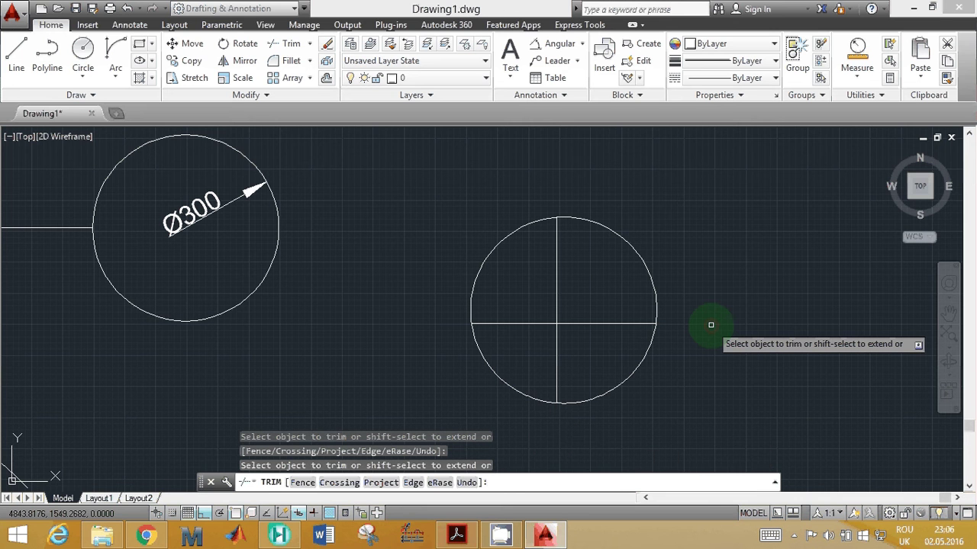
pyautogui.click(153, 79)
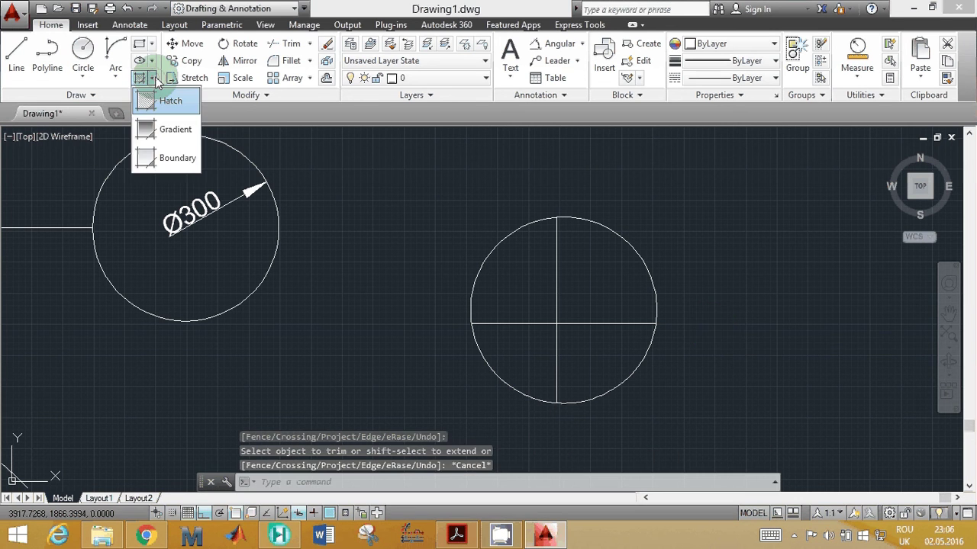
pyautogui.click(141, 80)
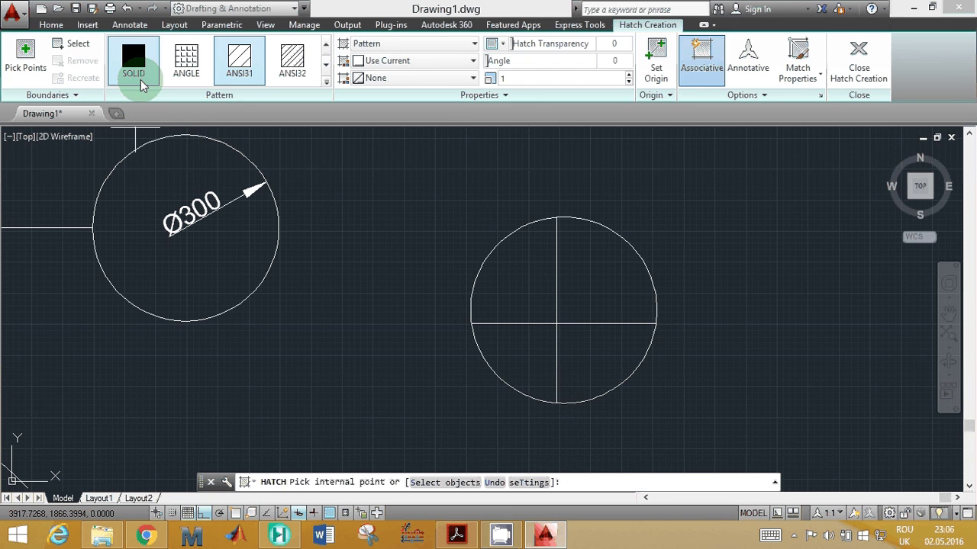
pyautogui.click(78, 43)
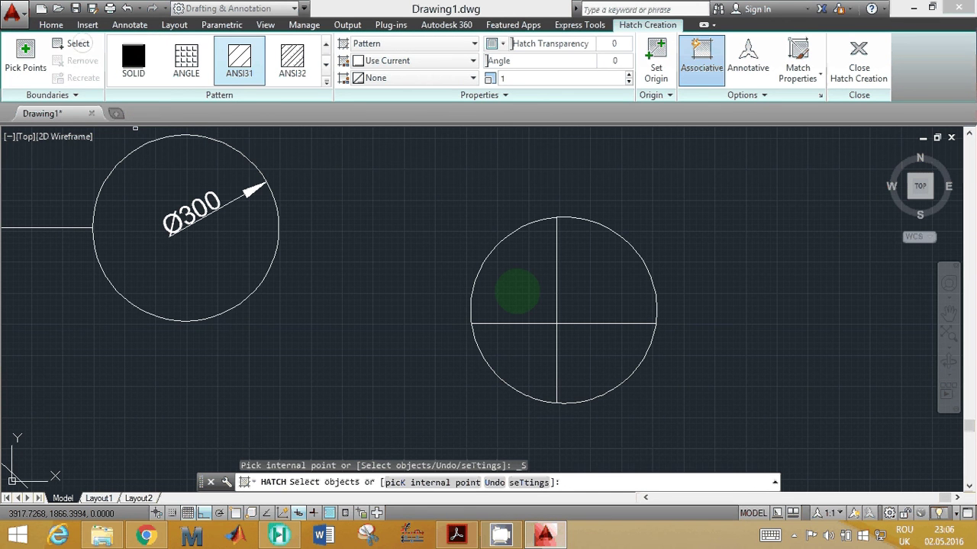
pyautogui.click(556, 260)
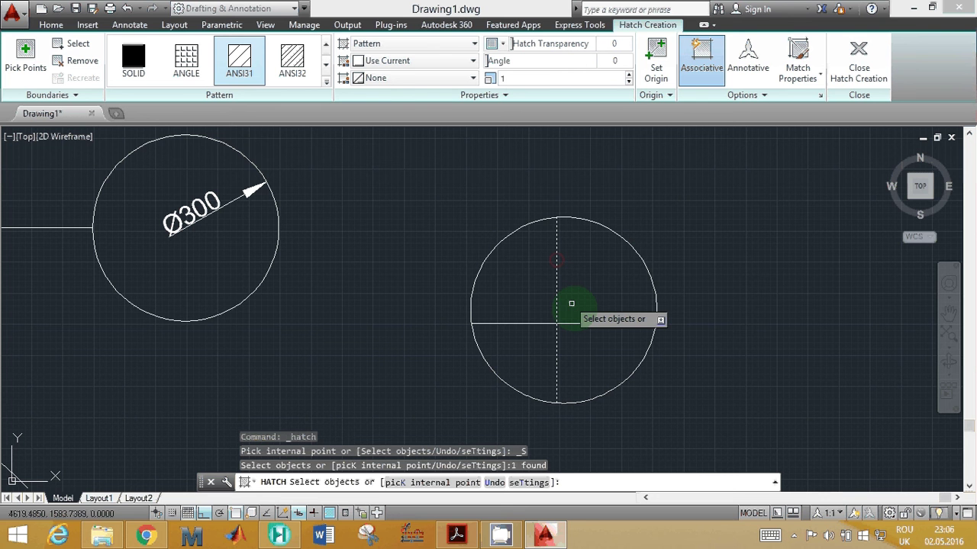
pyautogui.click(600, 316)
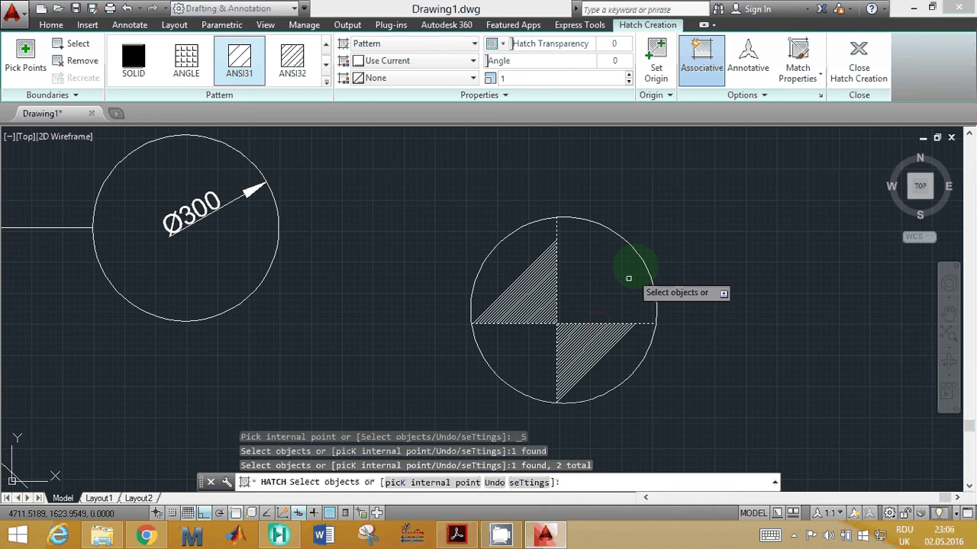
pyautogui.click(629, 279)
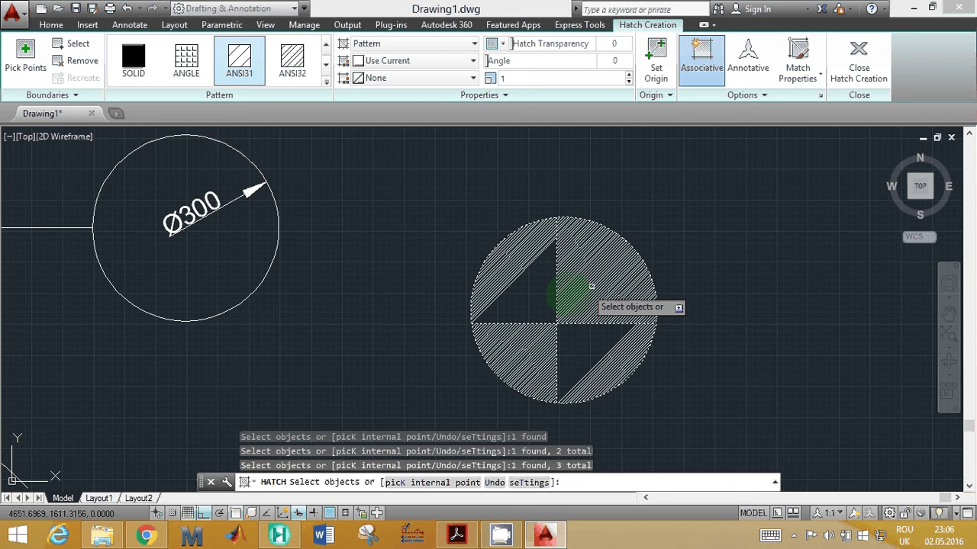
pyautogui.press('Escape')
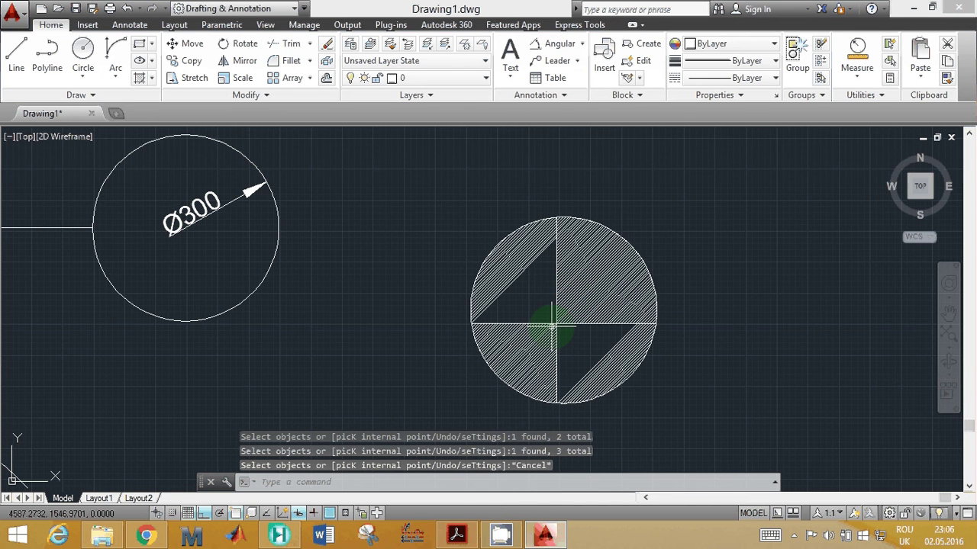
pyautogui.press('Escape')
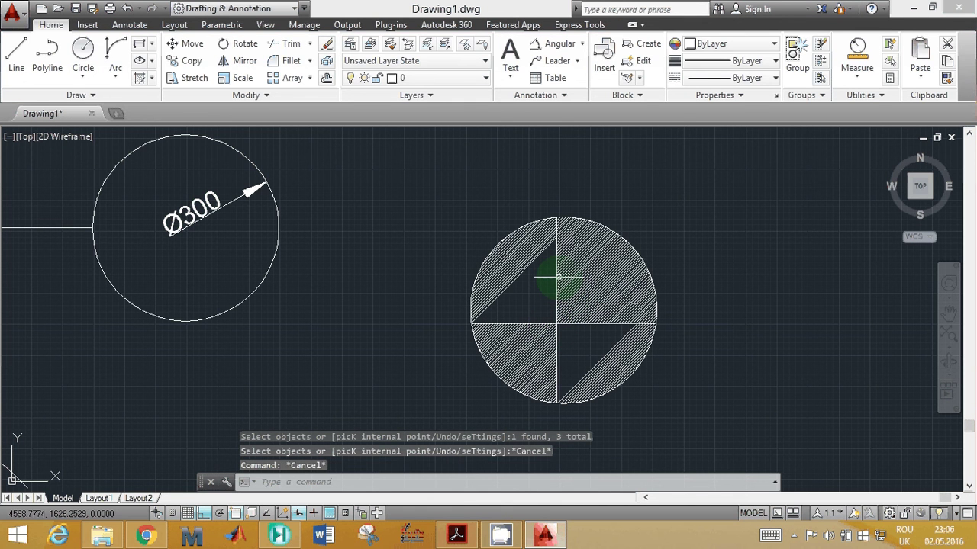
pyautogui.click(558, 278)
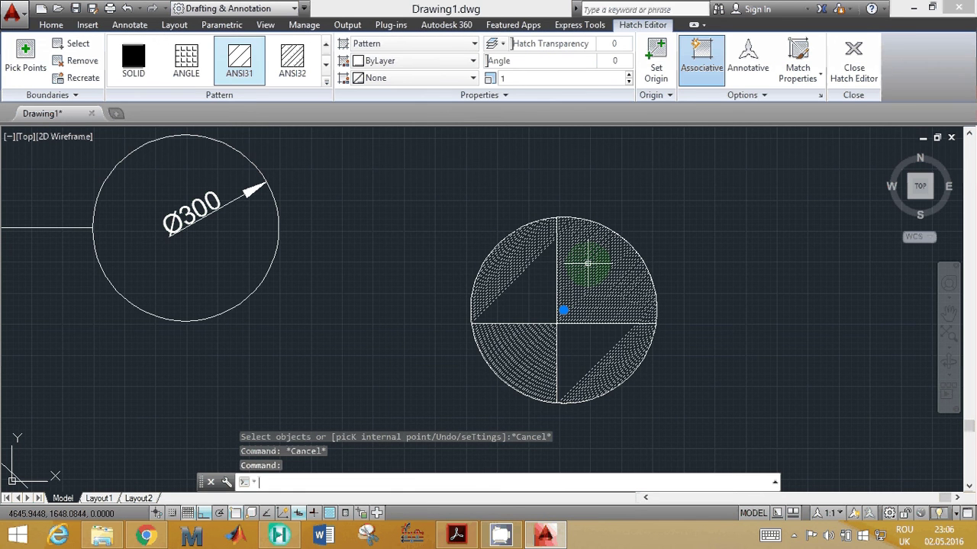
pyautogui.press('Escape')
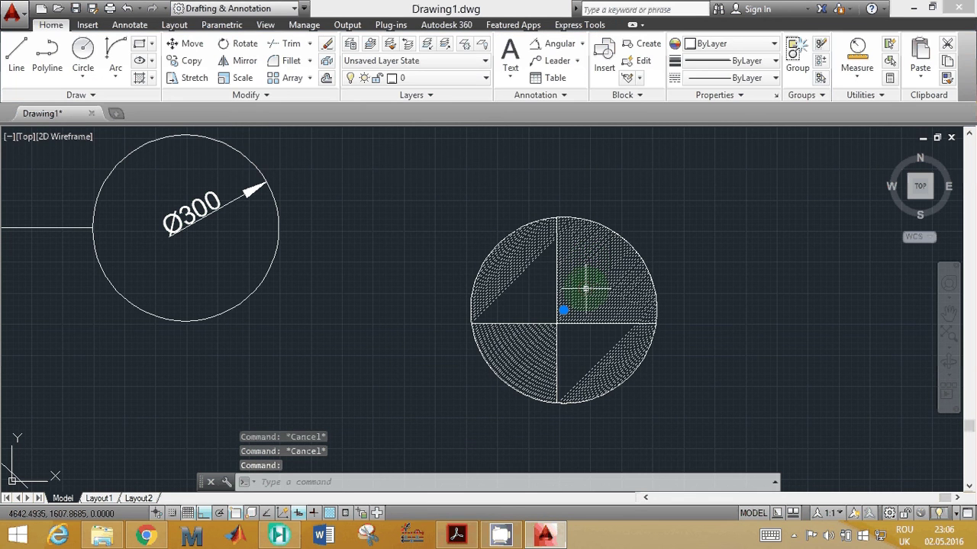
pyautogui.press('Delete')
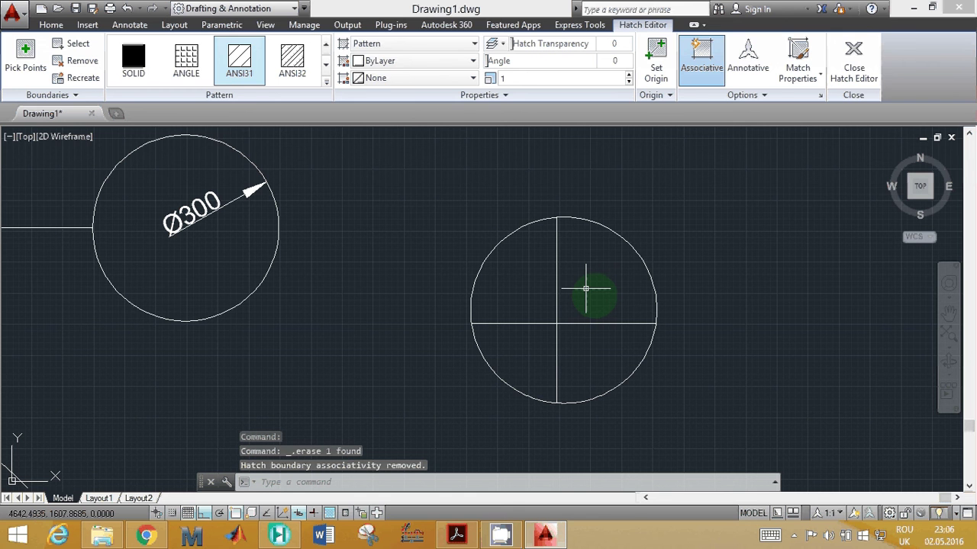
# Delete the horizontal line crossing the right circle
pyautogui.click(531, 324)
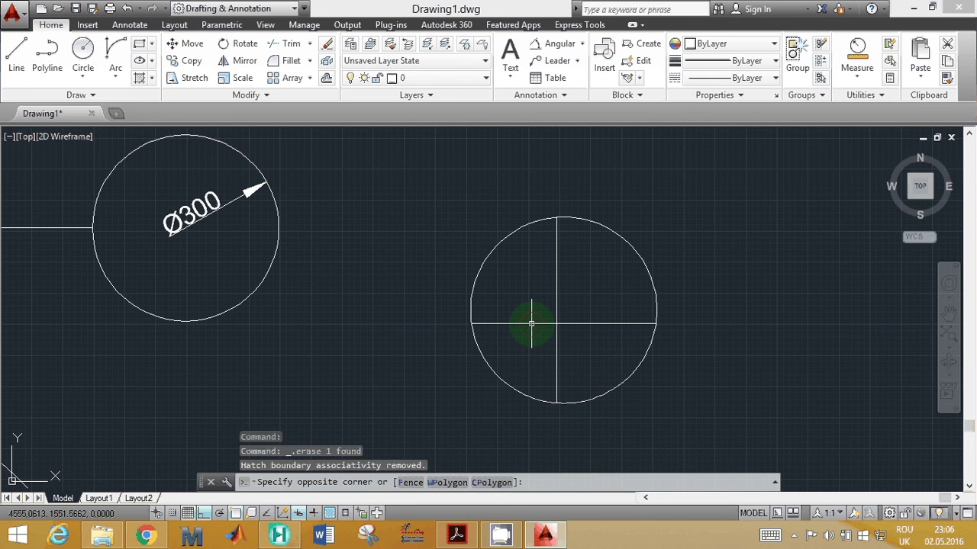
pyautogui.click(530, 323)
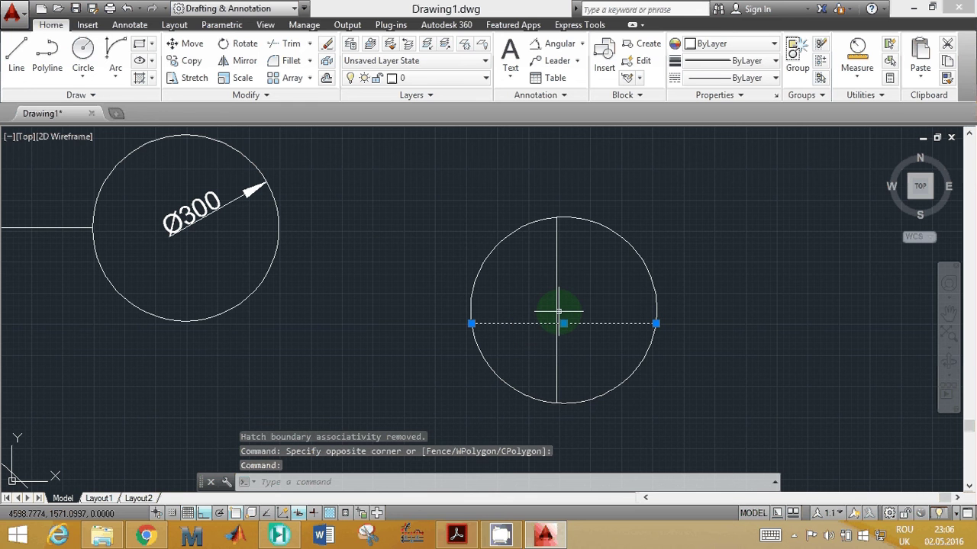
pyautogui.press('Delete')
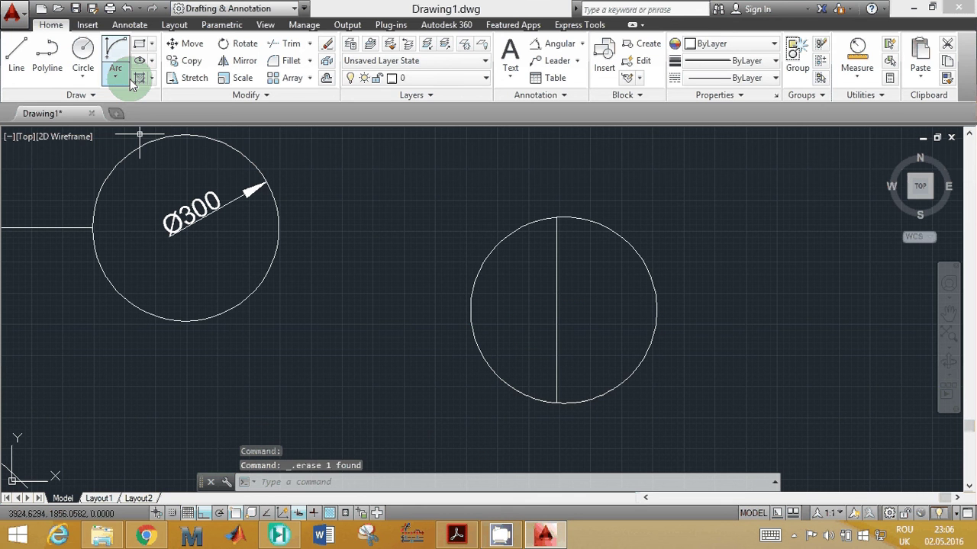
# Hatch the circle with ANSI31, selecting the vertical line and circle as boundary objects
pyautogui.click(135, 78)
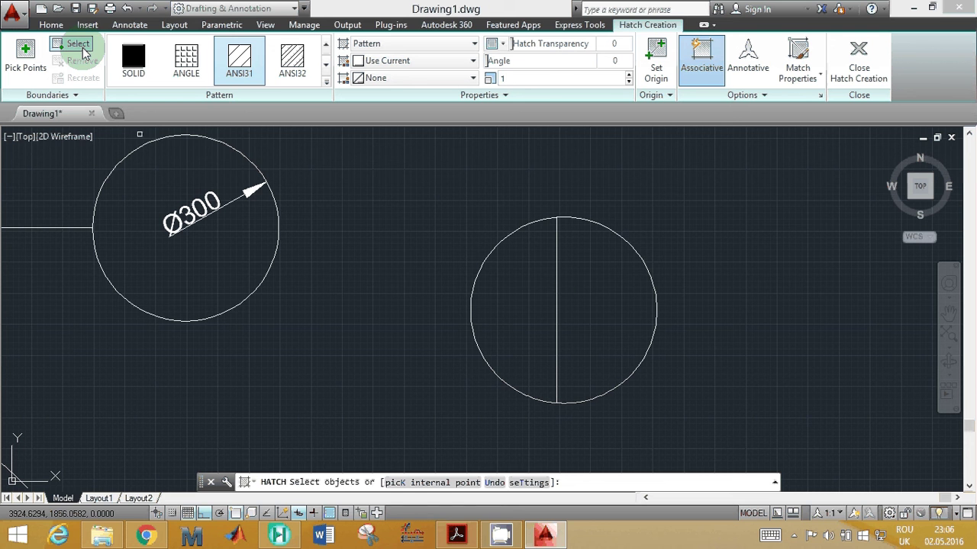
pyautogui.click(82, 50)
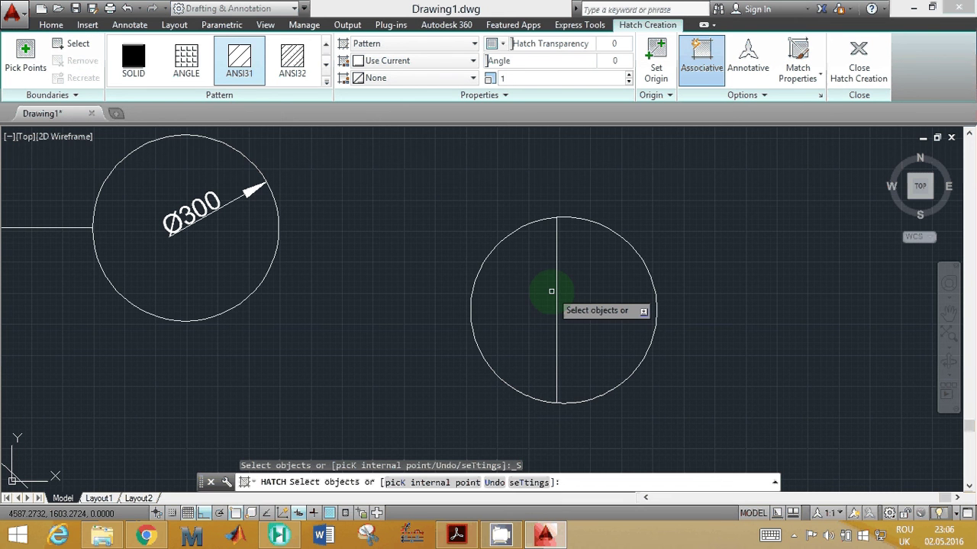
pyautogui.click(554, 291)
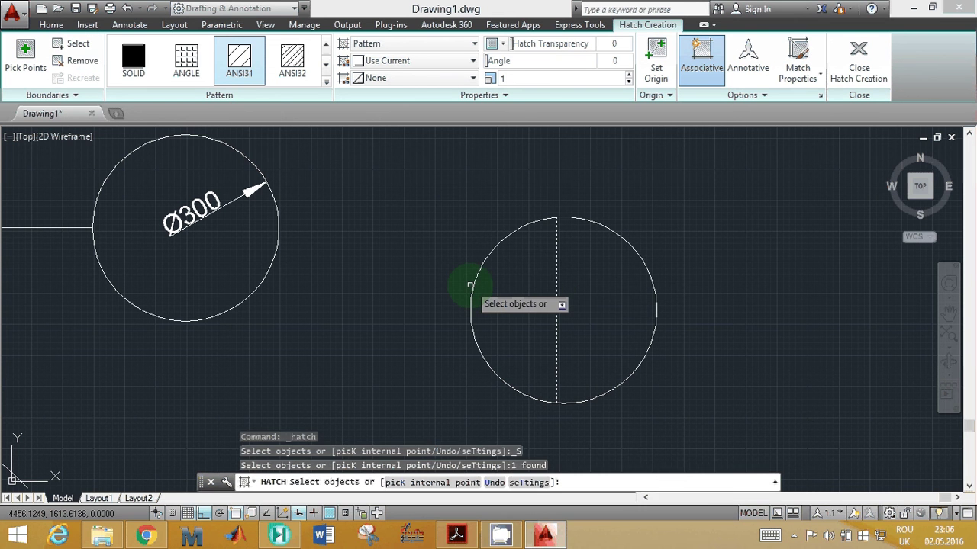
pyautogui.click(470, 285)
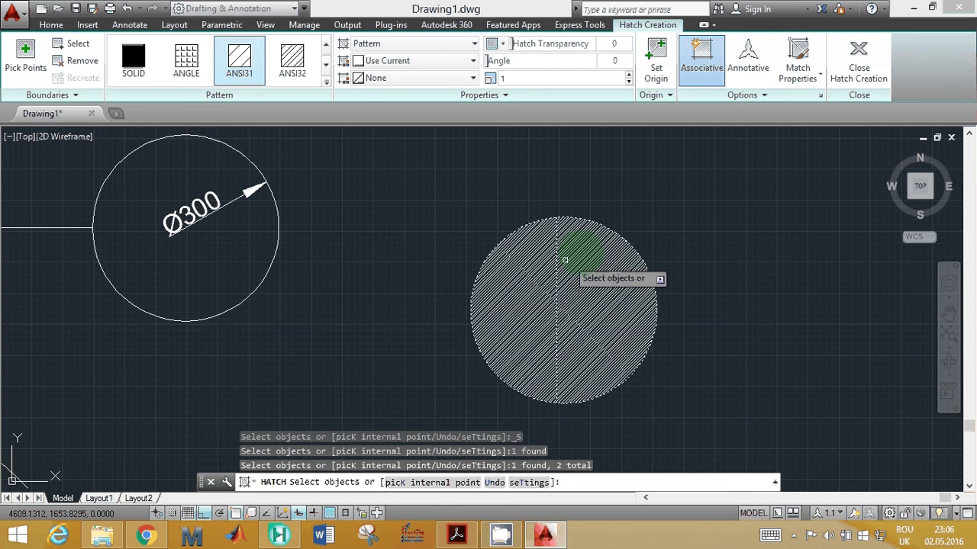
pyautogui.press('Escape')
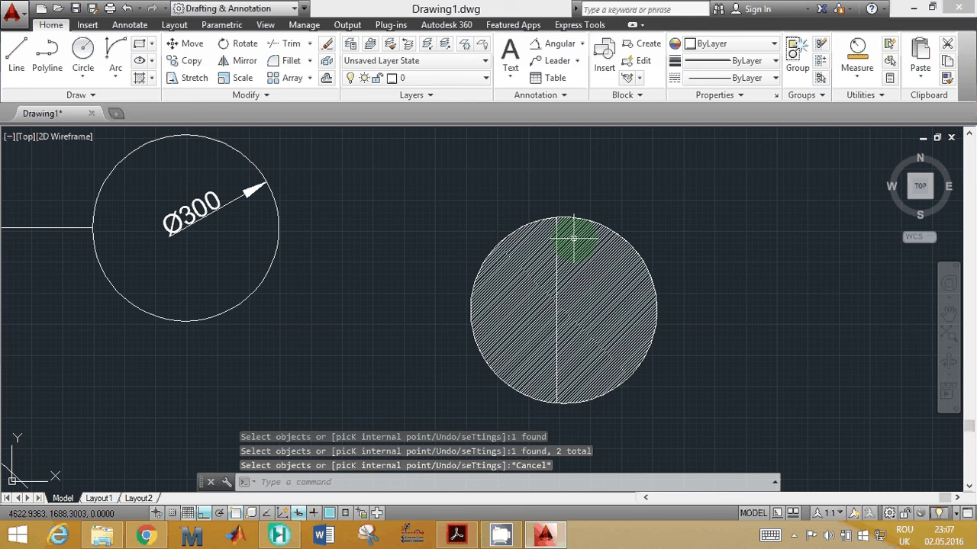
# Zoom in and out to inspect the ANSI31 hatch inside the circle
pyautogui.scroll(3, 573, 239)
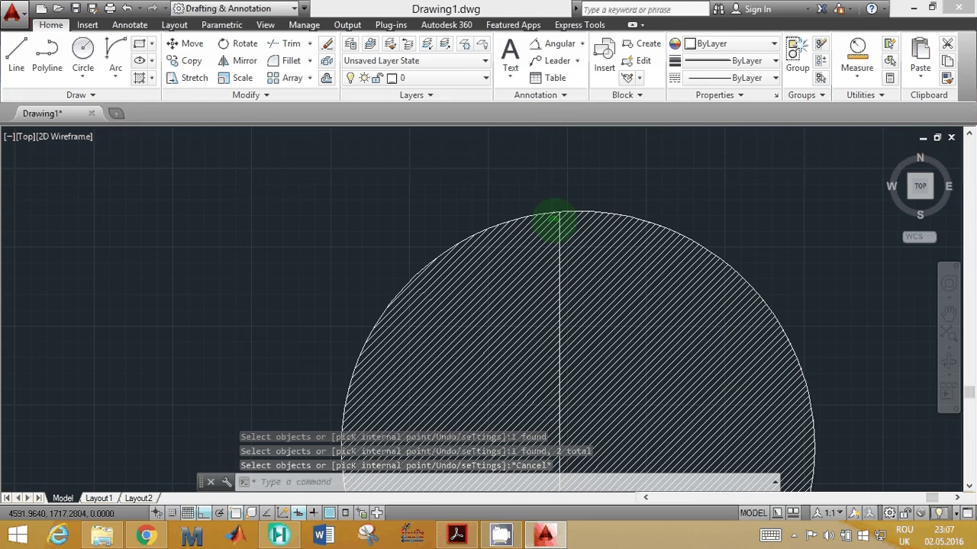
pyautogui.scroll(5, 555, 222)
pyautogui.scroll(3, 534, 248)
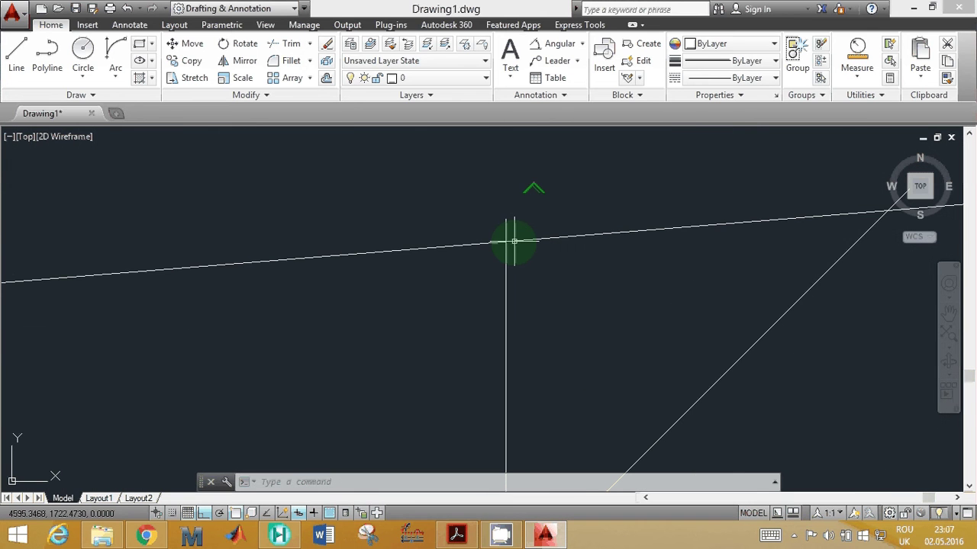
pyautogui.scroll(-3, 515, 243)
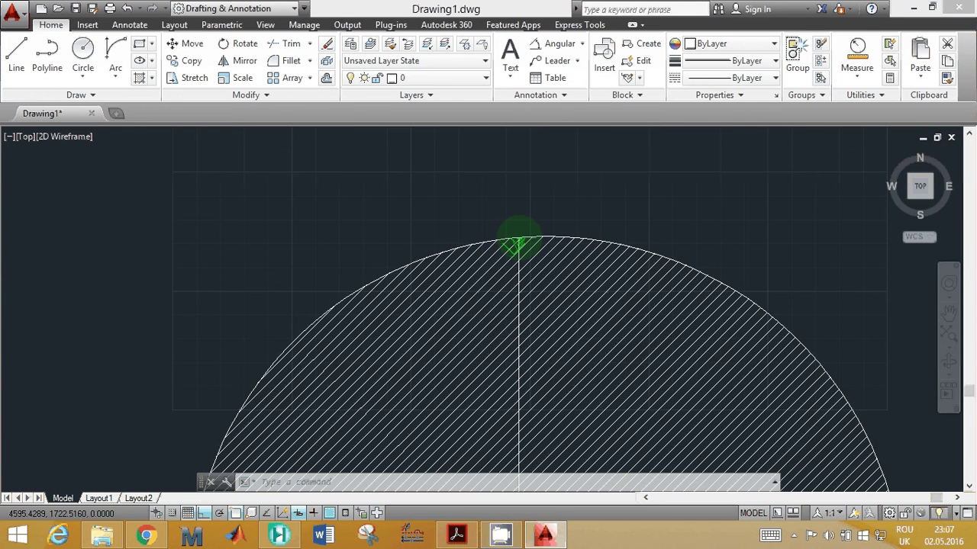
pyautogui.scroll(-5, 515, 244)
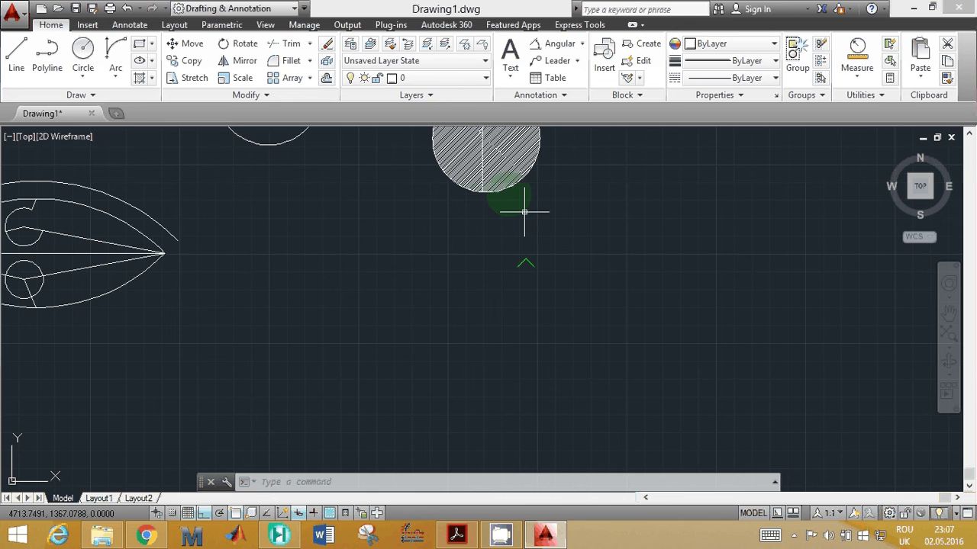
pyautogui.scroll(5, 502, 374)
pyautogui.scroll(-2, 484, 366)
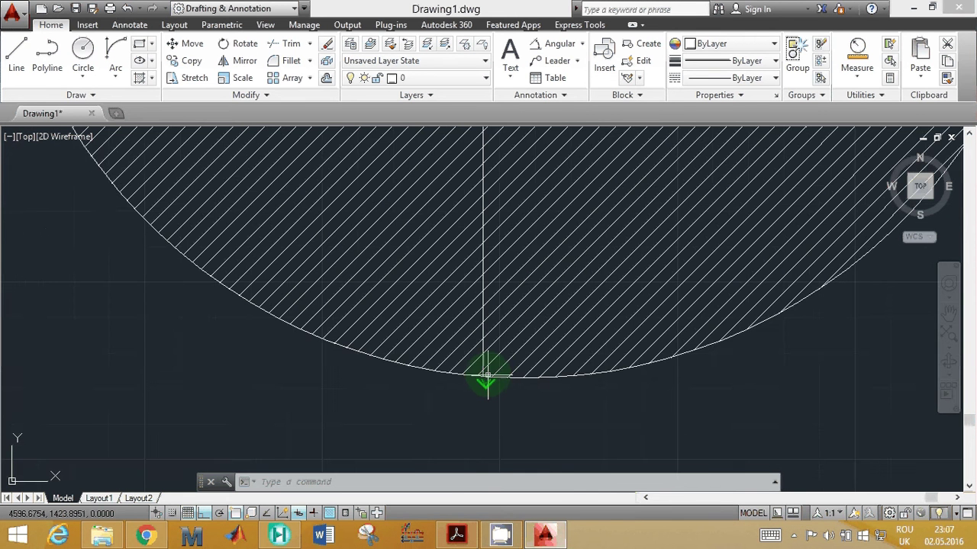
pyautogui.scroll(-8, 487, 379)
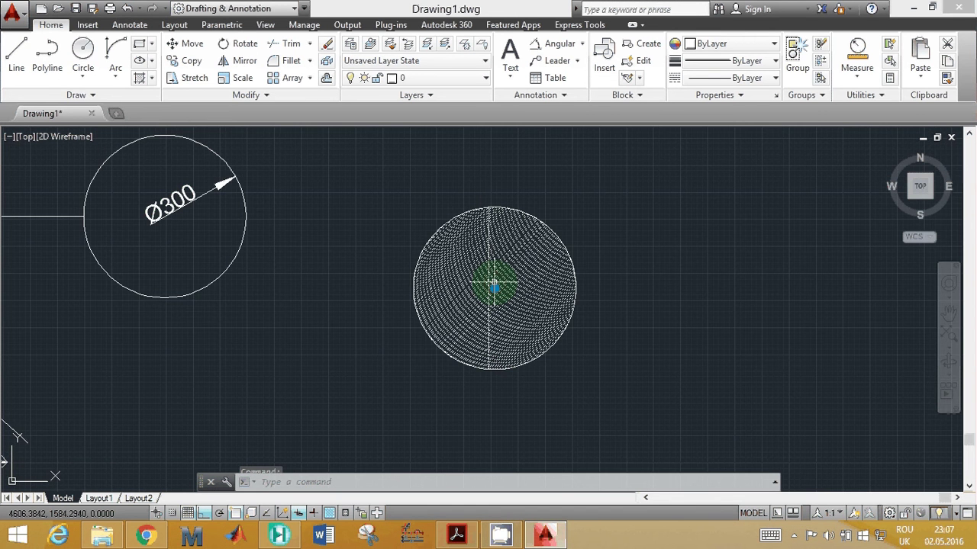
# Delete the circle's hatch fill and draw a rectangle with RECTANG
pyautogui.click(495, 284)
pyautogui.press('Delete')
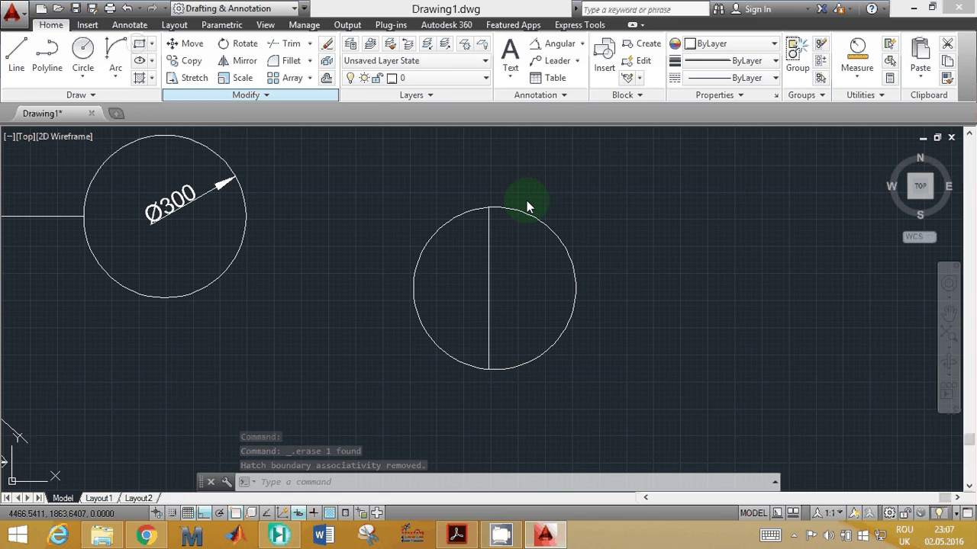
pyautogui.write('rec')
pyautogui.press('Return')
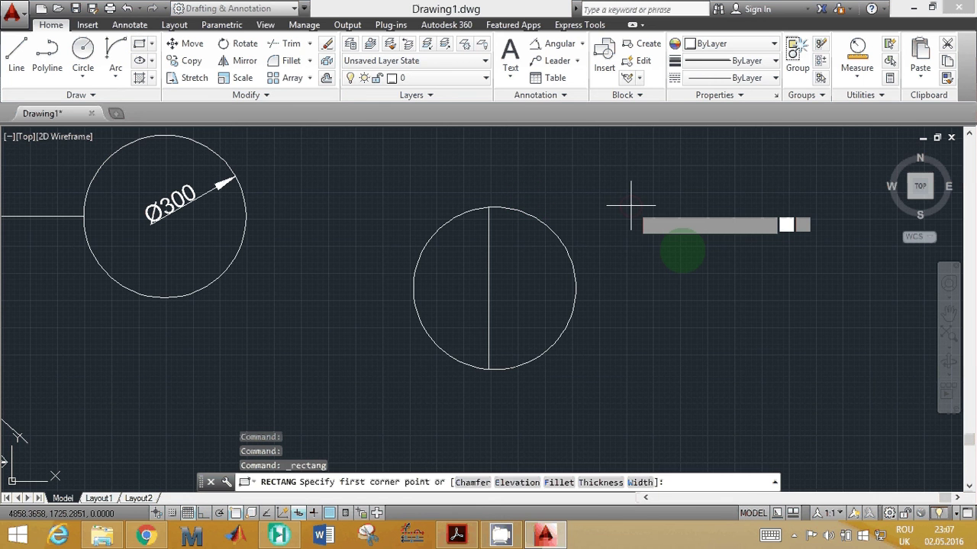
pyautogui.click(631, 206)
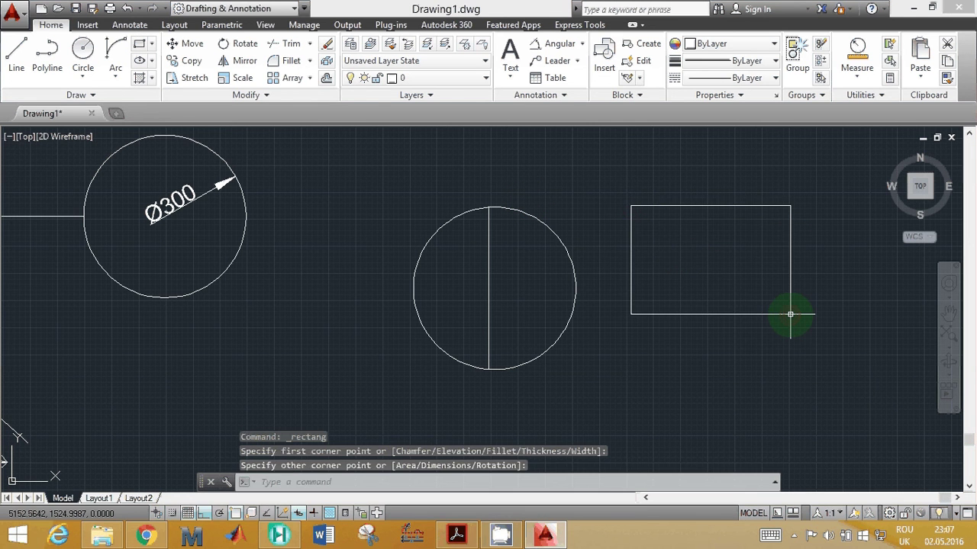
pyautogui.press('Escape')
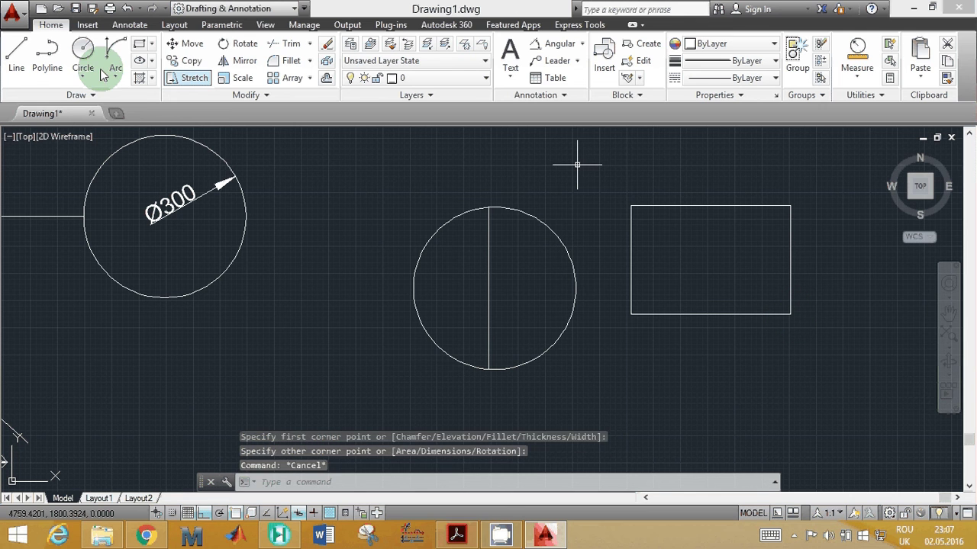
# Draw a vertical line through the rectangle and window-erase the circle with its line
pyautogui.write('l')
pyautogui.press('Return')
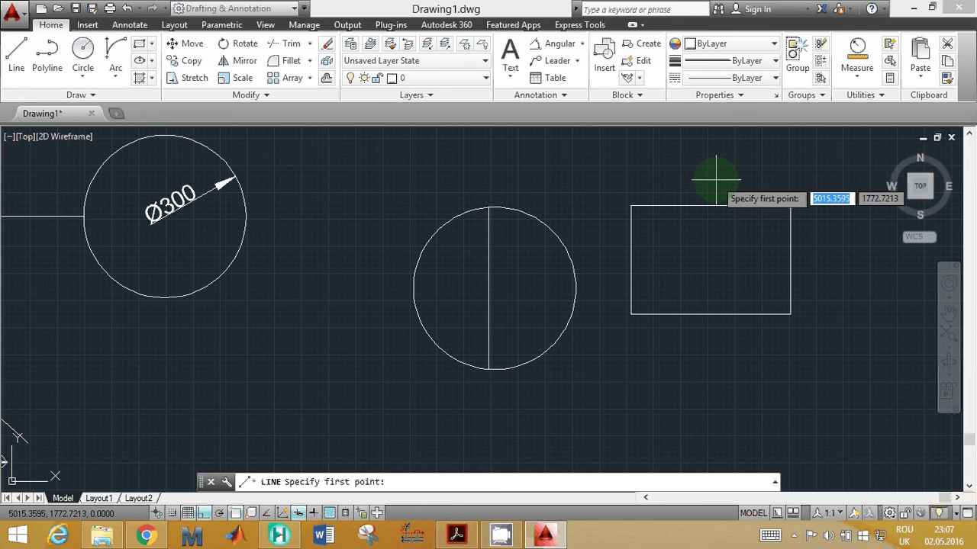
pyautogui.click(716, 180)
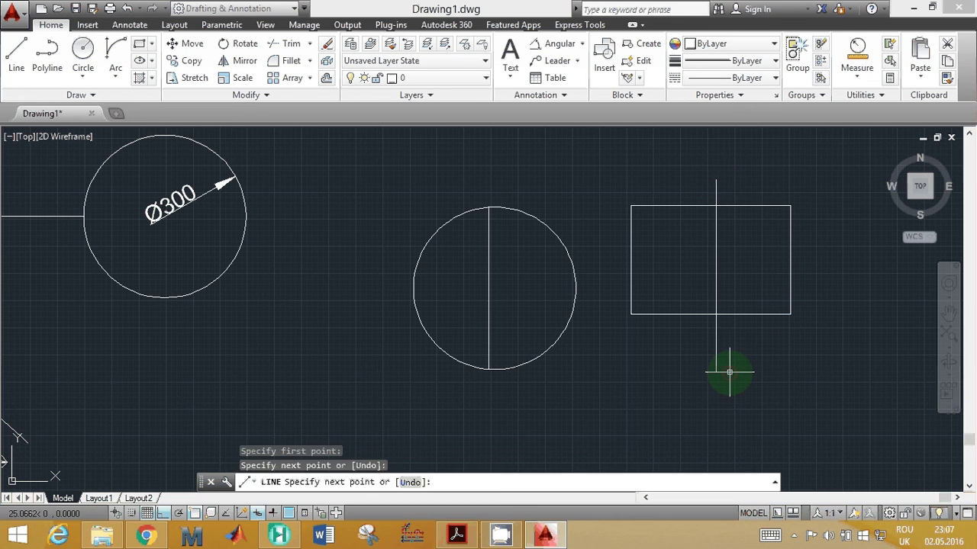
pyautogui.press('Escape')
pyautogui.click(599, 392)
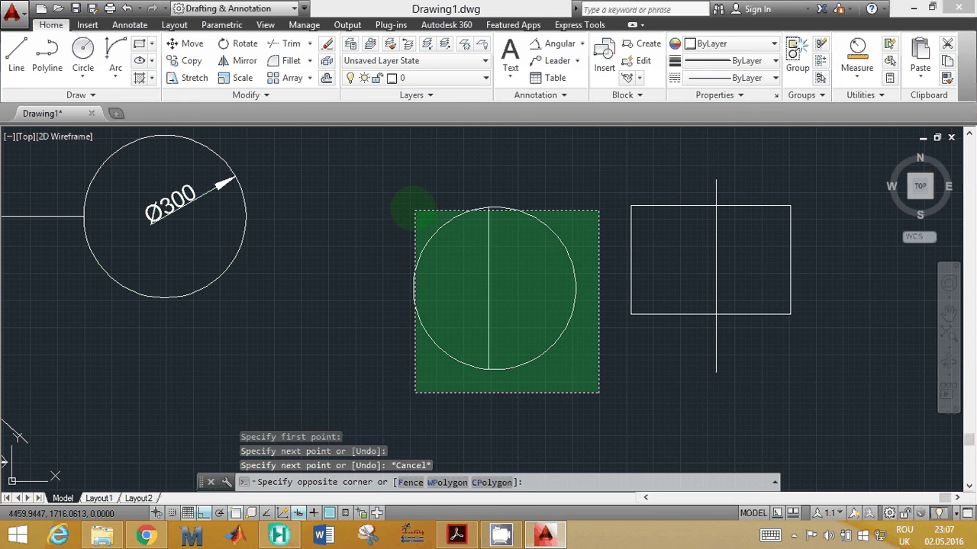
pyautogui.click(415, 211)
pyautogui.press('Delete')
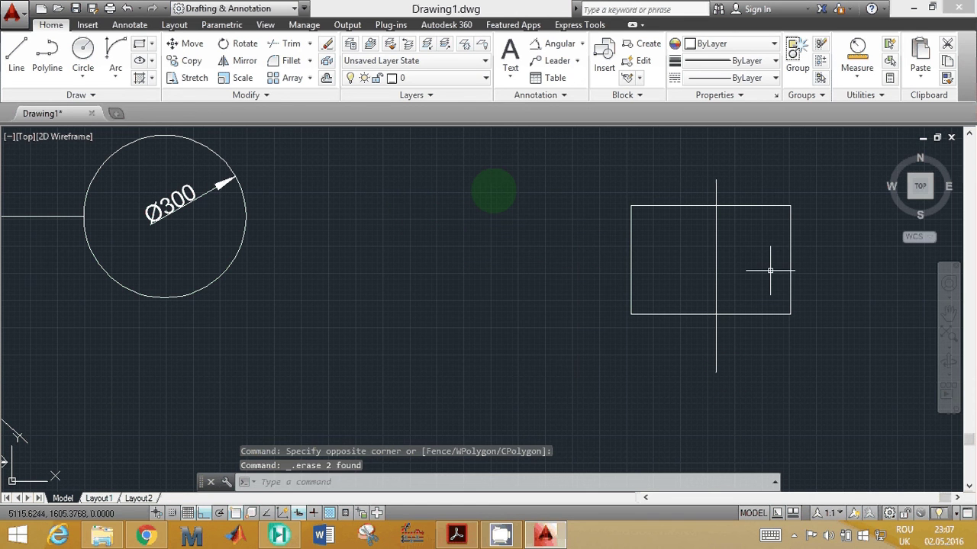
pyautogui.click(140, 60)
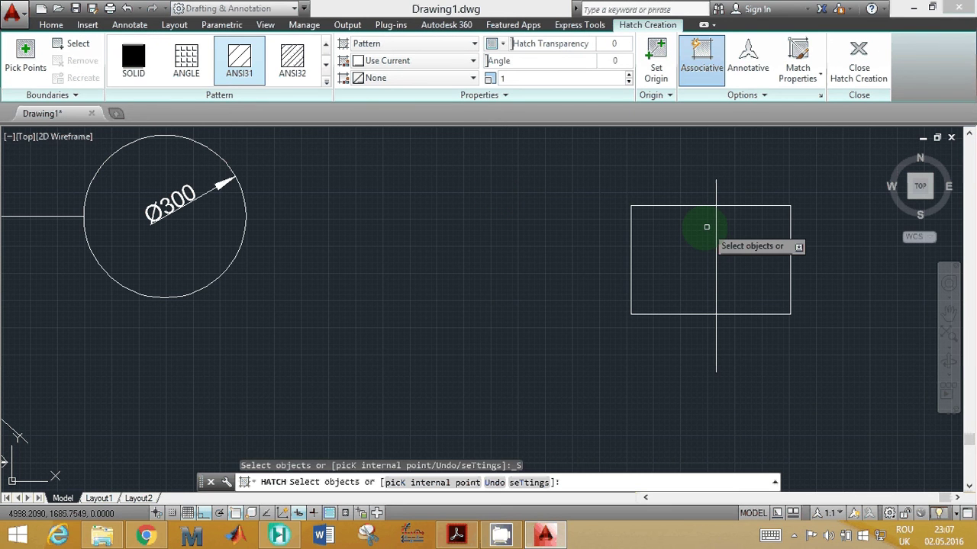
# Select the vertical line and rectangle as hatch boundaries, then cancel the hatch
pyautogui.click(715, 225)
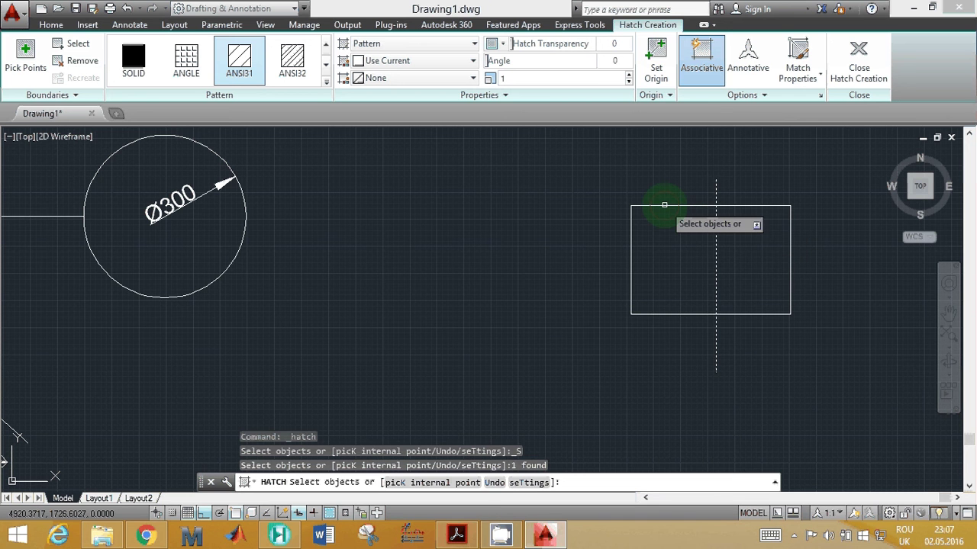
pyautogui.click(664, 205)
pyautogui.click(631, 238)
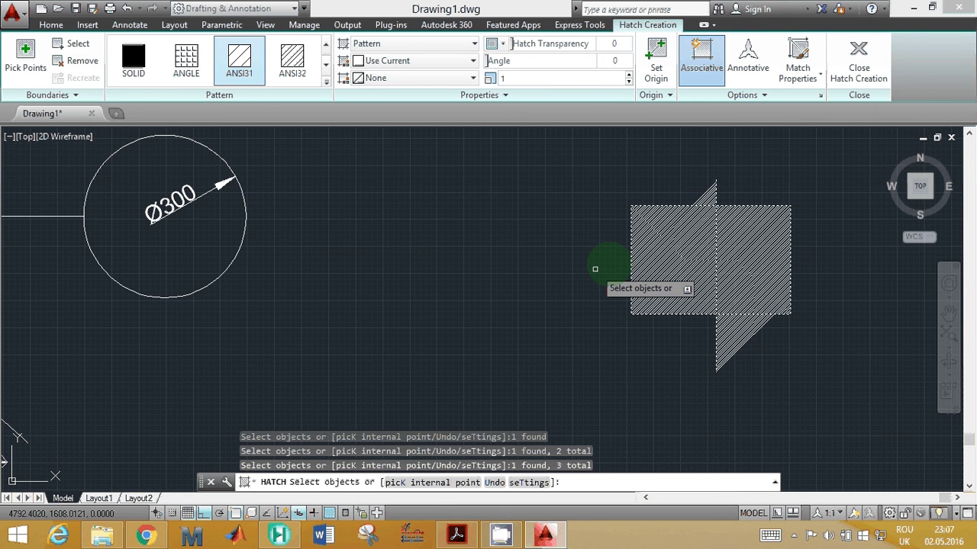
pyautogui.scroll(2, 594, 268)
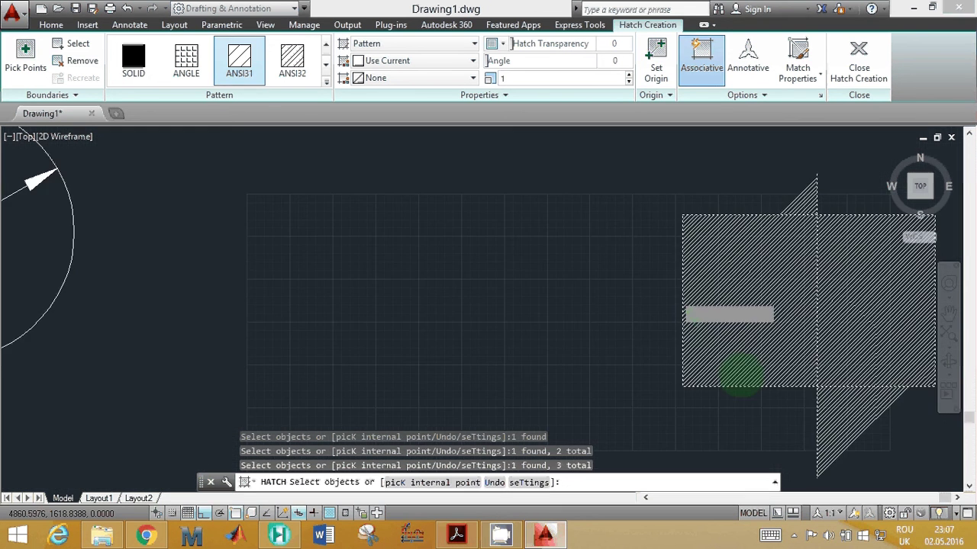
pyautogui.scroll(3, 740, 374)
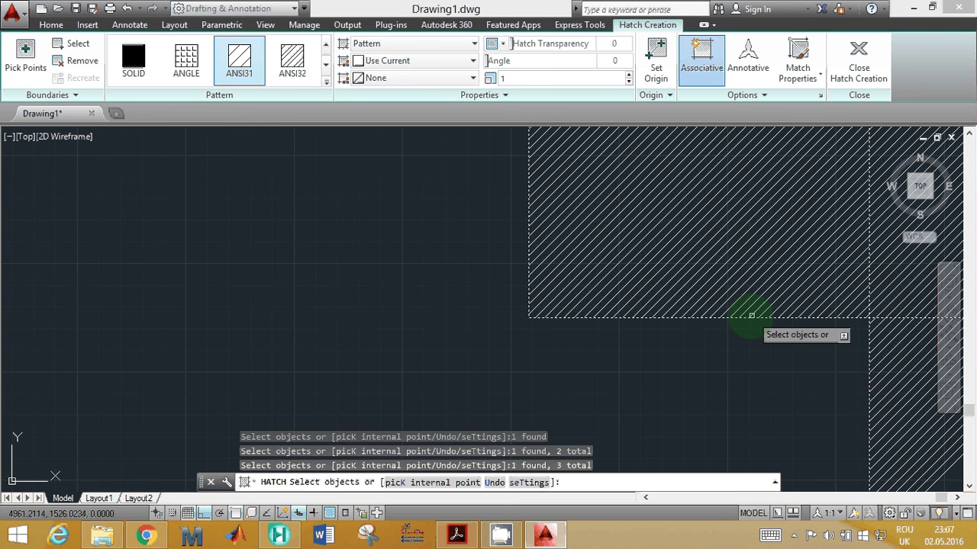
pyautogui.doubleClick(751, 316)
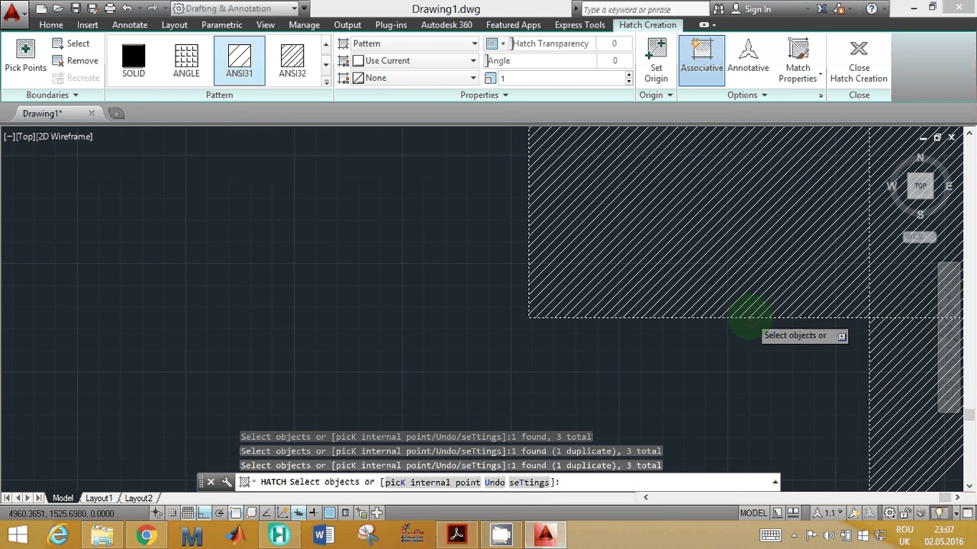
pyautogui.scroll(-5, 751, 316)
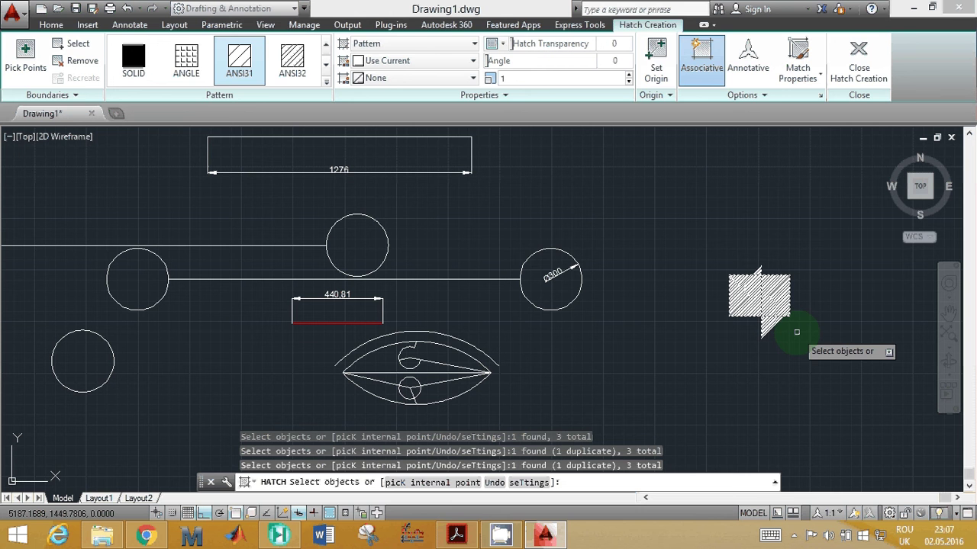
pyautogui.press('Escape')
# Window-select and delete the hatch, rectangle and vertical line
pyautogui.moveTo(797, 331); pyautogui.dragTo(692, 245)
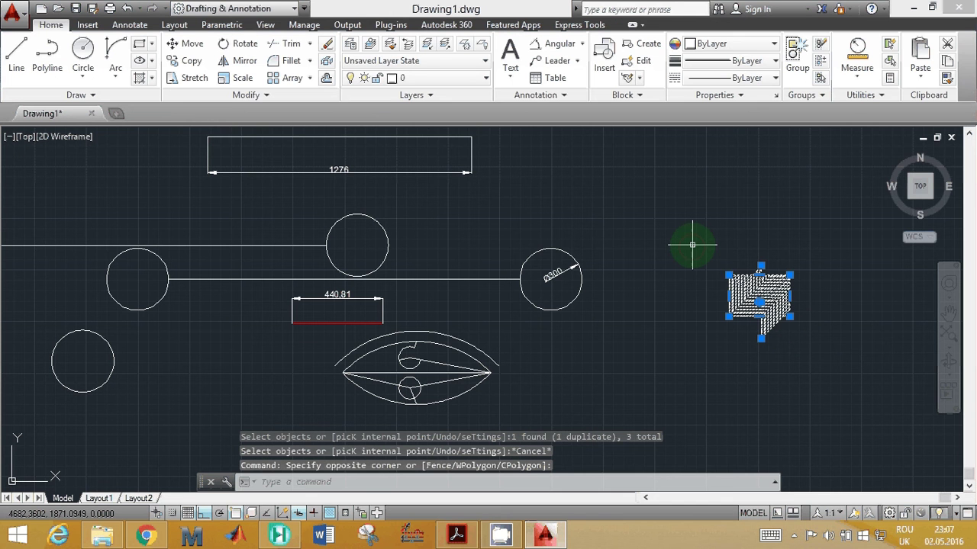
pyautogui.press('Delete')
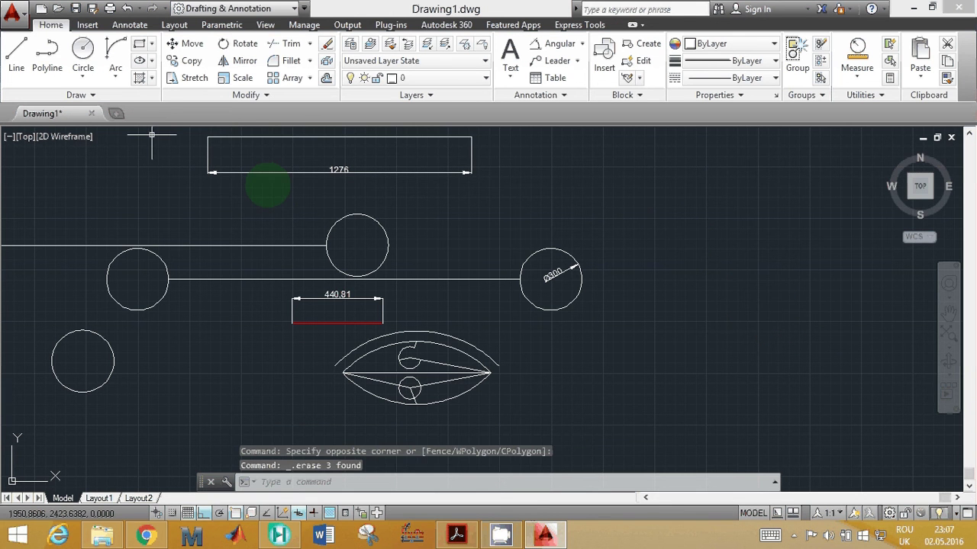
pyautogui.click(139, 84)
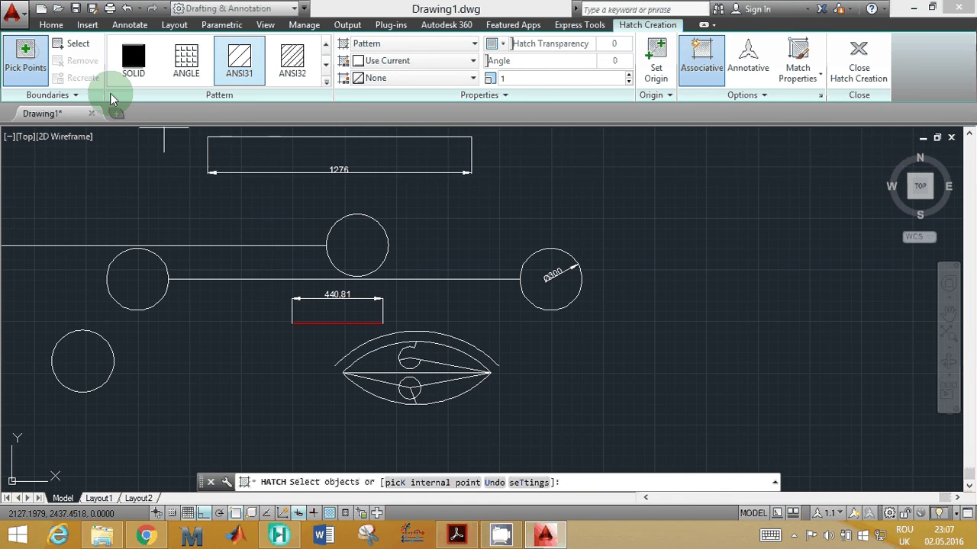
# Pick the wedge inside the lower circle and the region left of it for ANSI31 hatching
pyautogui.scroll(5, 418, 393)
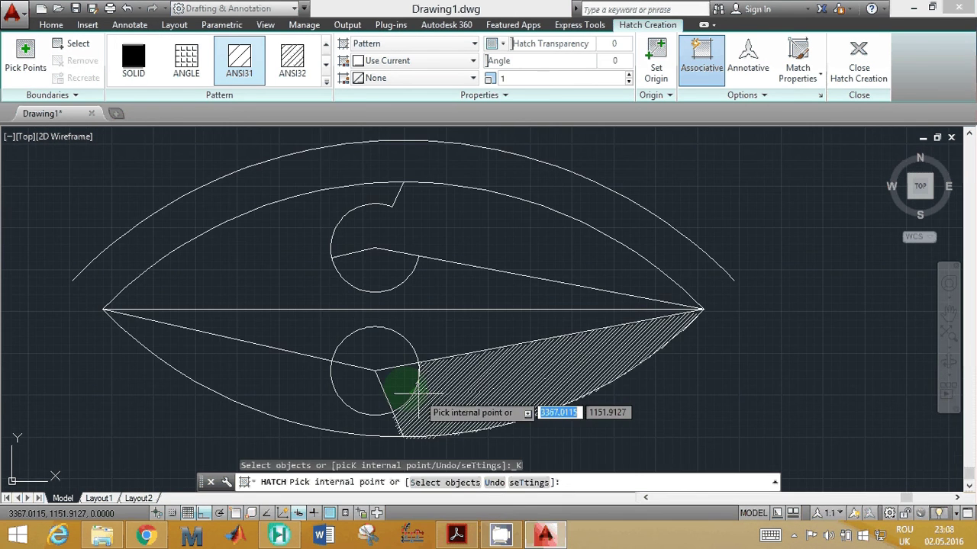
pyautogui.click(415, 390)
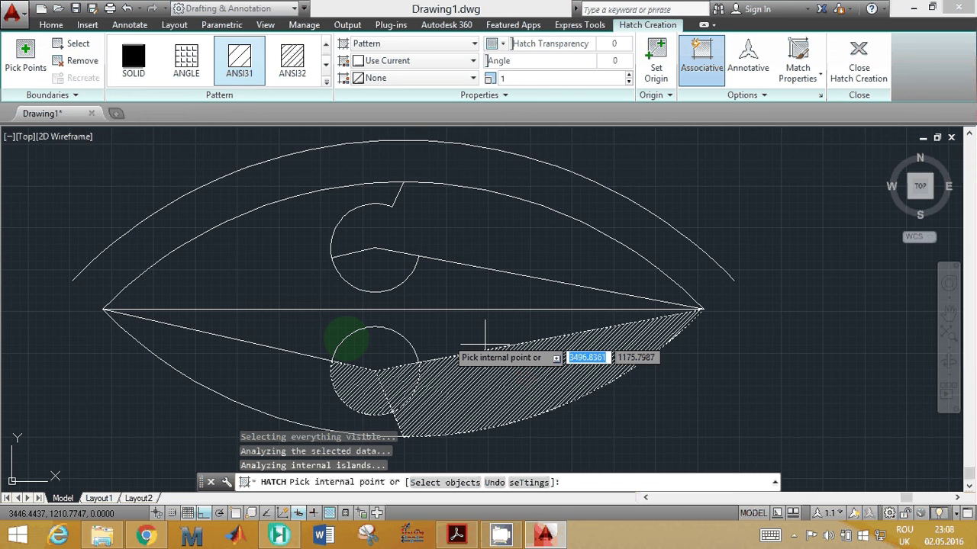
pyautogui.click(250, 345)
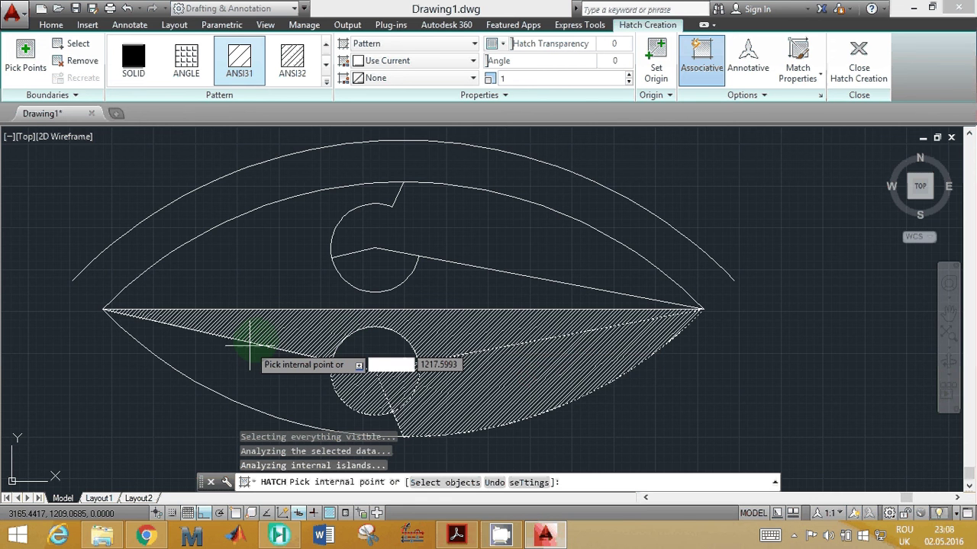
pyautogui.press('Escape')
pyautogui.scroll(-6, 409, 336)
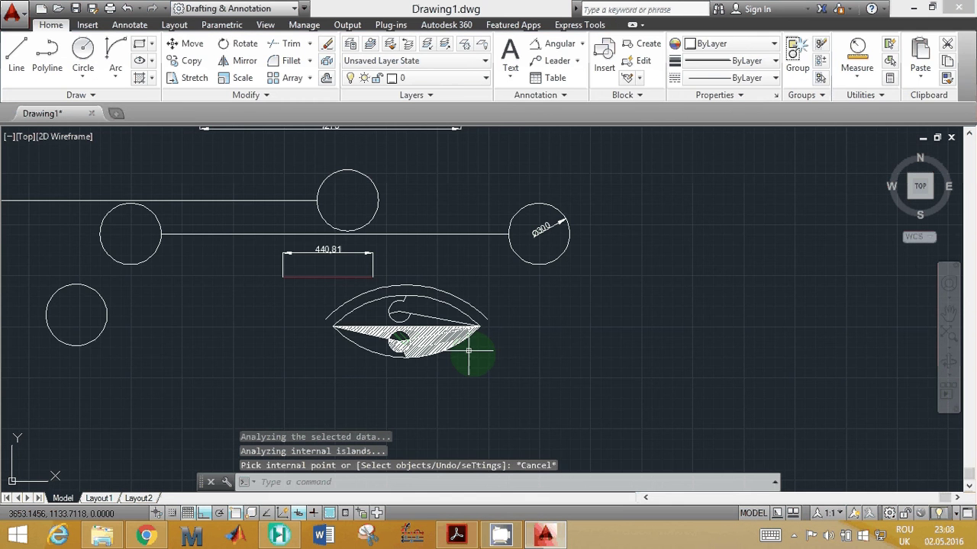
pyautogui.scroll(-6, 468, 351)
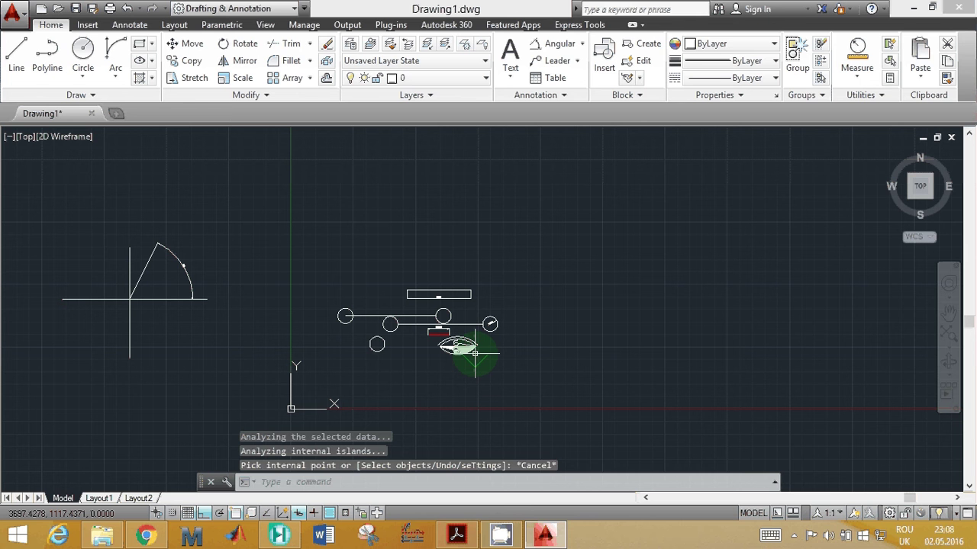